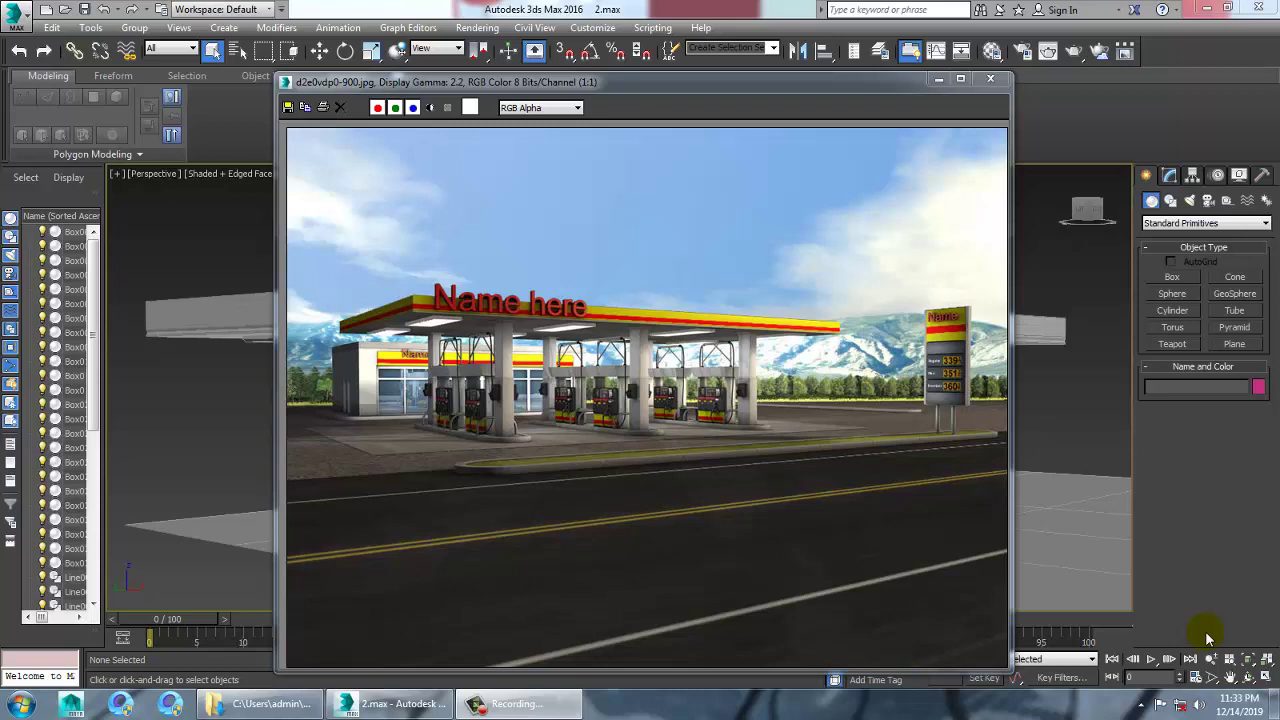
- Examine the gas station model around the roadside sign, canopy and pump island
left_click(938, 80)
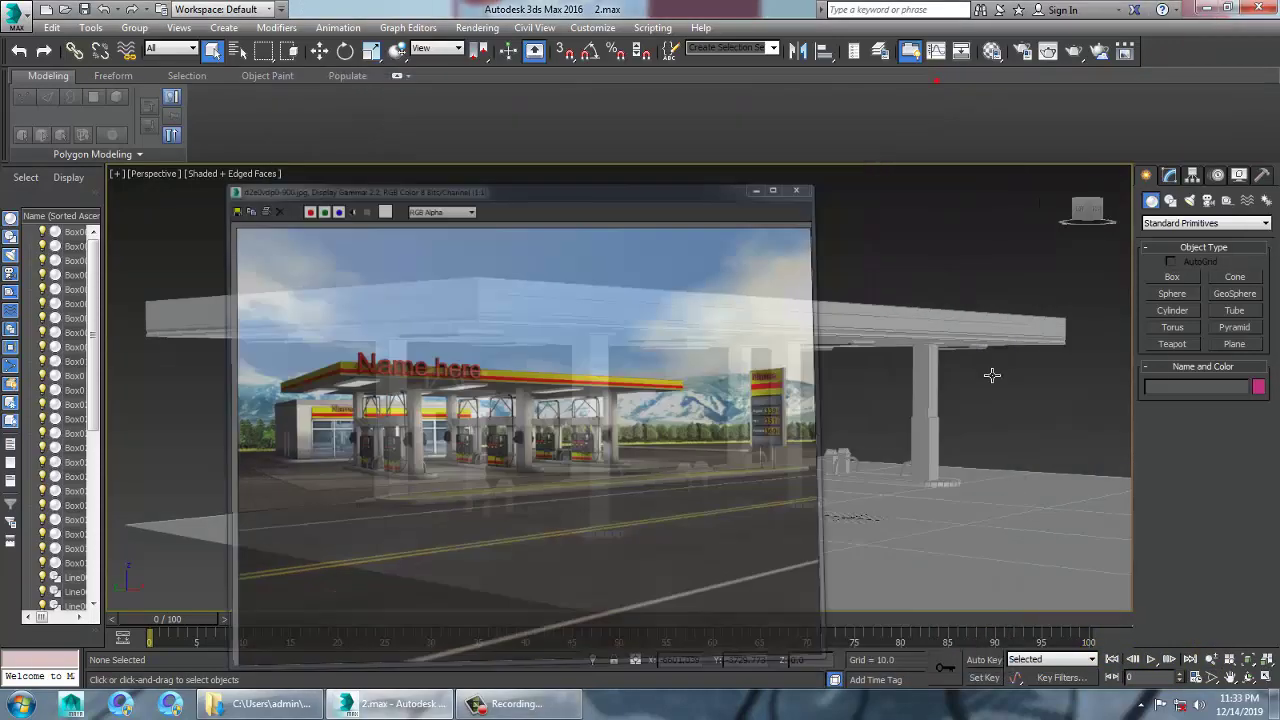
middle_click_drag(820, 449, 848, 443)
scroll(790, 360, "down", 4)
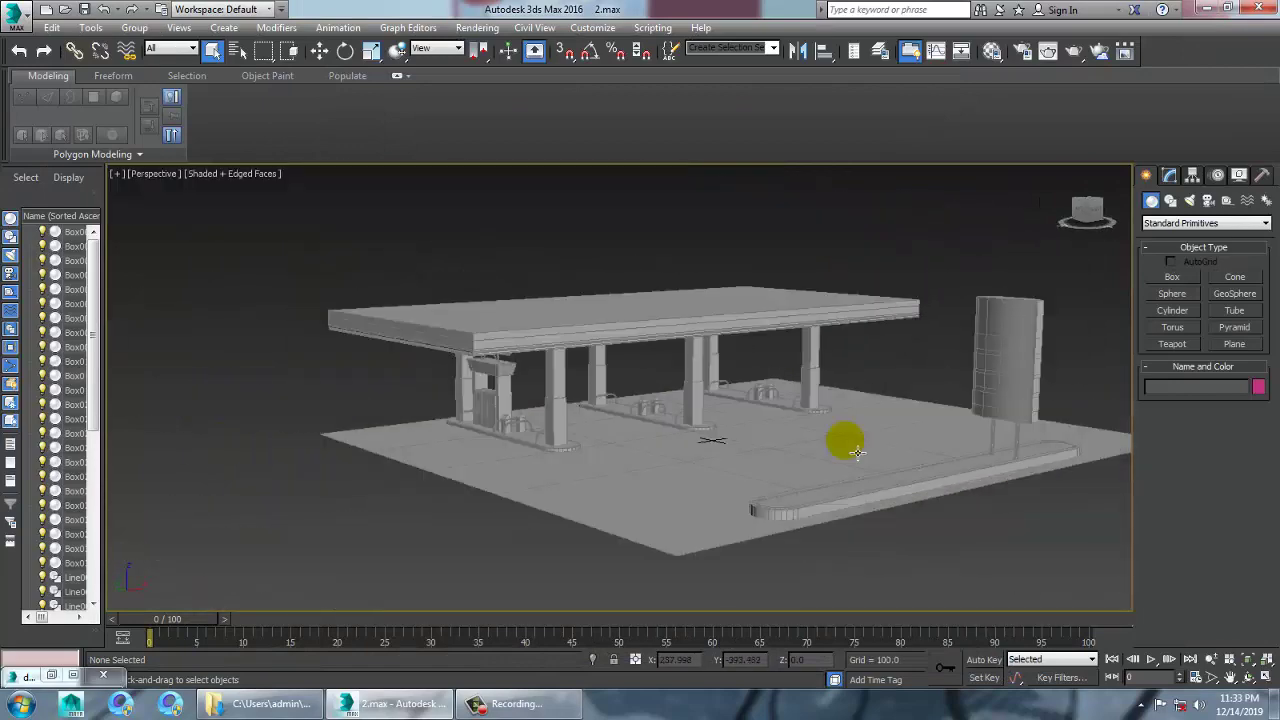
left_click(1008, 367)
key("z")
middle_click_drag(804, 394, 706, 394)
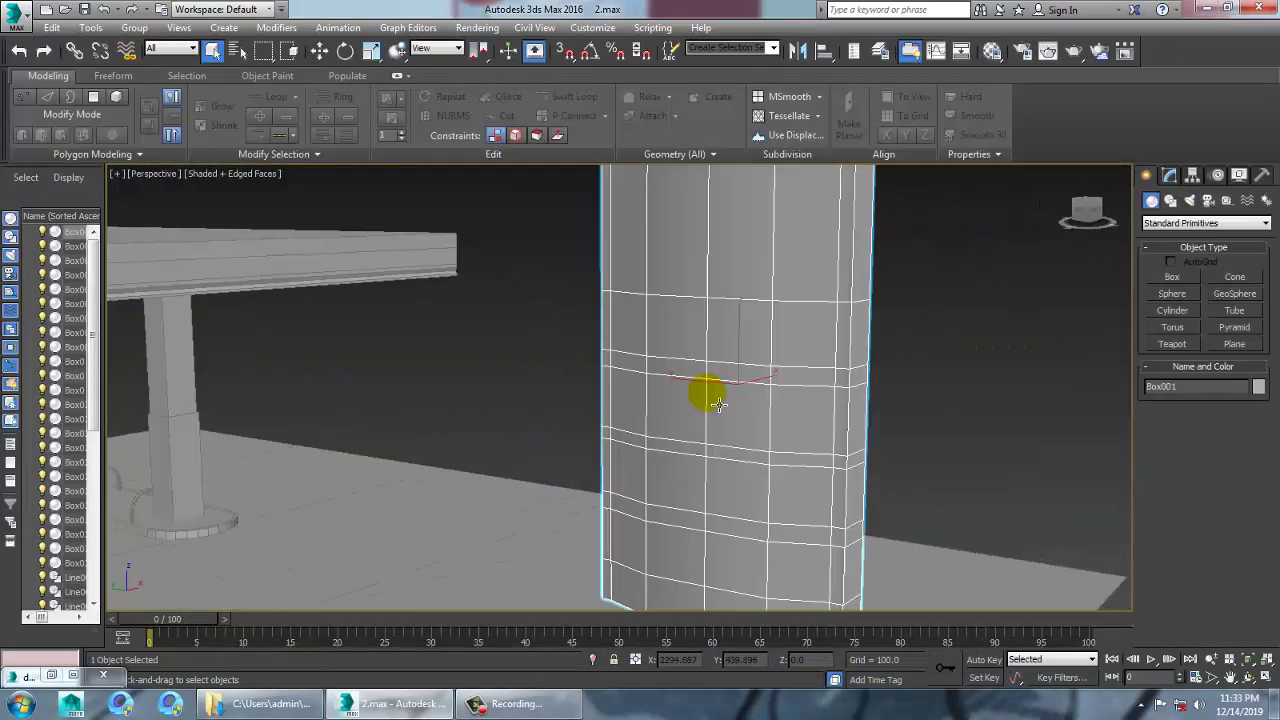
scroll(531, 406, "down", 5)
middle_click_drag(420, 440, 724, 375)
scroll(640, 380, "up", 5)
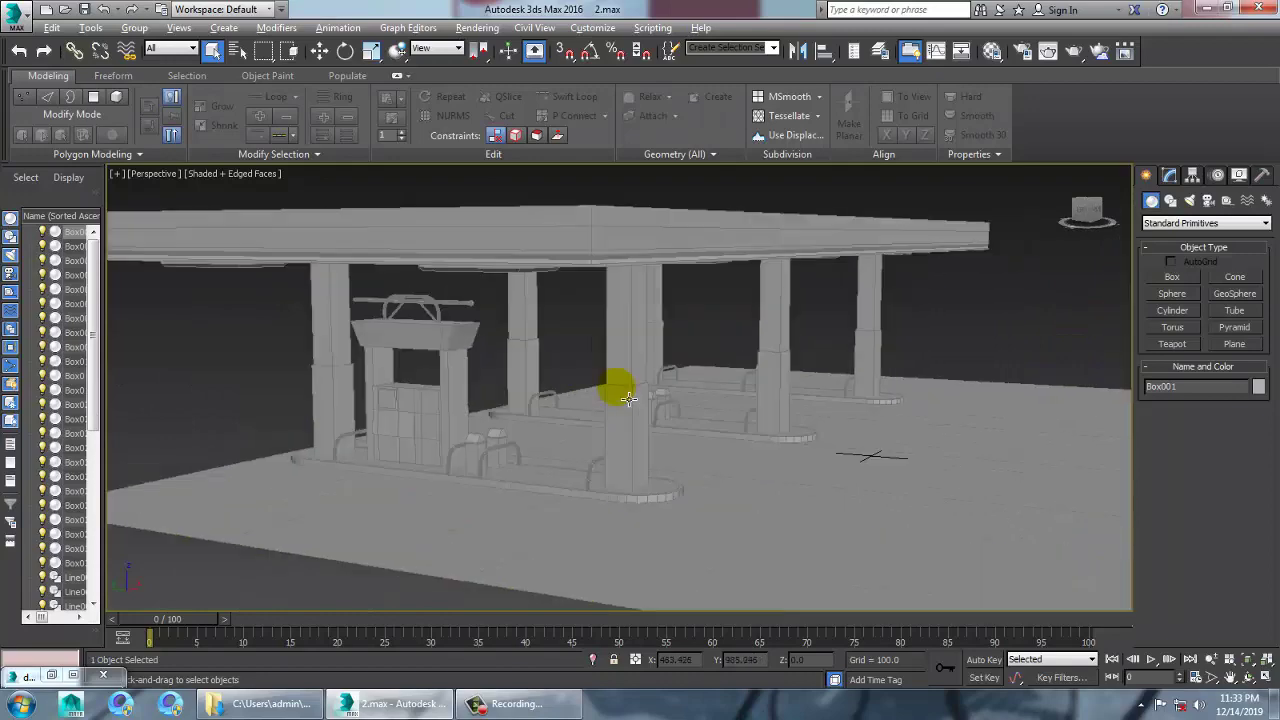
- Examine the pumps and overhead hose frames in the d2e0vdp0-900 reference image
left_click(50, 676)
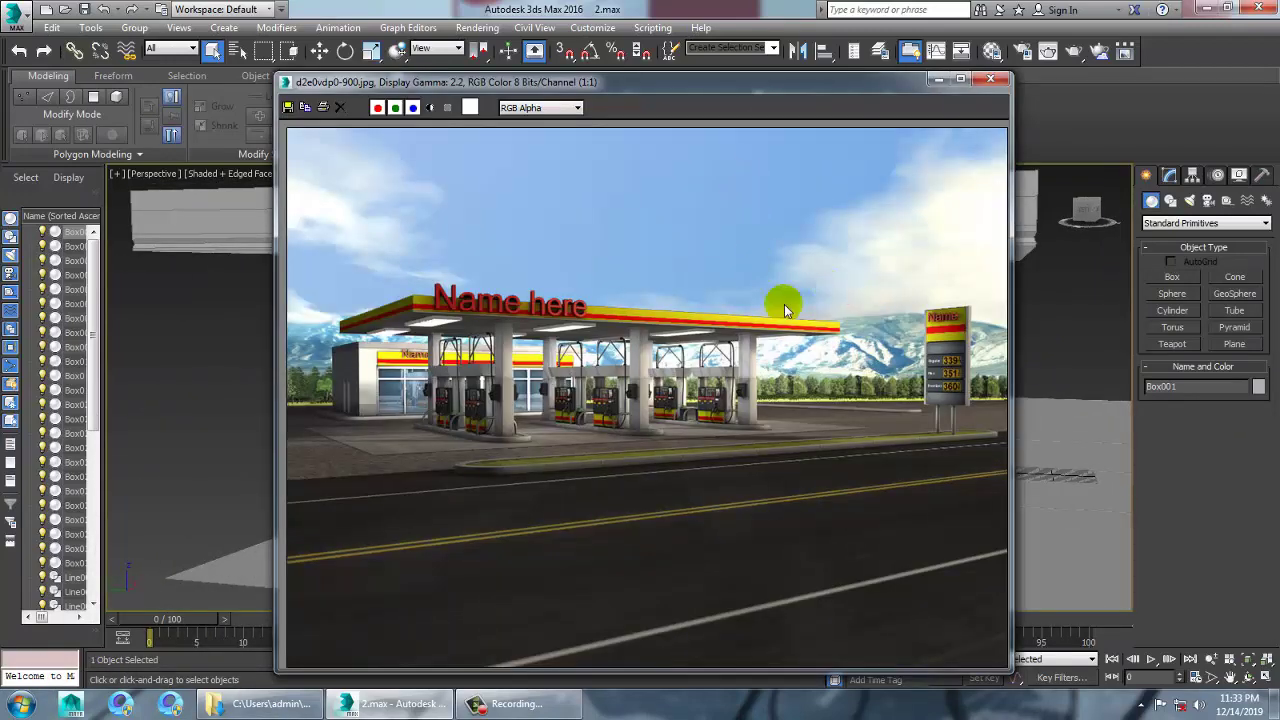
scroll(586, 411, "up", 2)
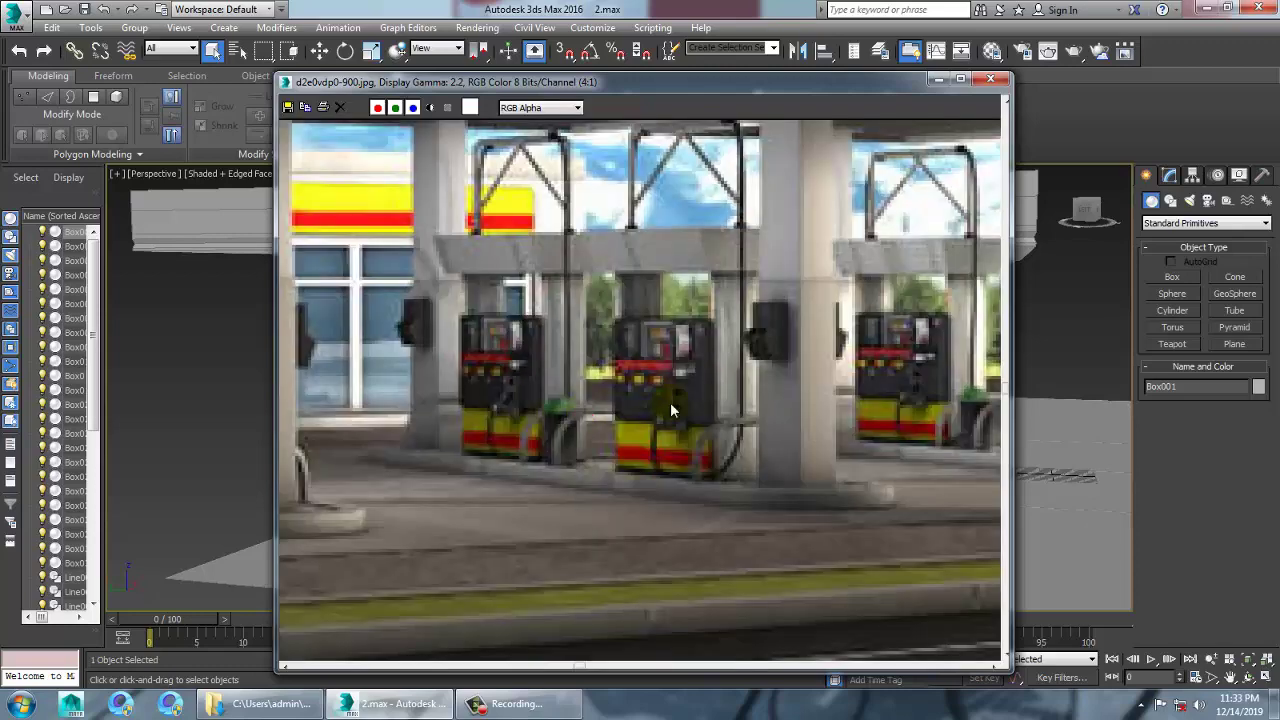
middle_click_drag(814, 330, 664, 388)
middle_click_drag(800, 335, 675, 333)
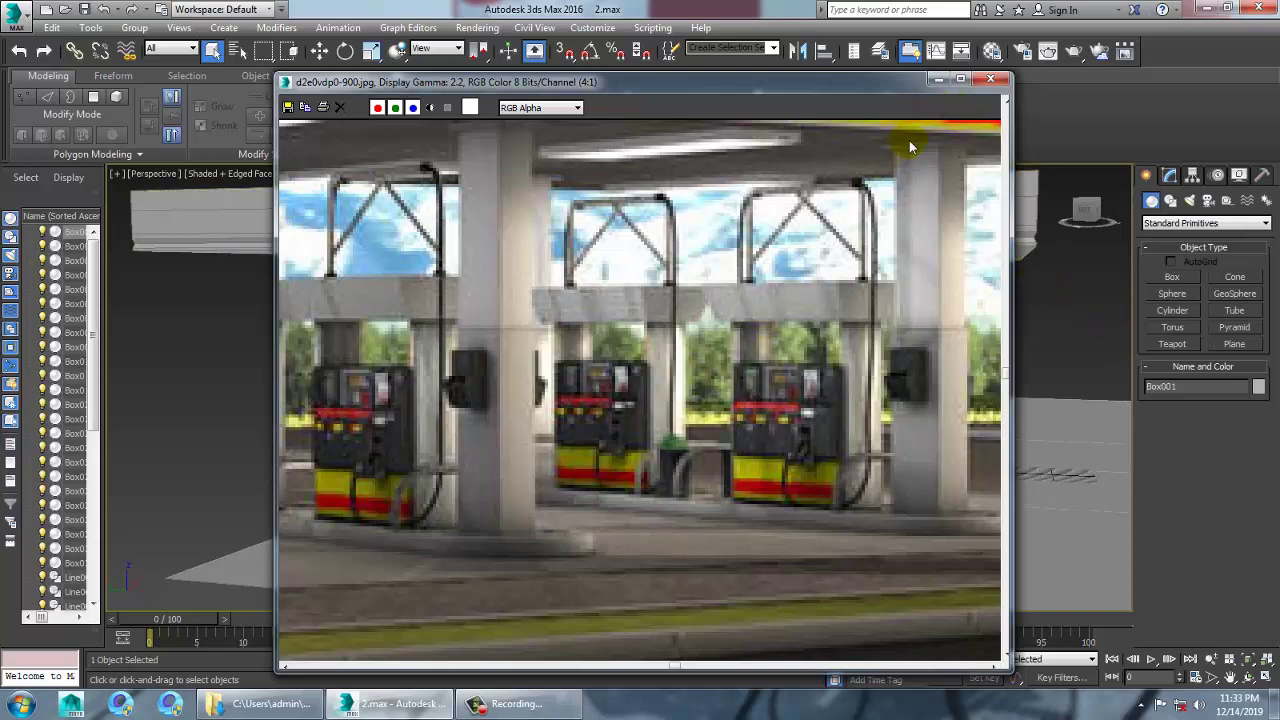
scroll(789, 270, "down", 2)
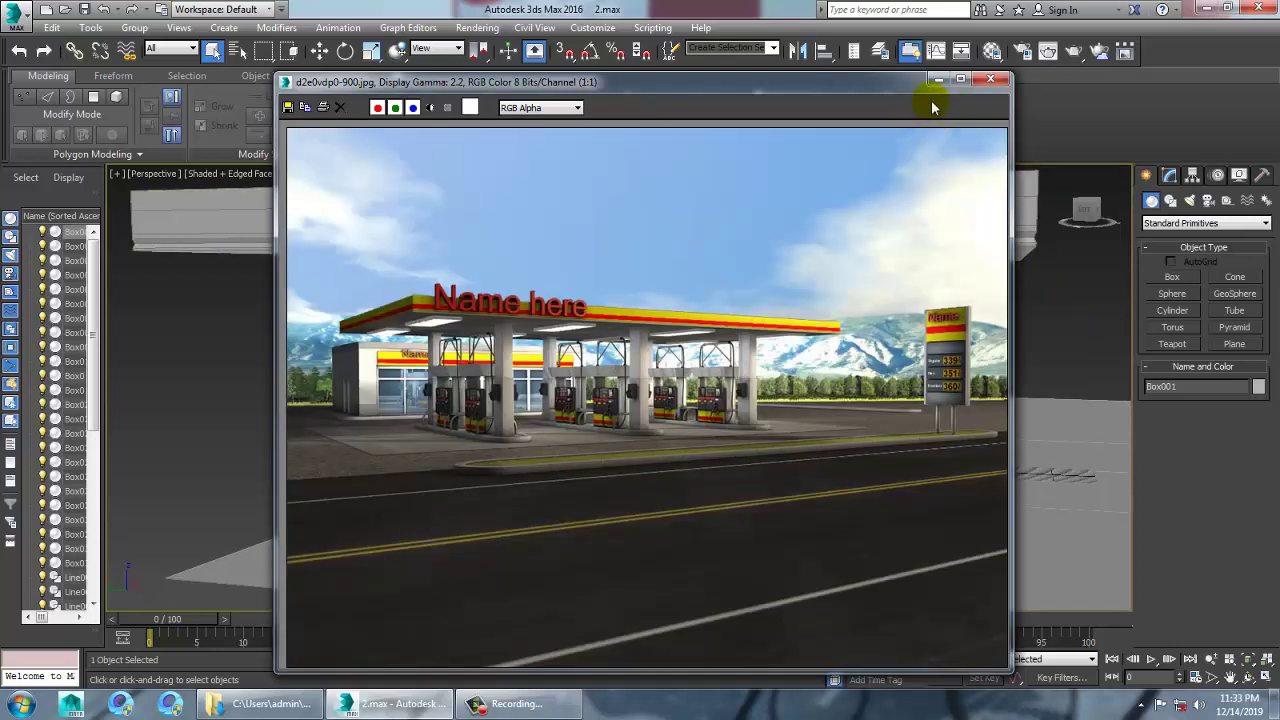
left_click(938, 80)
- In the Left view, draw a line from the overhead pipe's end outward, down to the island, across toward the pump and up
middle_click_drag(737, 500, 690, 493)
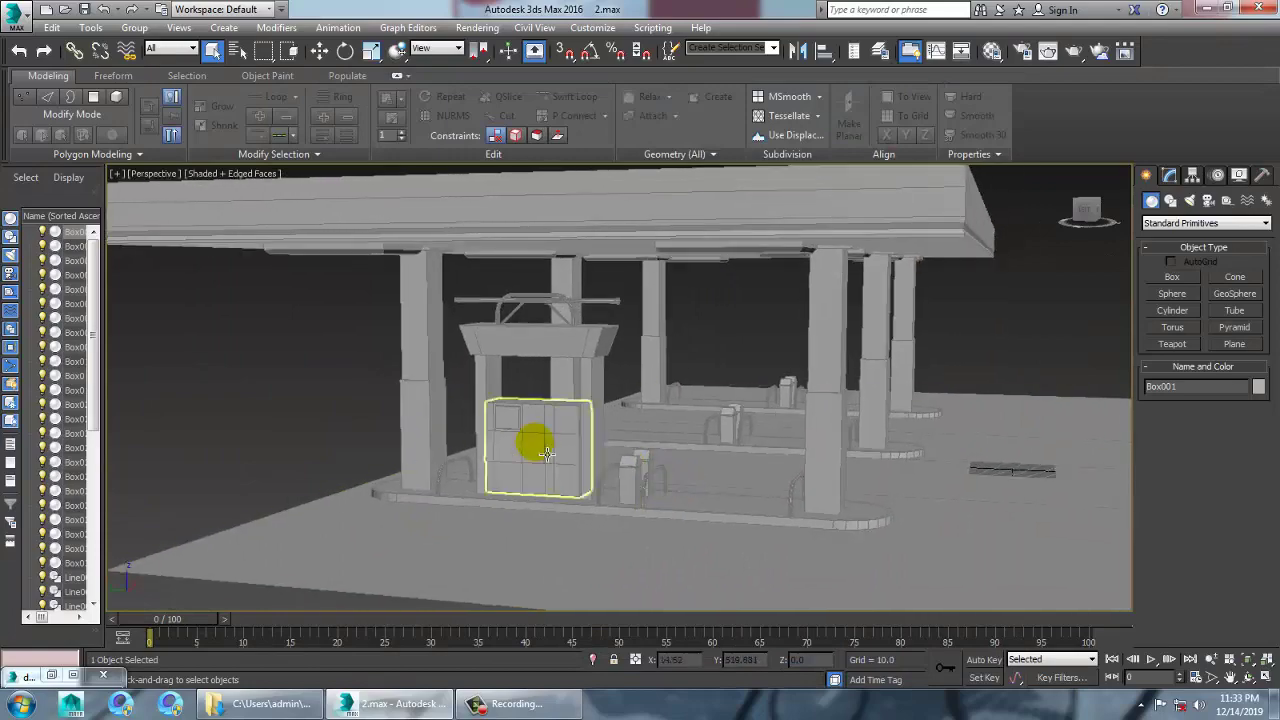
middle_click_drag(547, 455, 631, 436, "alt")
key("alt+w")
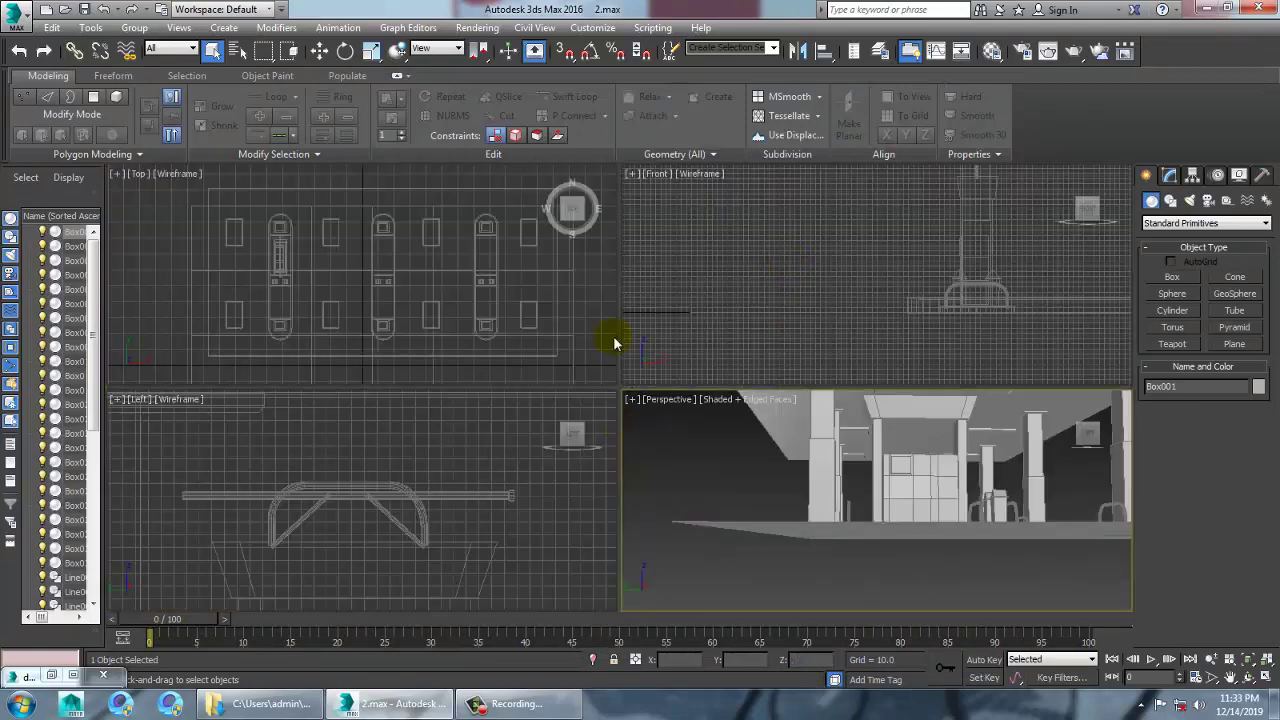
middle_click_drag(470, 487, 409, 489)
key("alt+w")
scroll(480, 468, "down", 3)
middle_click_drag(480, 468, 794, 337)
scroll(740, 335, "down", 3)
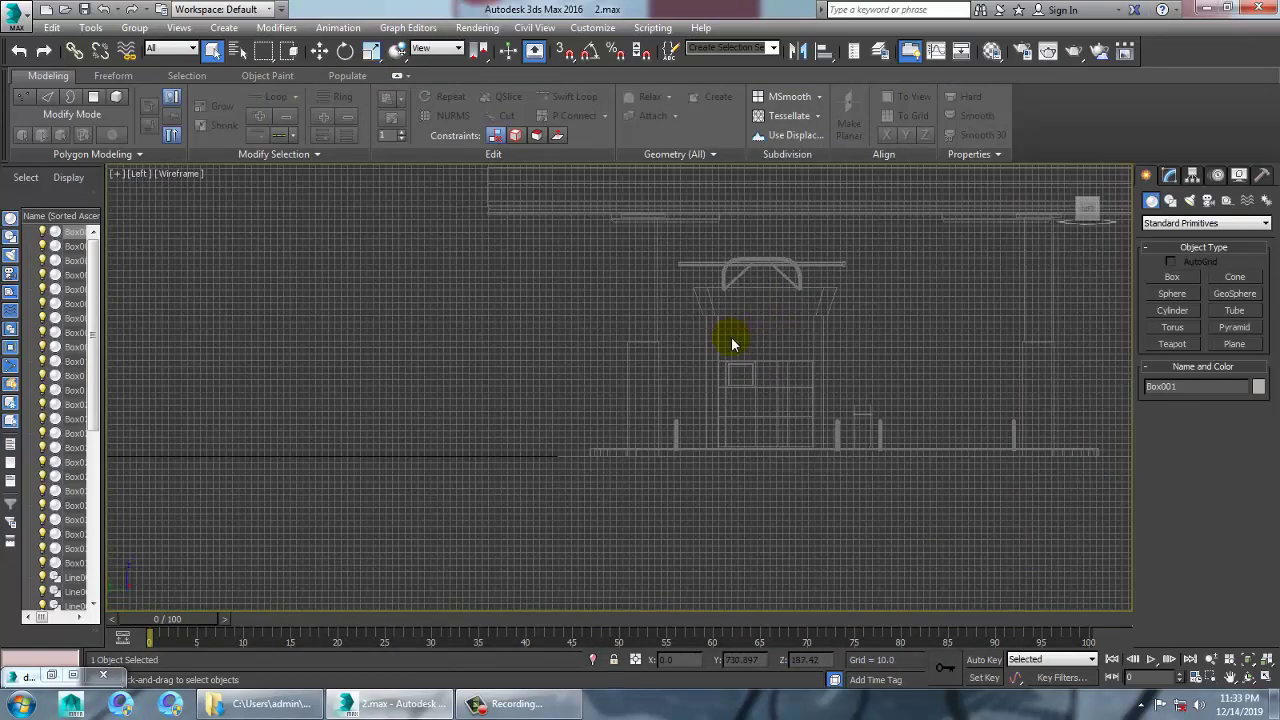
scroll(731, 343, "up", 3)
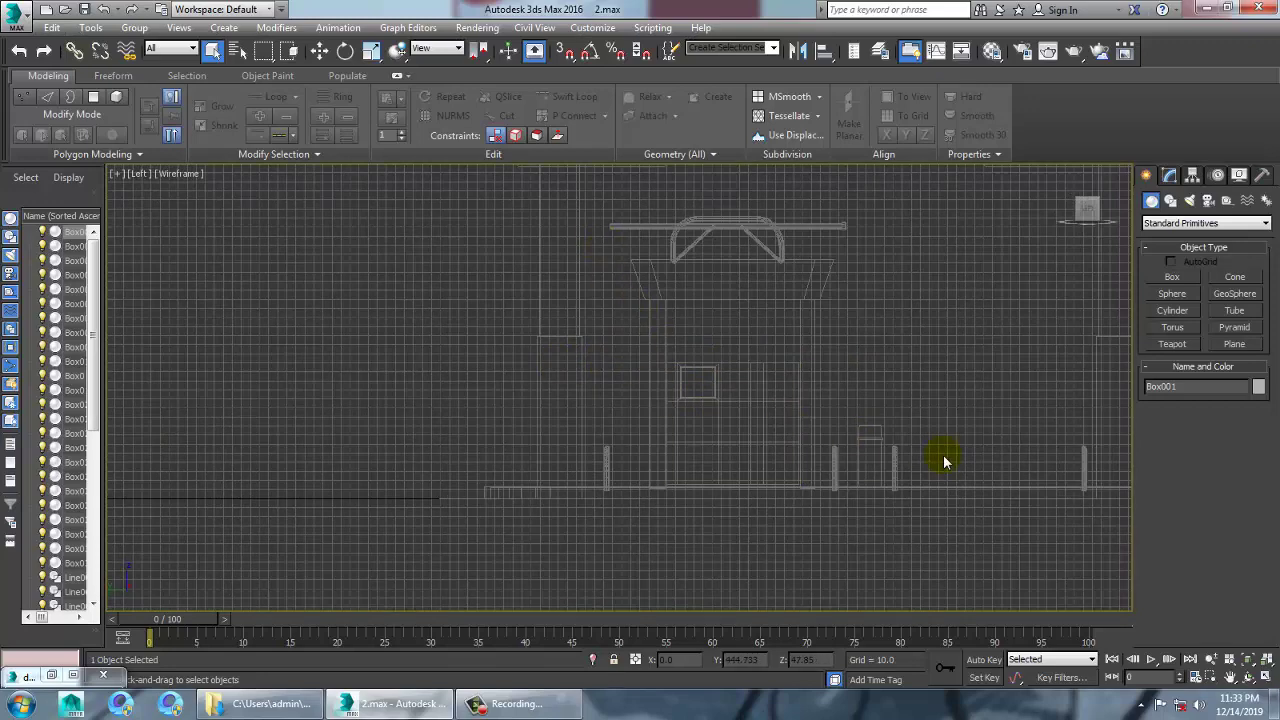
left_click(1170, 201)
left_click(1173, 290)
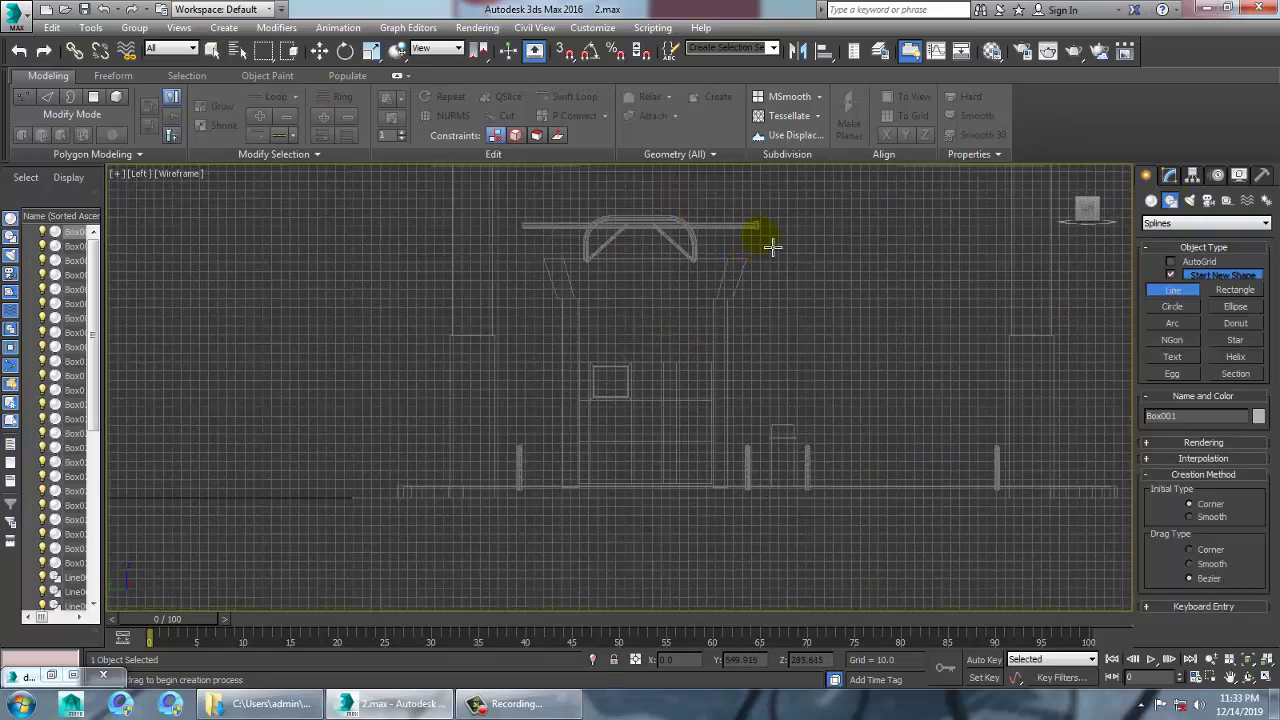
left_click(763, 236)
left_click(777, 229)
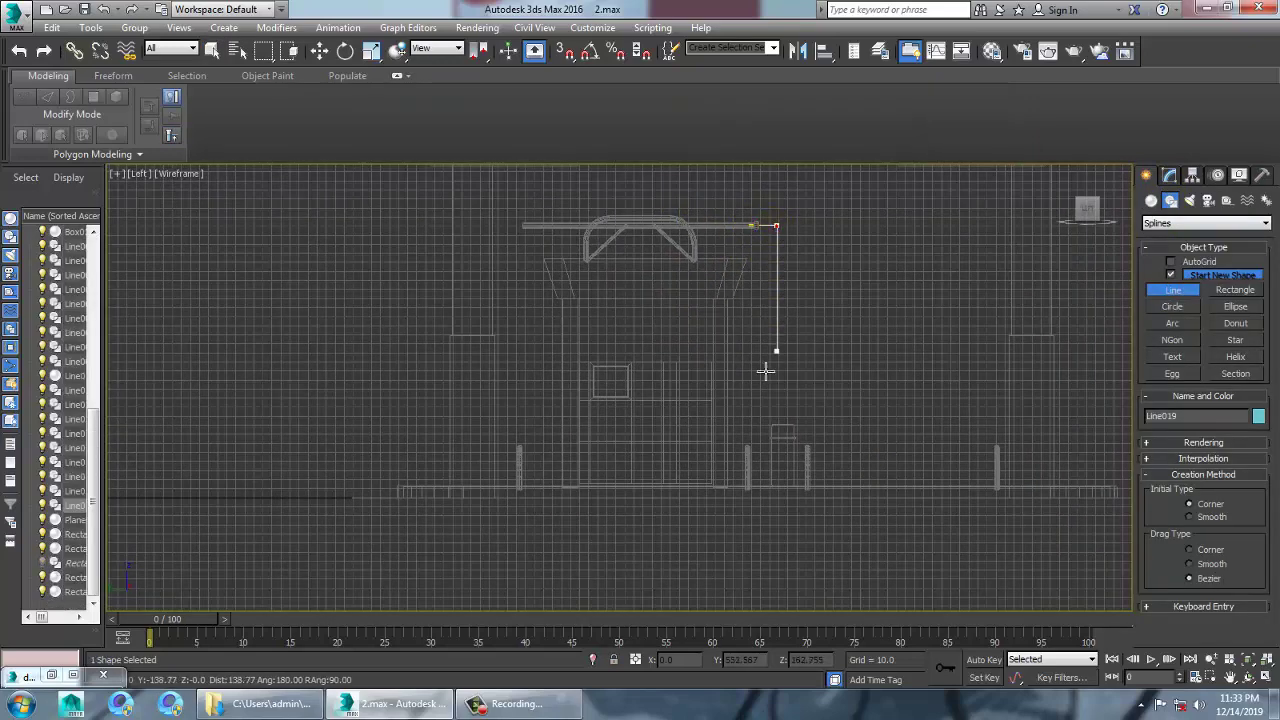
left_click(766, 418)
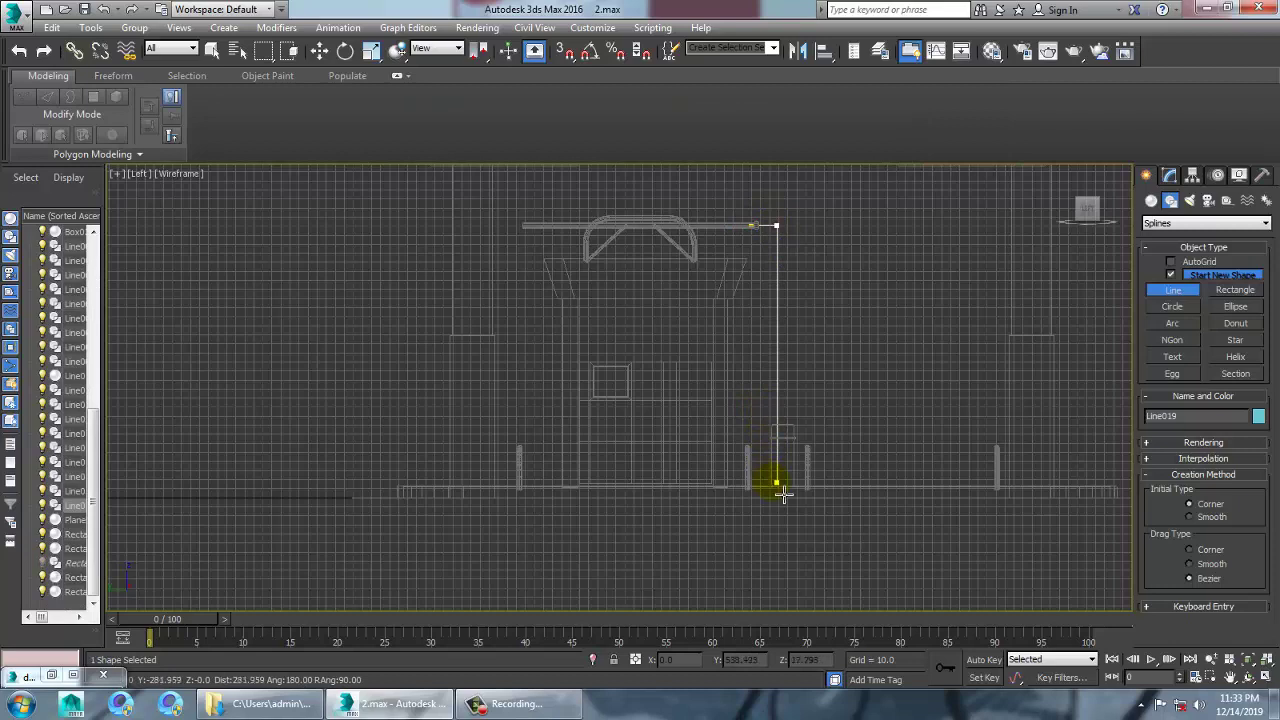
left_click(780, 492)
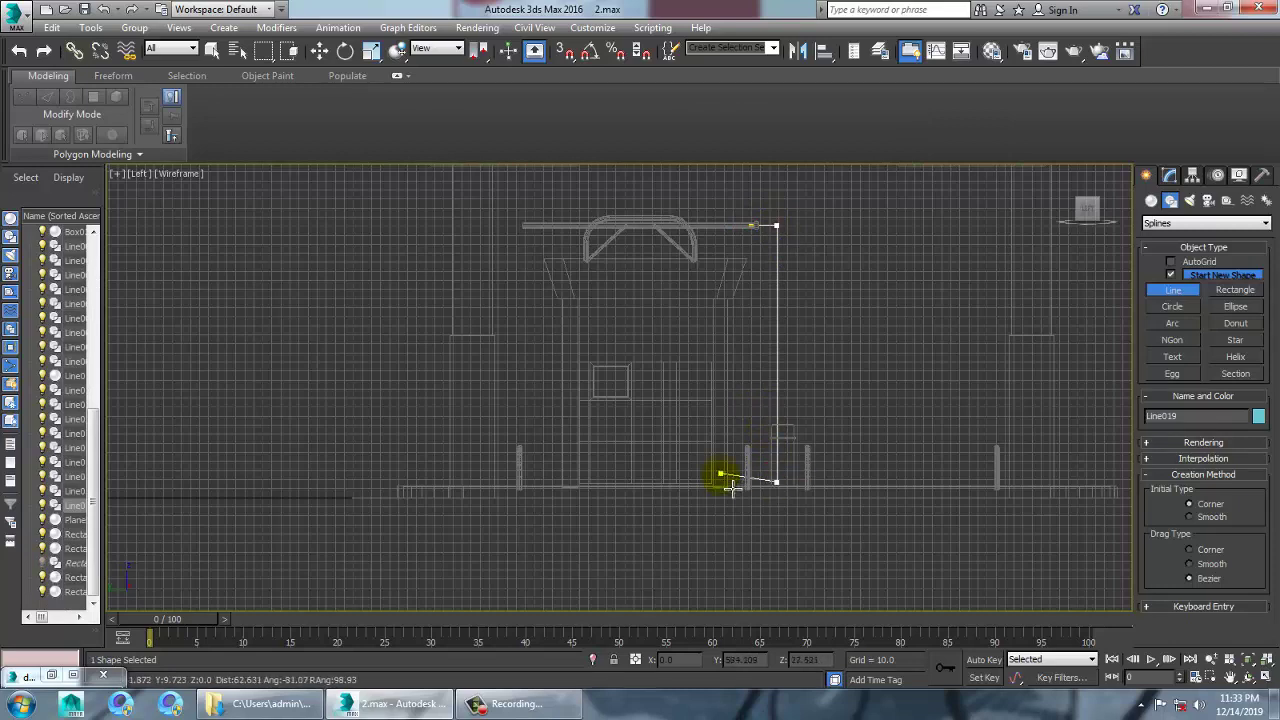
left_click(695, 485)
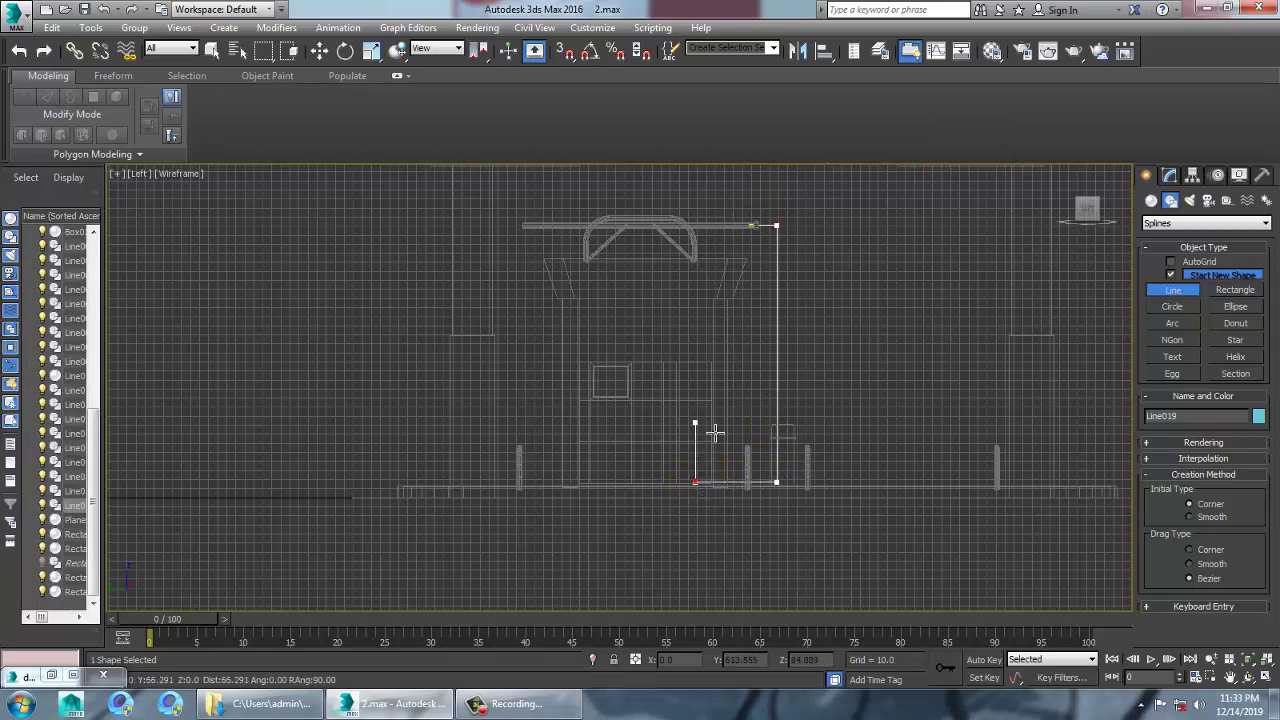
right_click(706, 443)
right_click(714, 449)
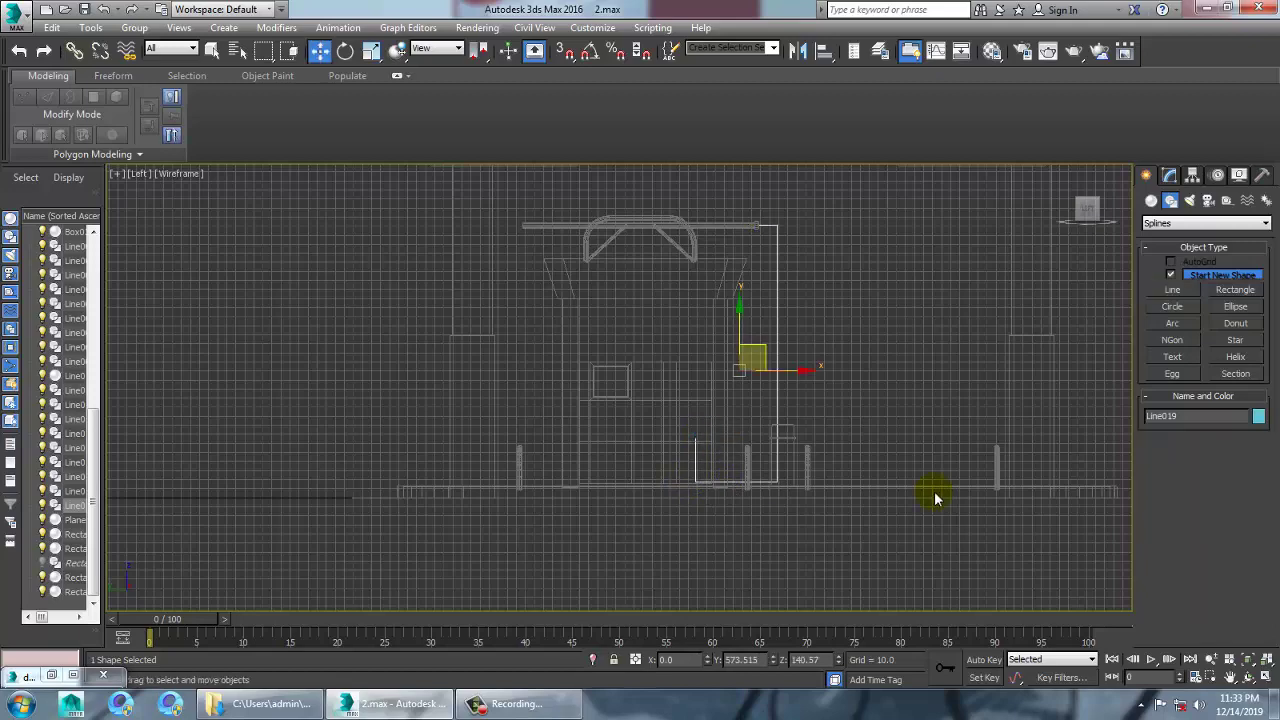
- In the Perspective view, move the hose line along X to about -515, in line with the pump's overhead pipe
key("alt+w")
right_click(963, 534)
key("alt+w")
middle_click_drag(928, 454, 712, 371, "alt")
left_click_drag(707, 382, 538, 472)
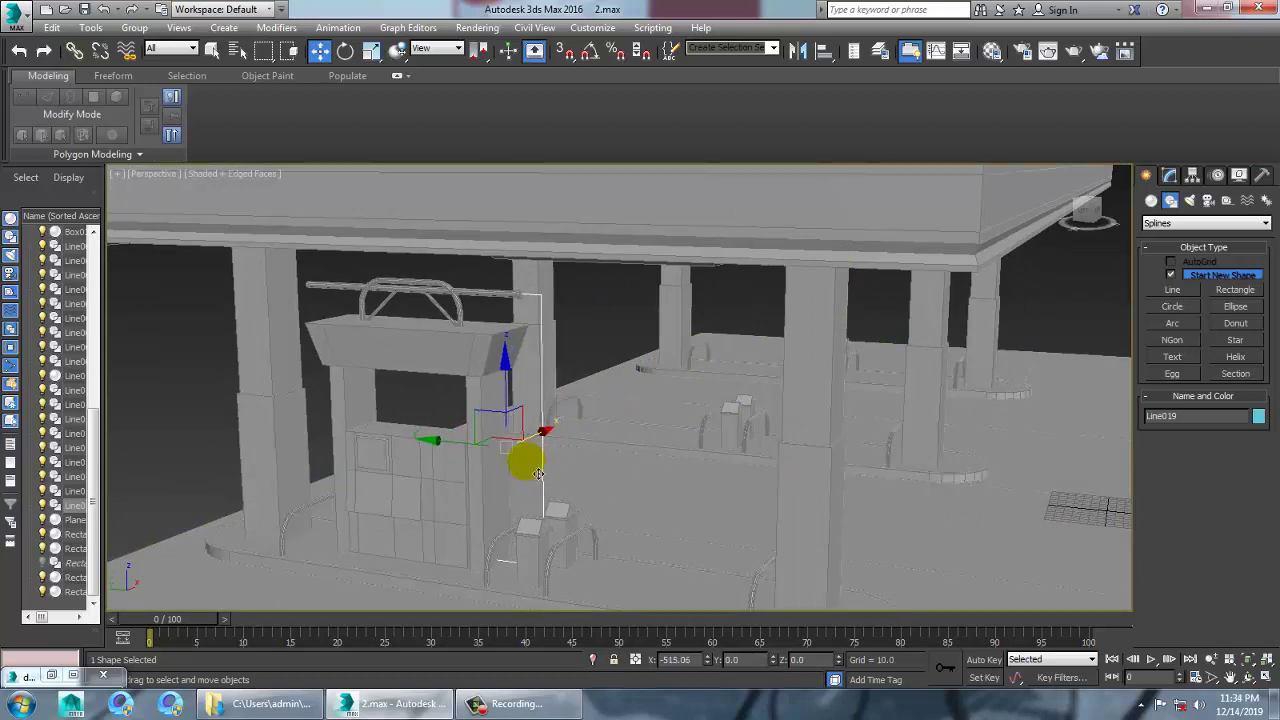
middle_click_drag(538, 472, 607, 427, "alt")
middle_click_drag(626, 384, 701, 224, "alt")
scroll(629, 340, "up", 4)
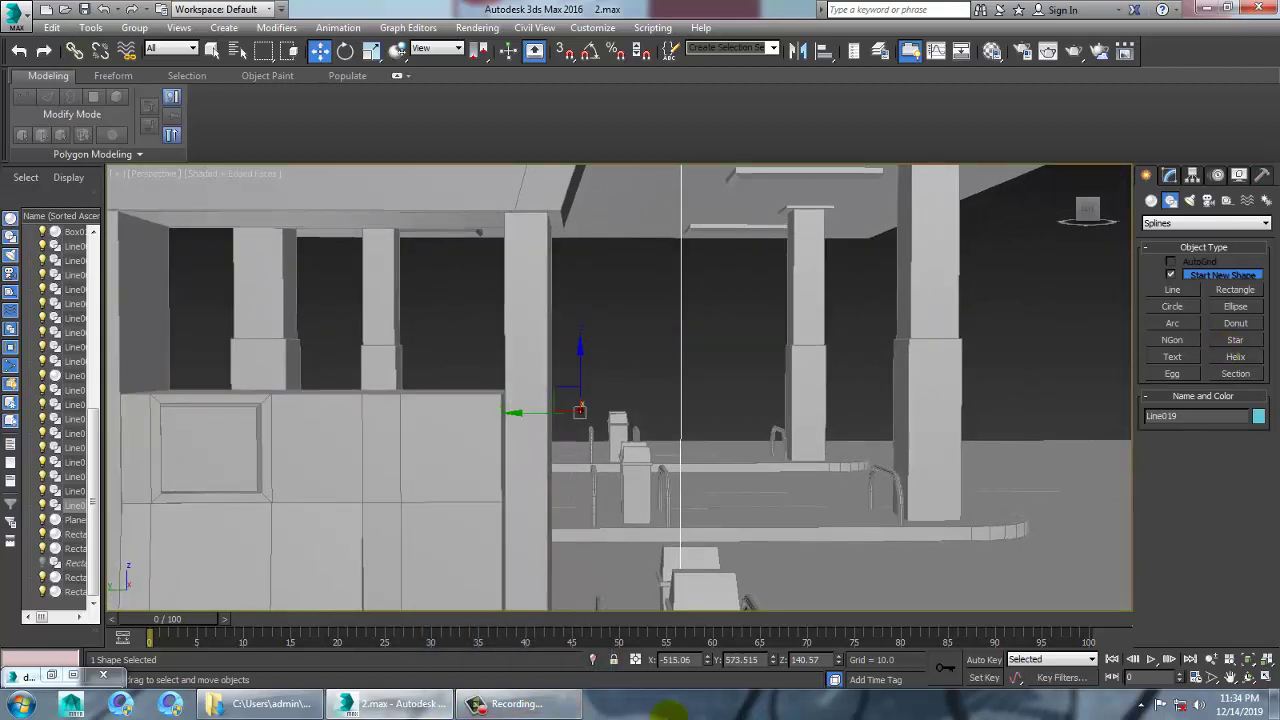
left_click(518, 704)
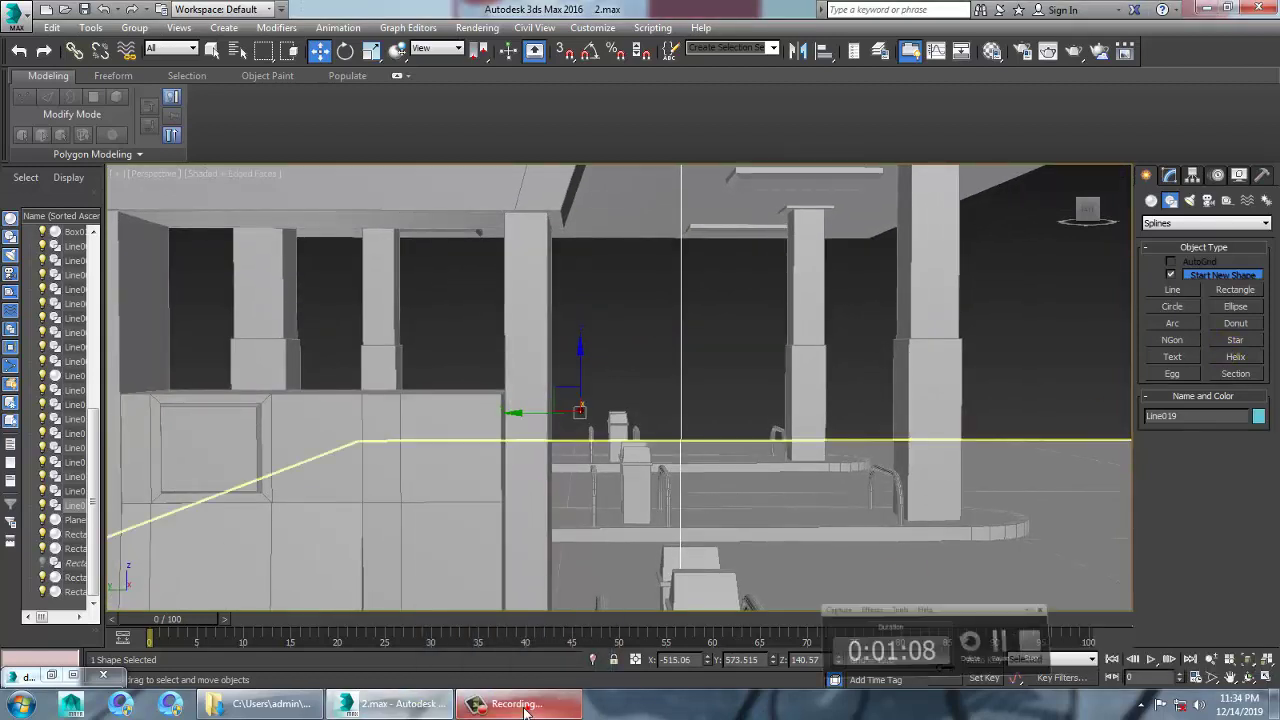
left_click(525, 706)
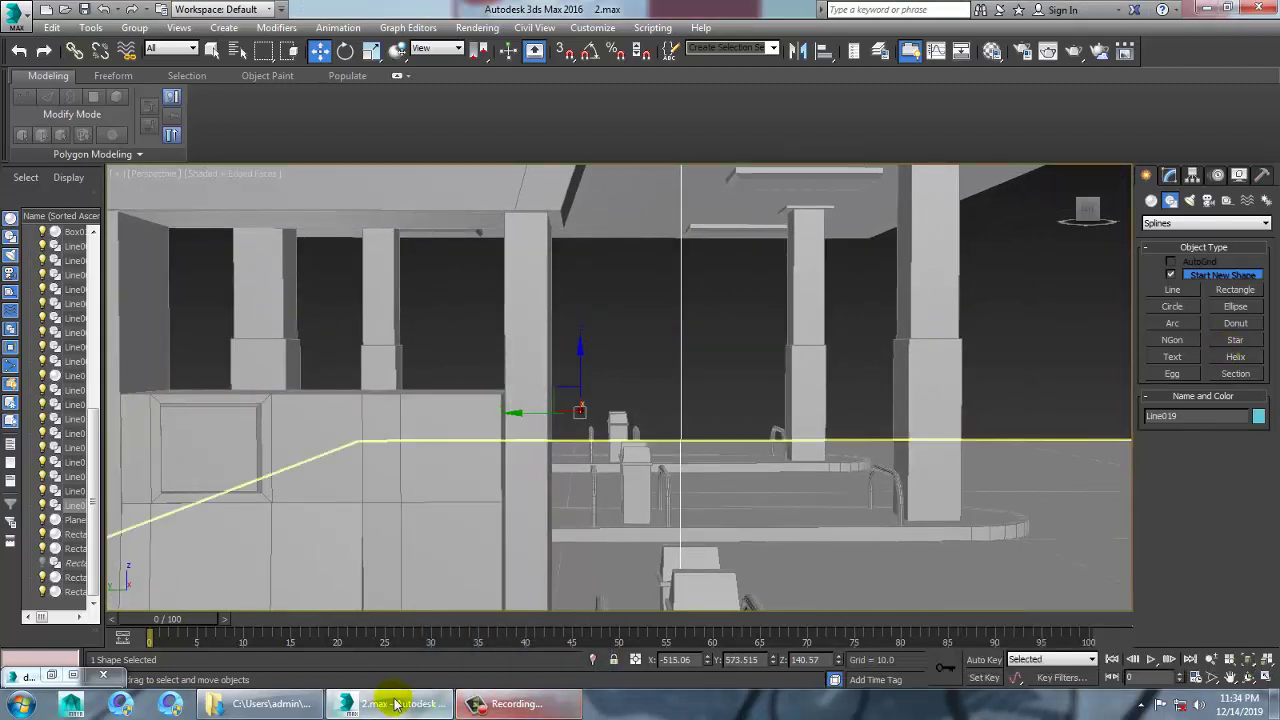
- View the 6pzbn1qx-900 reference image from the gas folder to study the pump's hose shape
left_click(468, 28)
left_click(553, 491)
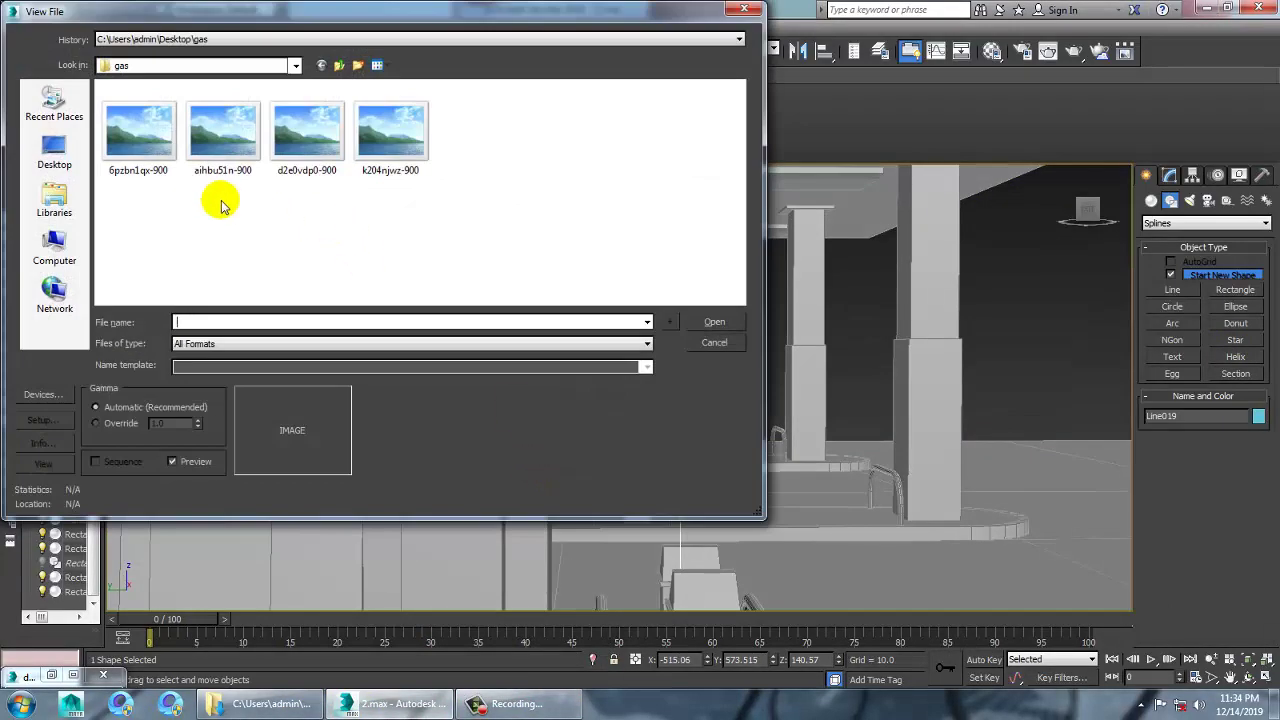
left_click(137, 149)
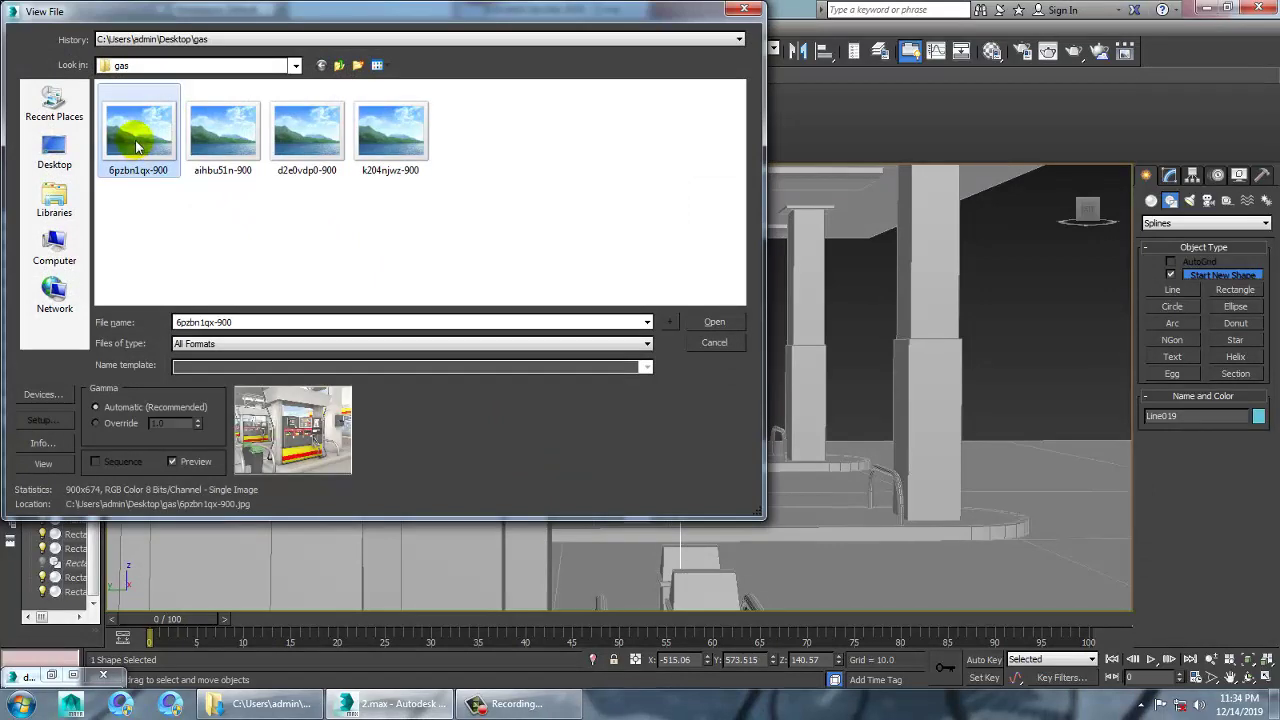
double_click(137, 147)
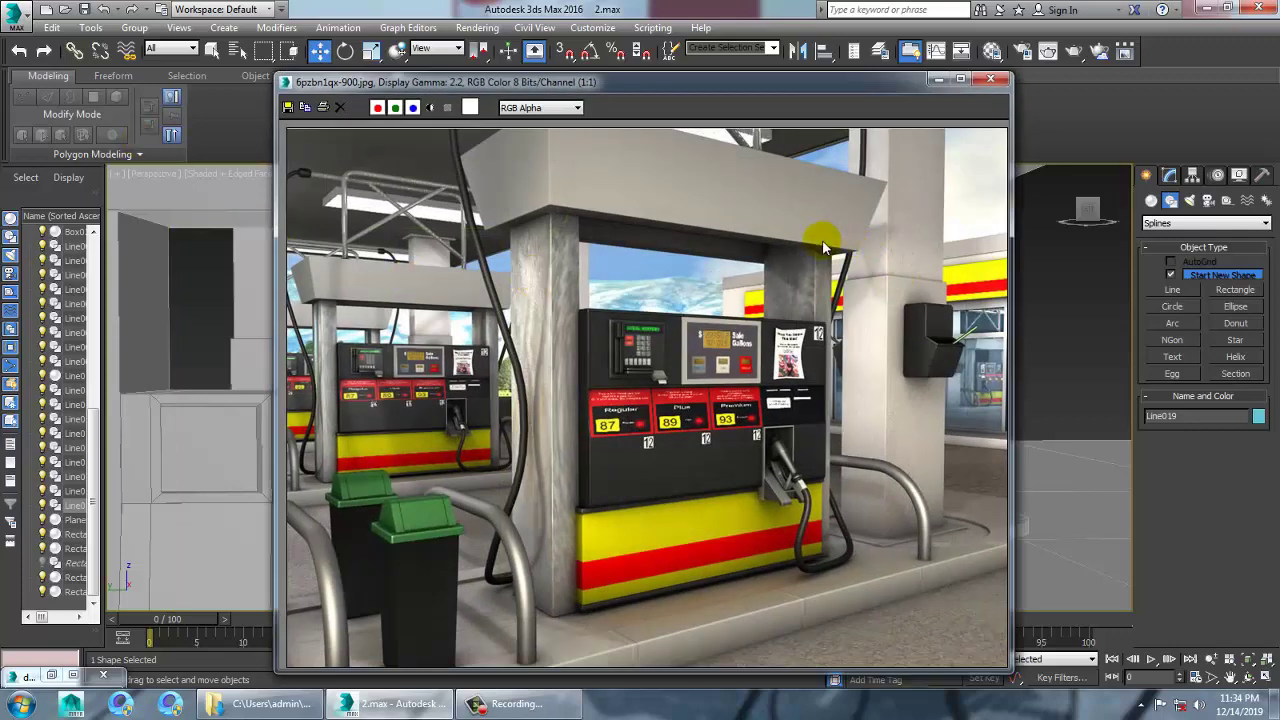
left_click(938, 80)
- Open the hose line for editing at vertex level
scroll(790, 420, "down", 6)
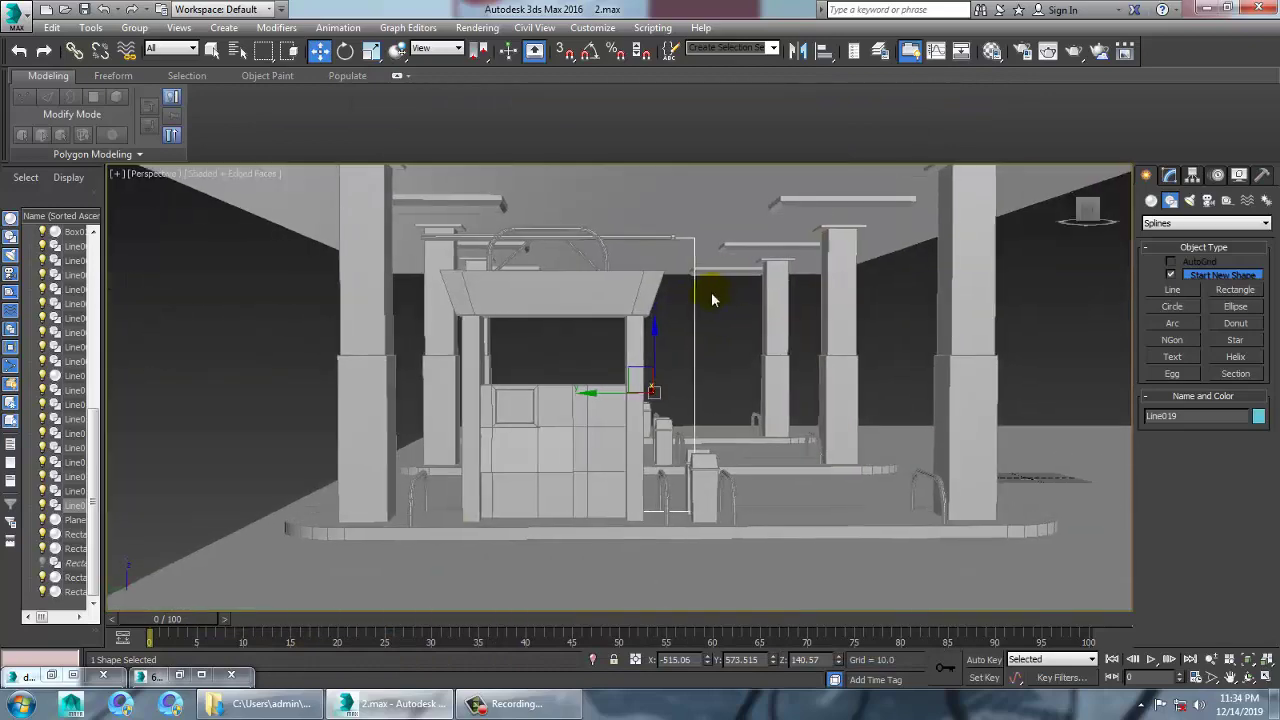
scroll(711, 292, "up", 5)
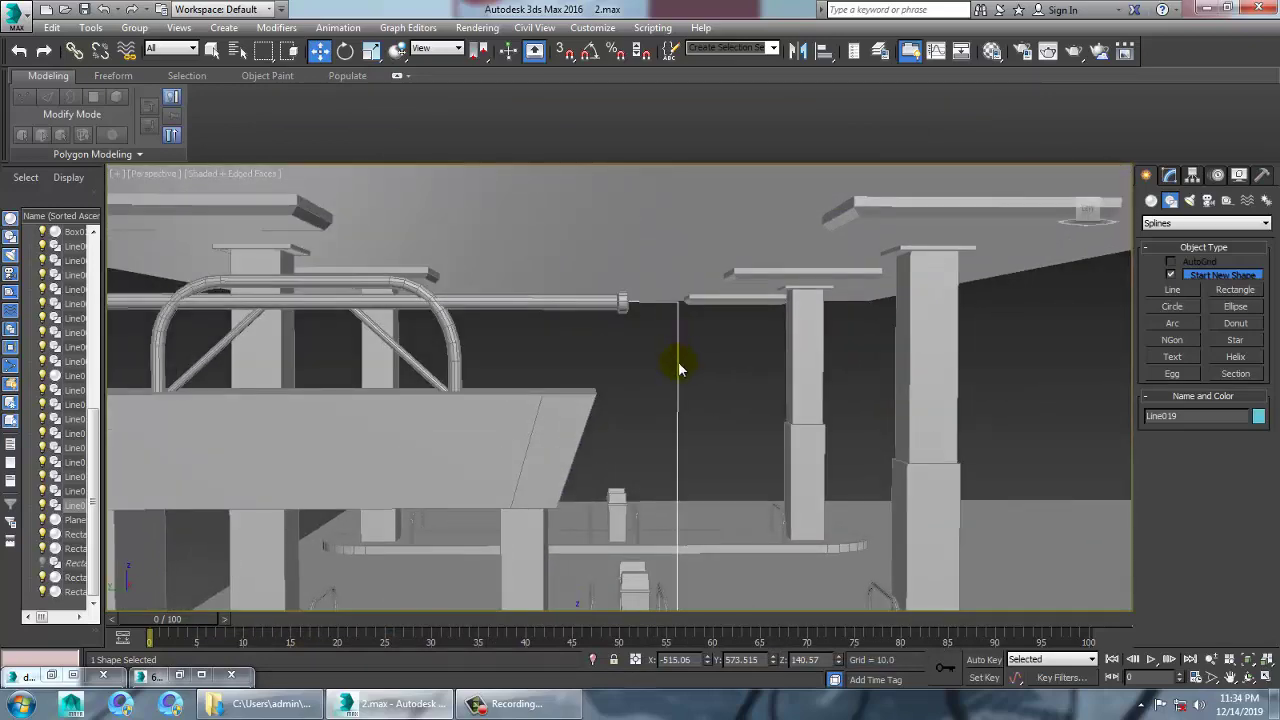
right_click(676, 366)
left_click(660, 443)
scroll(666, 449, "up", 3)
middle_click_drag(666, 449, 679, 342)
left_click(667, 250)
key("1")
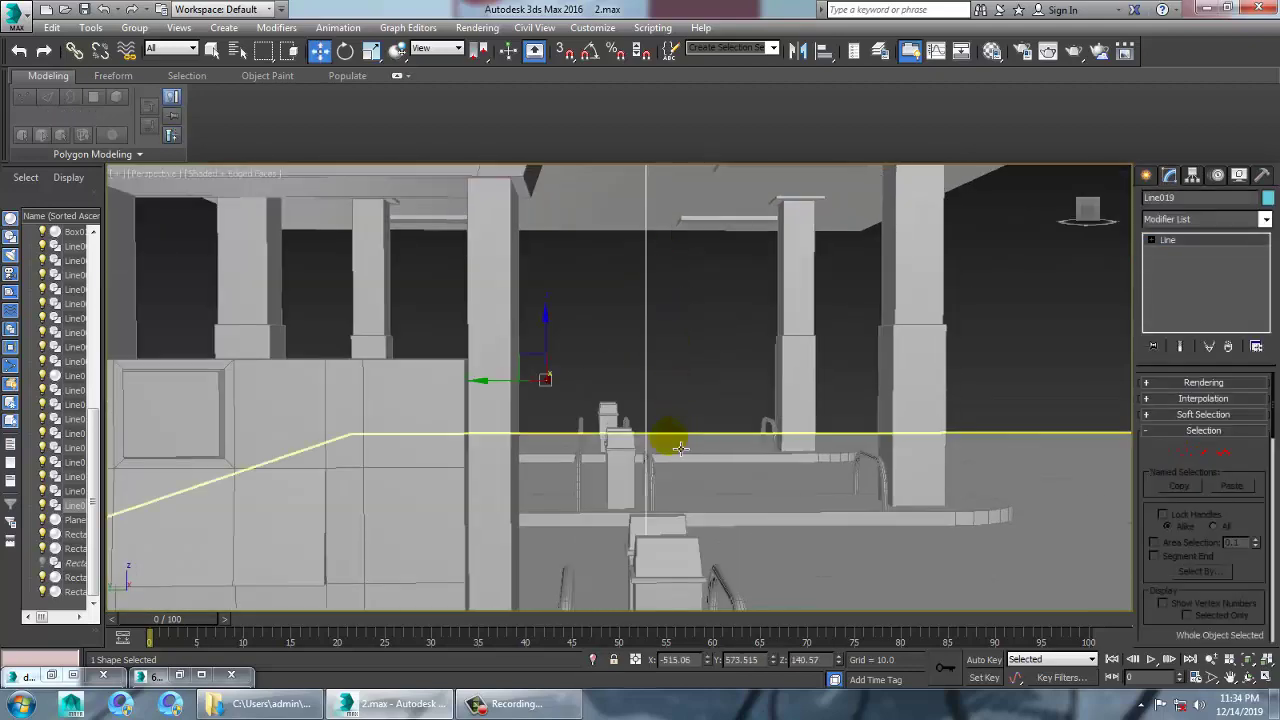
key("1")
- Convert the middle vertex of the hose line's vertical run to Smooth and move it about 39 units along Y toward the pump
left_click_drag(595, 370, 815, 448)
middle_click_drag(777, 388, 768, 274)
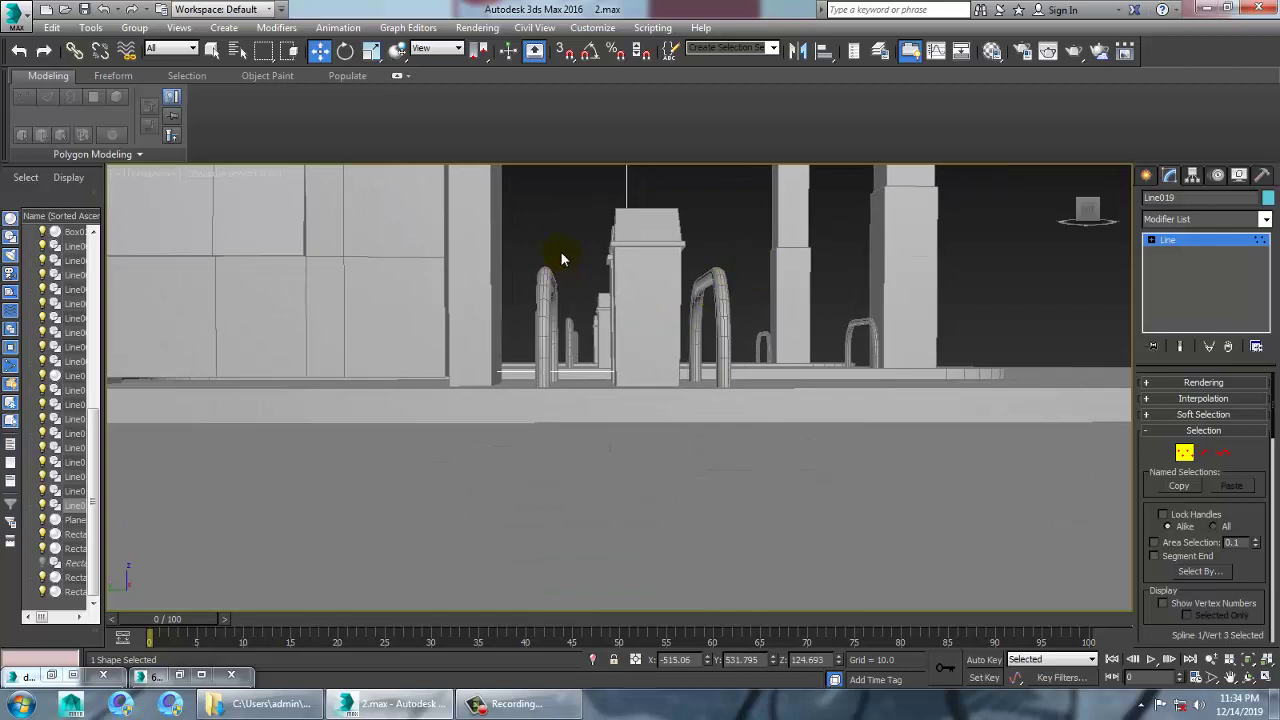
middle_click_drag(609, 250, 612, 323)
left_click_drag(608, 260, 514, 250)
key("ctrl+z")
right_click(634, 242)
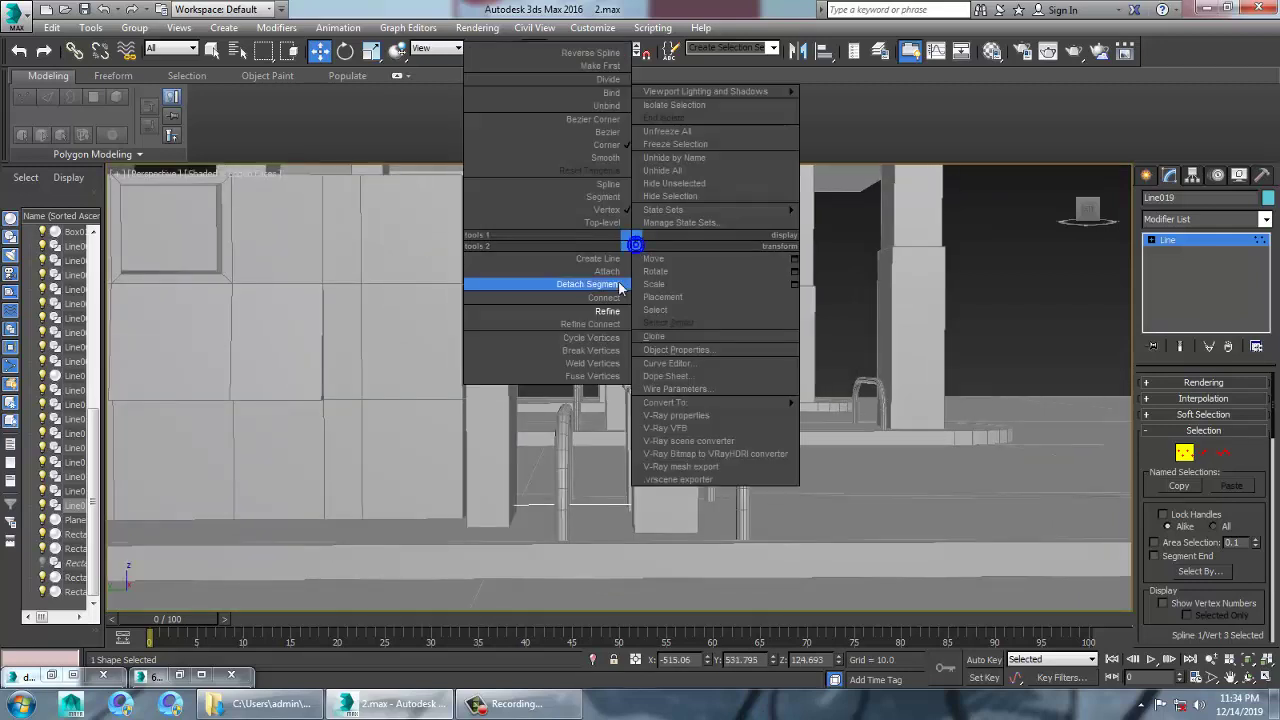
left_click(615, 160)
left_click_drag(608, 260, 512, 251)
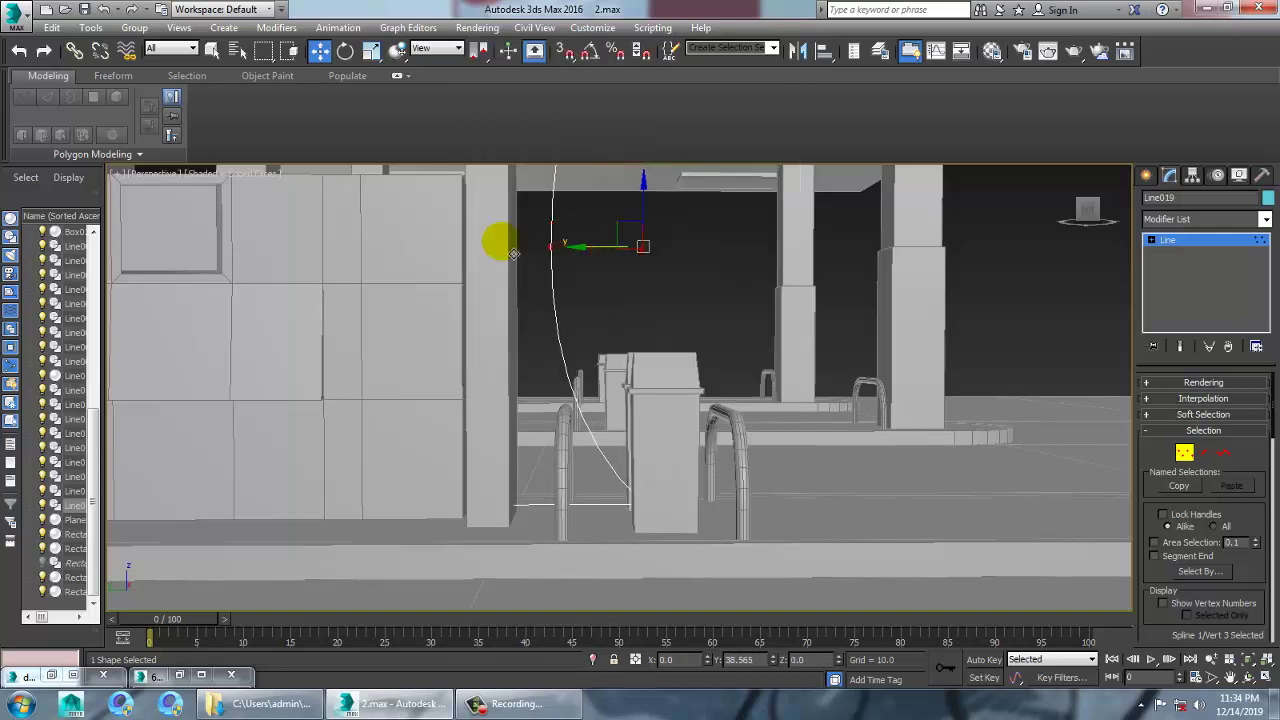
- Move the hose line's lower corner vertex toward the pump, and shift both bottom vertices together
left_click_drag(755, 596, 757, 598)
left_click_drag(584, 504, 487, 492)
middle_click_drag(598, 515, 443, 443, "alt")
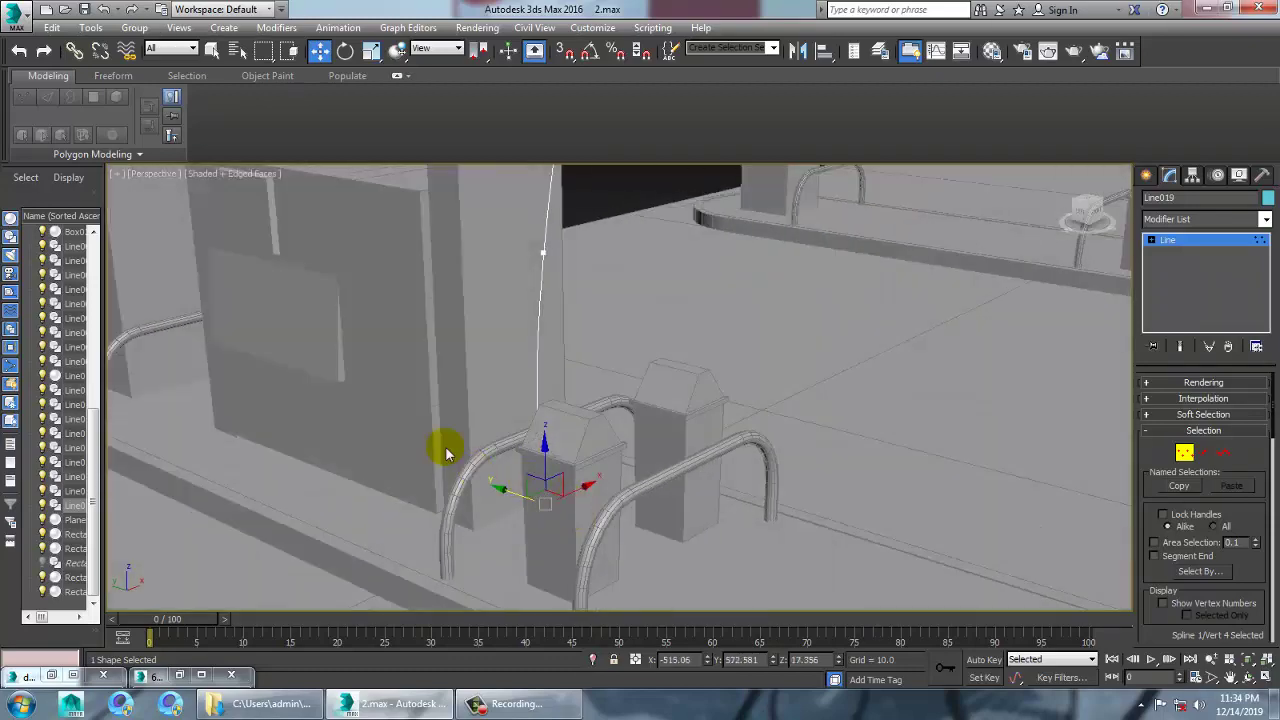
key("F3")
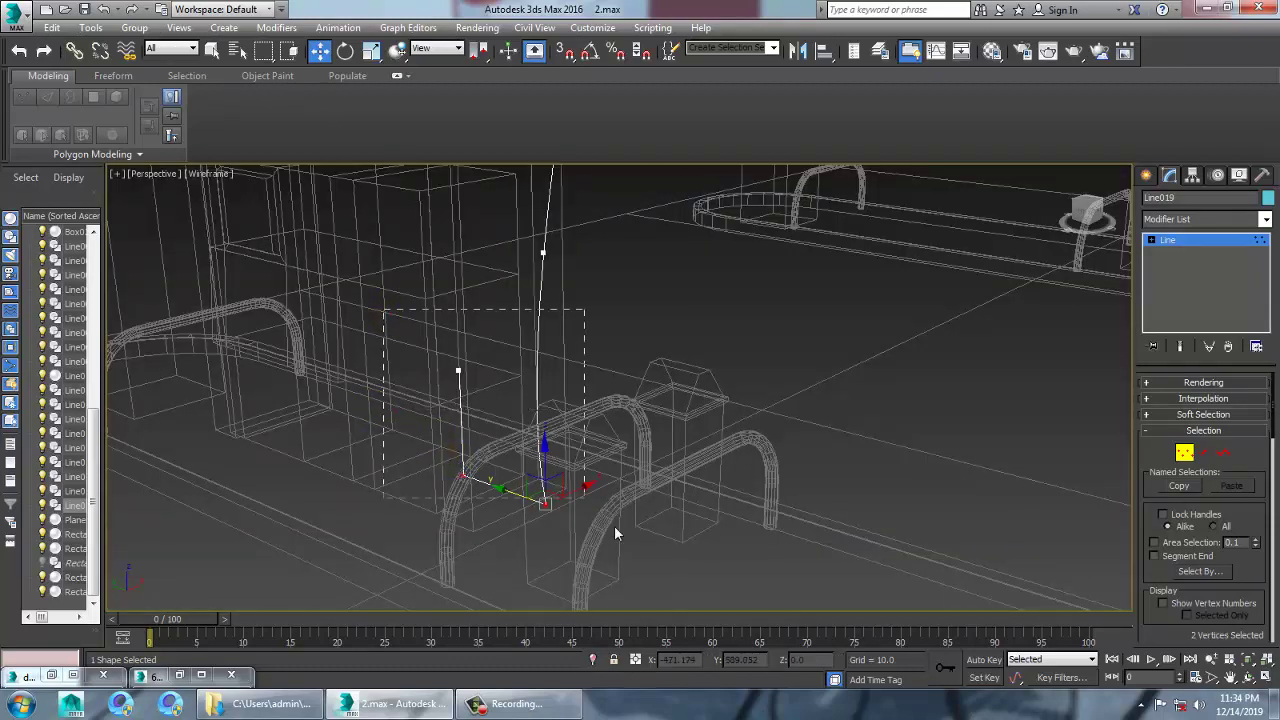
key("F3")
left_click_drag(615, 533, 516, 516)
middle_click_drag(537, 449, 591, 469, "alt")
- Fillet the hose line's upper corner vertex beside the overhead pipe end by about 11.6
left_click_drag(606, 243, 553, 335)
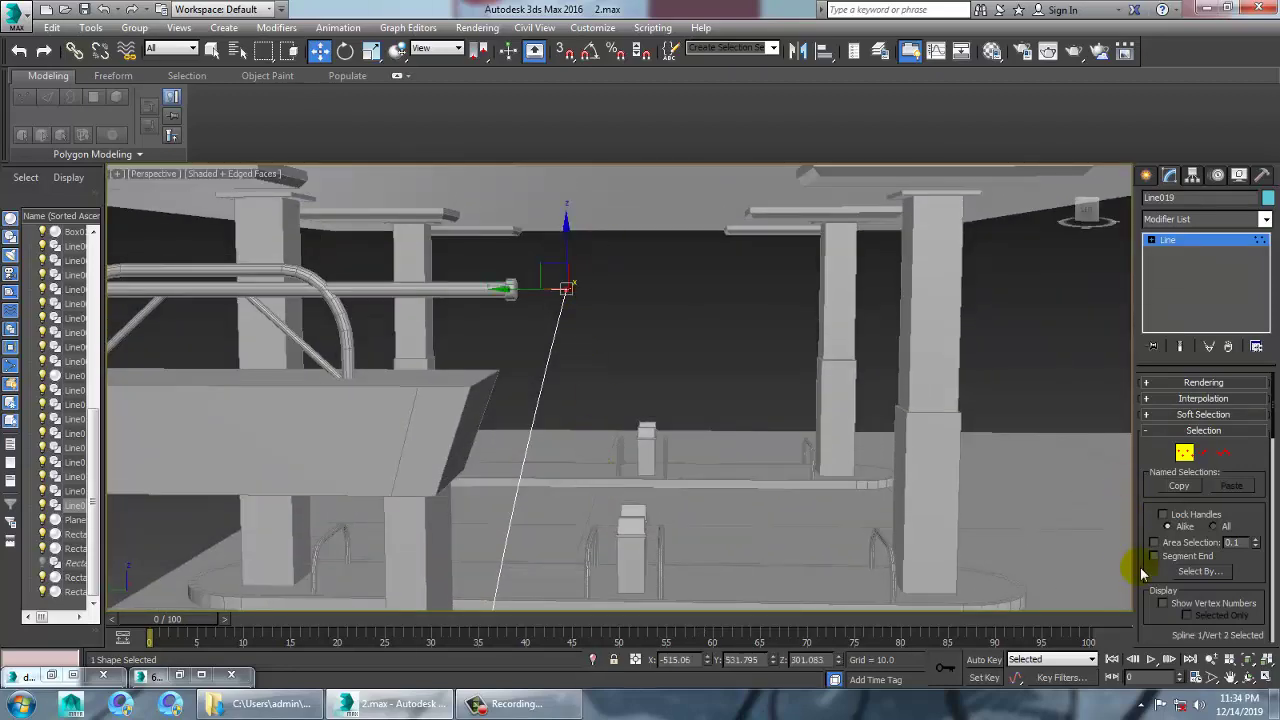
left_click_drag(1160, 590, 1131, 123)
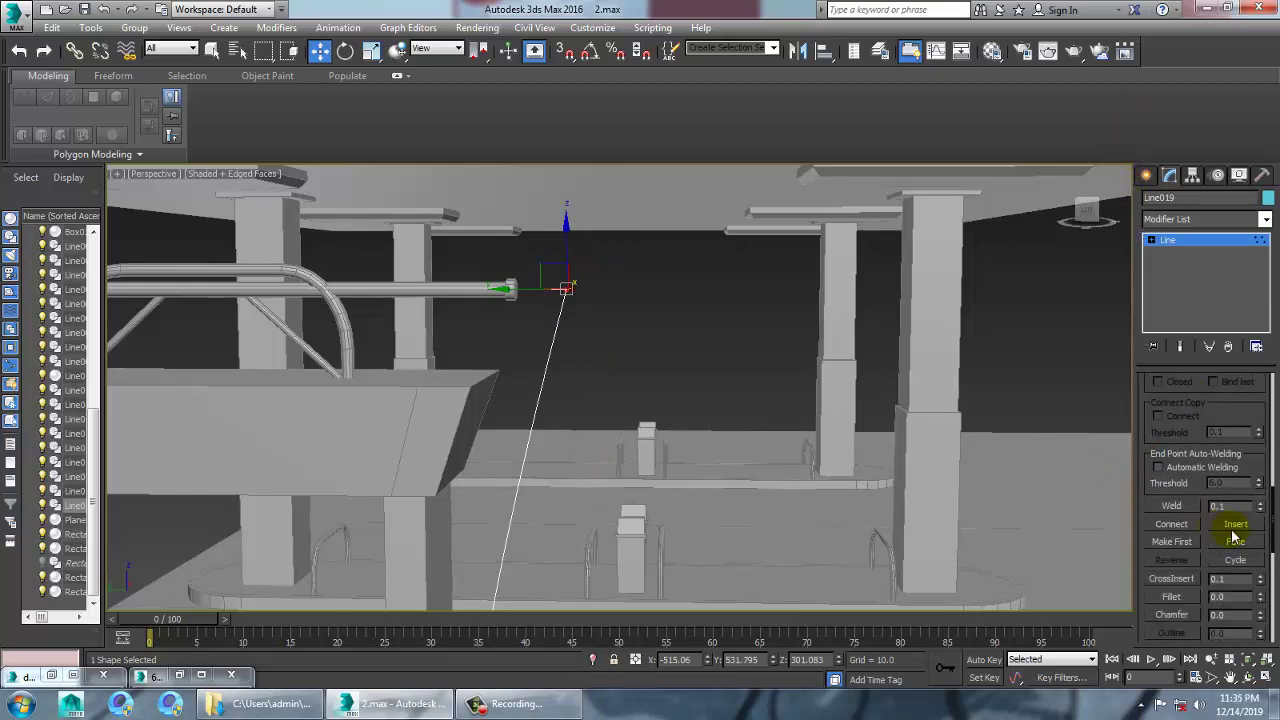
left_click(1172, 597)
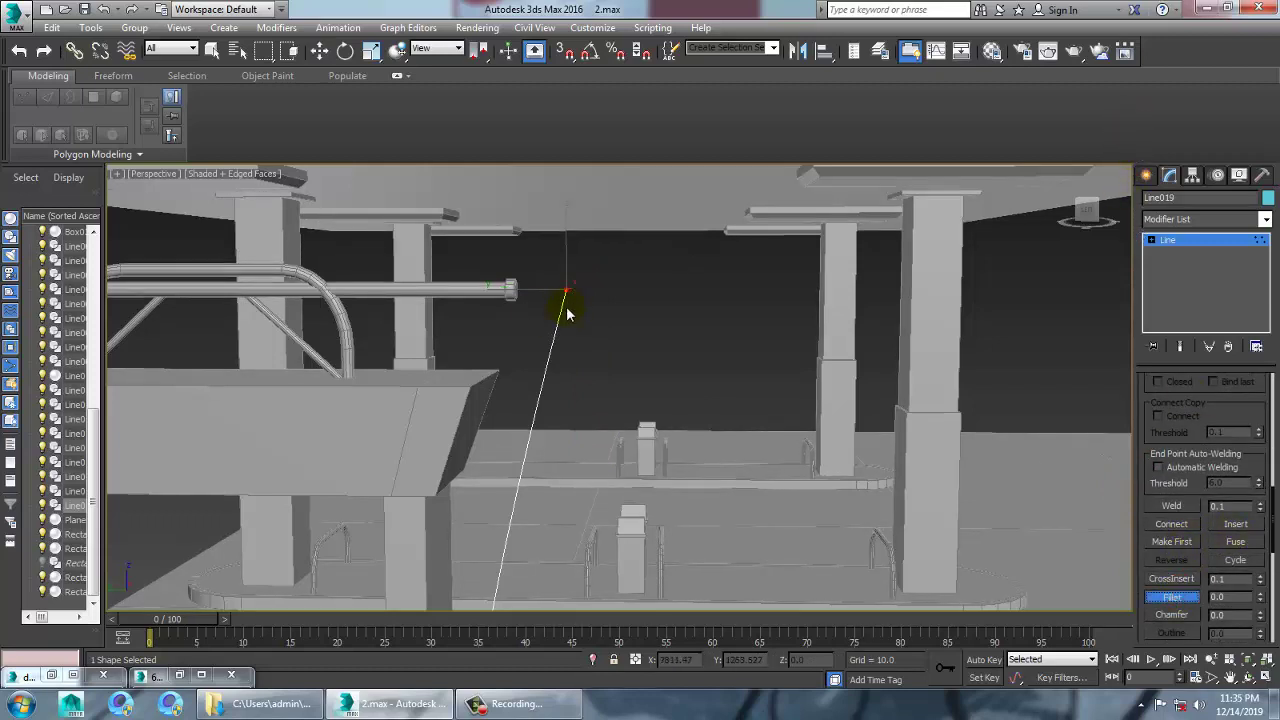
mouse_move(573, 311)
left_mouse_down()
mouse_move(563, 283)
mouse_move(578, 316)
left_mouse_up()
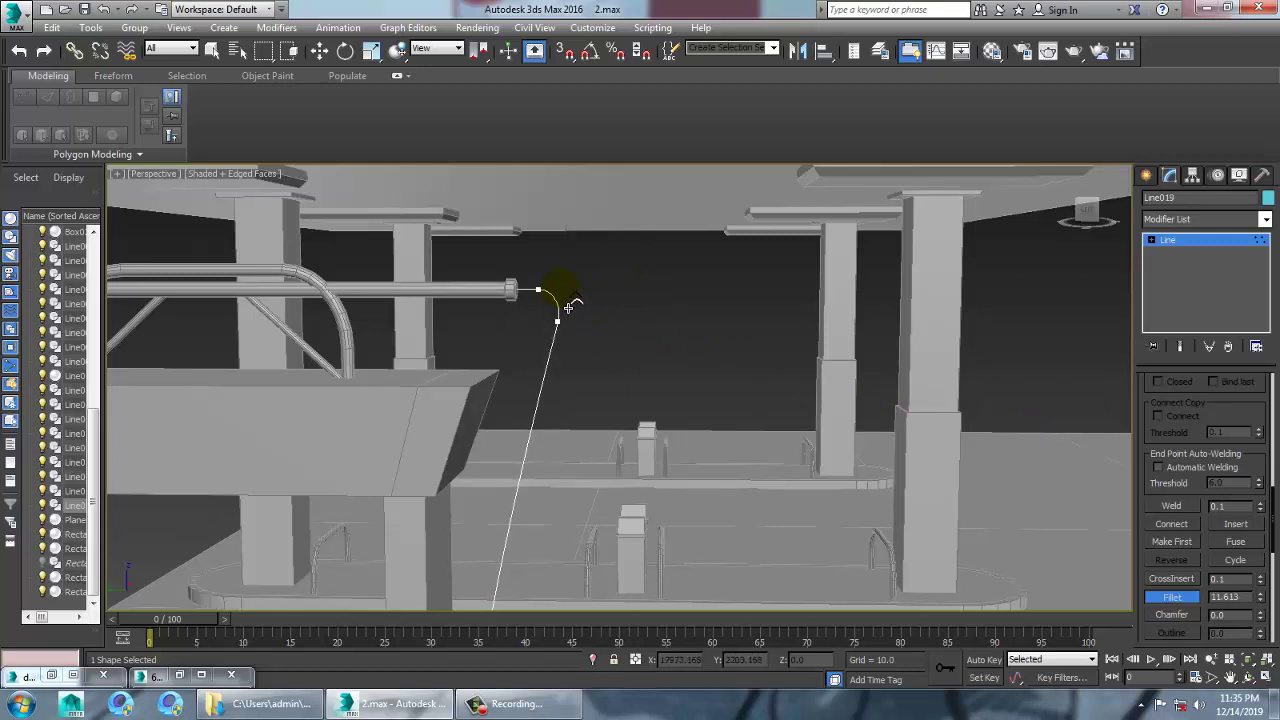
key("w")
left_click(1188, 242)
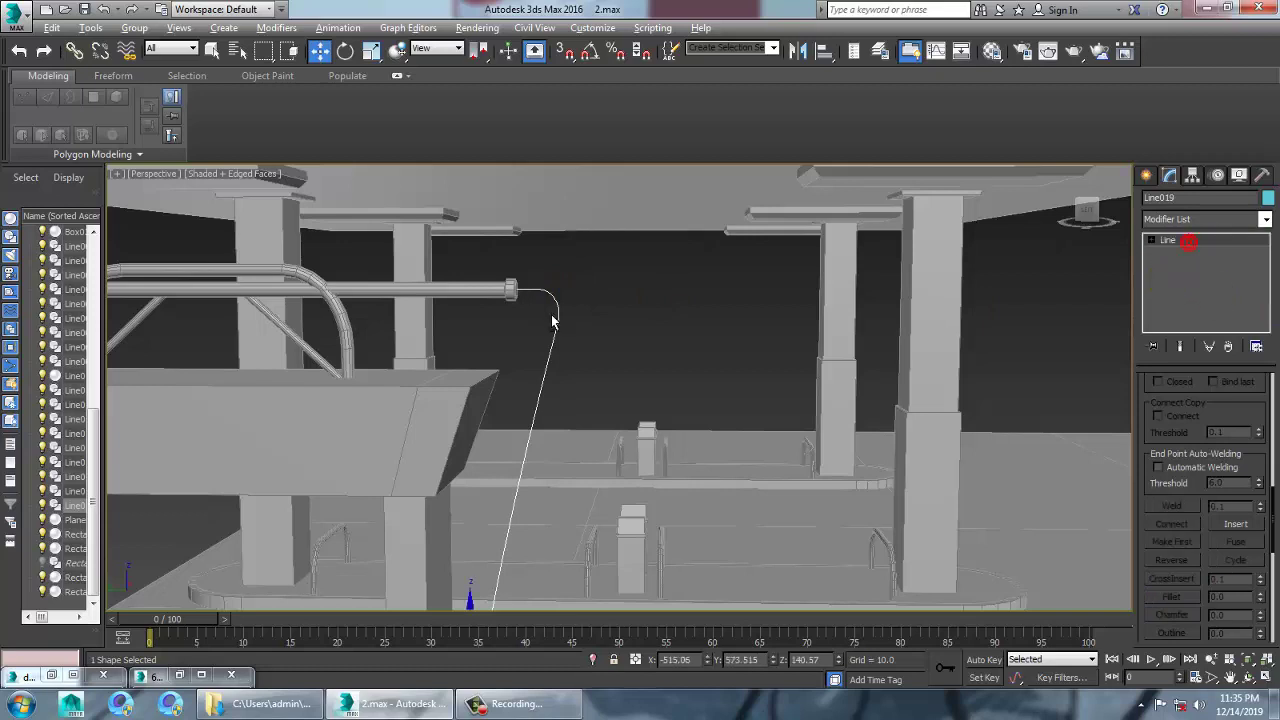
- Enable the hose line in the viewport as a radial tube and set its thickness to about 3.665
middle_click_drag(553, 316, 780, 388, "alt")
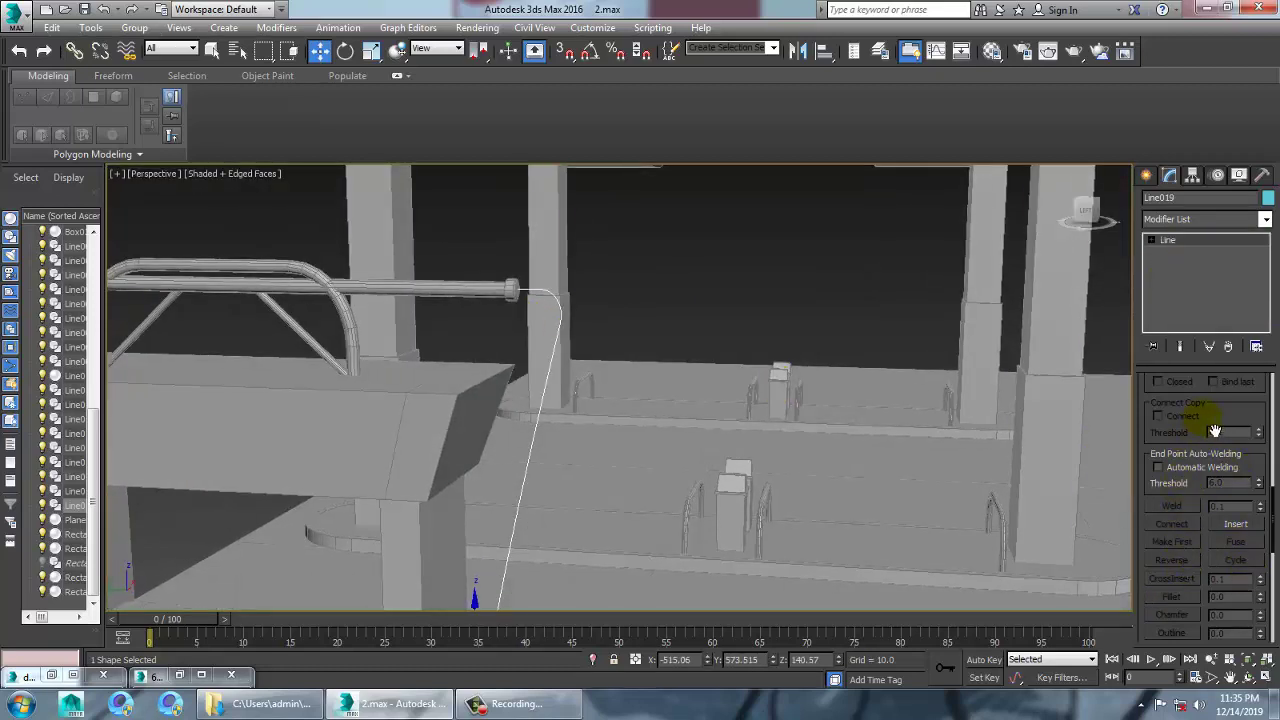
left_click_drag(1236, 412, 1199, 678)
scroll(1173, 432, "up", 5)
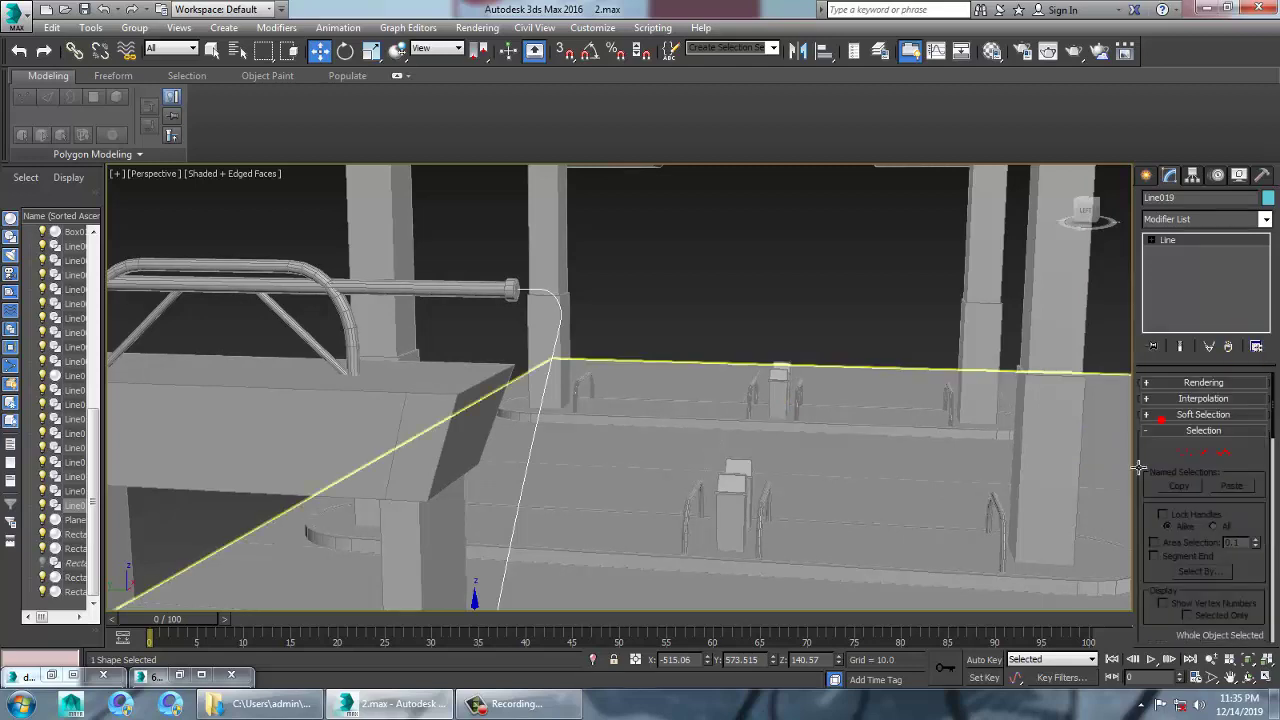
left_click(1182, 384)
left_click(1150, 406)
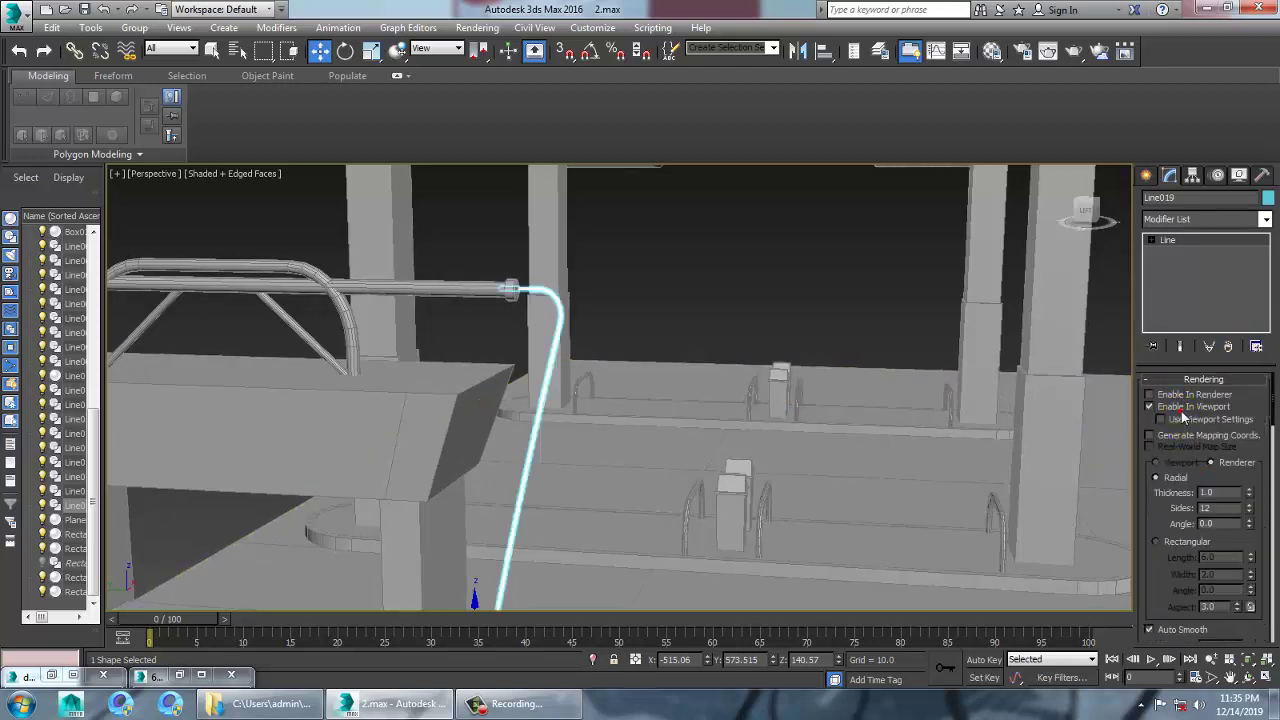
left_click_drag(1249, 493, 1236, 63)
middle_click_drag(591, 462, 711, 293)
scroll(711, 294, "down", 6)
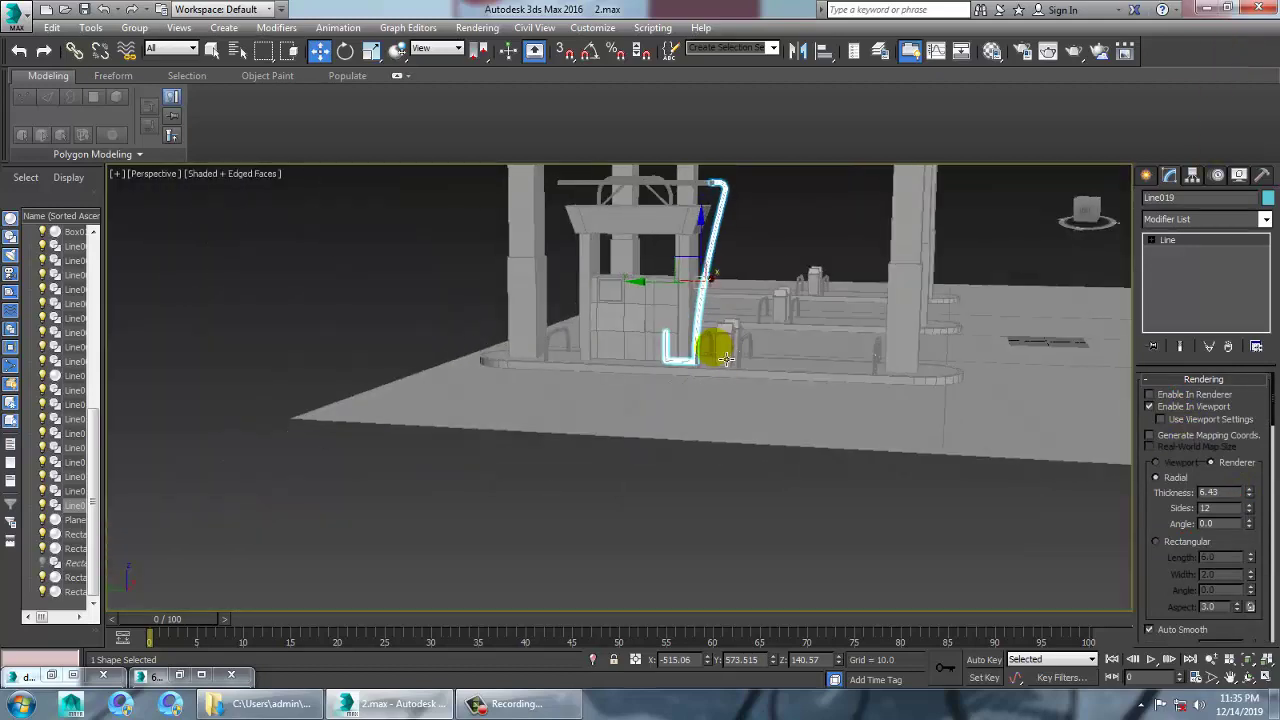
scroll(728, 358, "up", 3)
left_click_drag(1250, 495, 1262, 535)
- Fillet the hose line's bottom corner vertex beneath its short upright end
middle_click_drag(728, 442, 570, 447, "alt")
middle_click_drag(652, 285, 770, 352)
scroll(704, 447, "up", 5)
key("1")
left_click_drag(366, 279, 1088, 676)
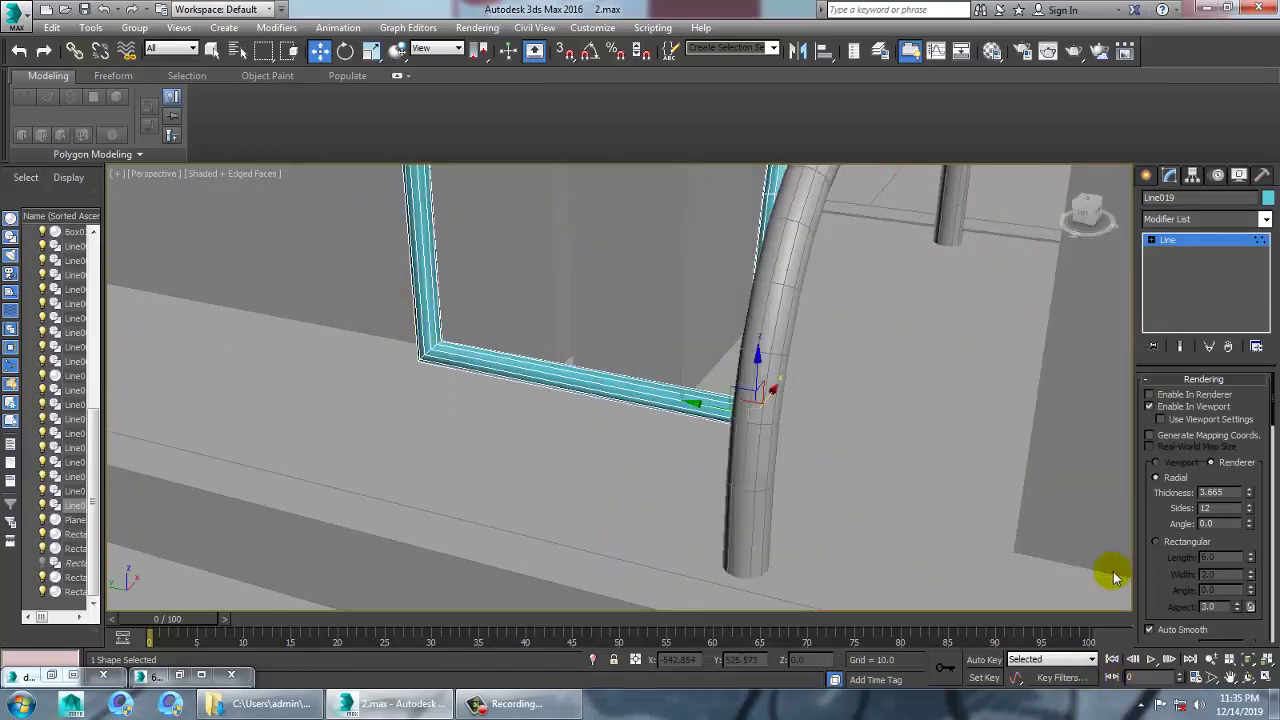
left_click_drag(1191, 597, 1207, 52)
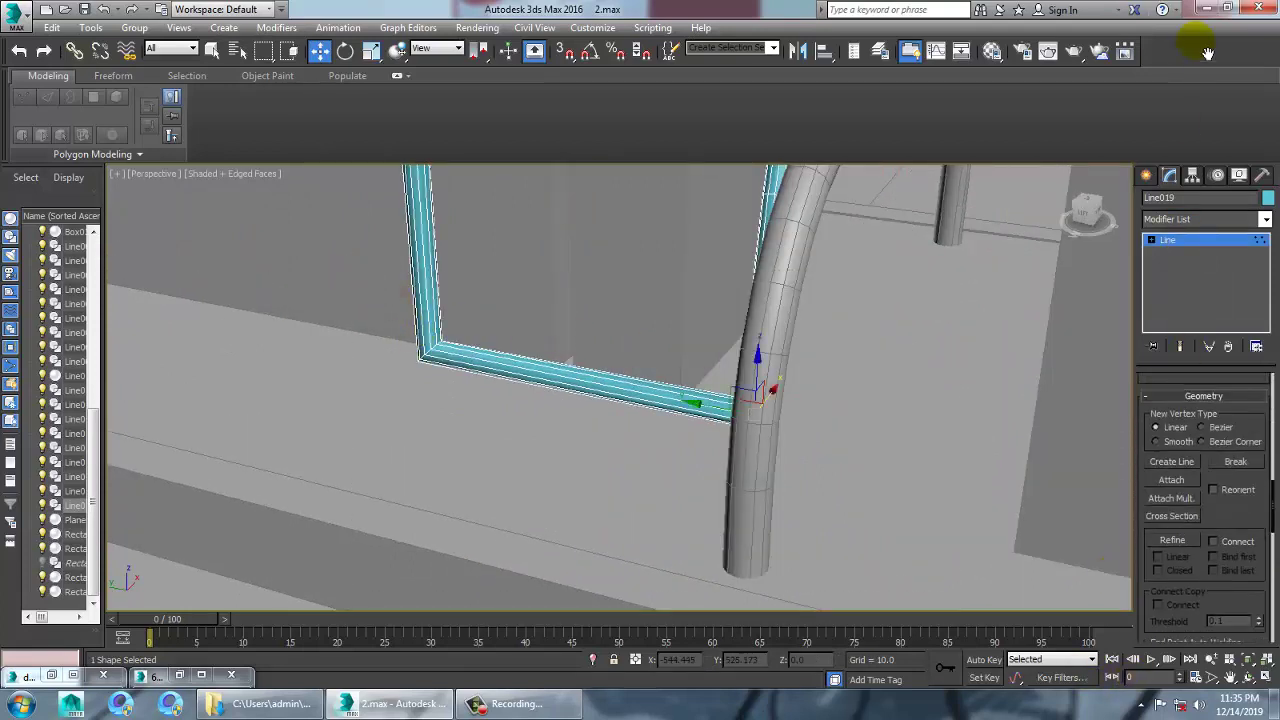
left_click_drag(1229, 528, 1258, 244)
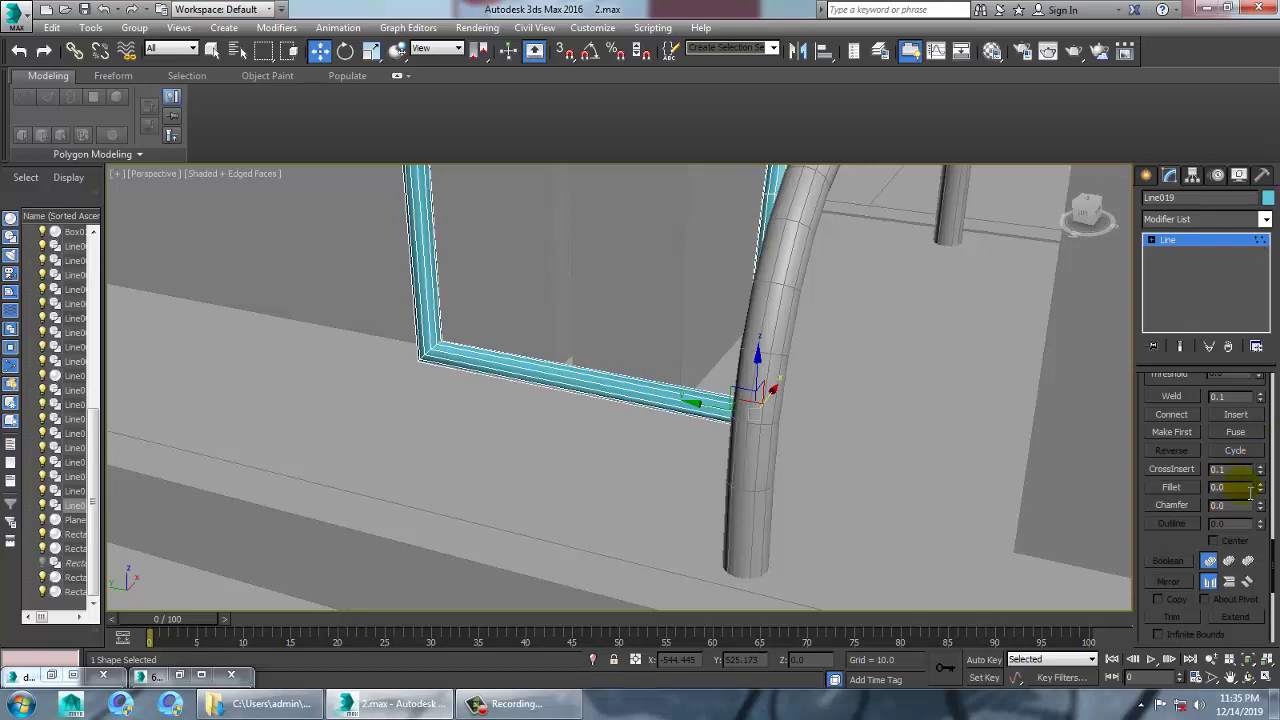
left_click(1171, 487)
left_click(419, 362)
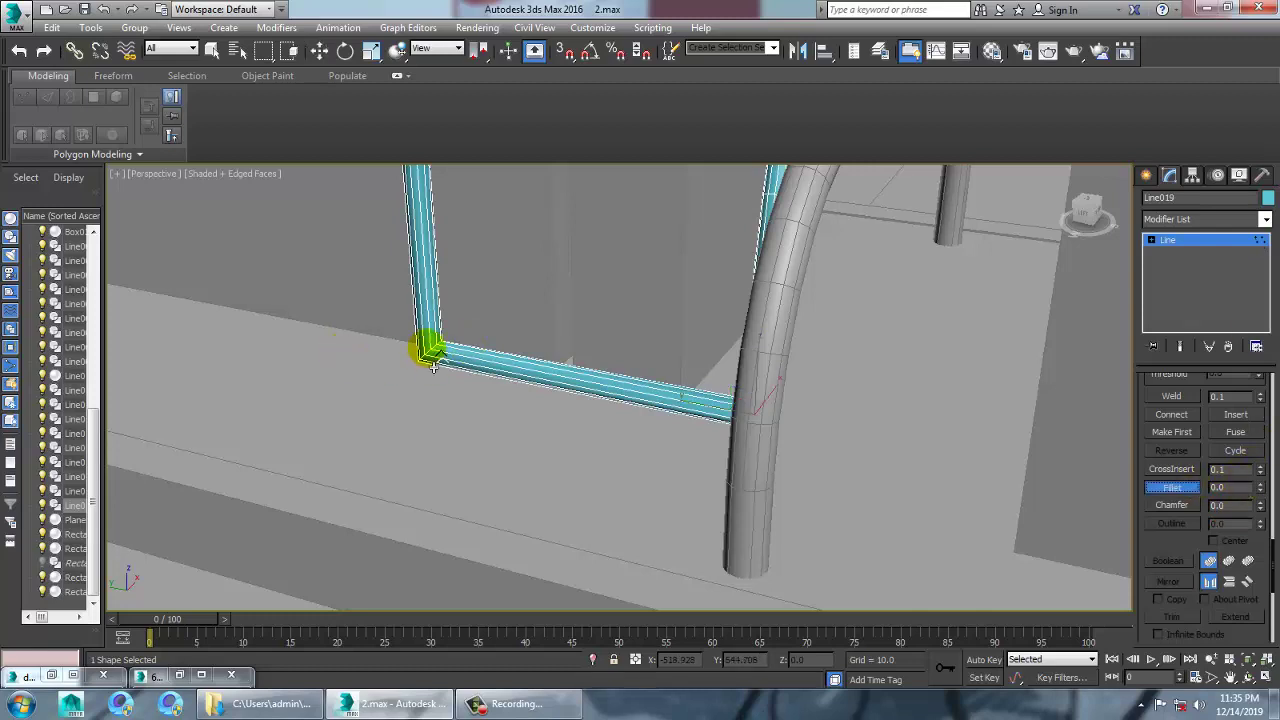
left_click(429, 353)
left_click_drag(429, 353, 426, 331)
- Fillet the other bottom corner vertex, where the hose's tall run meets the horizontal segment
middle_click_drag(809, 385, 838, 352, "alt")
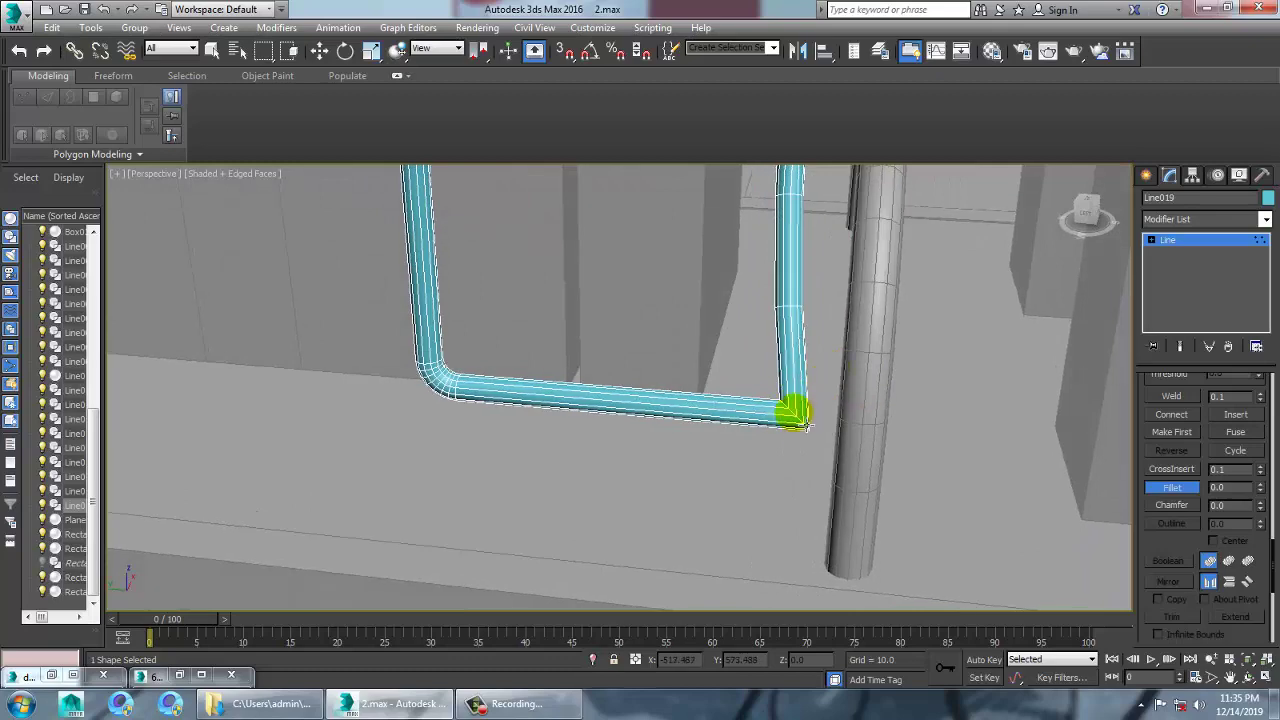
left_click_drag(807, 426, 785, 398)
scroll(793, 390, "down", 5)
middle_click_drag(796, 387, 743, 404)
mouse_move(743, 404)
middle_mouse_down("alt")
mouse_move(780, 395)
mouse_move(754, 390)
middle_mouse_up("alt")
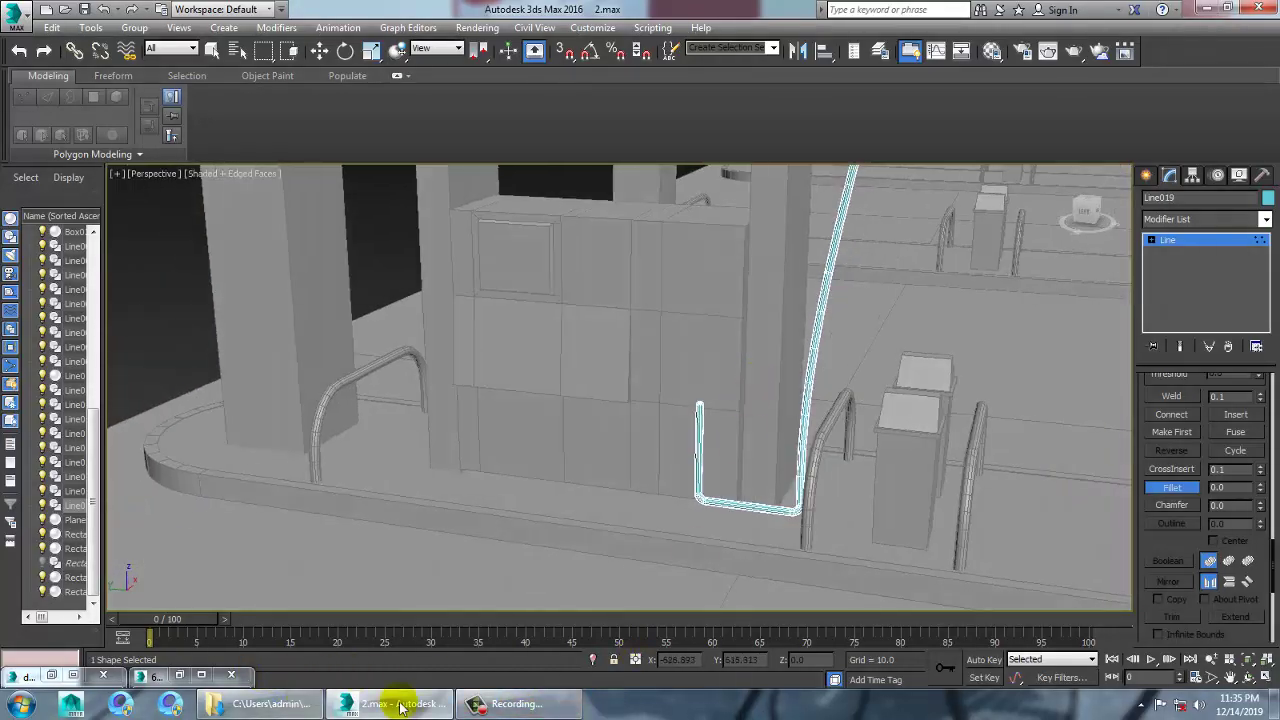
- View the 6pzbn1qx-900 reference image to study the nozzle recess on the pump
scroll(520, 420, "up", 5)
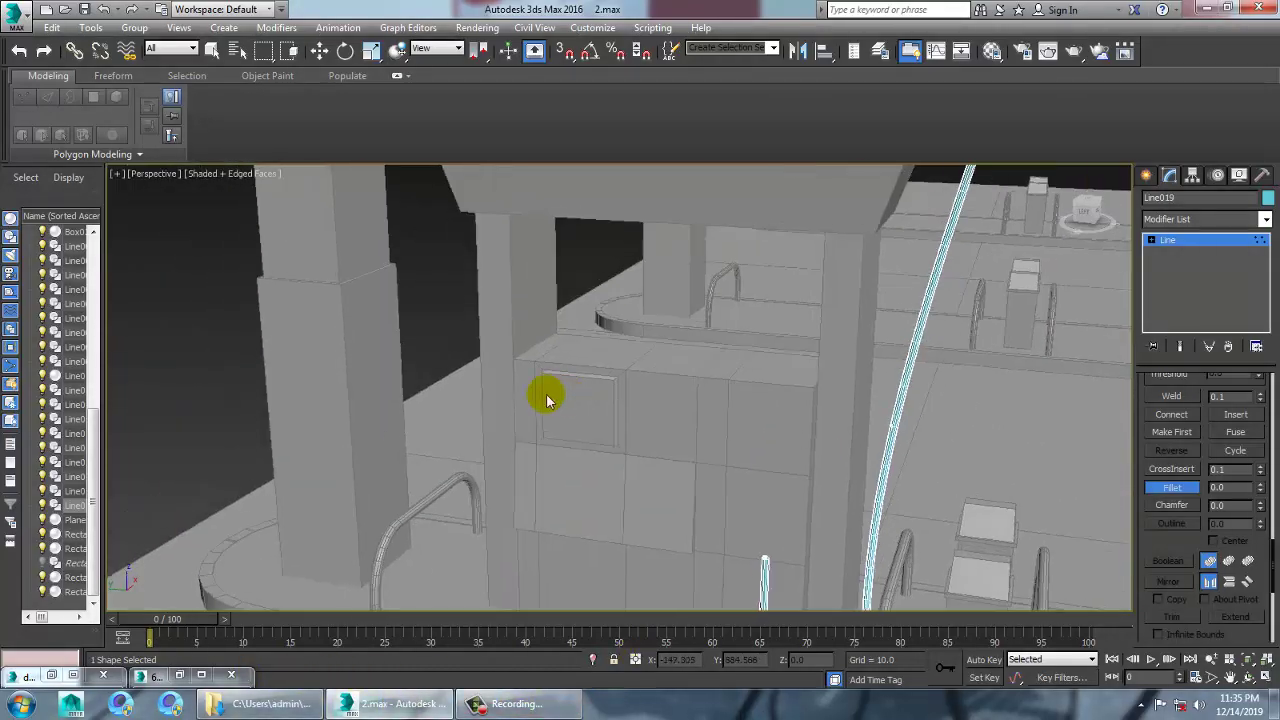
left_click(180, 675)
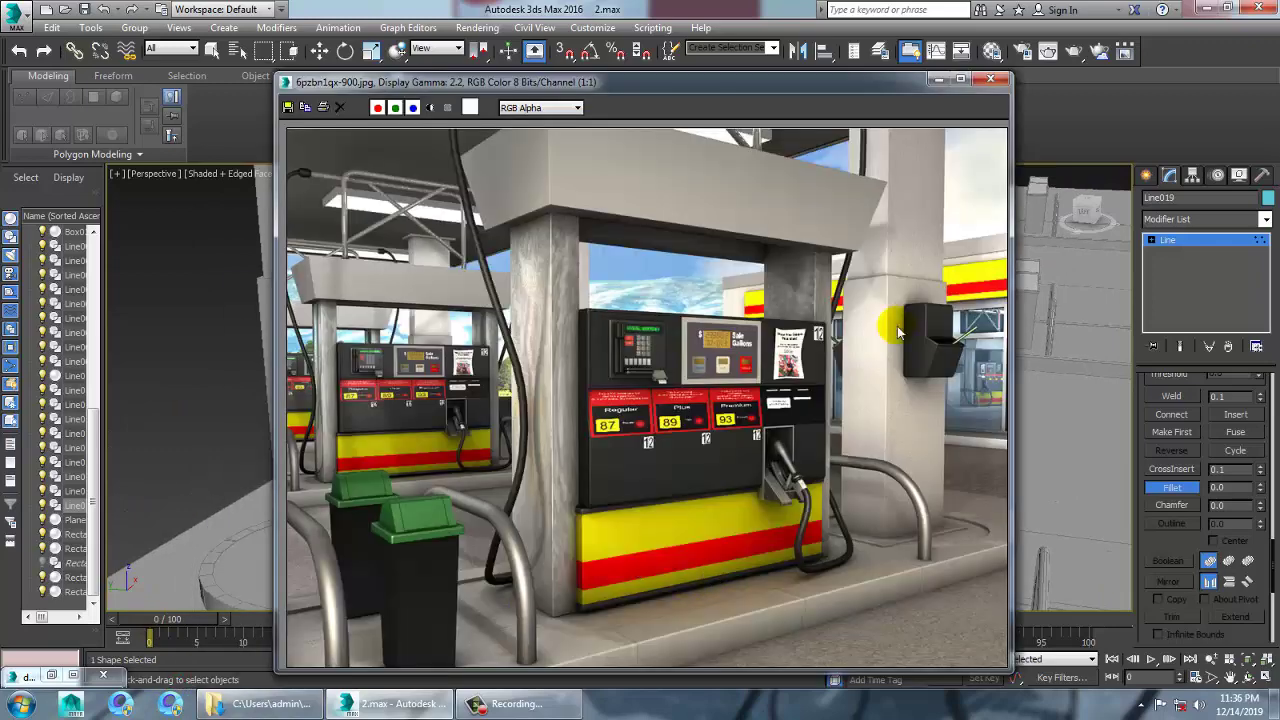
left_click(938, 80)
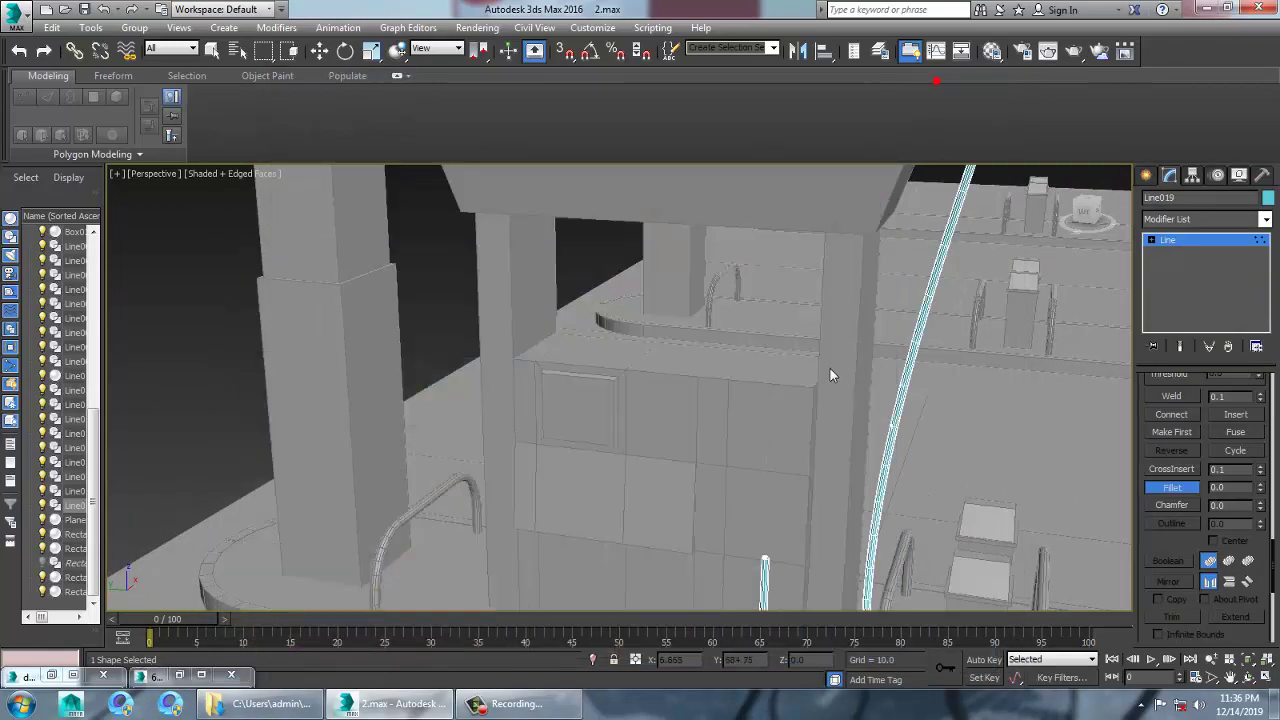
- Select the pump cabinet and pick its front polygon just above the hose's short end at polygon level
scroll(757, 443, "down", 5)
middle_click_drag(707, 401, 643, 366)
key("w")
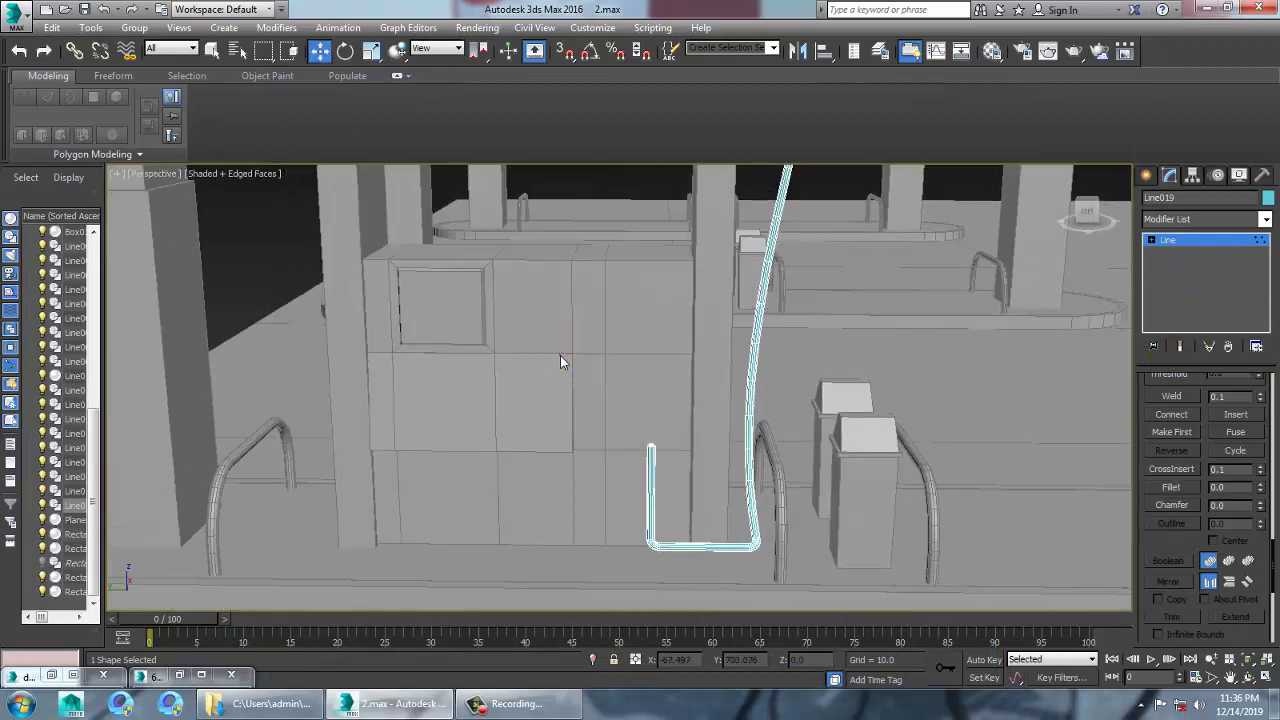
left_click(624, 365)
key("4")
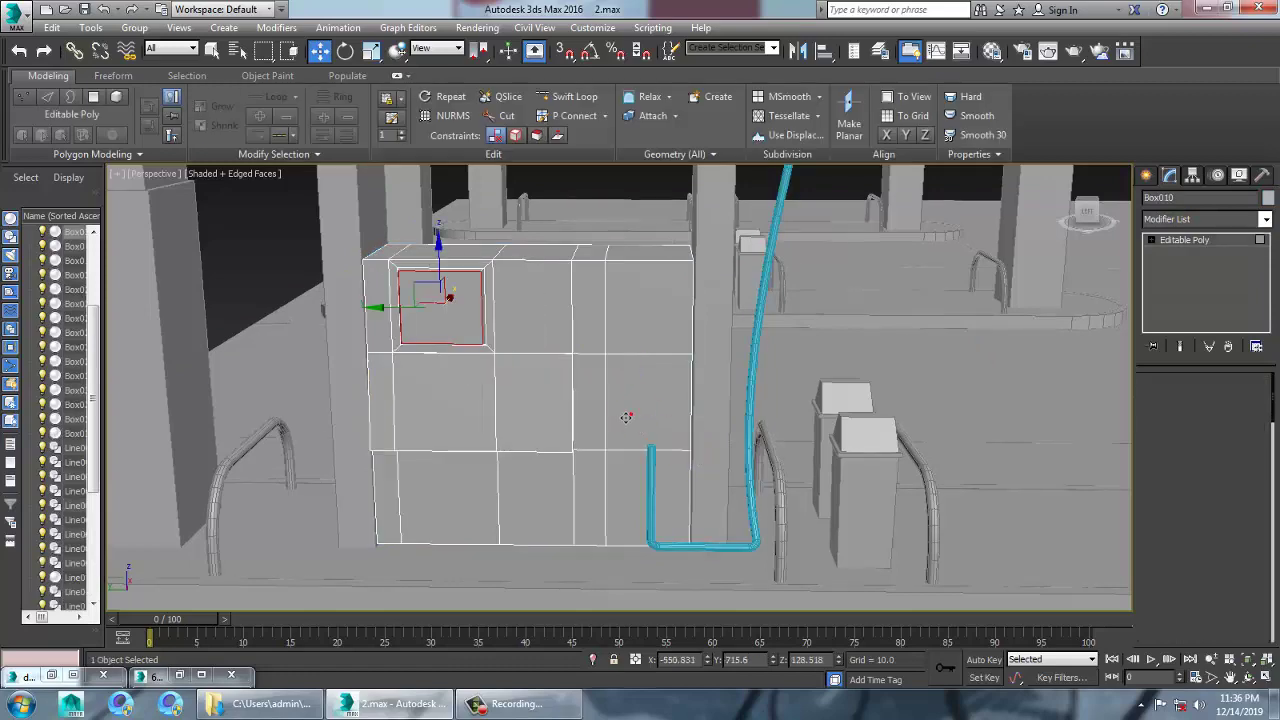
left_click(632, 415)
key("4")
middle_click_drag(649, 440, 697, 432, "alt")
key("4")
middle_click_drag(826, 446, 834, 443, "alt")
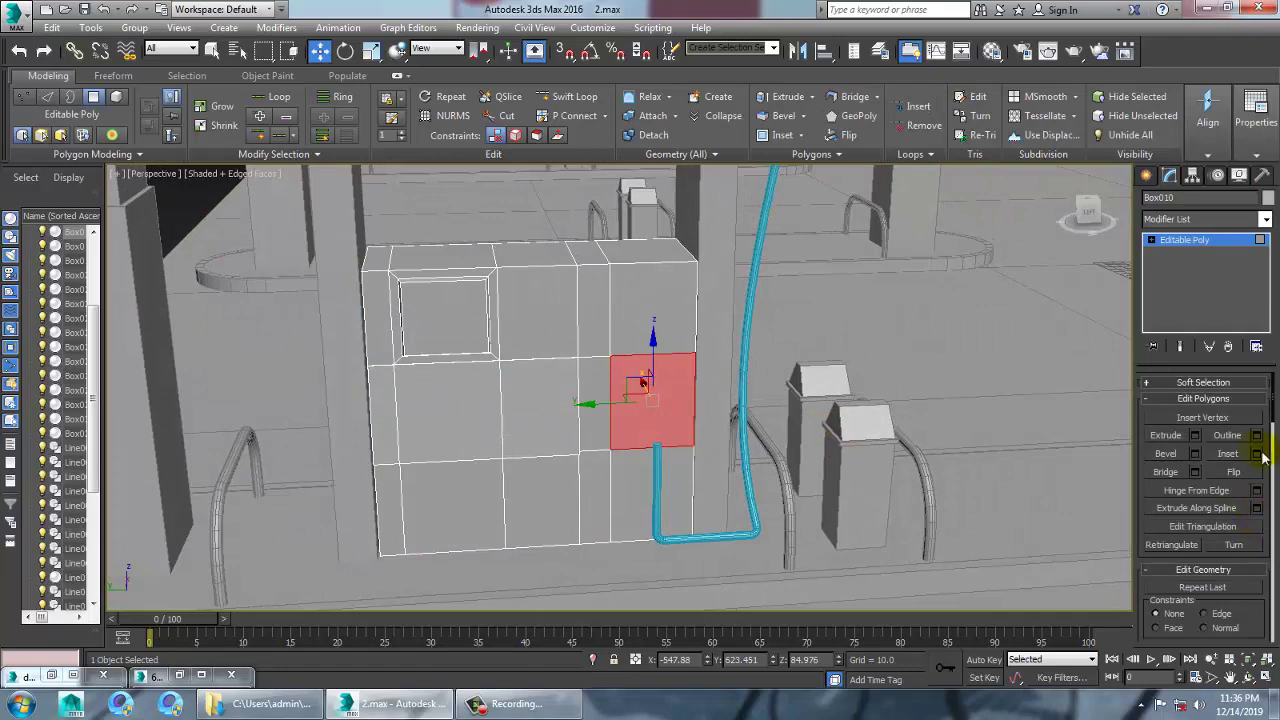
- Try to inset the selected full-width front polygon of the pump cabinet
left_click(1257, 455)
middle_click_drag(671, 356, 687, 356, "alt")
left_click(628, 440)
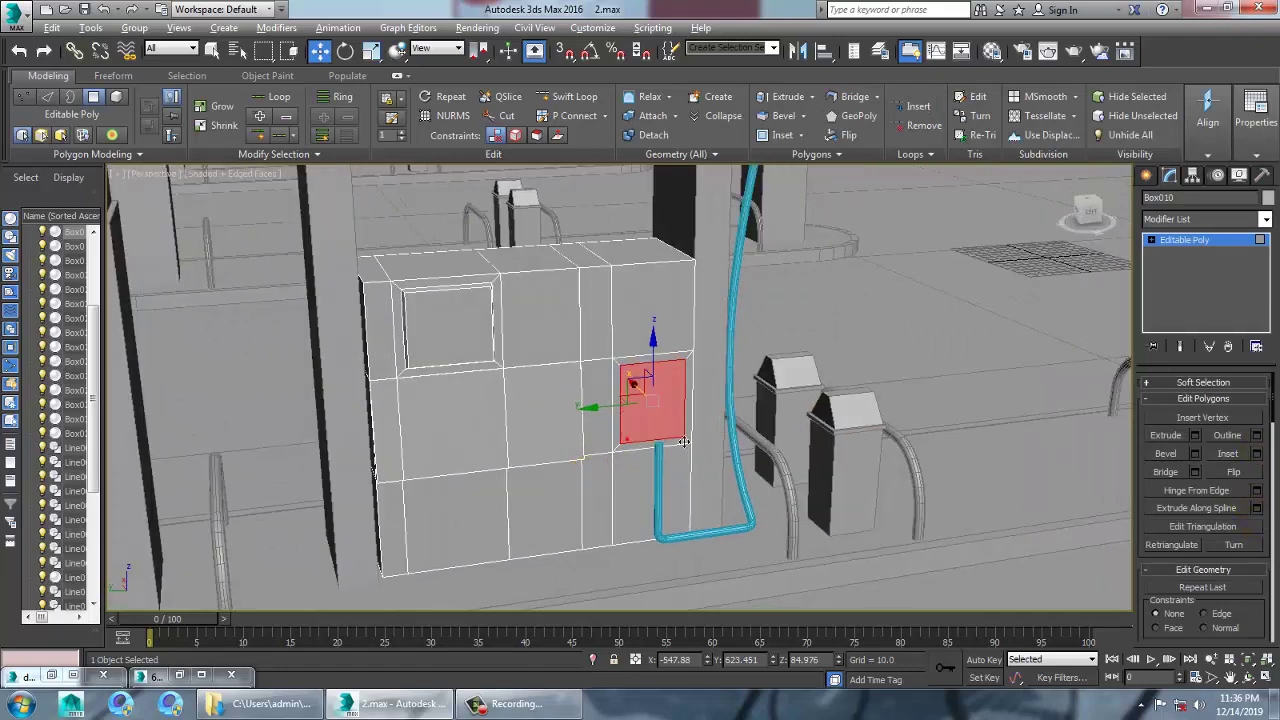
middle_click_drag(683, 441, 703, 423, "alt")
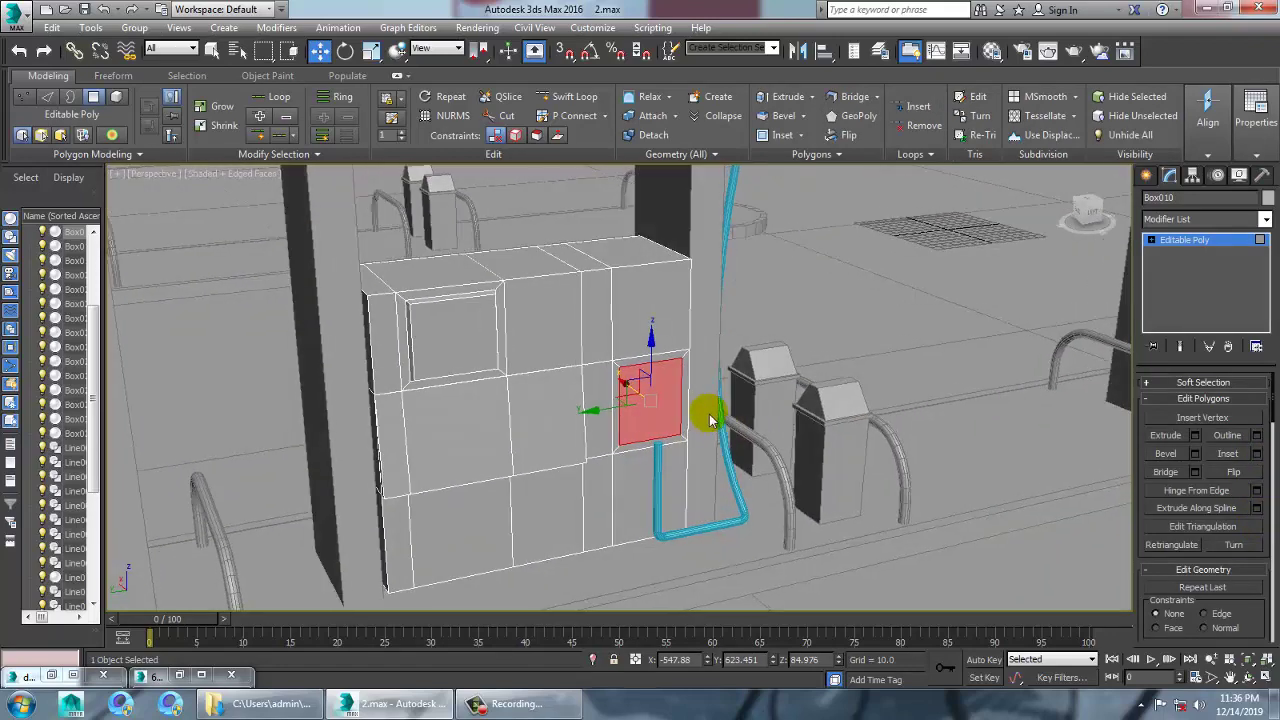
- Reopen the 6pzbn1qx-900 reference image and place its window beside the pump cabinet for side-by-side comparison
left_click(181, 677)
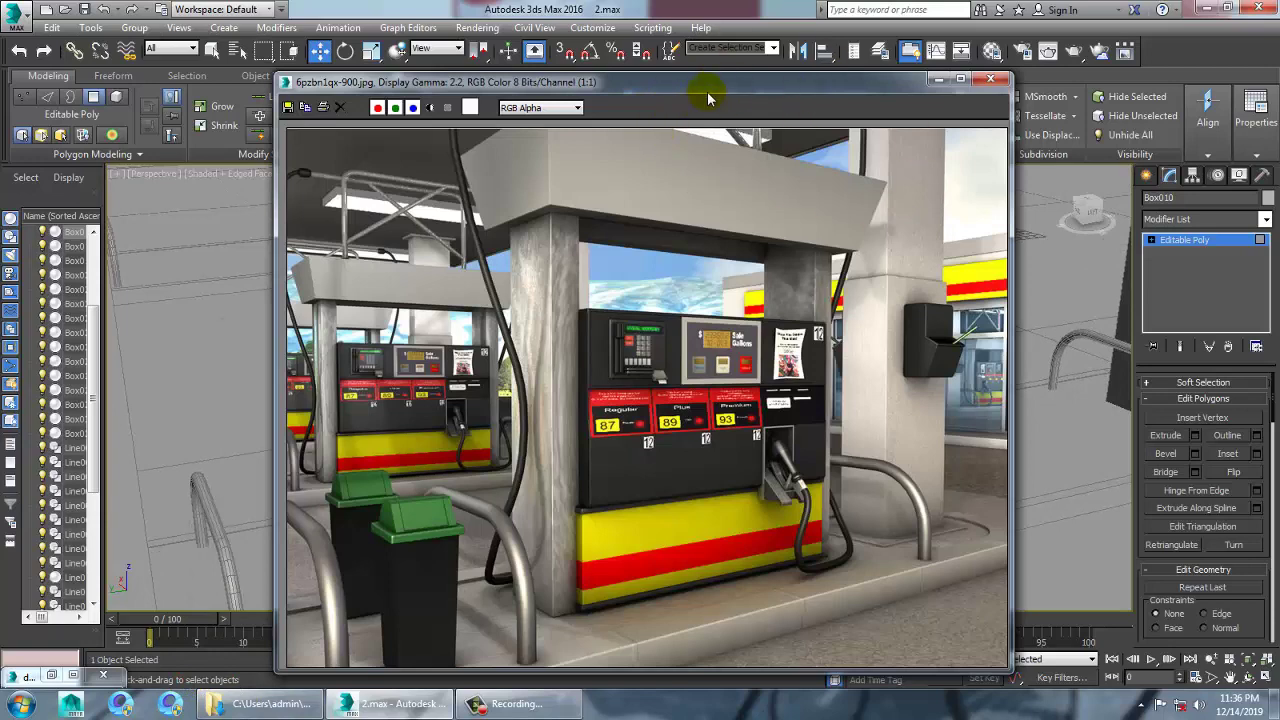
left_click_drag(707, 95, 224, 38)
middle_click_drag(727, 308, 852, 296, "alt")
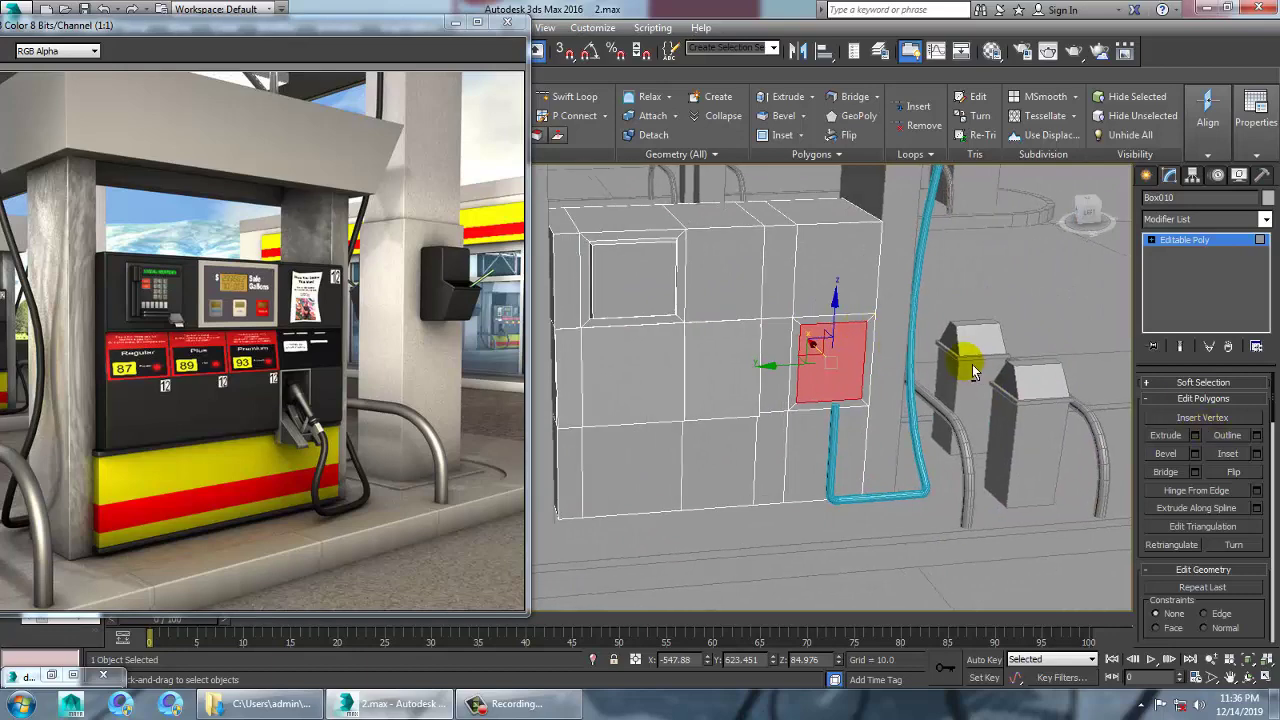
middle_click_drag(968, 366, 954, 363, "alt")
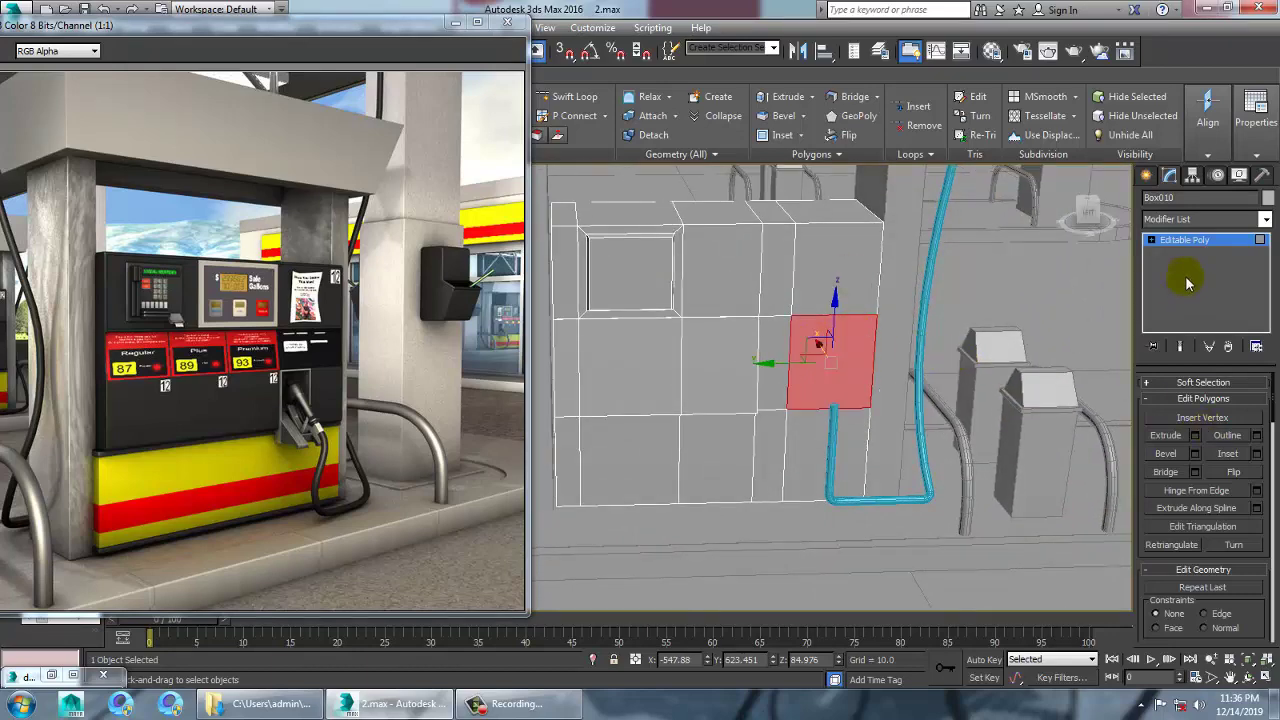
- Add a vertical Swift Loop through the pump cabinet's end column nearest the hose, and return to polygon level
key("4")
left_click(560, 97)
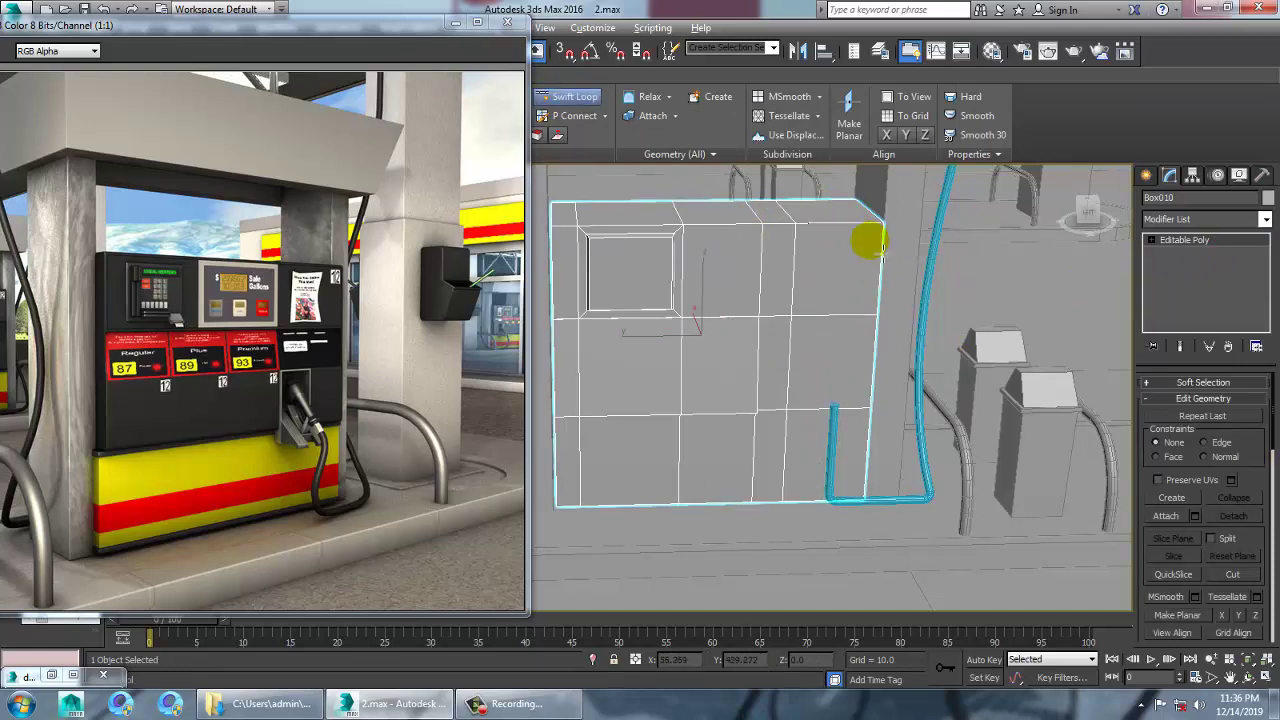
scroll(872, 248, "up", 2)
left_click(853, 244)
scroll(964, 324, "down", 2)
right_click(967, 325)
key("4")
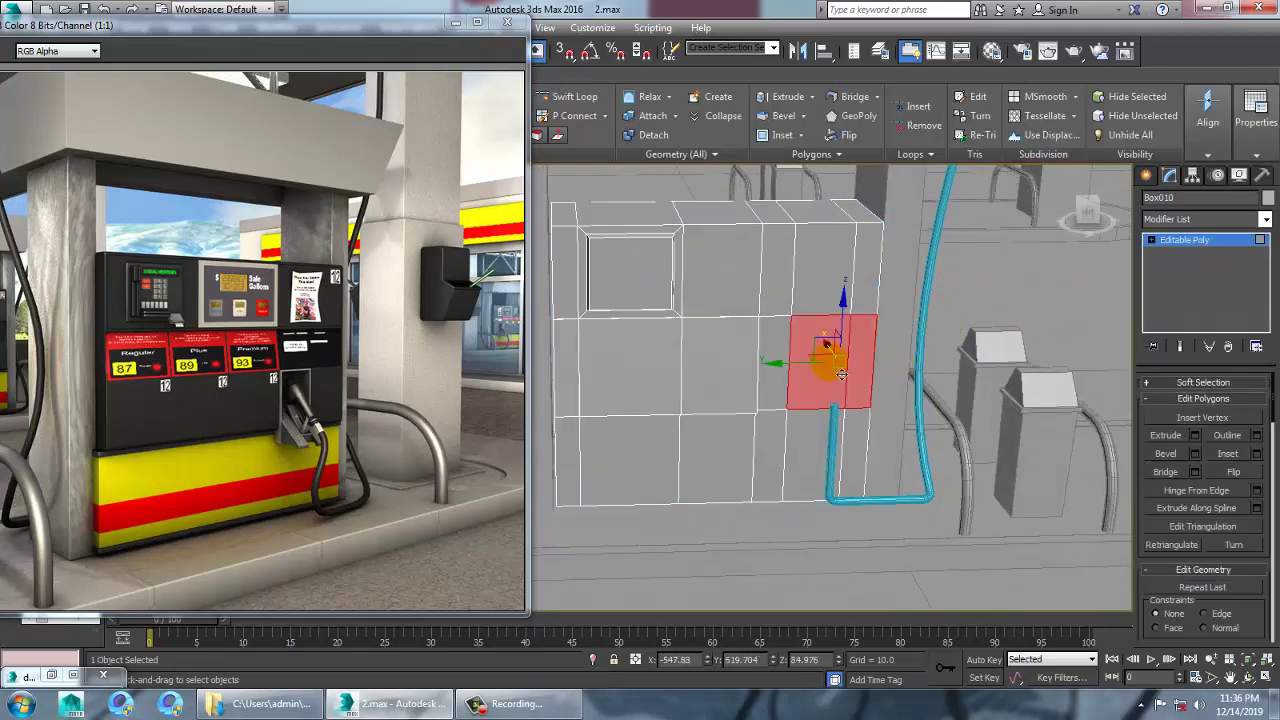
- Inset the narrower front polygon above the hose end by about 2.165 and extrude it inward as the nozzle recess
left_click(1258, 454)
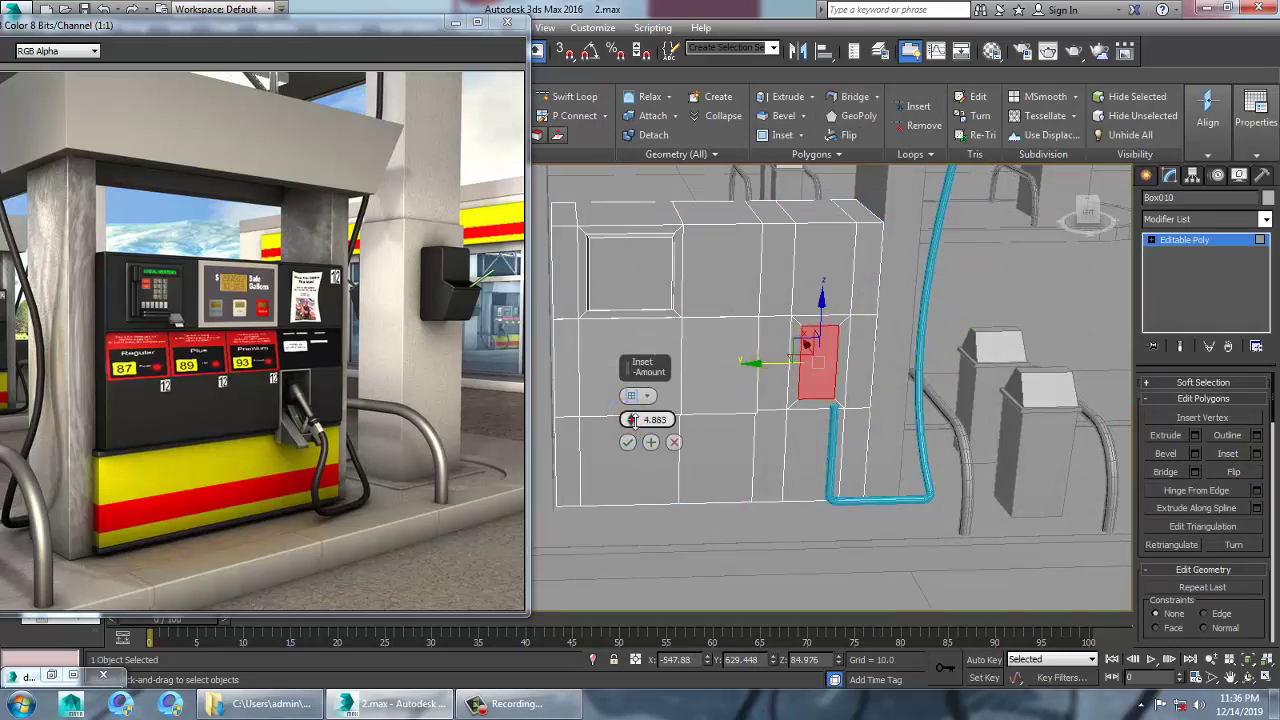
left_click_drag(632, 420, 645, 432)
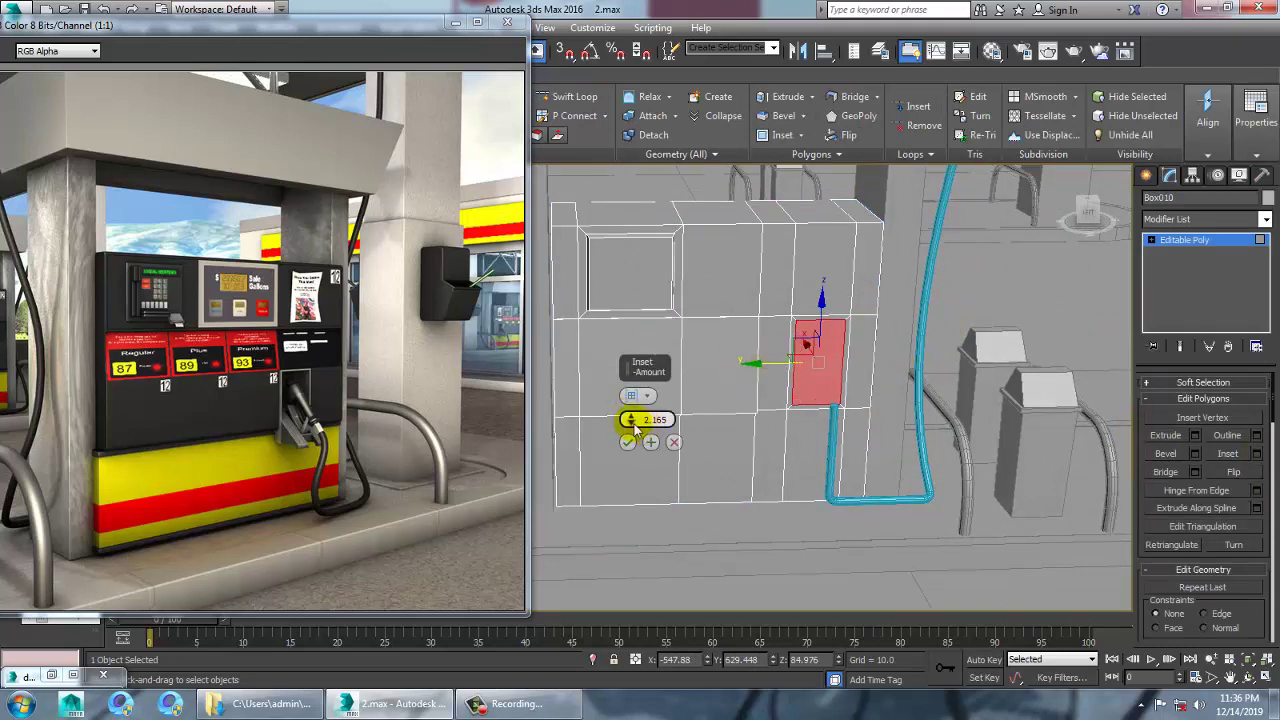
left_click(627, 443)
middle_click_drag(913, 374, 960, 385, "alt")
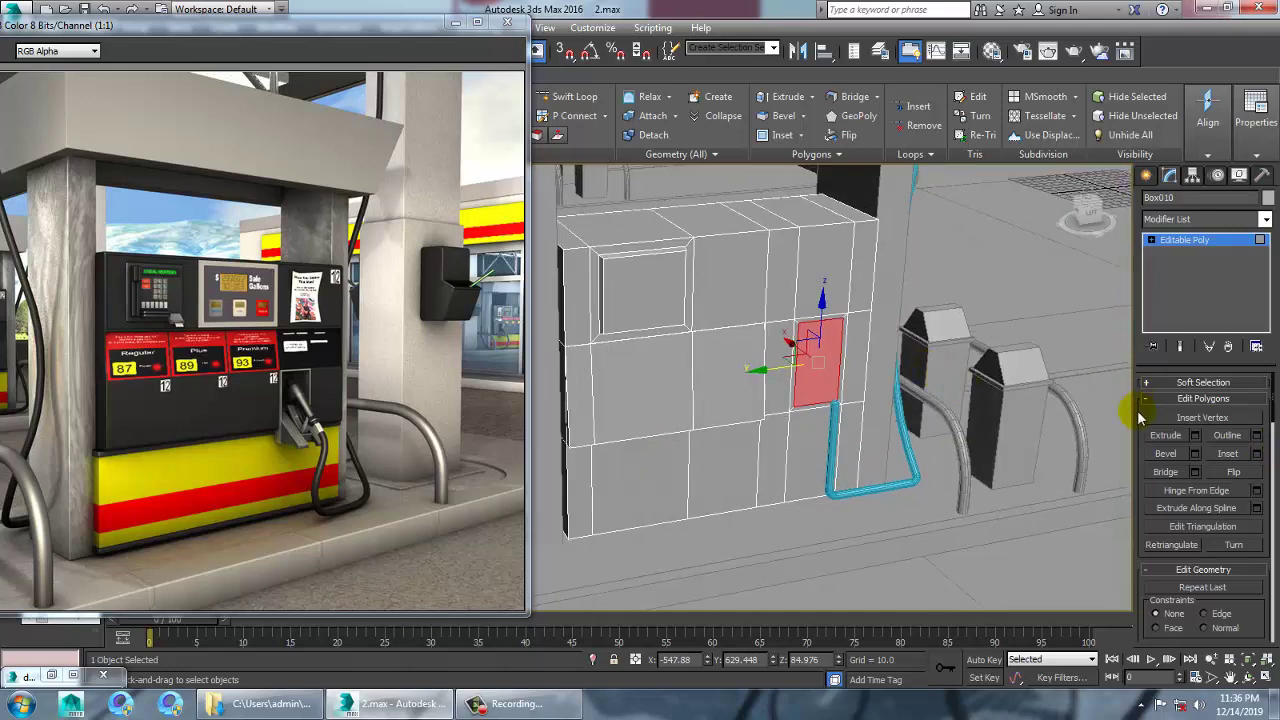
left_click(1197, 437)
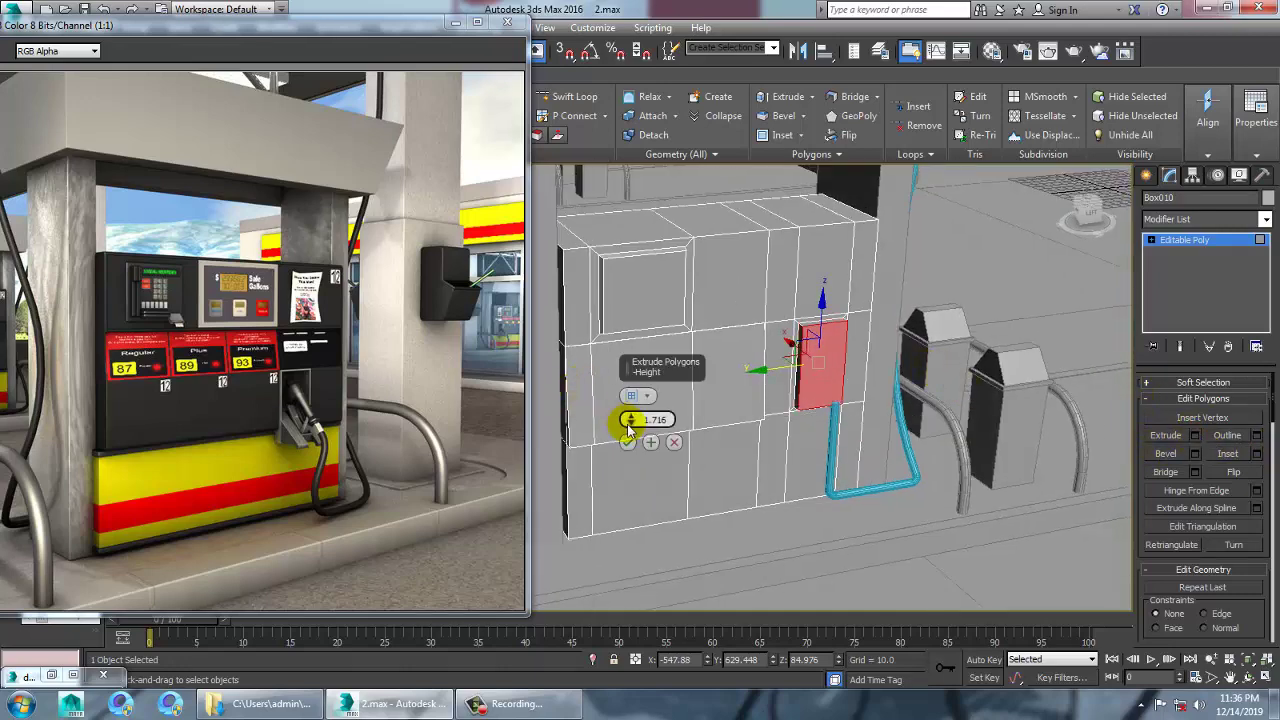
left_click_drag(628, 420, 642, 480)
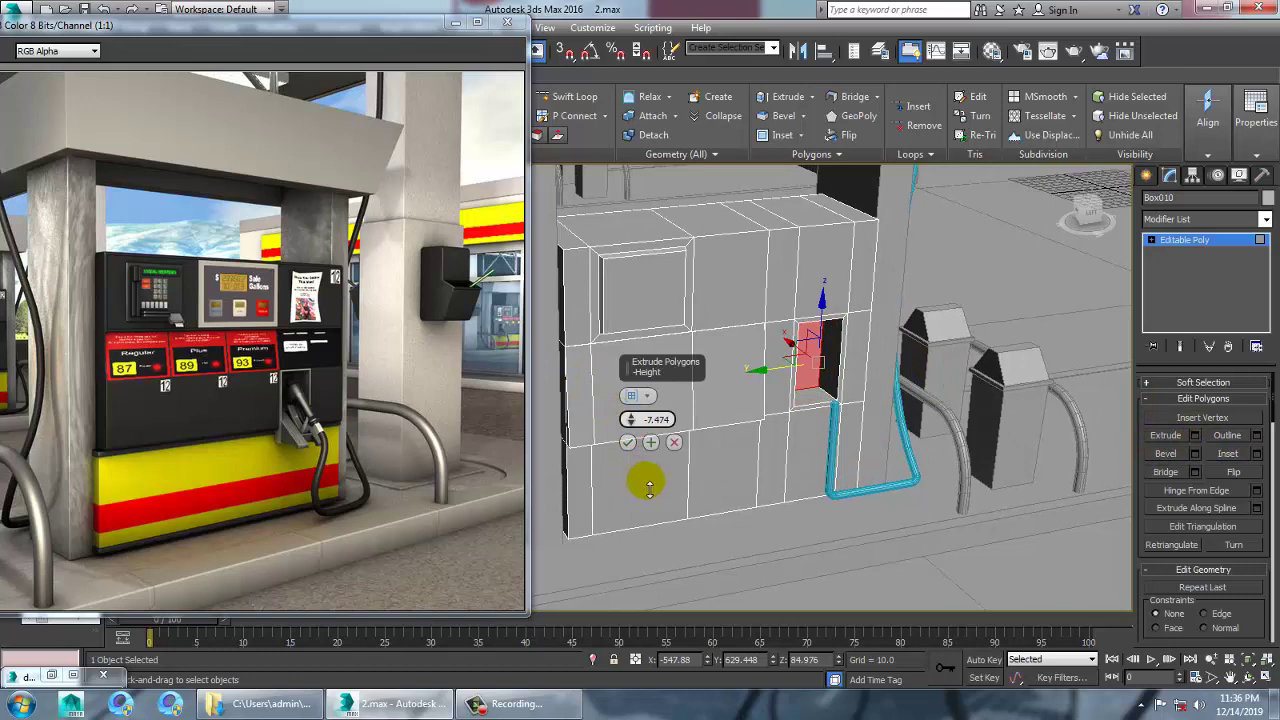
left_click(627, 442)
- Finish the inward extrusion of the nozzle recess and switch to a maximized Front view around the hose end
left_click(852, 378)
middle_click_drag(874, 383, 892, 377, "alt")
key("alt+w")
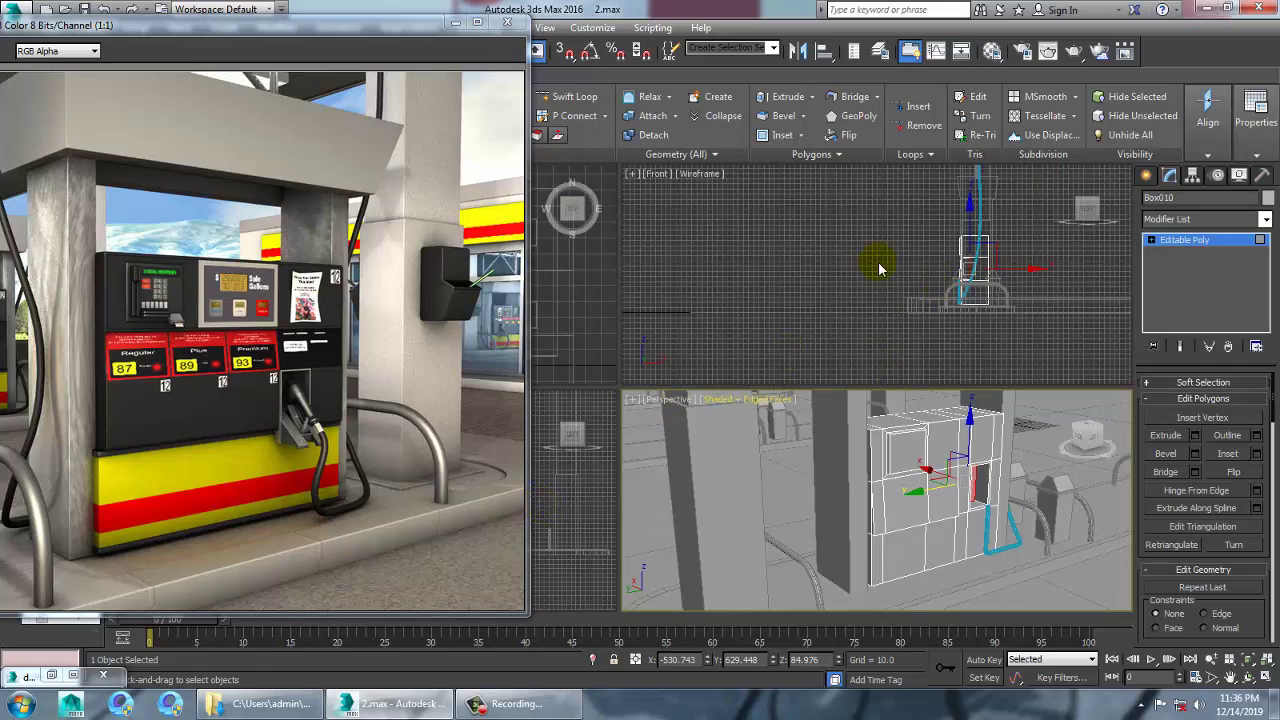
key("alt+w")
scroll(820, 331, "up", 6)
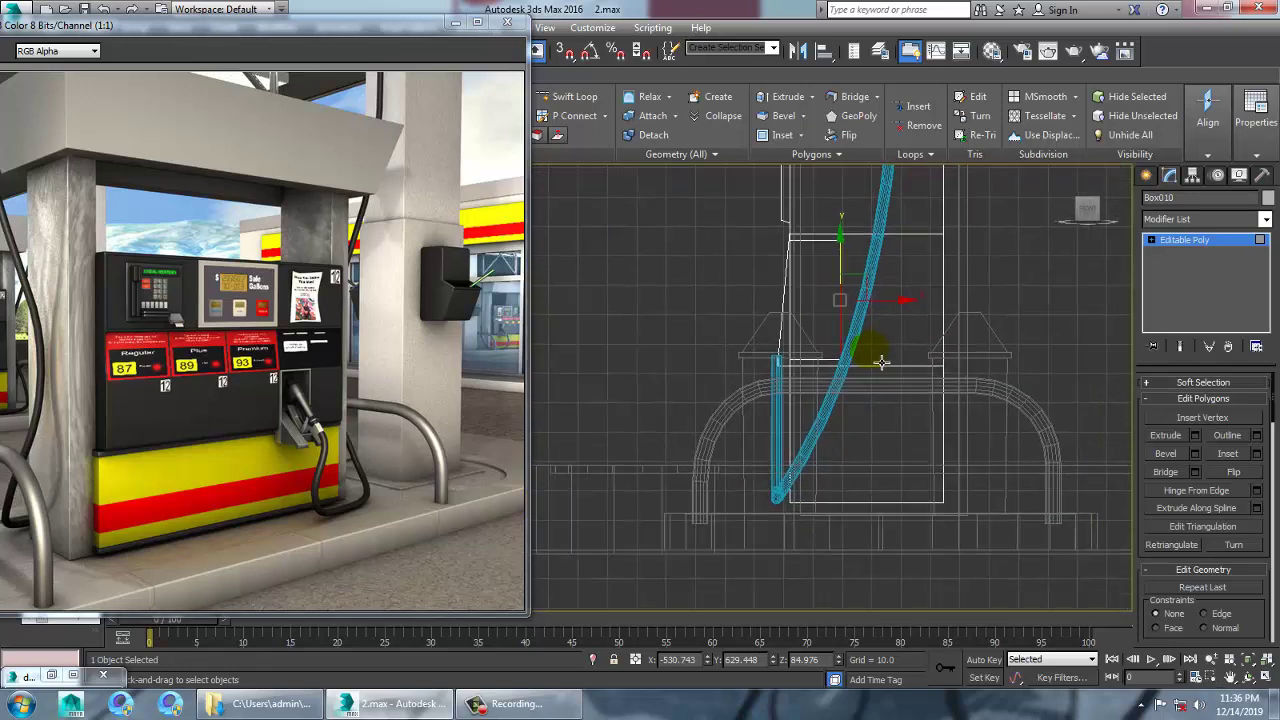
scroll(870, 365, "up", 2)
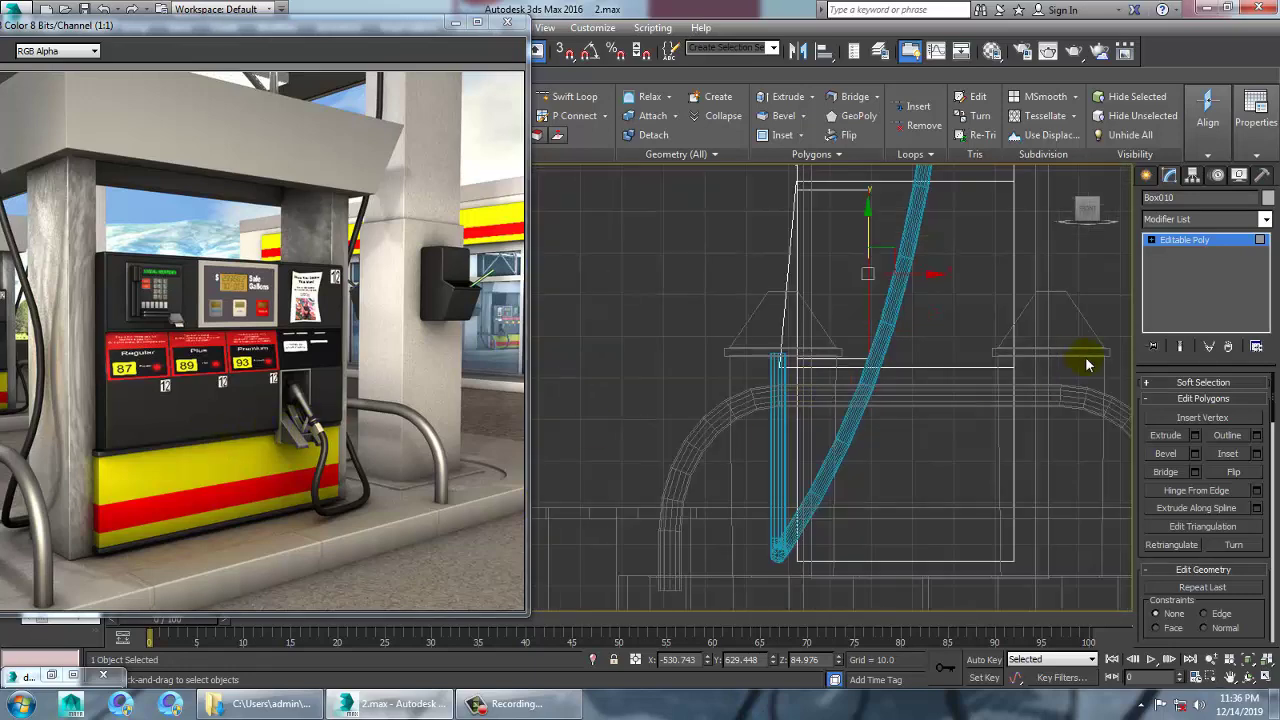
left_click(1146, 175)
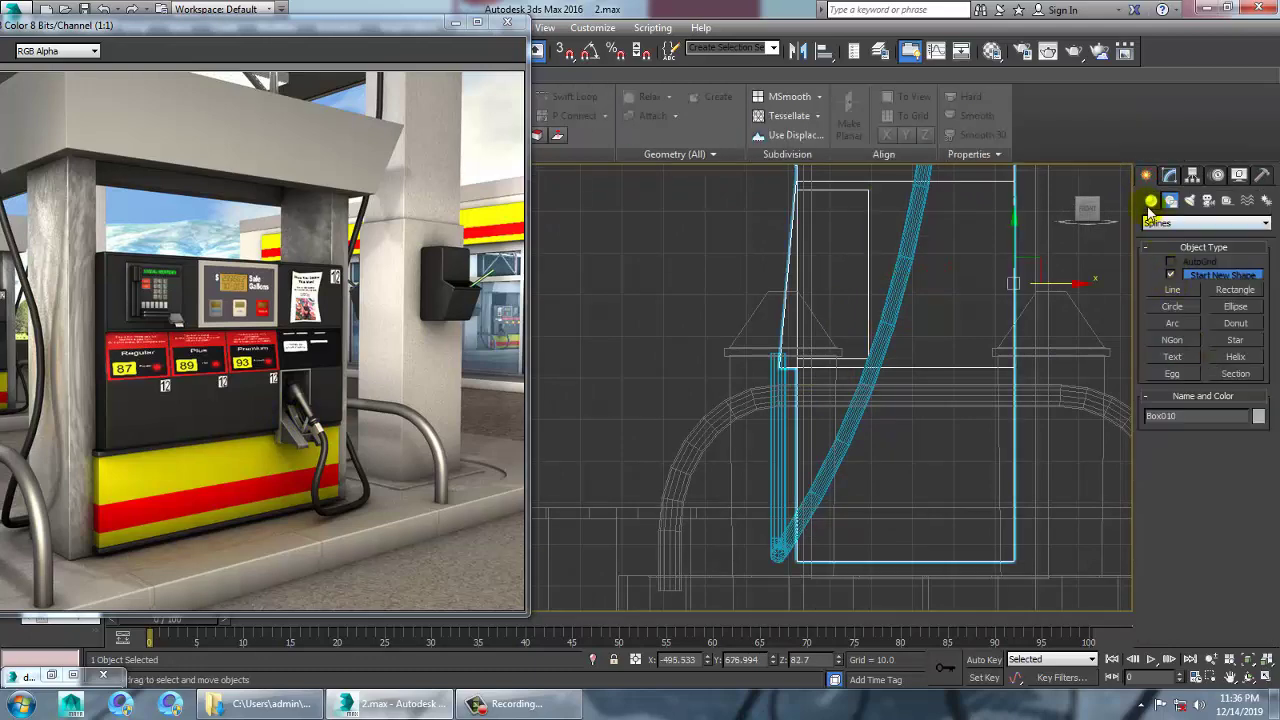
left_click(1151, 200)
left_click(1172, 277)
scroll(685, 457, "up", 4)
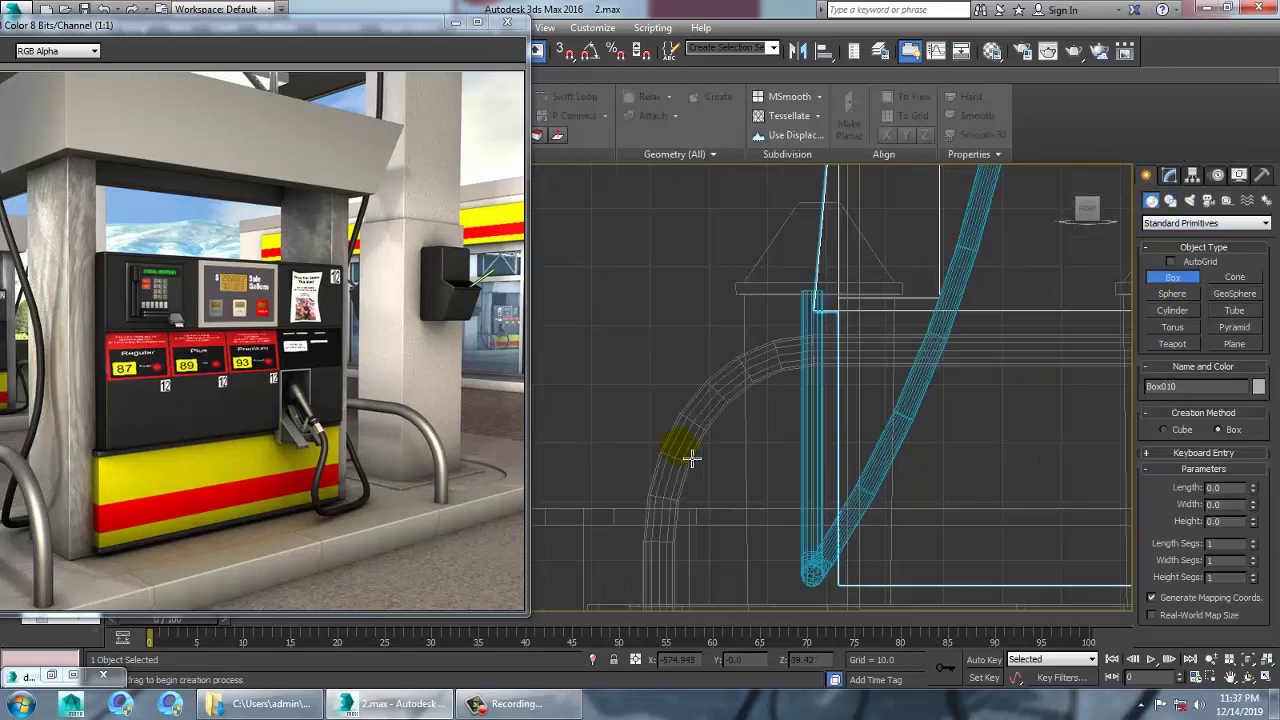
middle_click_drag(878, 400, 838, 454)
key("w")
- Draw a closed right-triangle spline about 20 wide and 14 high over the hose end, with viewport thickness rendering turned off
left_click(1170, 203)
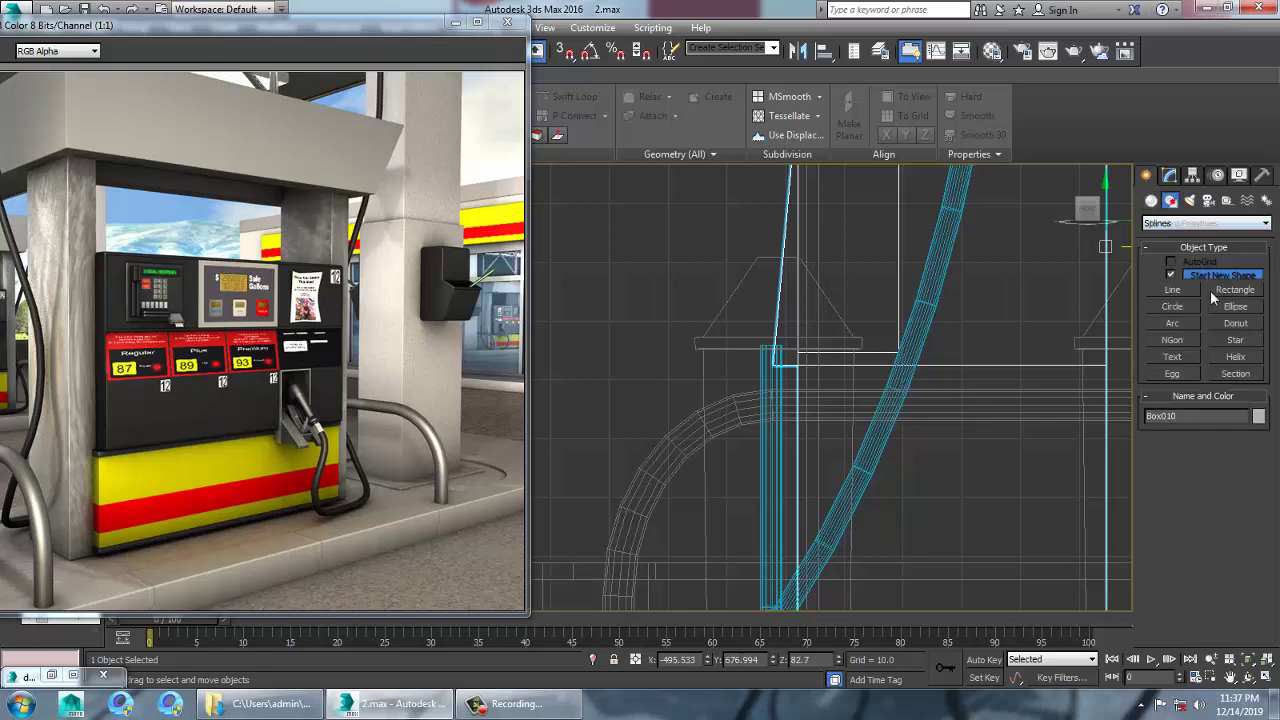
left_click(1165, 290)
middle_click_drag(861, 396, 827, 433)
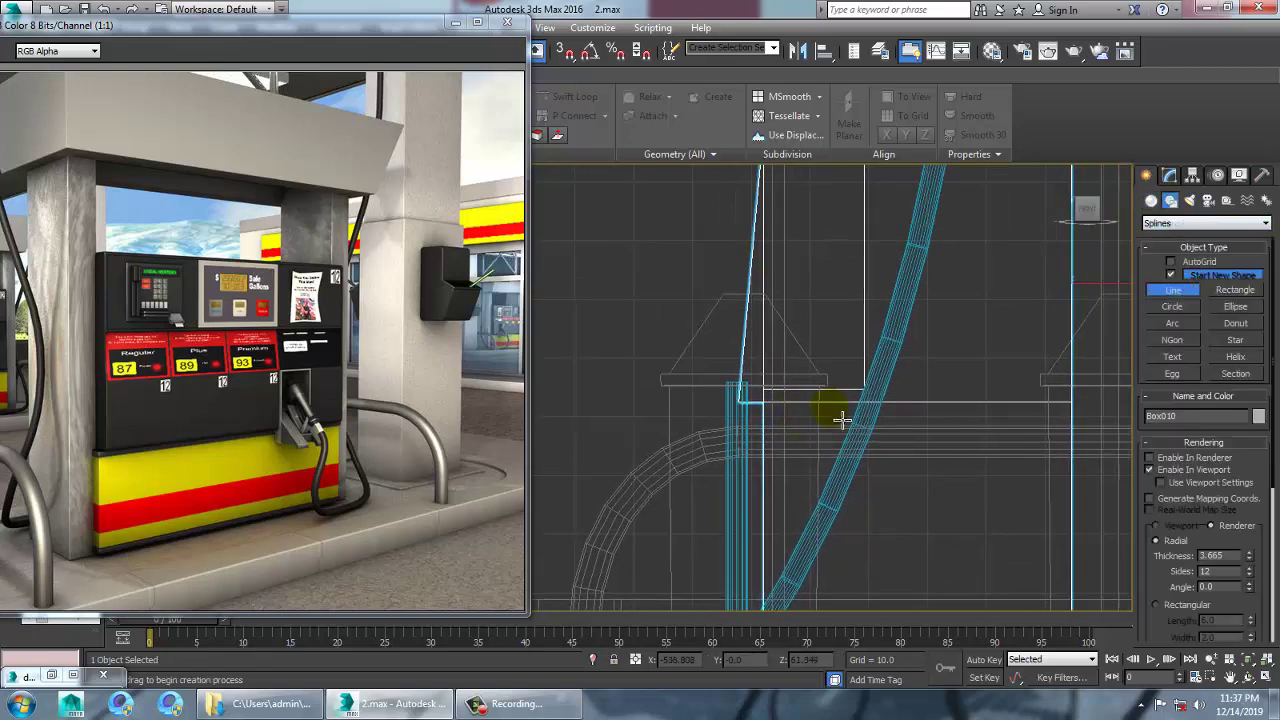
left_click(820, 396)
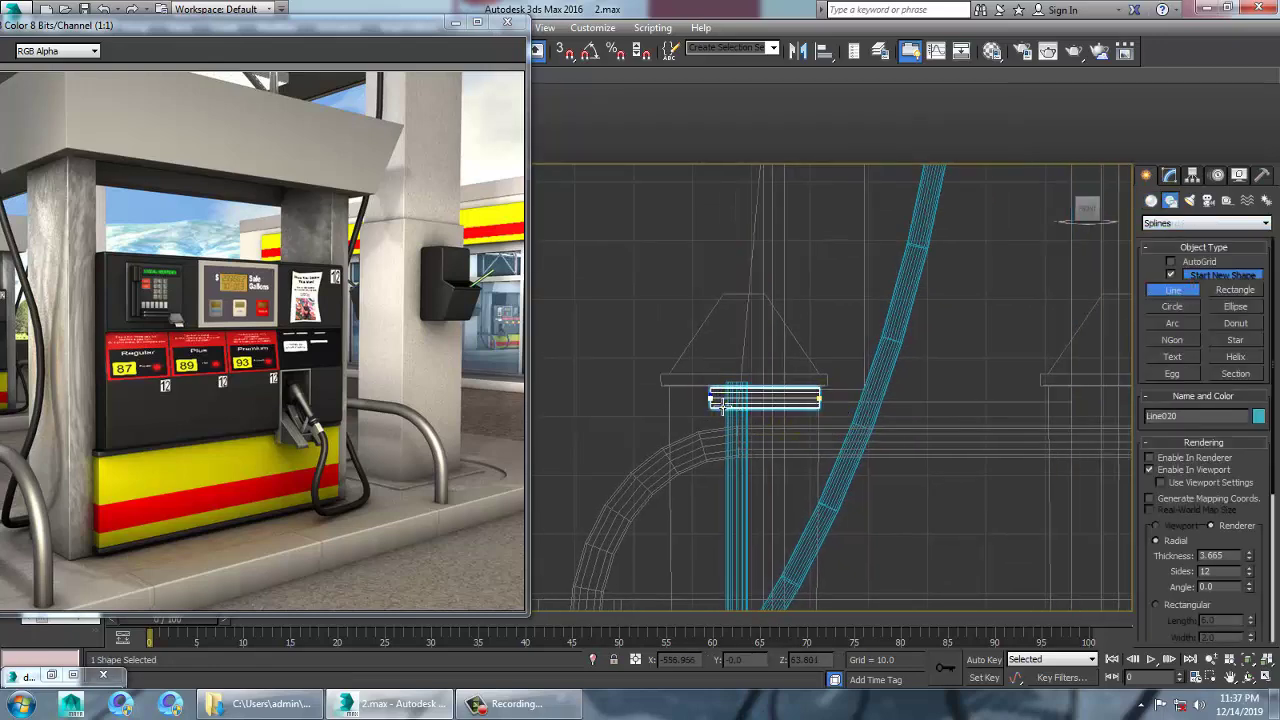
right_click(711, 396)
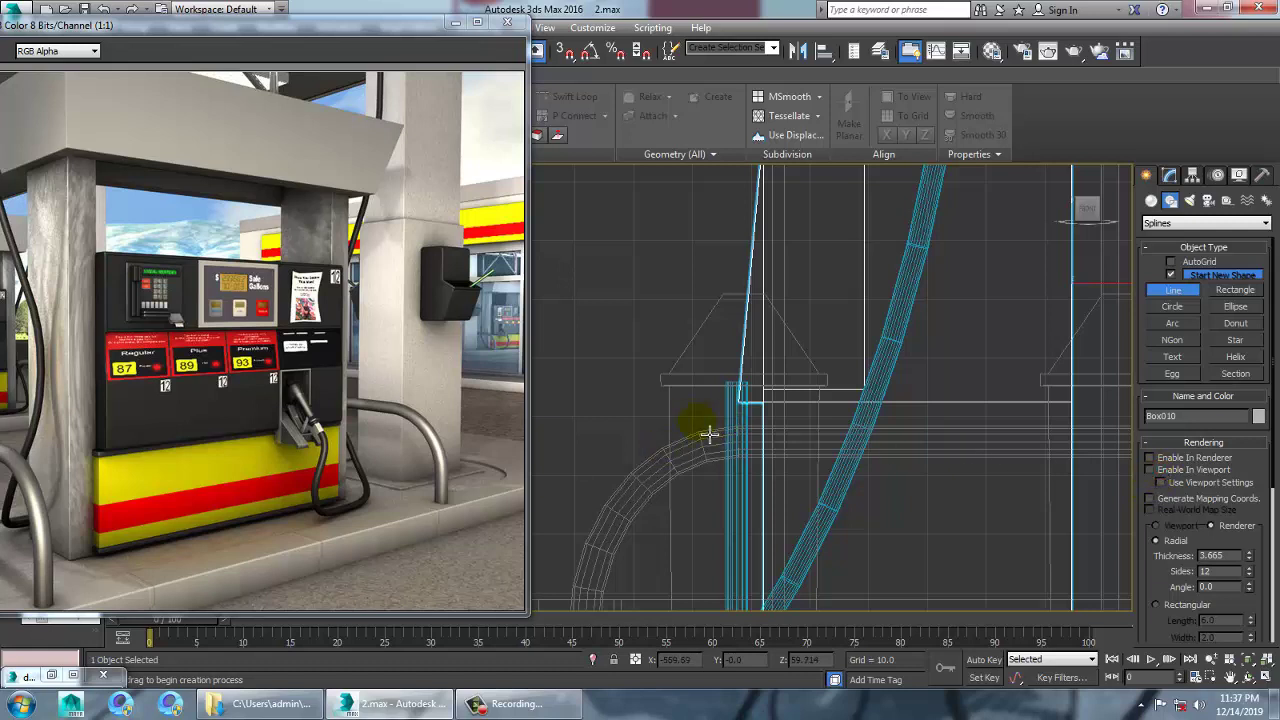
left_click(837, 413)
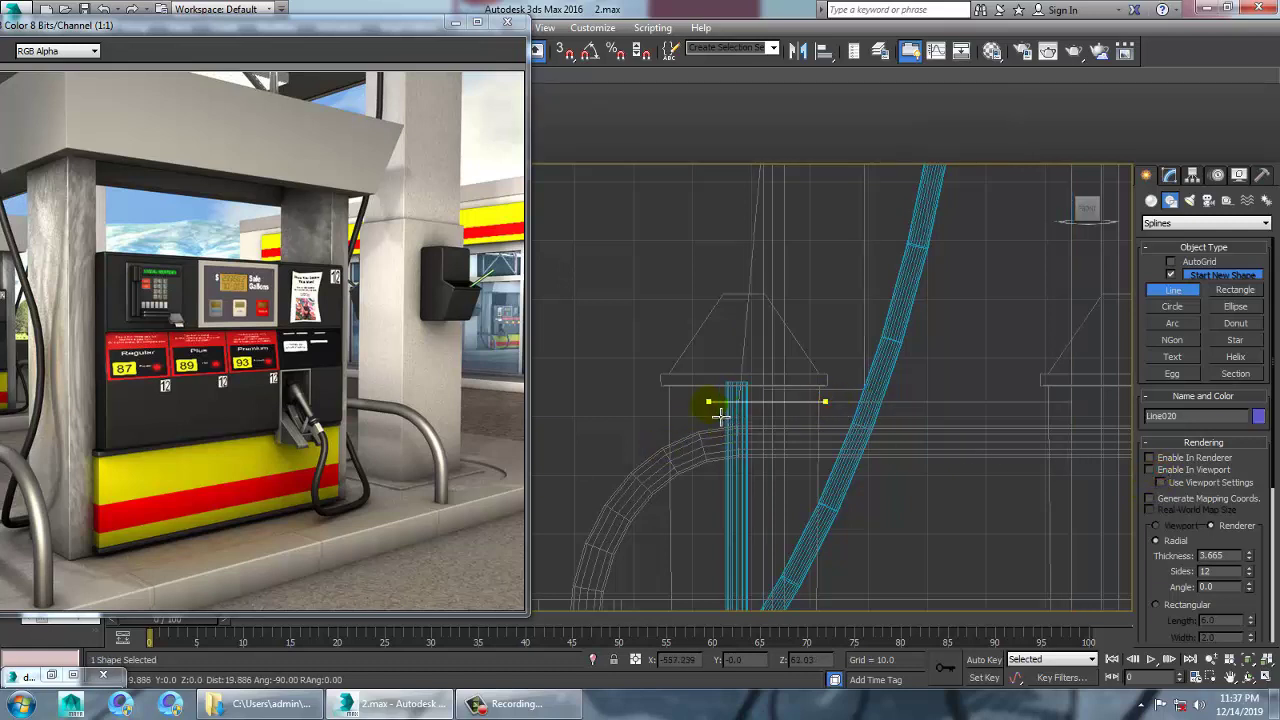
left_click(721, 416)
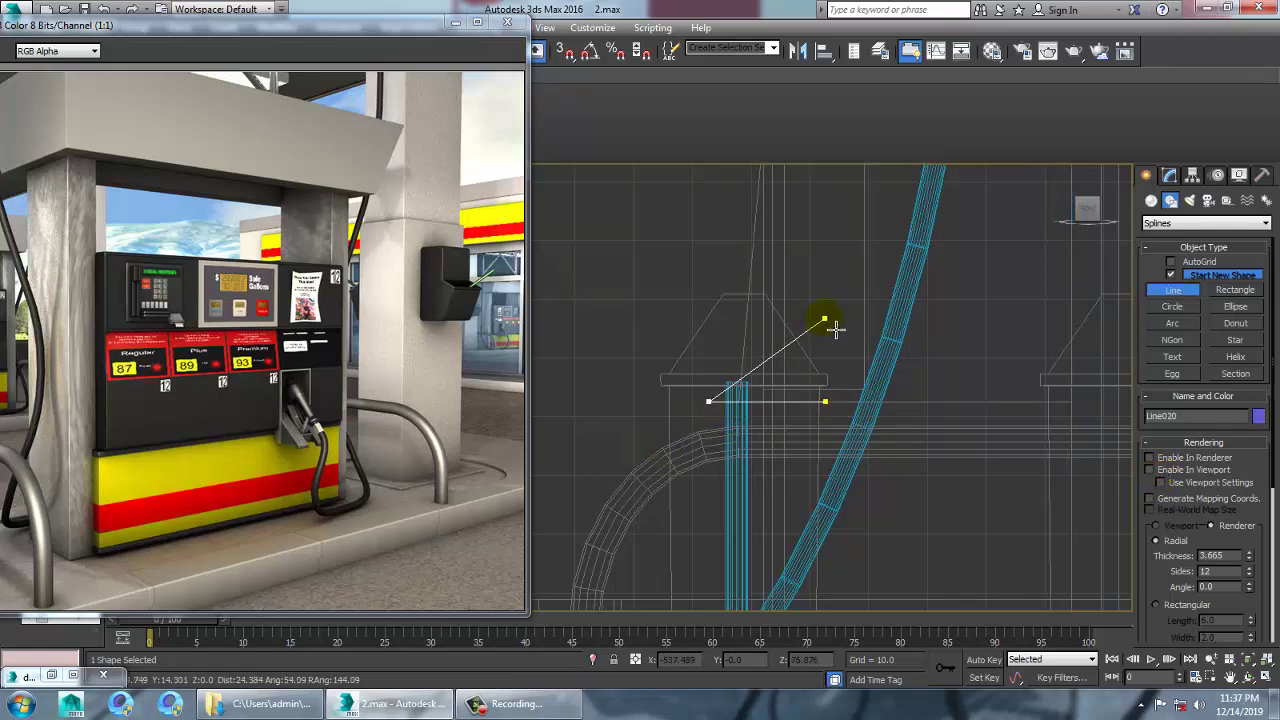
left_click(839, 328)
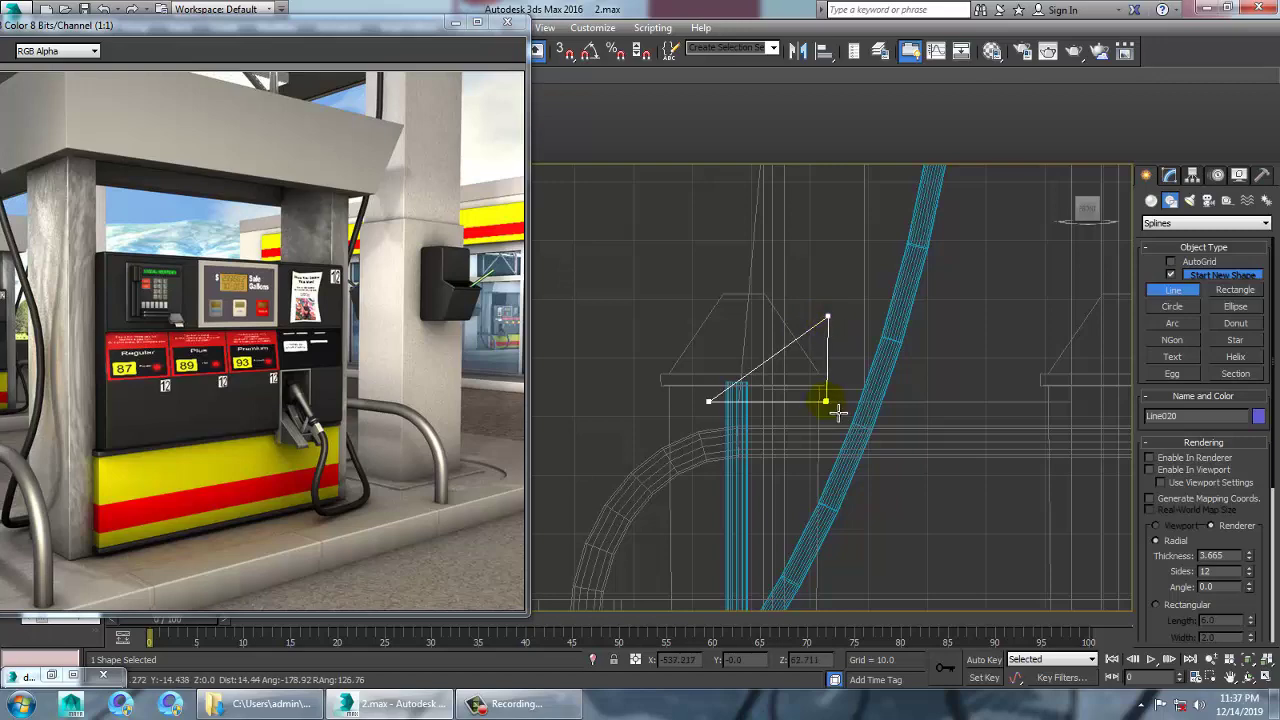
left_click(838, 412)
left_click(638, 412)
right_click(960, 477)
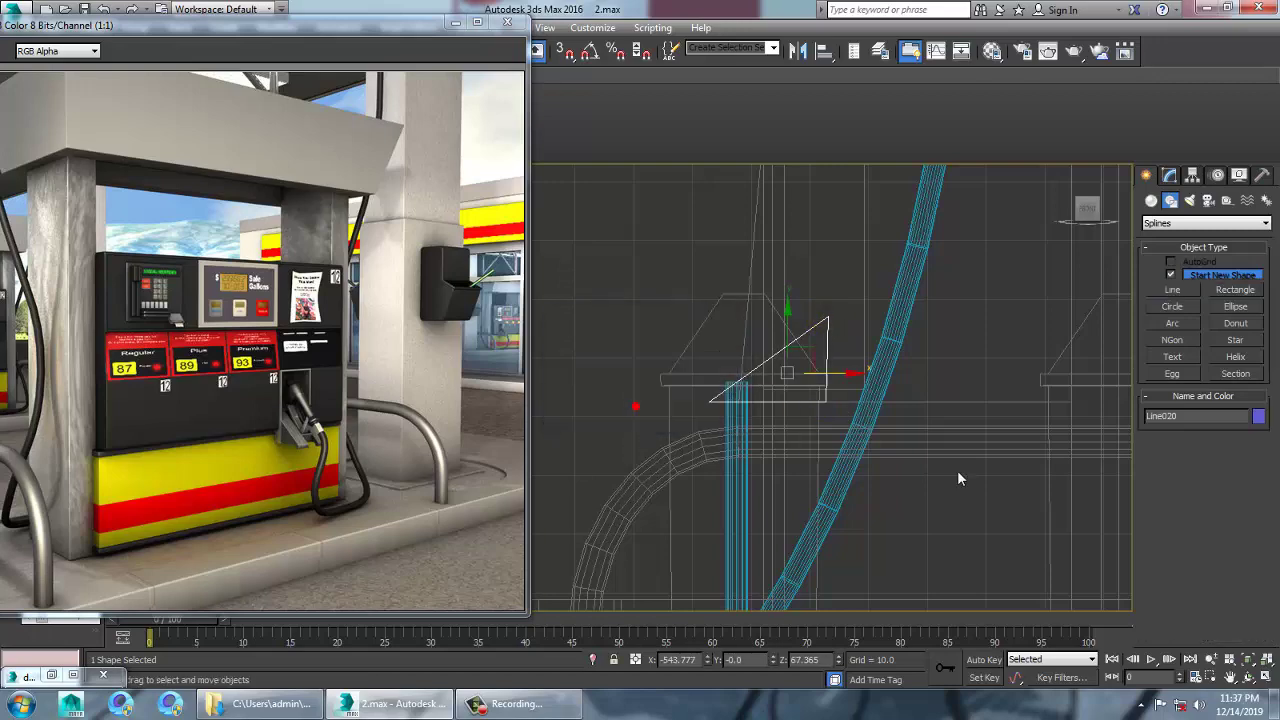
- In the Perspective view, move the triangle spline to the pump cabinet's nozzle recess, at about Y 622.3 and Z 71.4
key("alt+w")
right_click(946, 506)
key("alt+w")
scroll(897, 457, "down", 8)
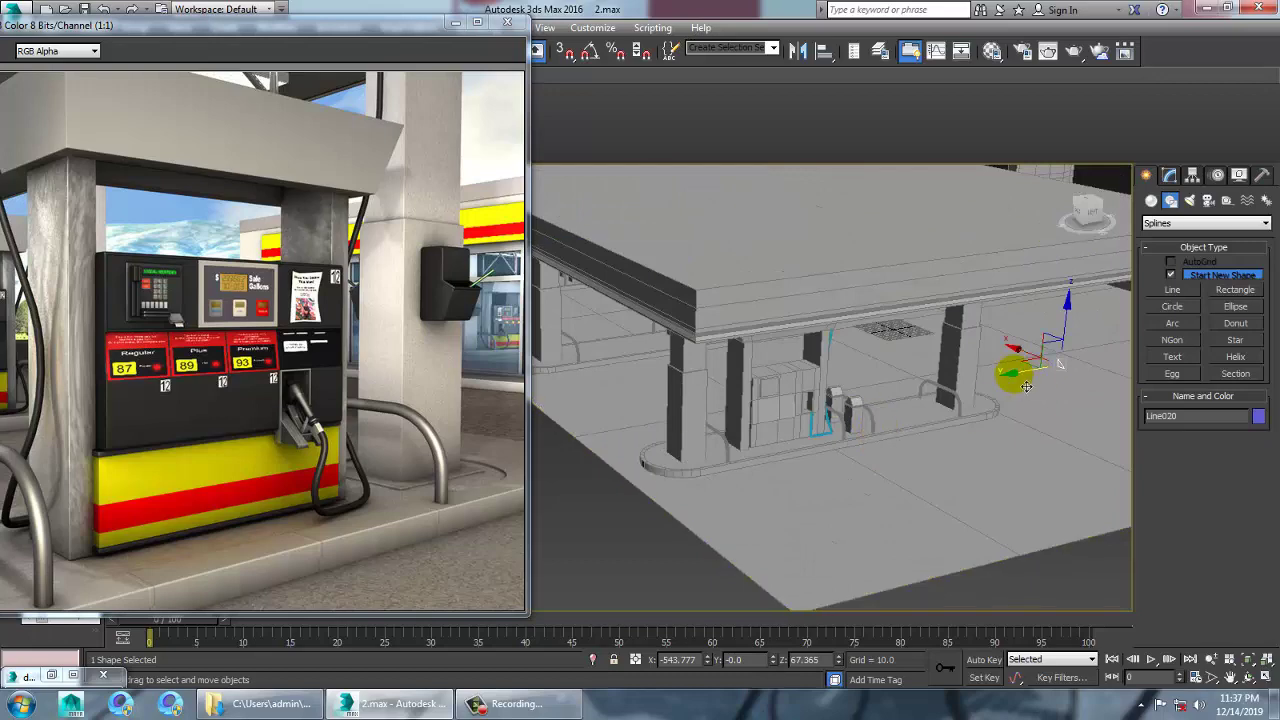
left_click_drag(1013, 368, 776, 420)
scroll(776, 420, "up", 10)
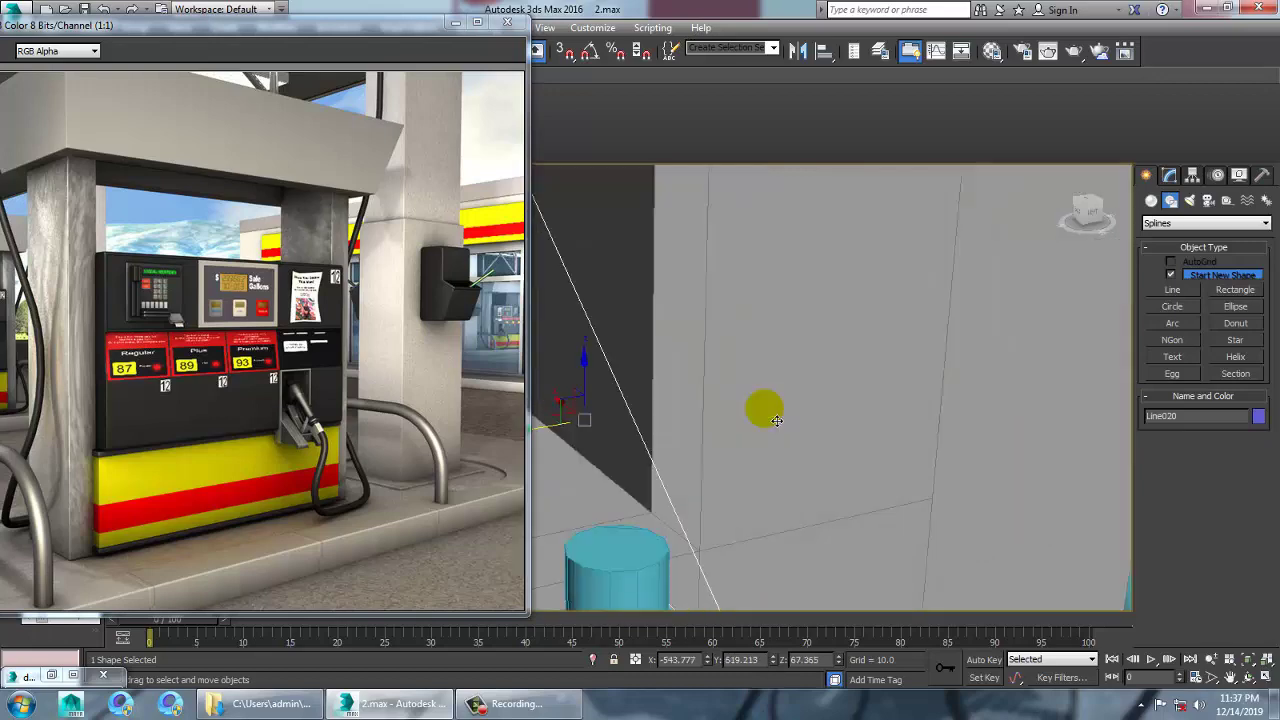
mouse_move(785, 417)
middle_mouse_down("alt")
mouse_move(761, 409)
mouse_move(782, 430)
middle_mouse_up("alt")
mouse_move(715, 397)
left_mouse_down()
mouse_move(717, 367)
mouse_move(720, 382)
left_mouse_up()
middle_click_drag(727, 391, 784, 456, "alt")
key("r")
key("w")
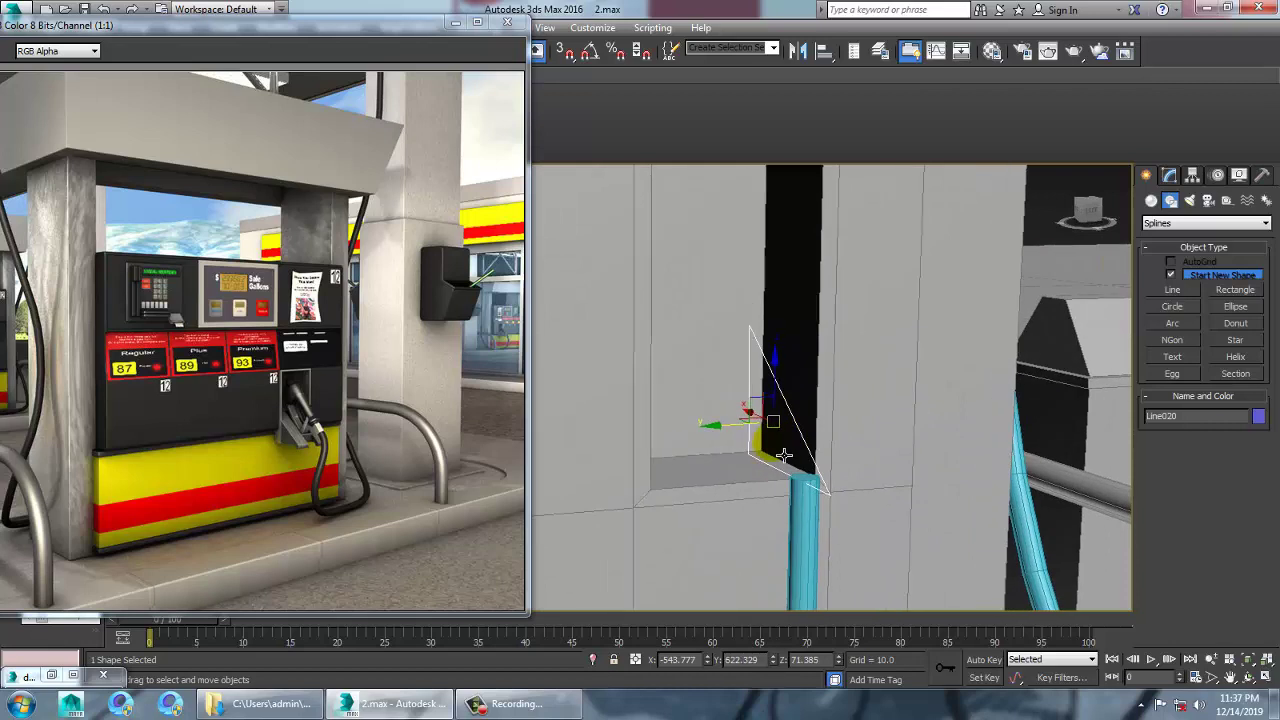
- Lower the hose's end vertex by about 8.6 so it sits below the nozzle recess, and leave vertex level
left_click(800, 514)
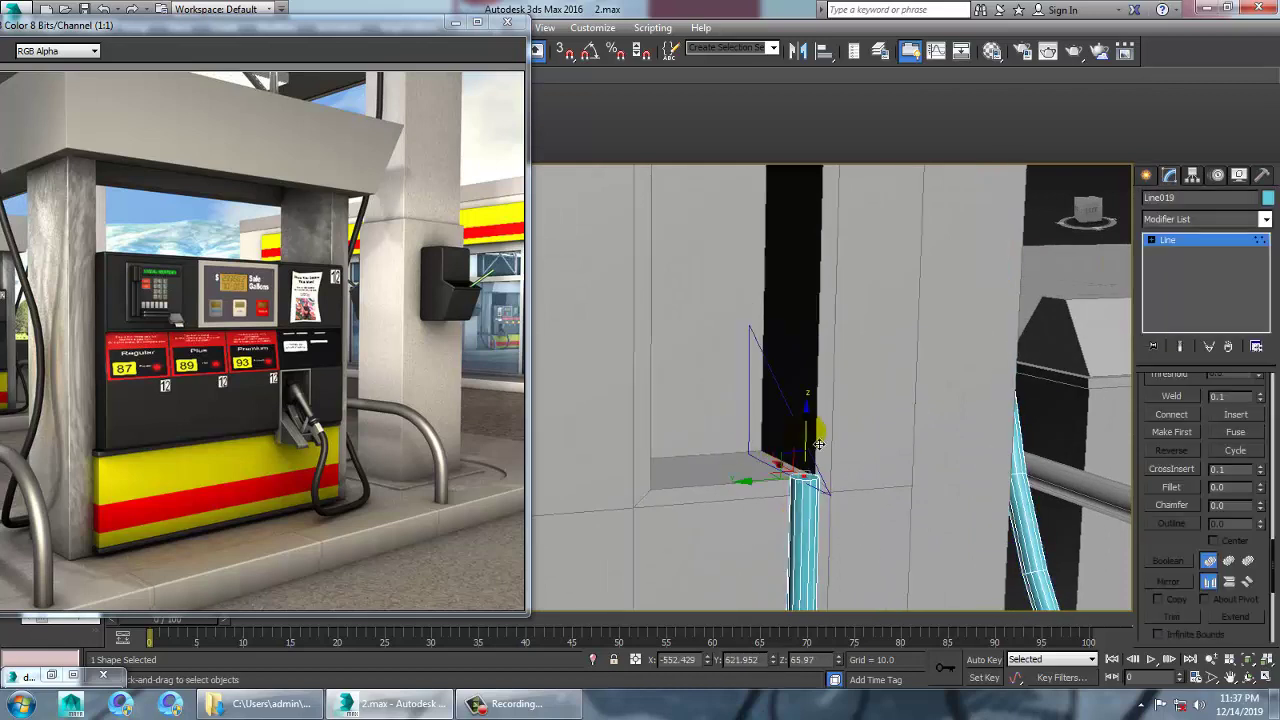
left_click_drag(818, 443, 820, 506)
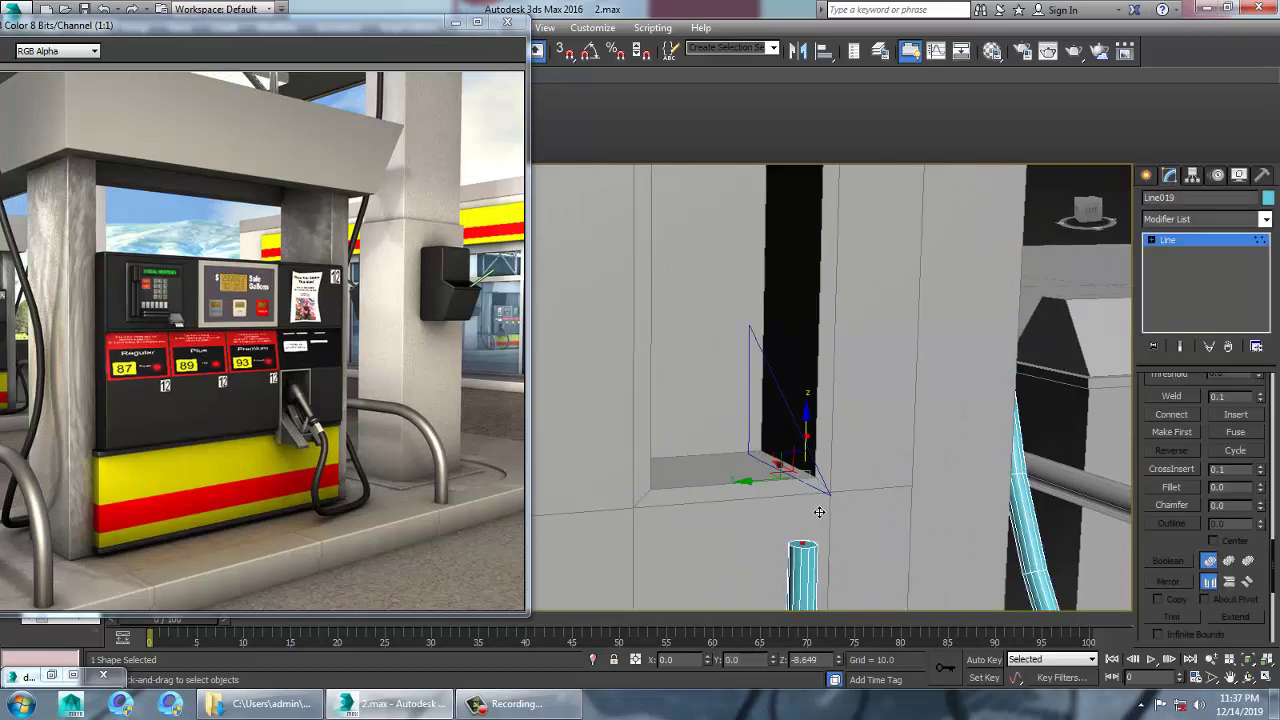
left_click(1200, 240)
left_click(806, 440)
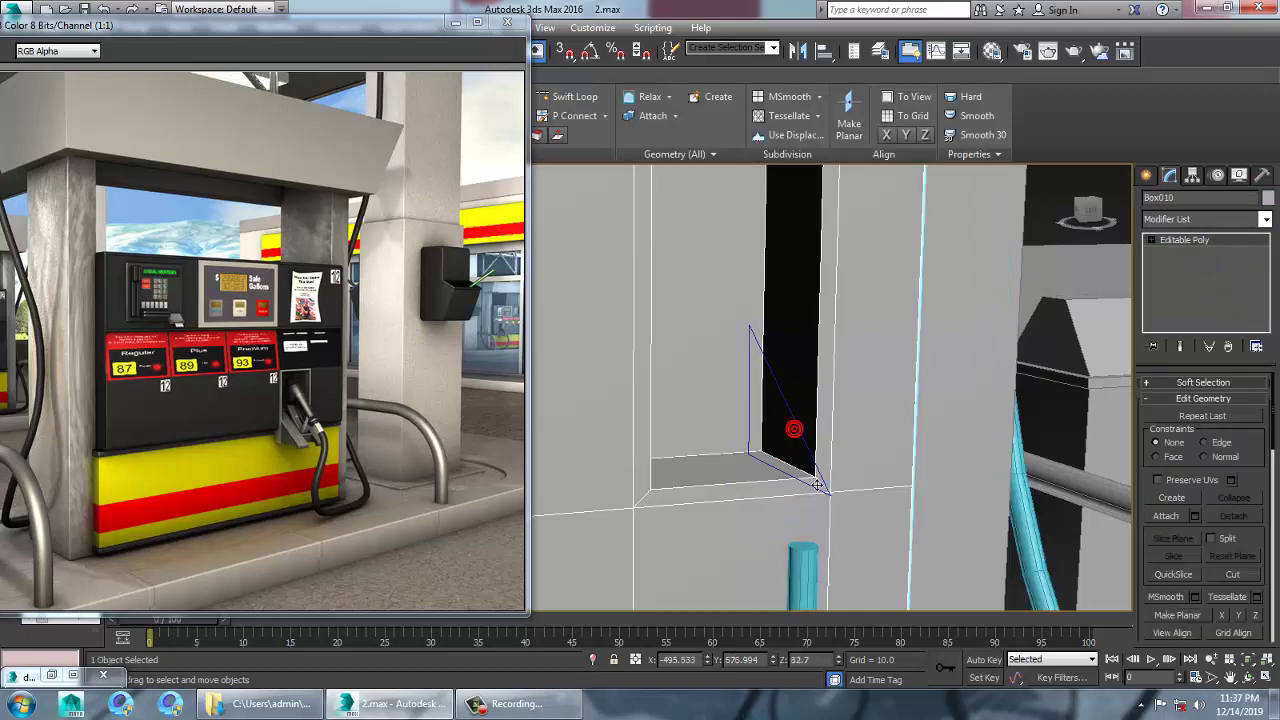
left_click(1265, 220)
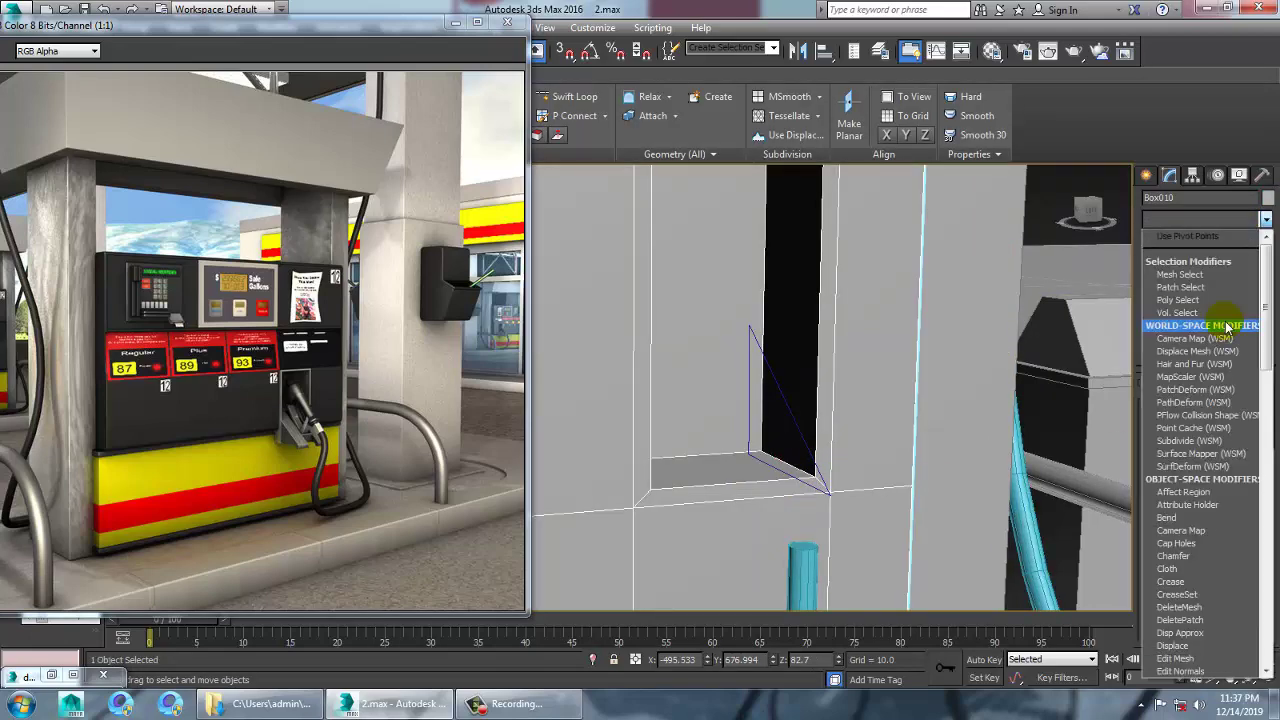
scroll(1215, 323, "down", 1)
key("e")
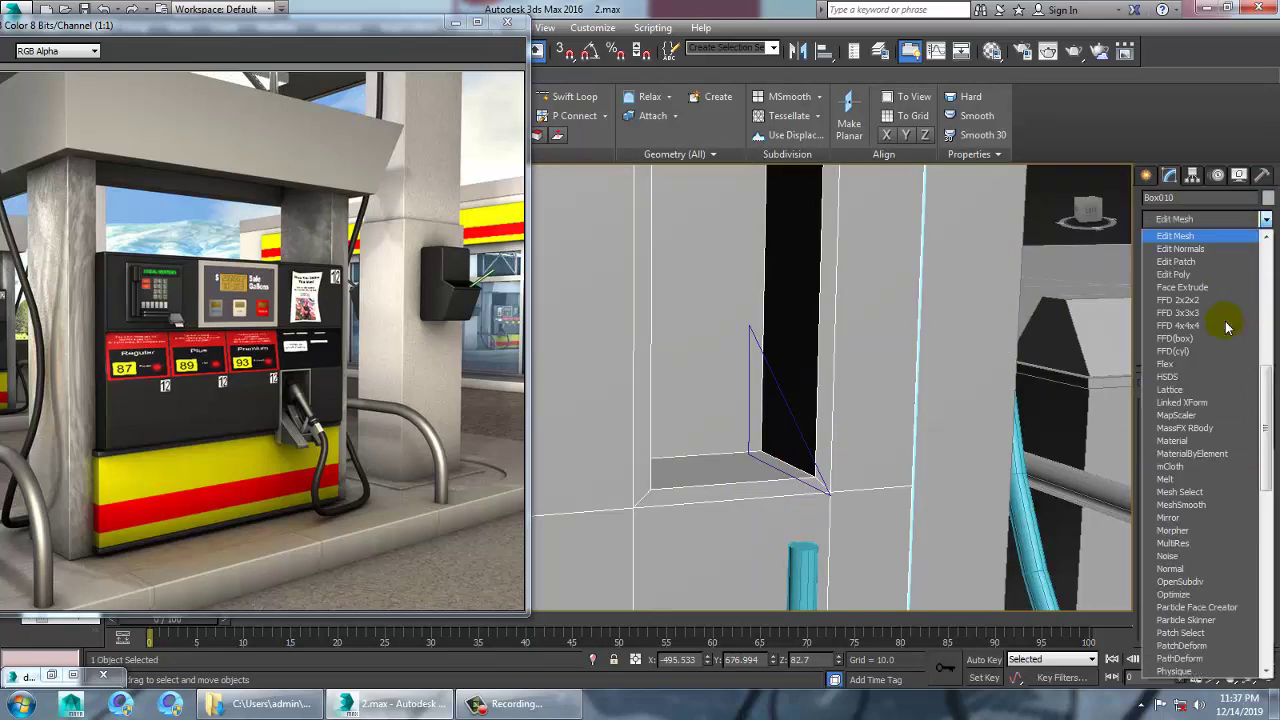
key("e")
key("e")
key("e")
key("e")
key("e")
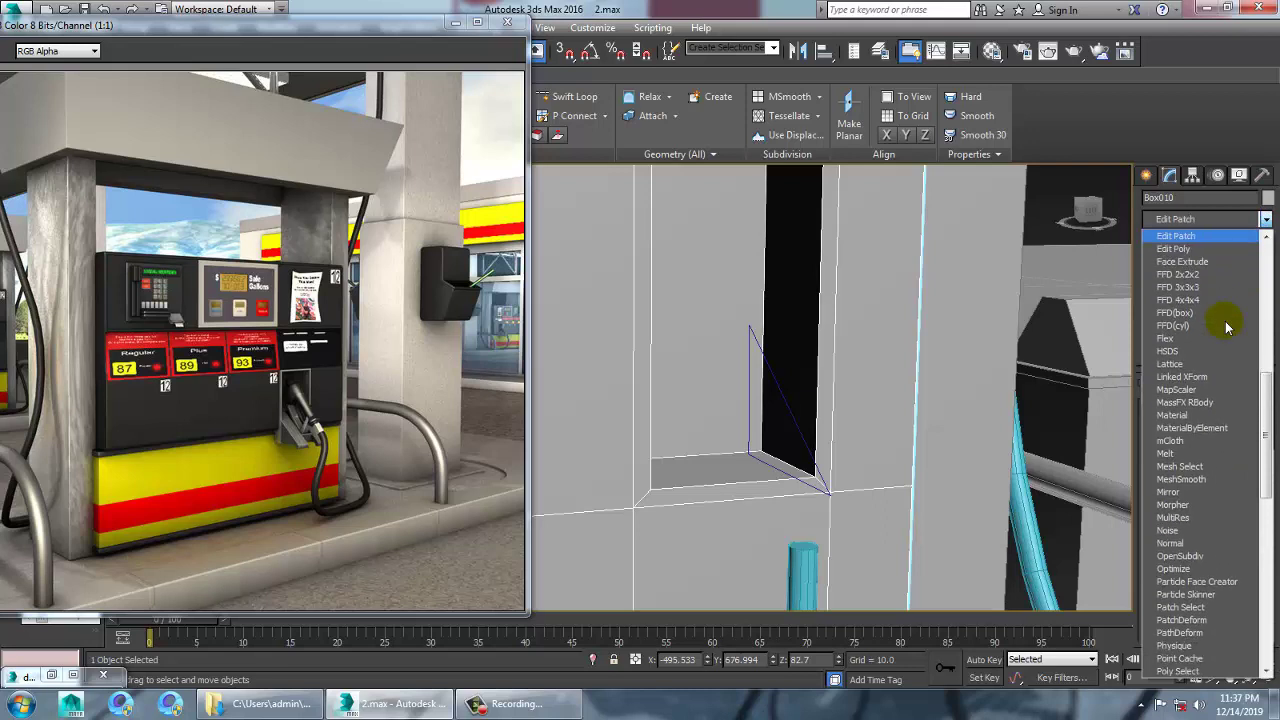
key("e")
key("e")
scroll(1227, 326, "up", 1)
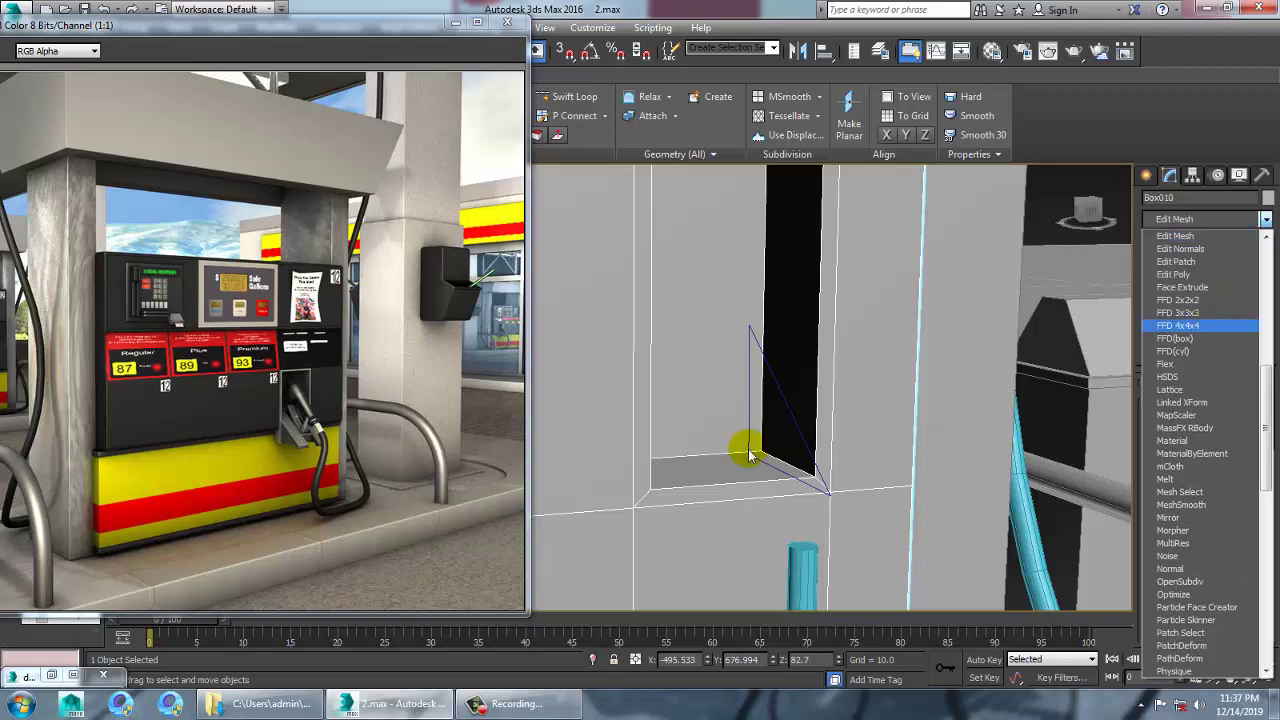
left_click(788, 412)
- Apply an Extrude modifier to the triangle spline with an amount of -2.5
left_click(788, 412)
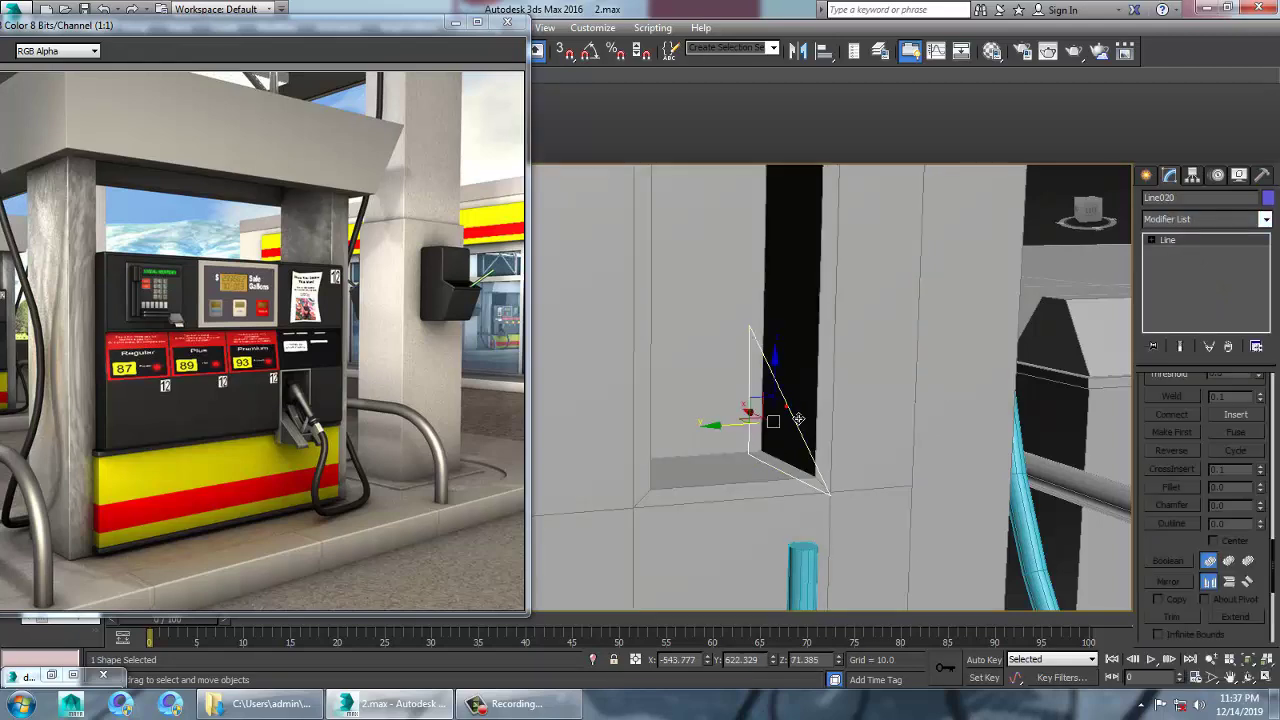
left_click(1265, 219)
key("e")
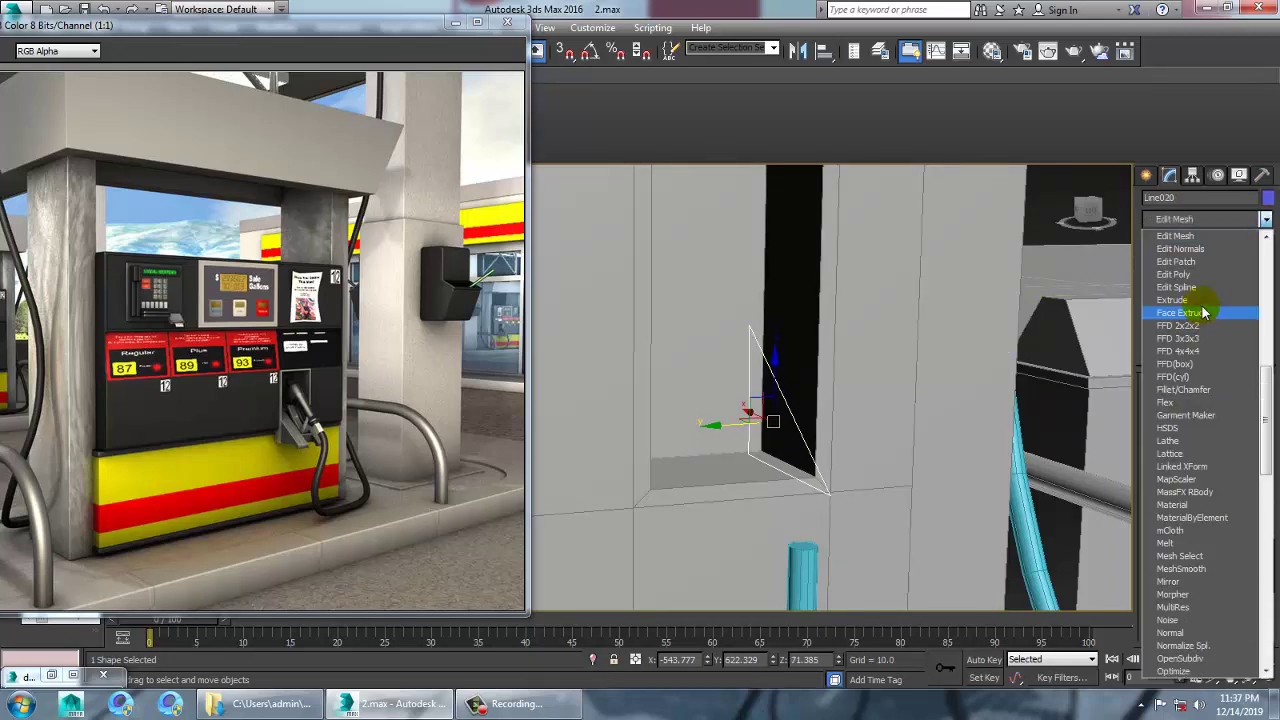
left_click(1200, 301)
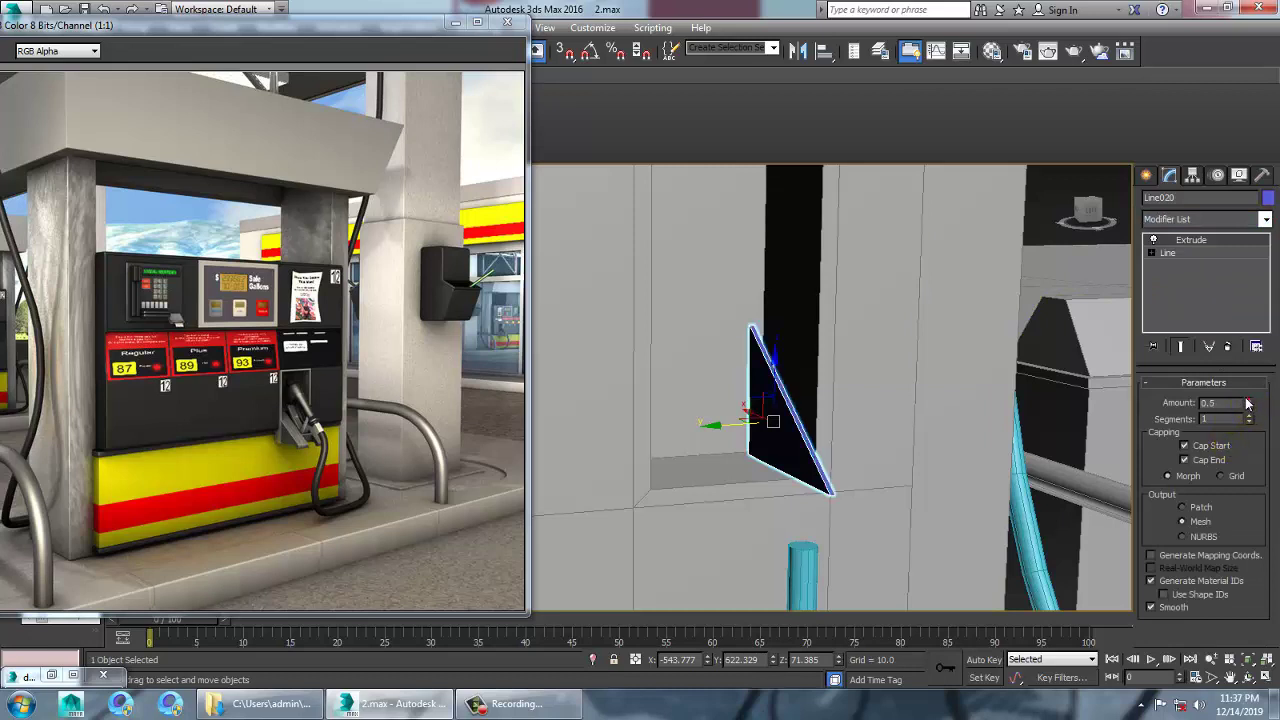
left_click_drag(1248, 402, 1250, 416)
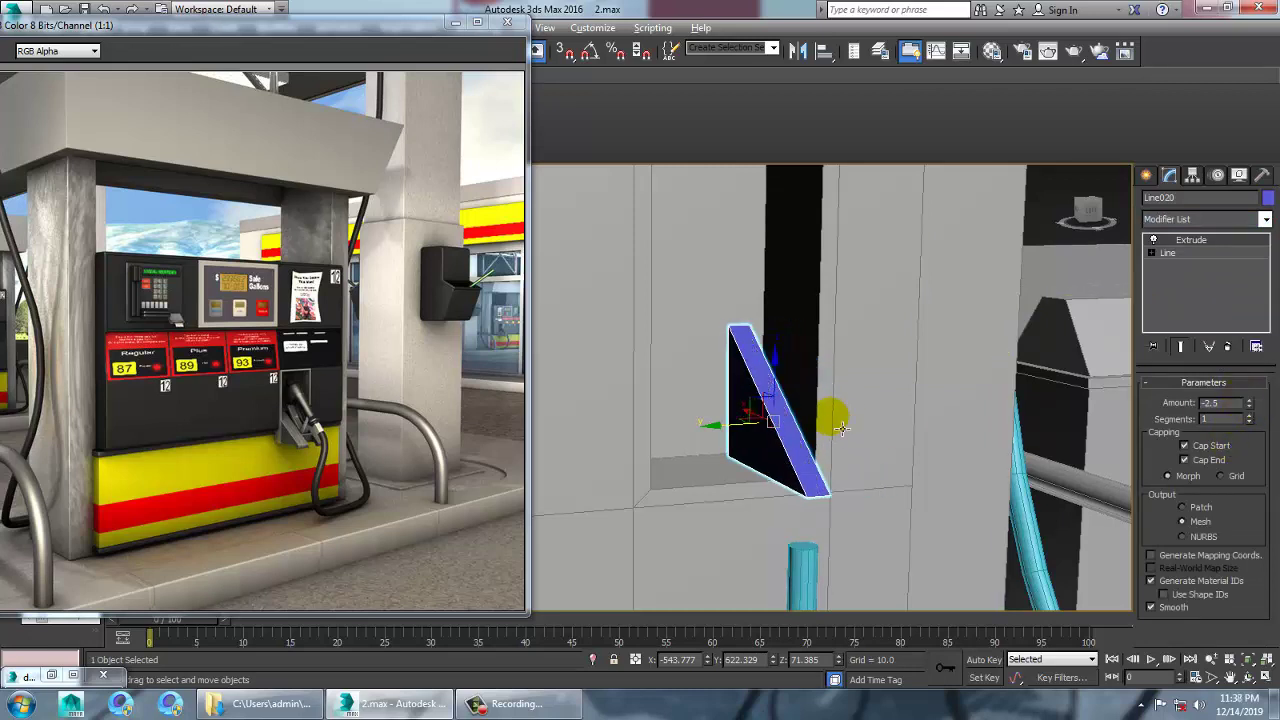
- Move the extruded triangular plate against the side of the nozzle recess, at about X -538.4 and Y 618.8
middle_click_drag(842, 428, 663, 422, "alt")
mouse_move(677, 420)
left_mouse_down()
mouse_move(649, 406)
mouse_move(648, 432)
mouse_move(663, 428)
left_mouse_up()
middle_click_drag(834, 434, 766, 415, "alt")
left_click_drag(683, 416, 669, 417)
middle_click_drag(752, 416, 694, 405, "alt")
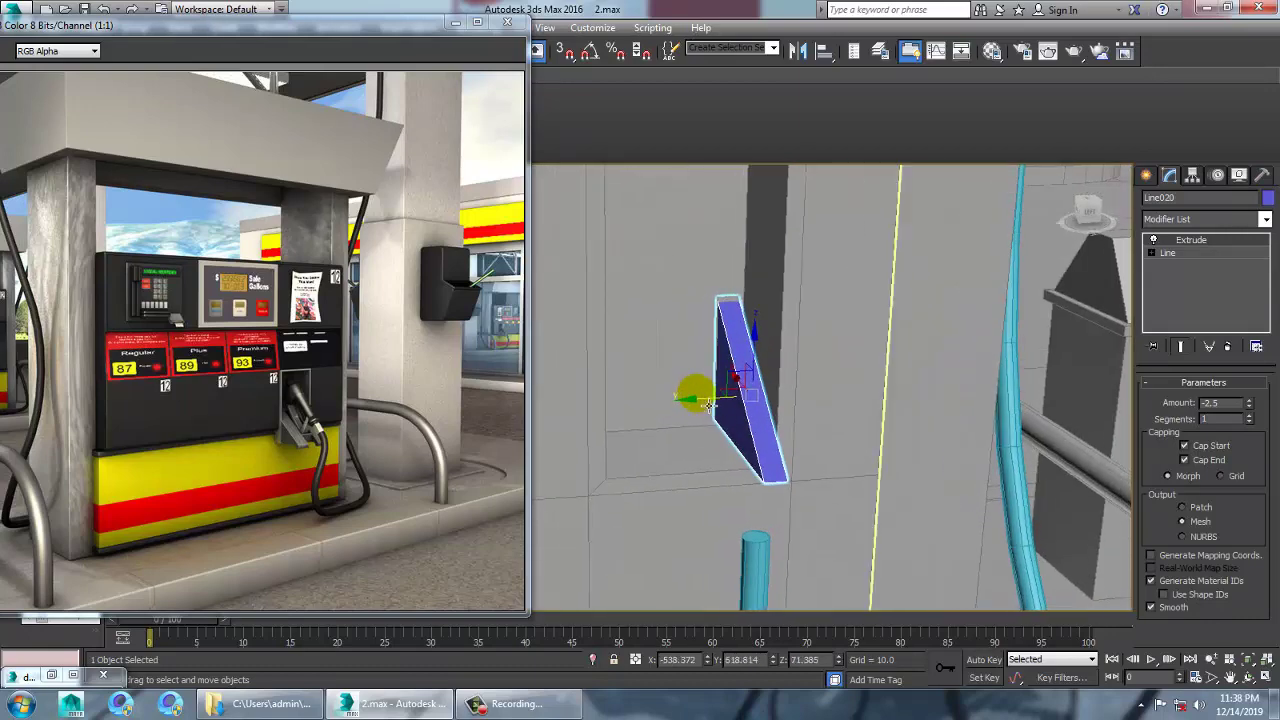
- Clone the triangular plate across to the opposite side of the nozzle recess
left_click_drag(692, 403, 571, 401, "shift")
left_click(648, 420)
mouse_move(715, 415)
middle_mouse_down("alt")
mouse_move(688, 412)
mouse_move(774, 405)
mouse_move(766, 428)
mouse_move(905, 434)
middle_mouse_up("alt")
- Convert both triangular plates to Editable Poly and attach them into one object
left_click(914, 434, "ctrl")
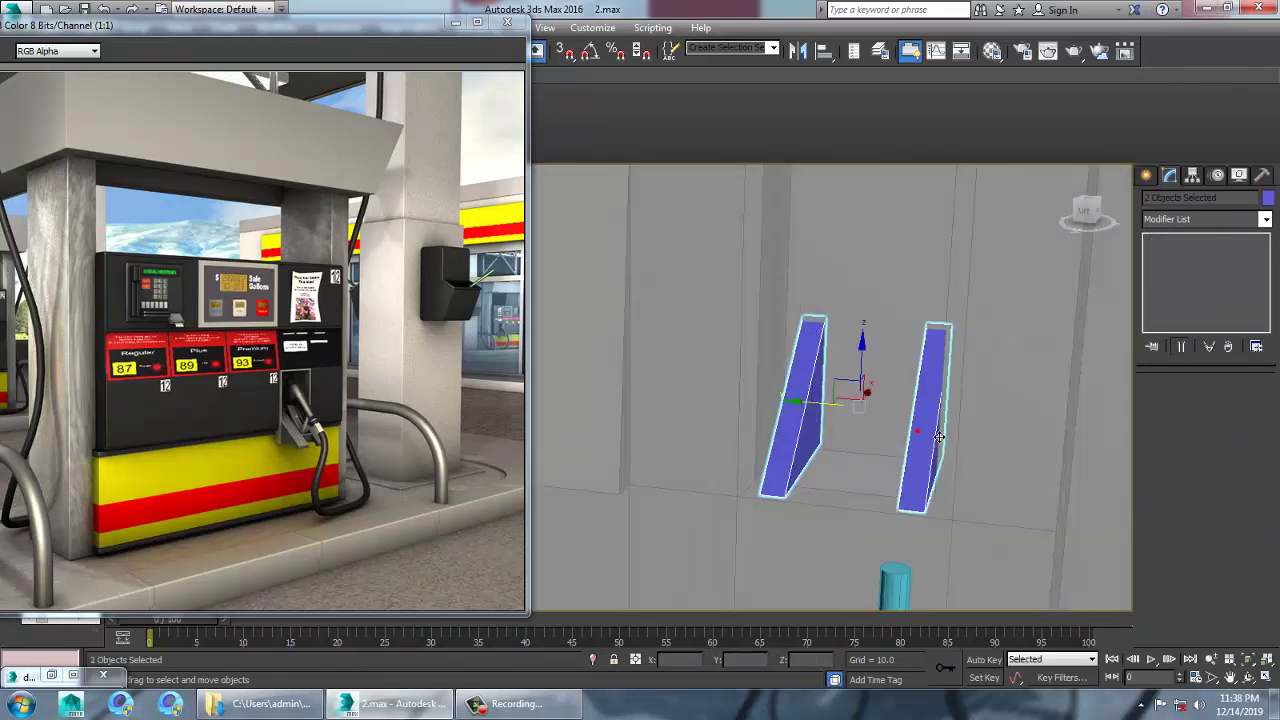
right_click(926, 420)
mouse_move(1033, 585)
left_click(1171, 595)
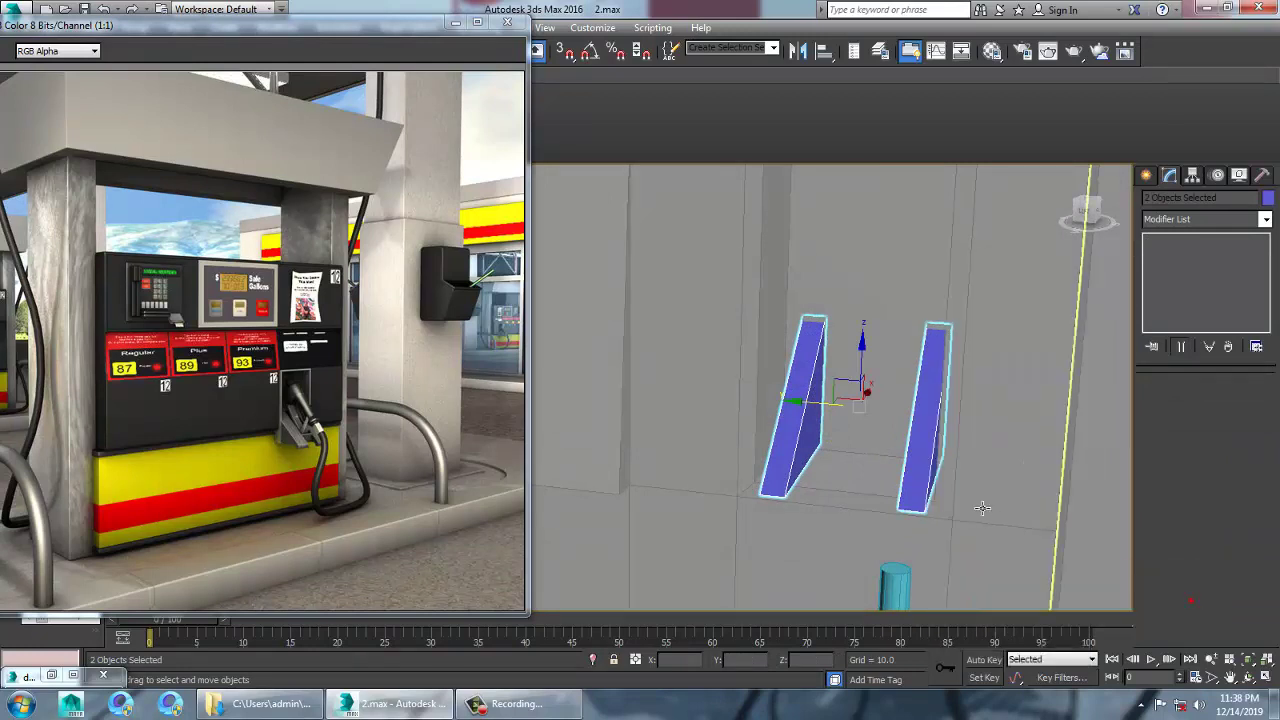
left_click(918, 458)
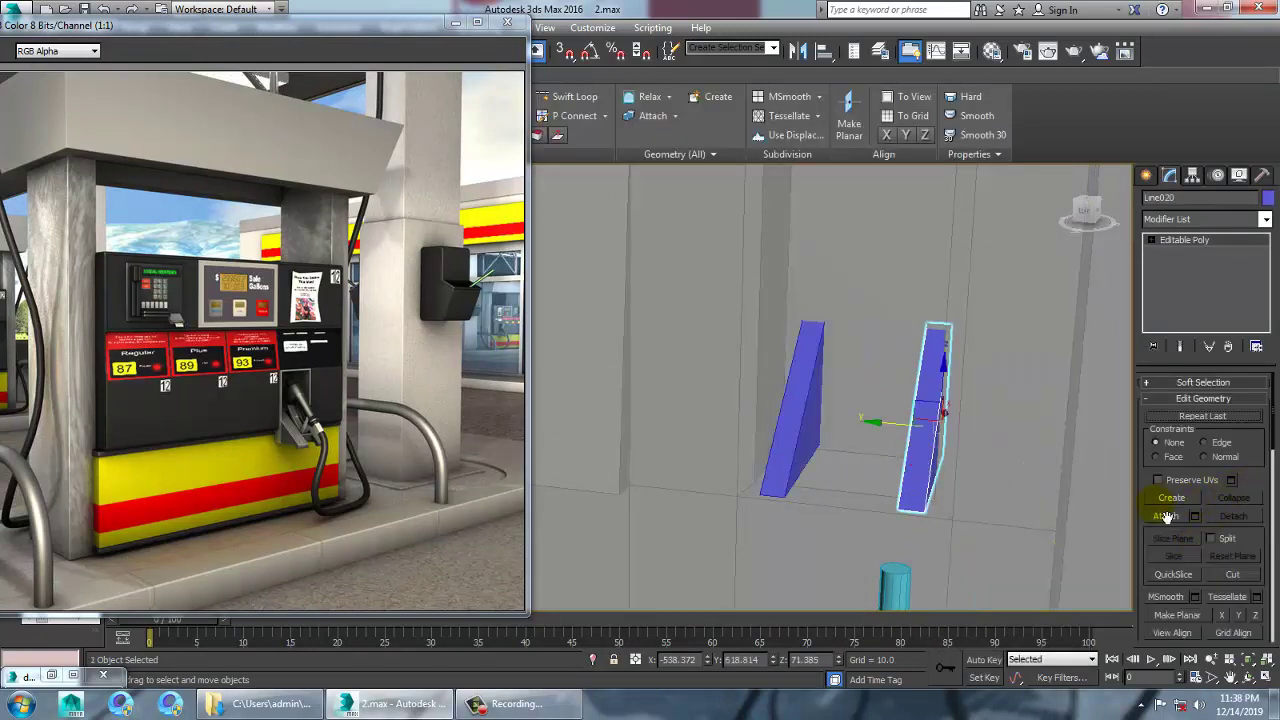
left_click(1167, 516)
left_click(813, 449)
- At polygon level, inset the triangular inner side face of the plate above the hose end by about 2.036
middle_click_drag(884, 461, 942, 435, "alt")
key("4")
left_click(834, 438)
left_click(932, 428, "ctrl")
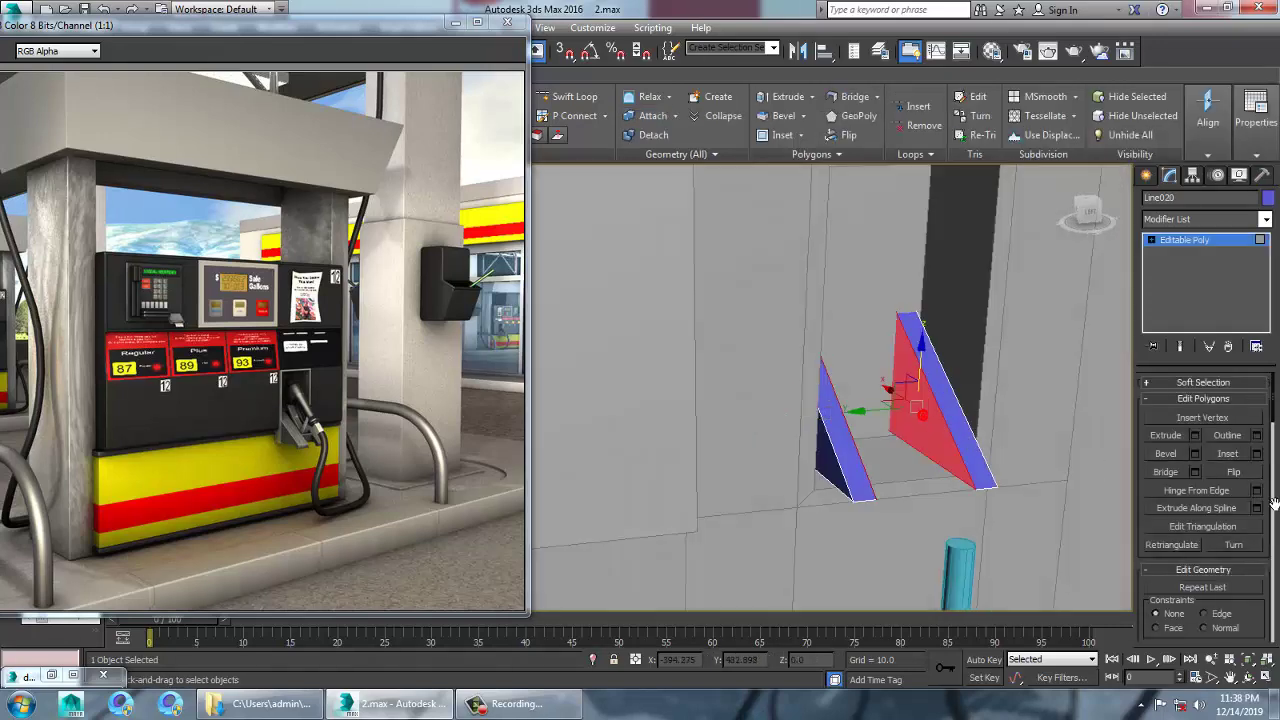
left_click(1257, 454)
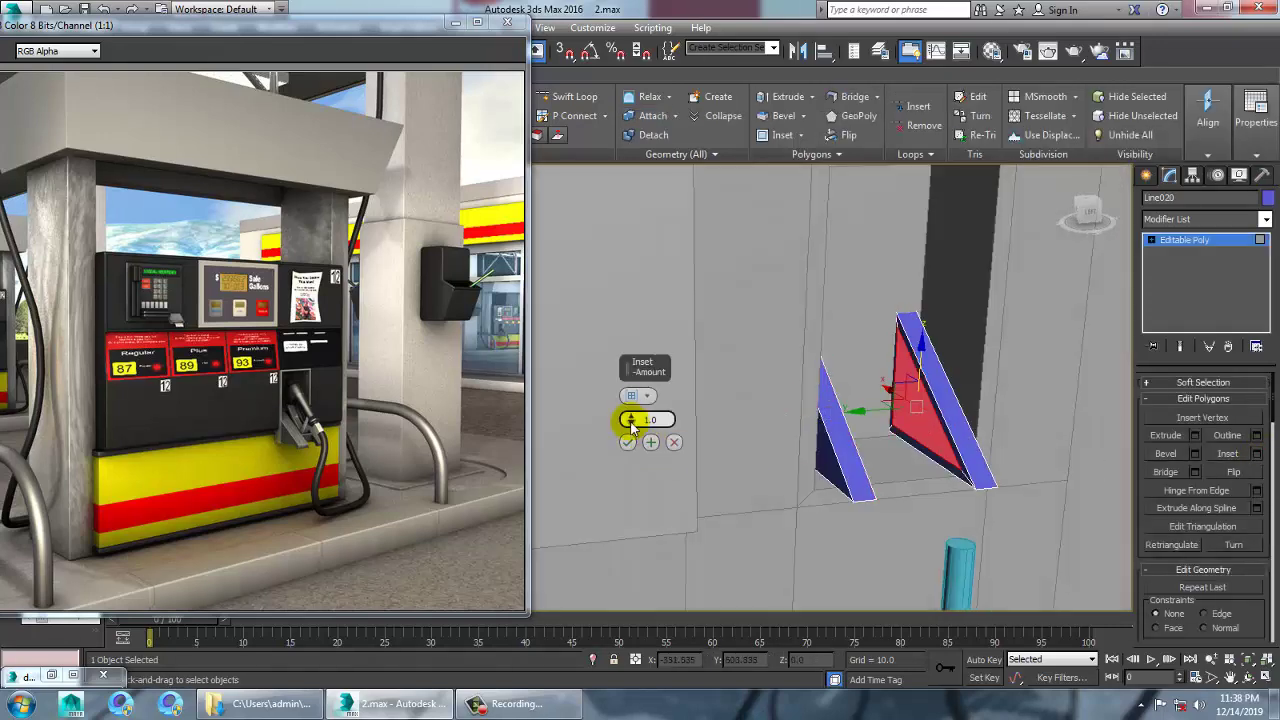
mouse_move(636, 424)
left_mouse_down()
mouse_move(634, 395)
mouse_move(636, 412)
left_mouse_up()
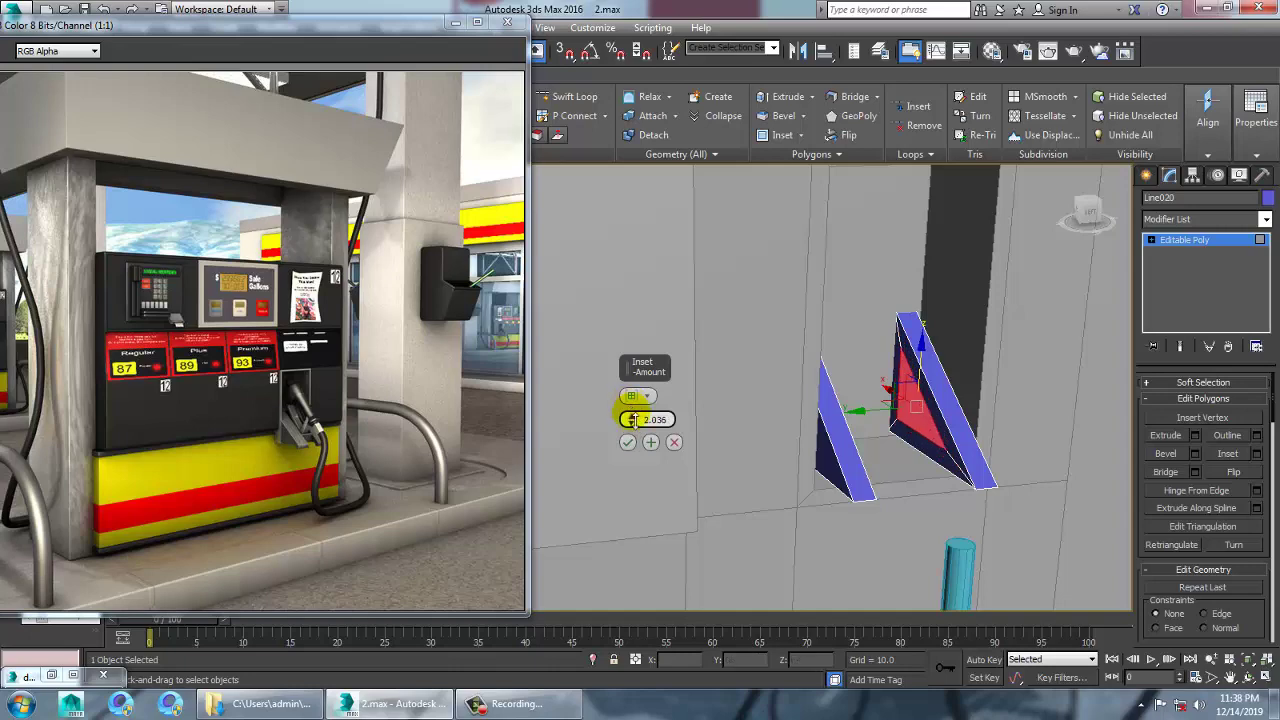
left_click(628, 443)
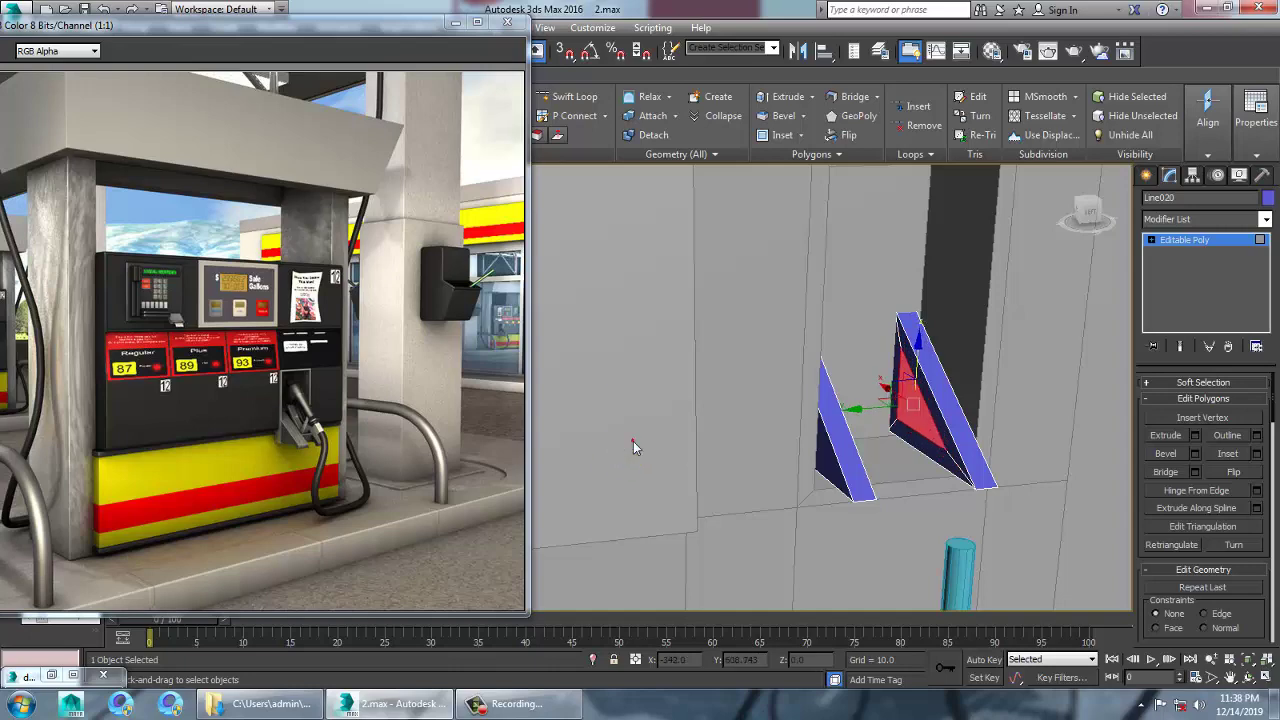
- Bridge the inset inner faces of the two triangular plates and leave polygon level
left_click(1166, 471)
middle_click_drag(990, 420, 992, 443, "alt")
left_click(1167, 241)
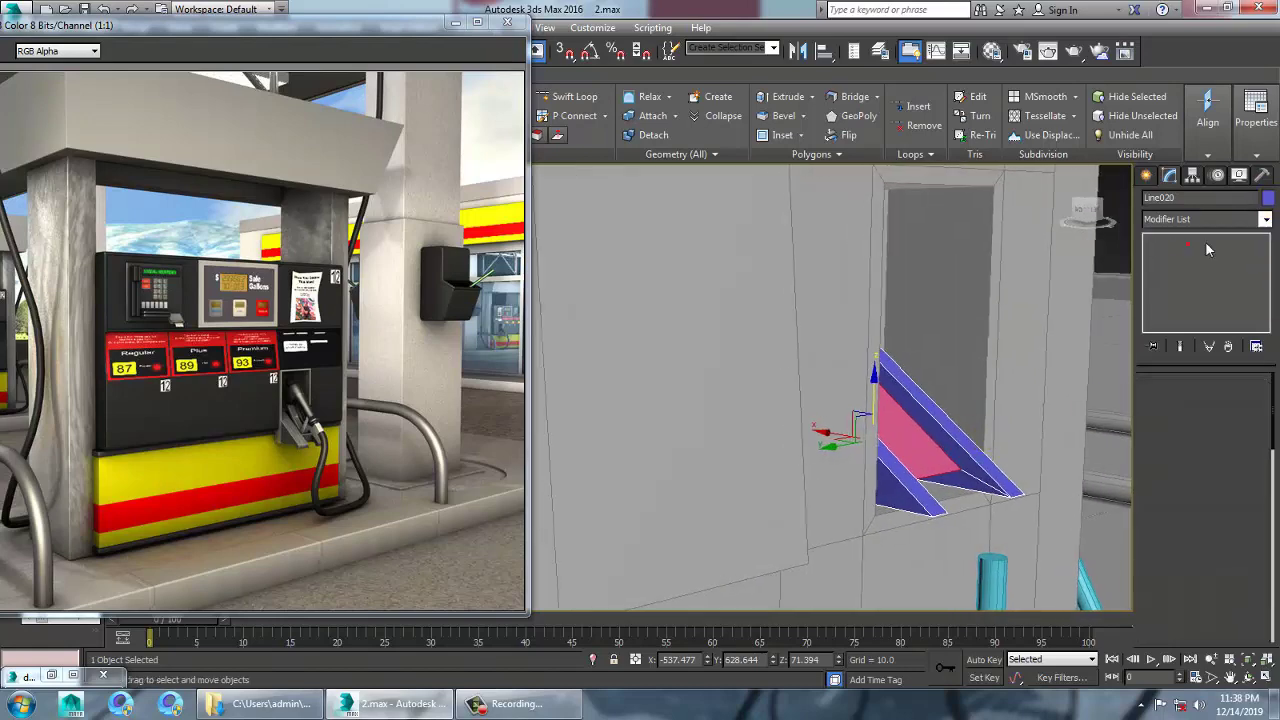
- Change the nozzle holder's object colour to grey to match the cabinet
left_click(1267, 199)
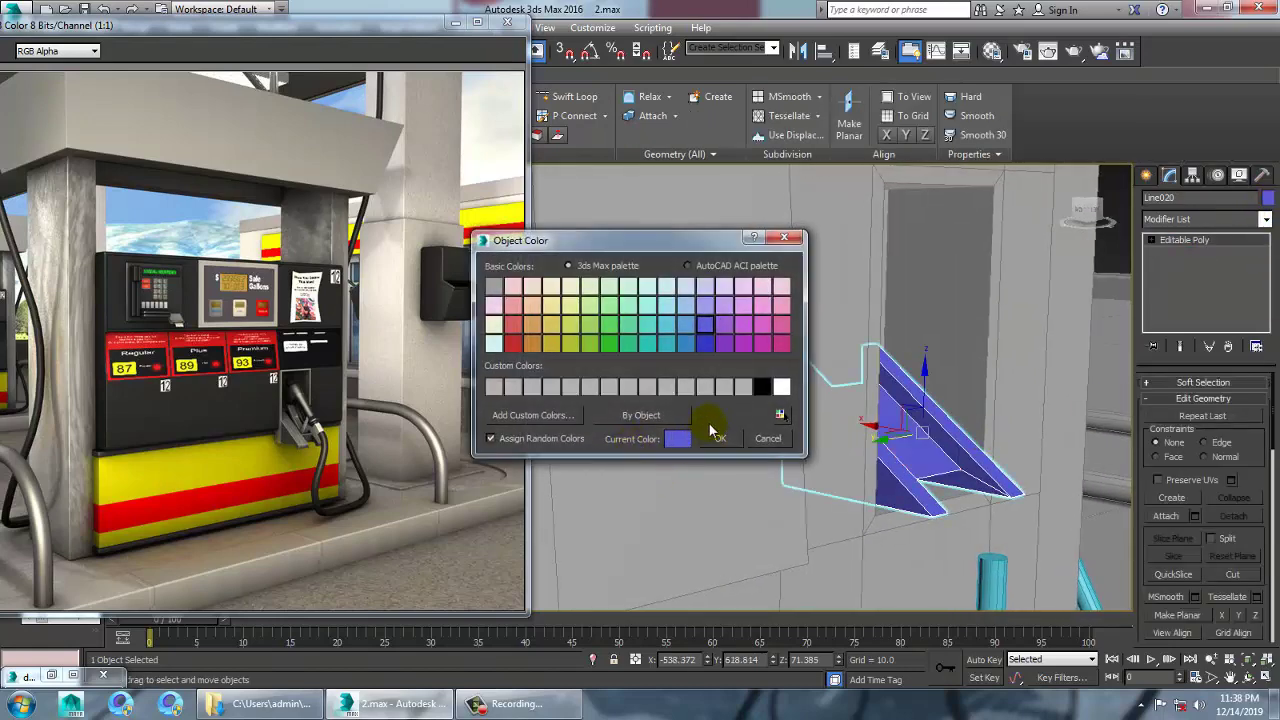
left_click(718, 441)
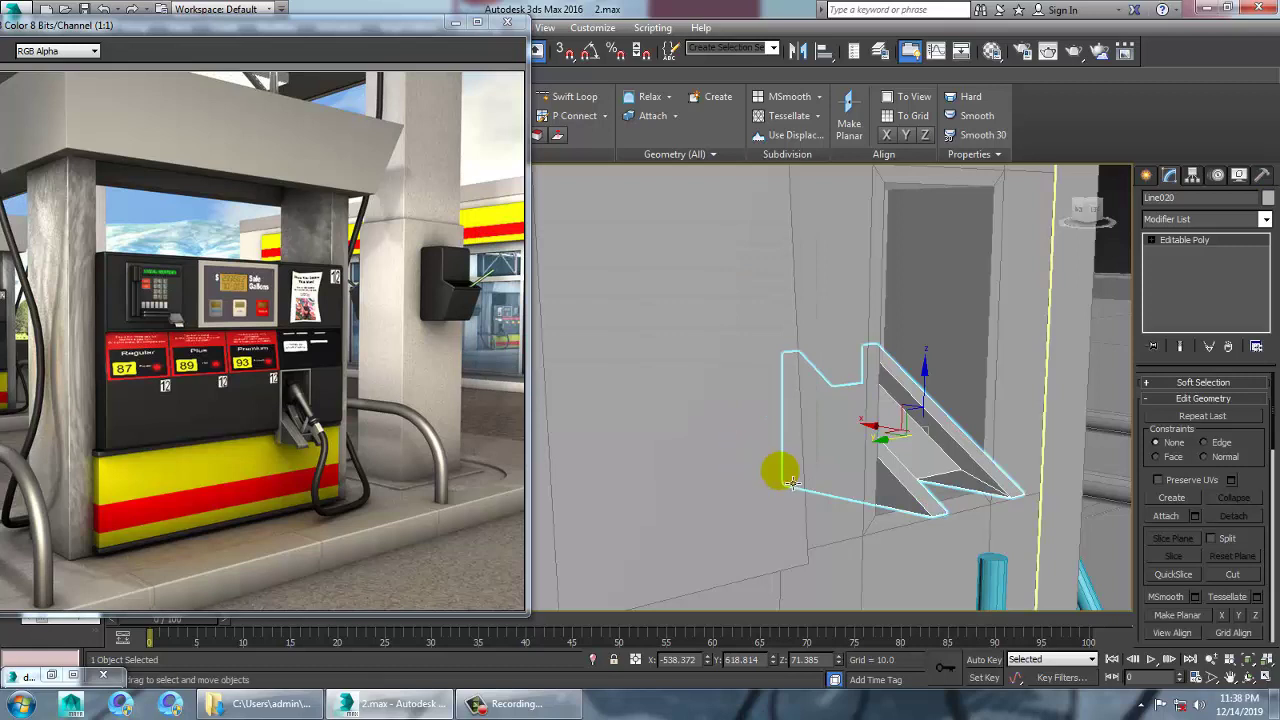
middle_click_drag(777, 466, 997, 431, "alt")
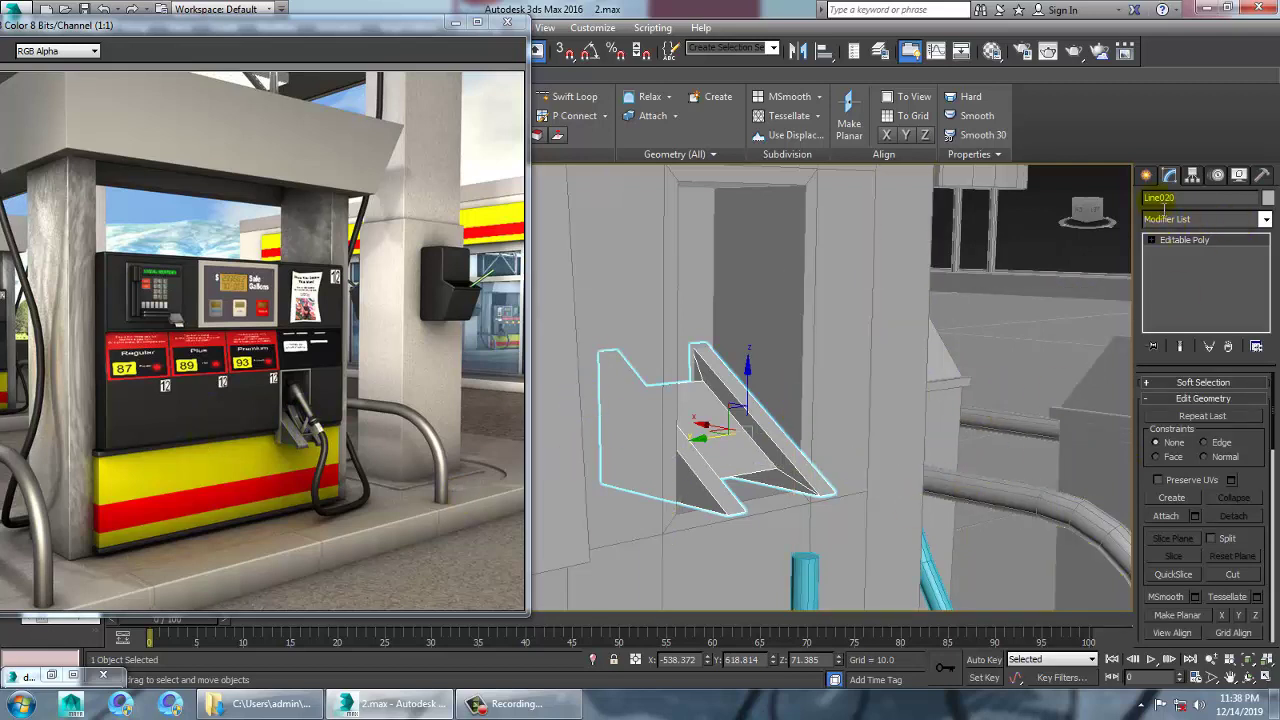
- Try to draw a curved open spline in the Front view, arching over the sloping edge of the nozzle holder
left_click(1147, 176)
key("alt+w")
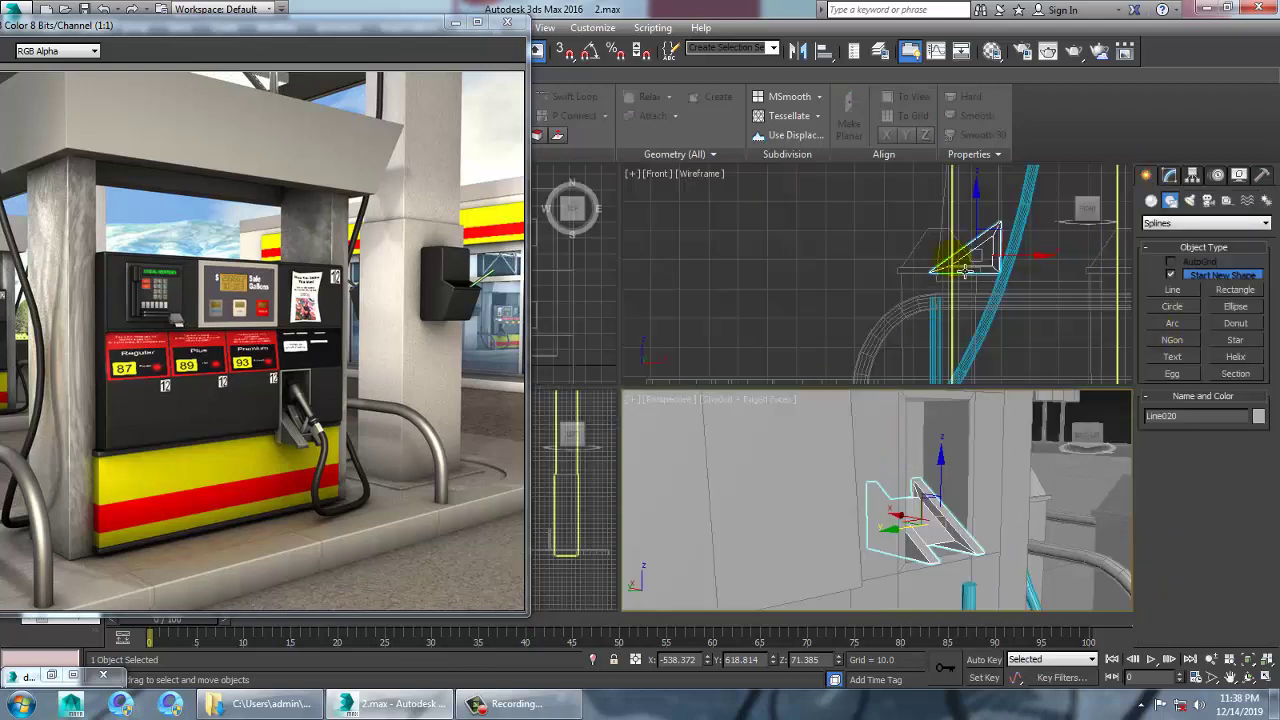
middle_click_drag(950, 300, 831, 308)
key("alt+w")
middle_click_drag(574, 257, 764, 298)
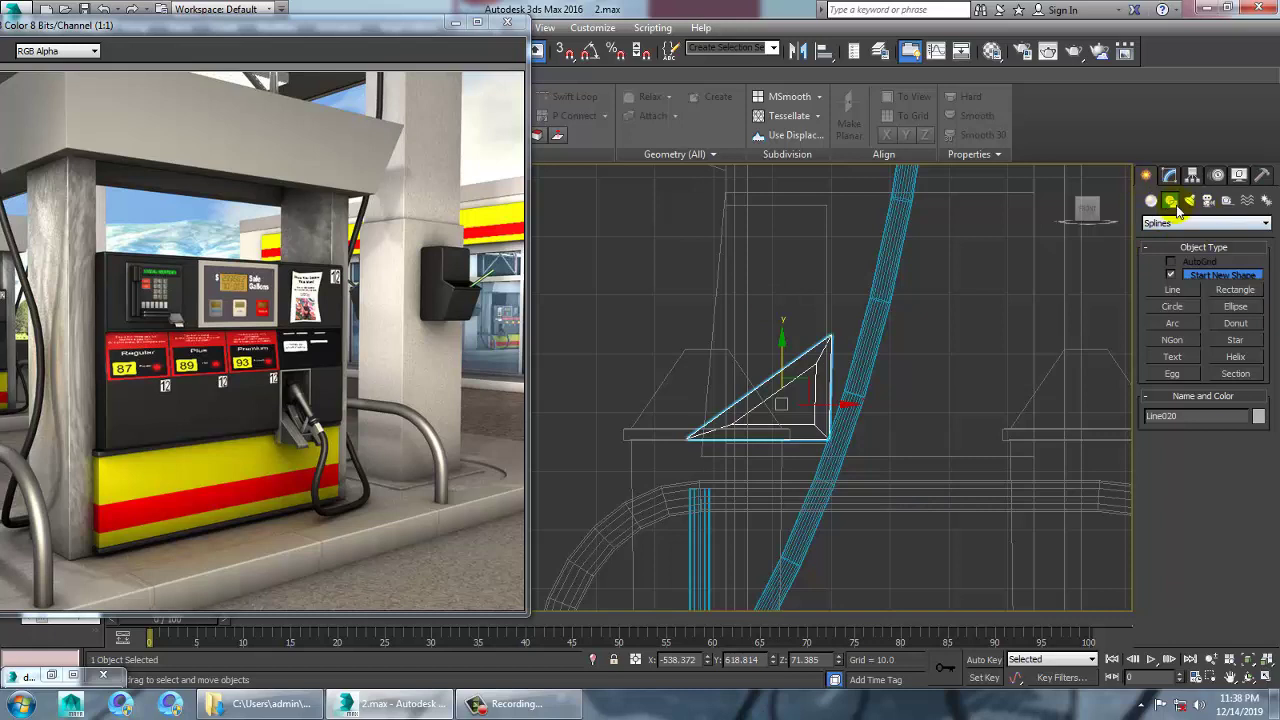
left_click(1189, 288)
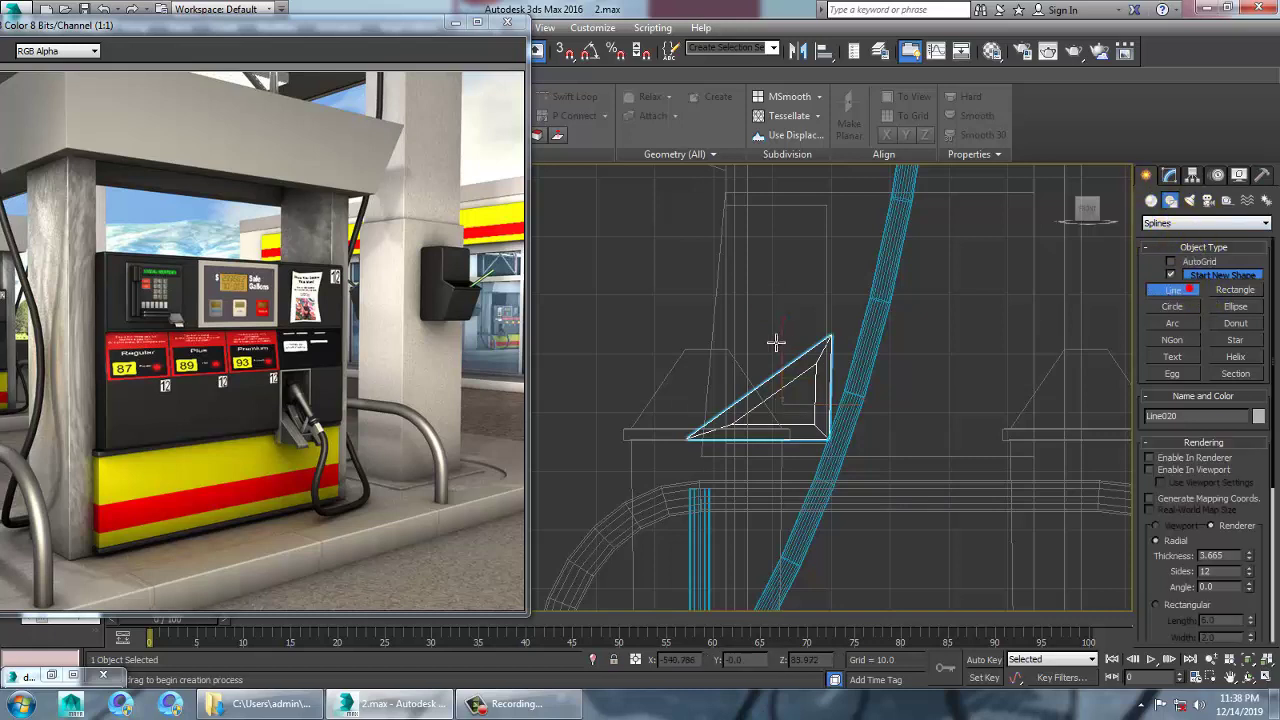
left_click(853, 277)
left_click(700, 347)
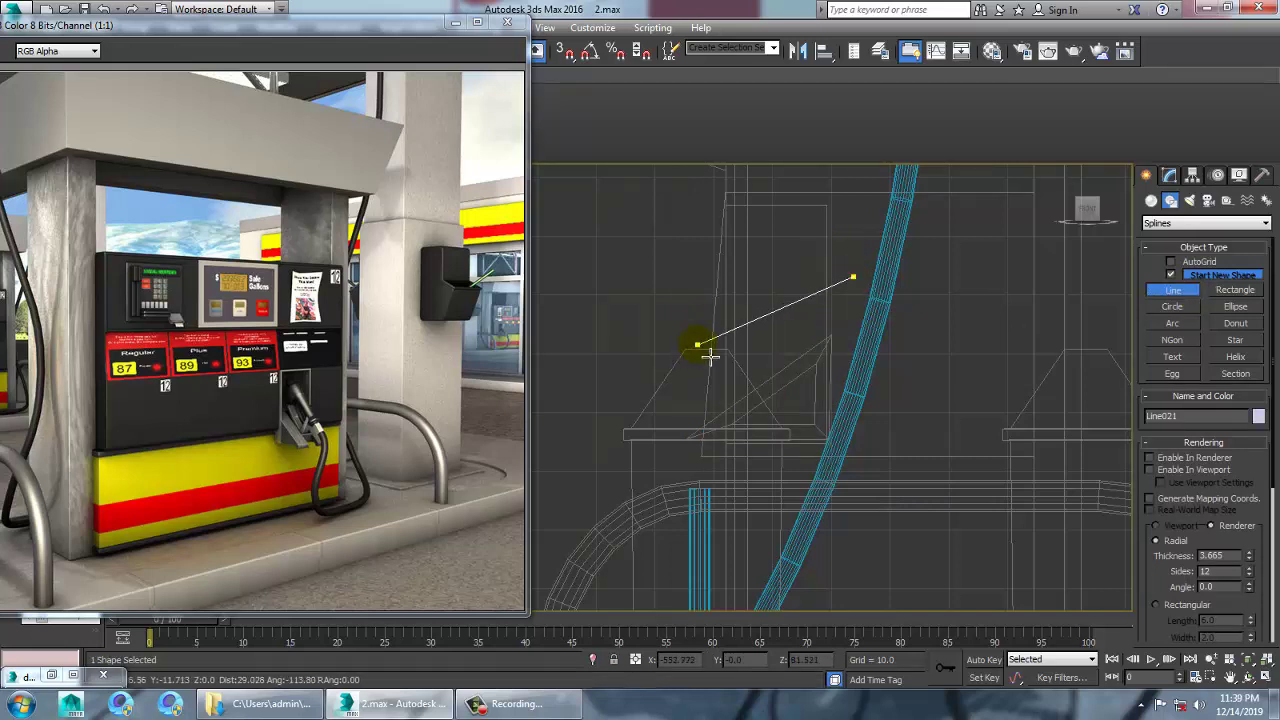
left_click(630, 400)
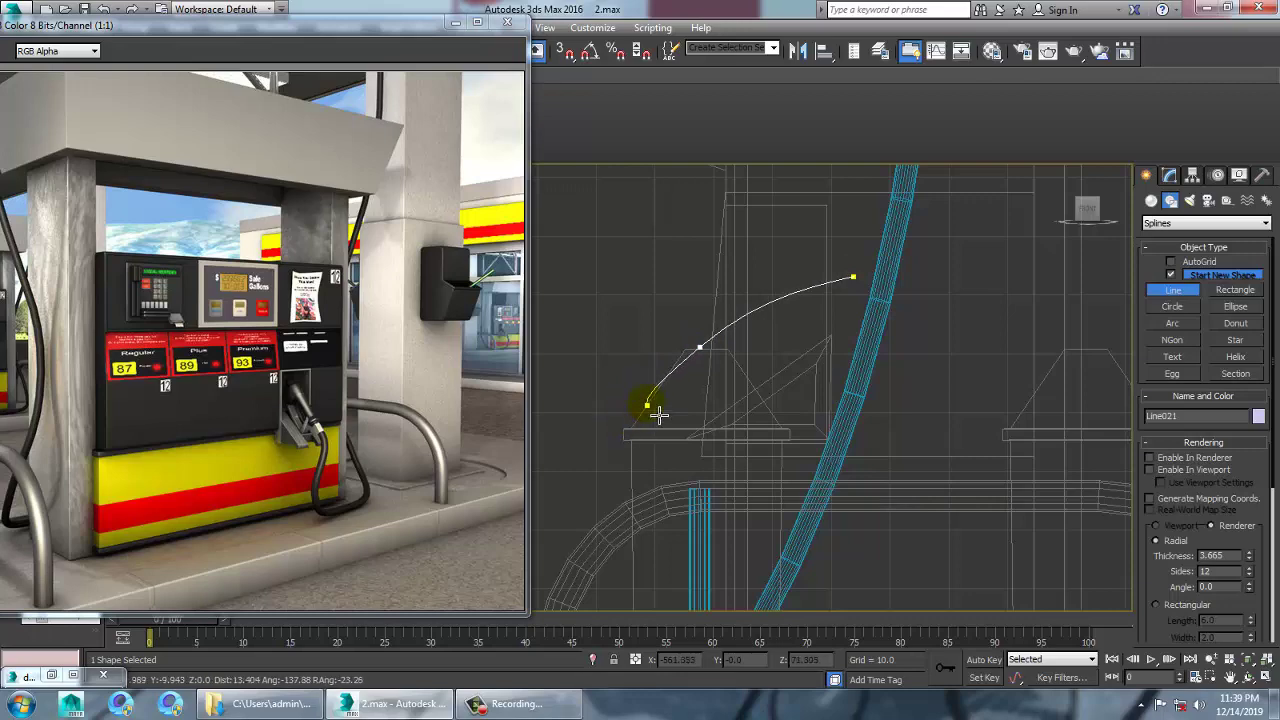
left_click(630, 423)
right_click(630, 423)
right_click(1003, 479)
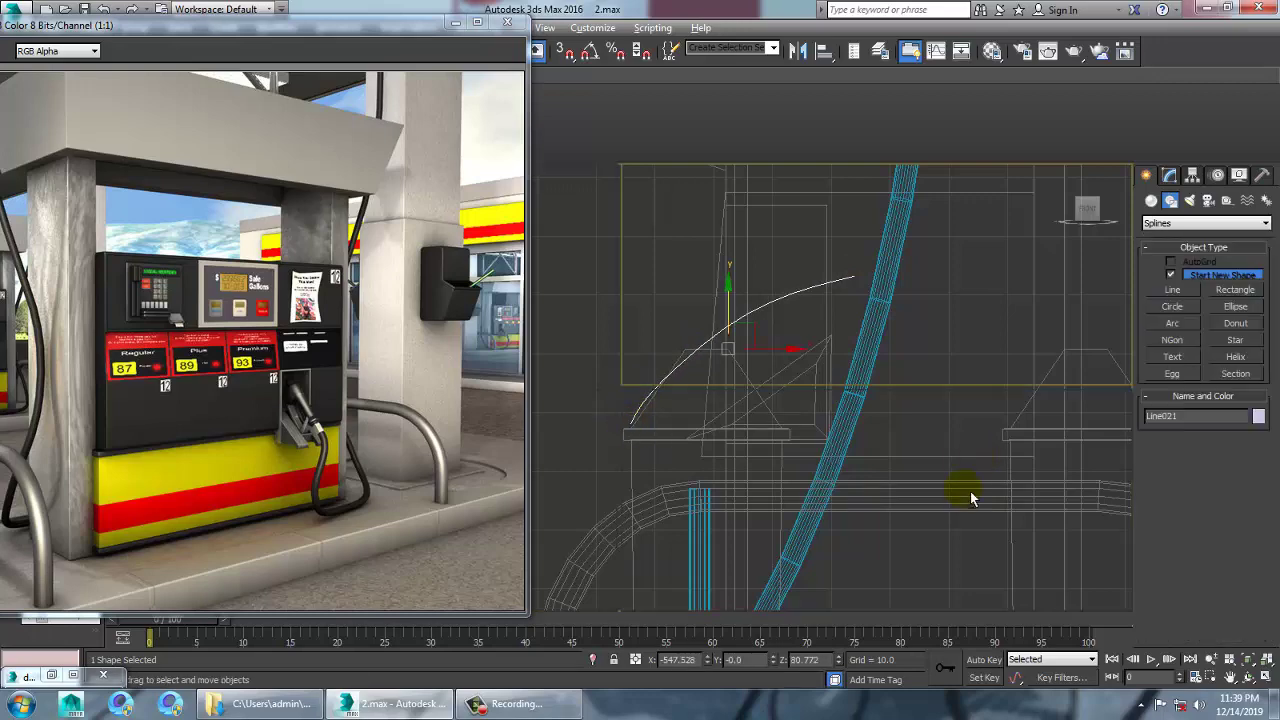
- Enable viewport rendering for the curved spline over the nozzle holder, and delete the spline
key("p")
mouse_move(937, 526)
middle_mouse_down()
mouse_move(914, 494)
mouse_move(965, 500)
mouse_move(945, 471)
middle_mouse_up()
scroll(914, 494, "down", 2)
scroll(965, 500, "down", 5)
scroll(1000, 467, "down", 3)
left_click_drag(1018, 458, 768, 495)
key("z")
middle_click_drag(824, 476, 923, 449, "alt")
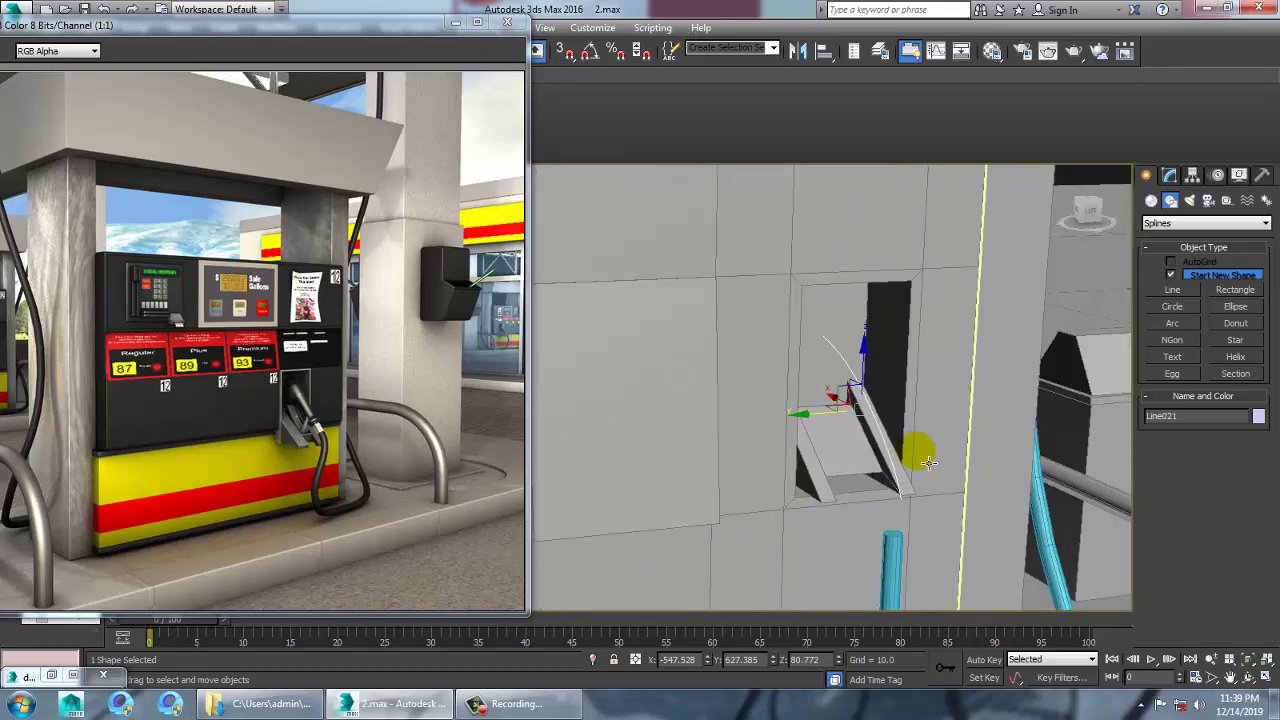
left_click(1170, 175)
scroll(1165, 396, "up", 5)
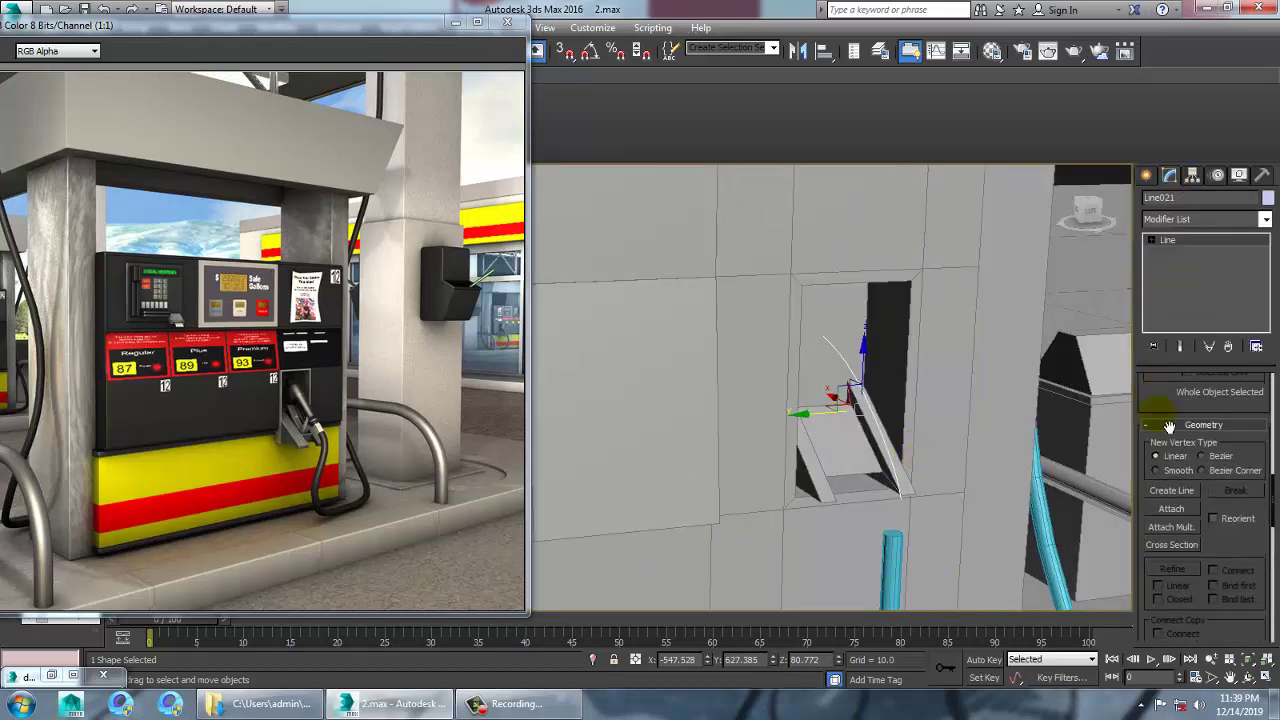
scroll(1175, 430, "up", 5)
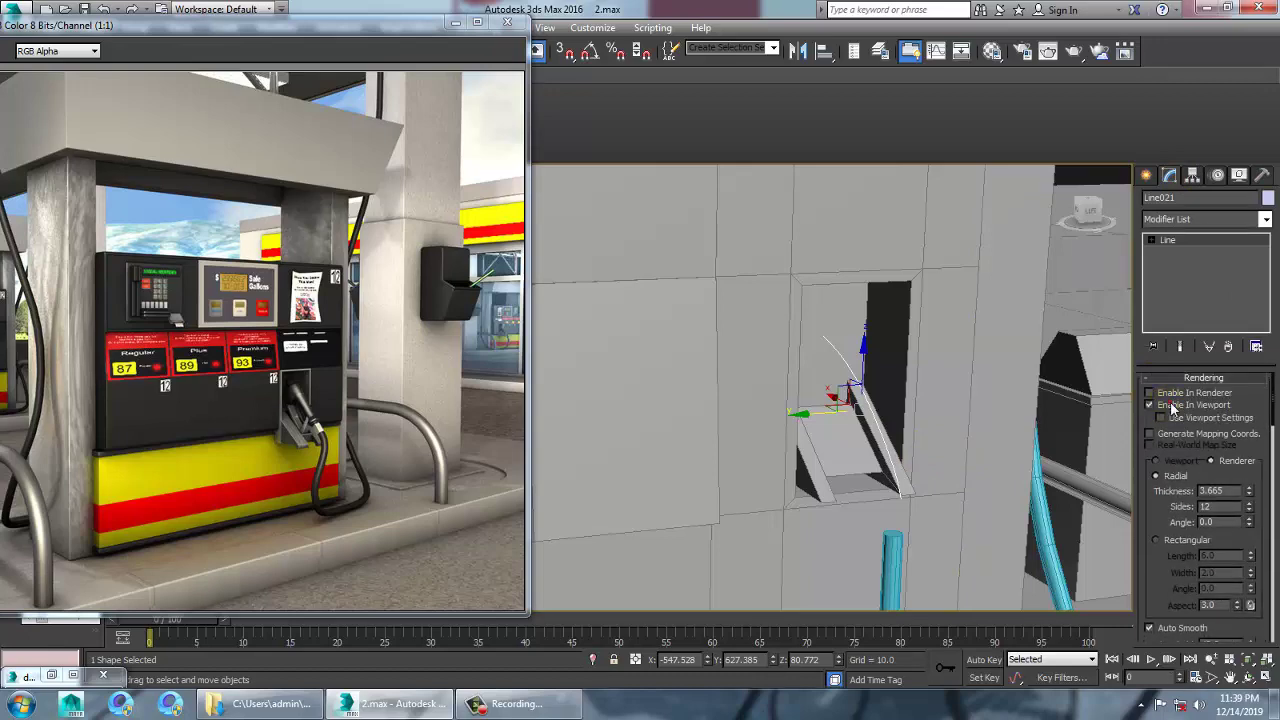
mouse_move(843, 483)
middle_mouse_down("alt")
mouse_move(902, 462)
mouse_move(859, 465)
mouse_move(866, 476)
middle_mouse_up("alt")
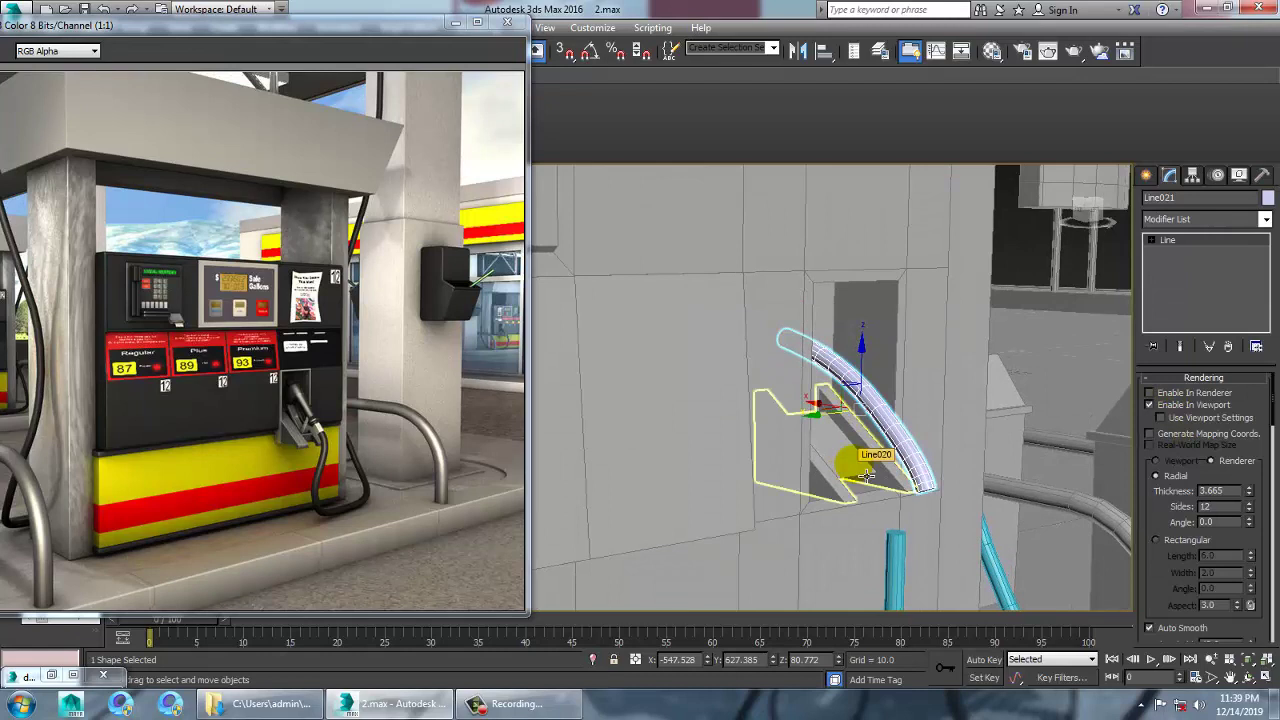
key("Delete")
- Create an AutoGrid cylinder on the cabinet face beside the nozzle holder, about 1.64 in radius and 14.69 in height
left_click(1146, 175)
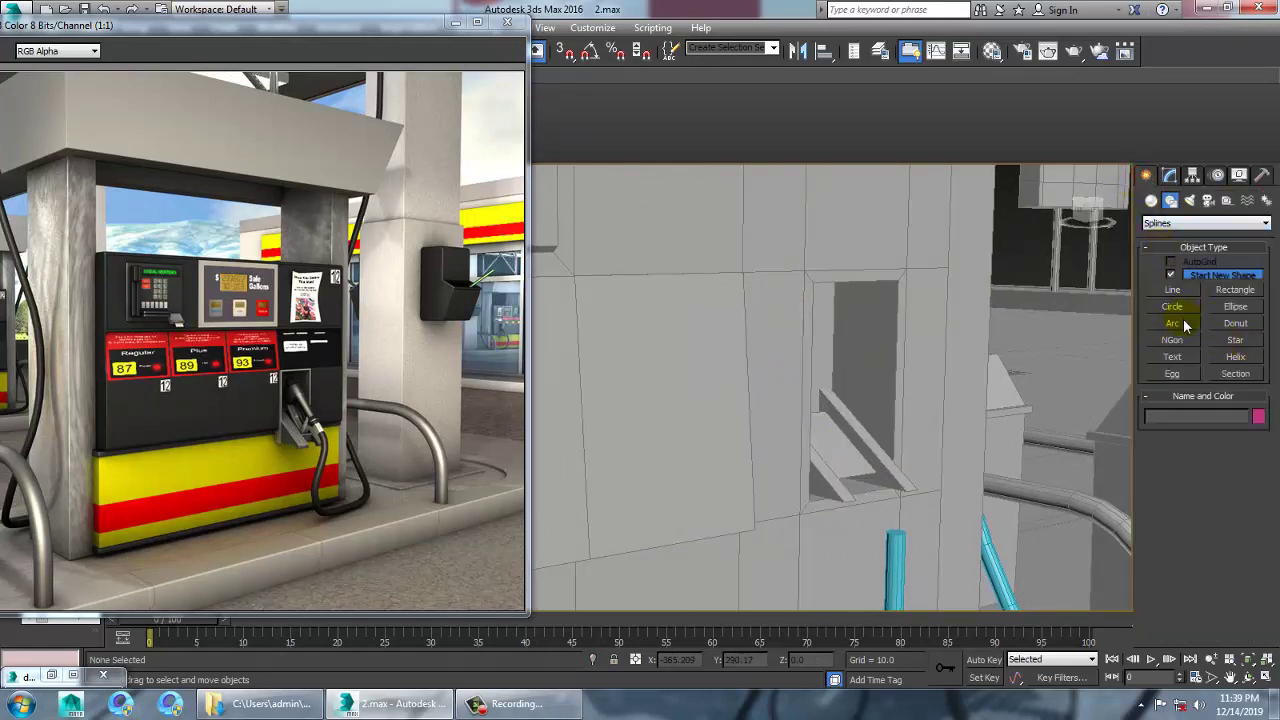
middle_click_drag(974, 434, 846, 437, "alt")
left_click(858, 511)
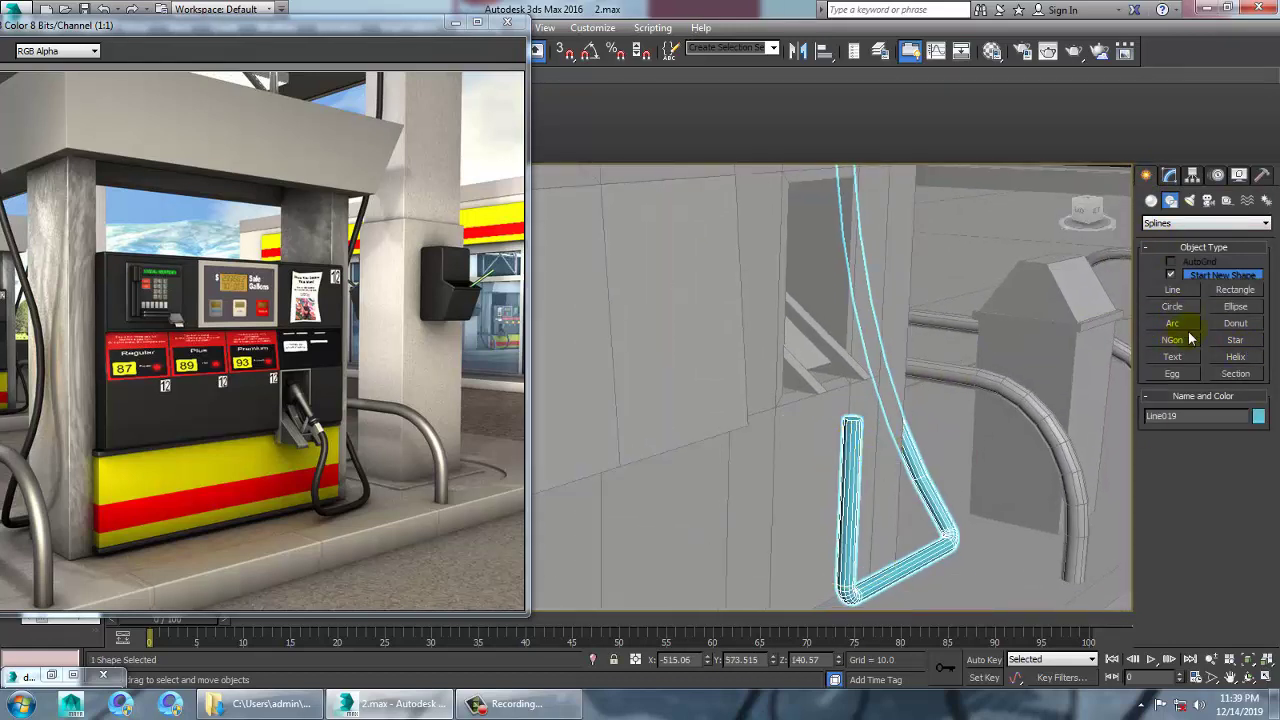
left_click(1151, 201)
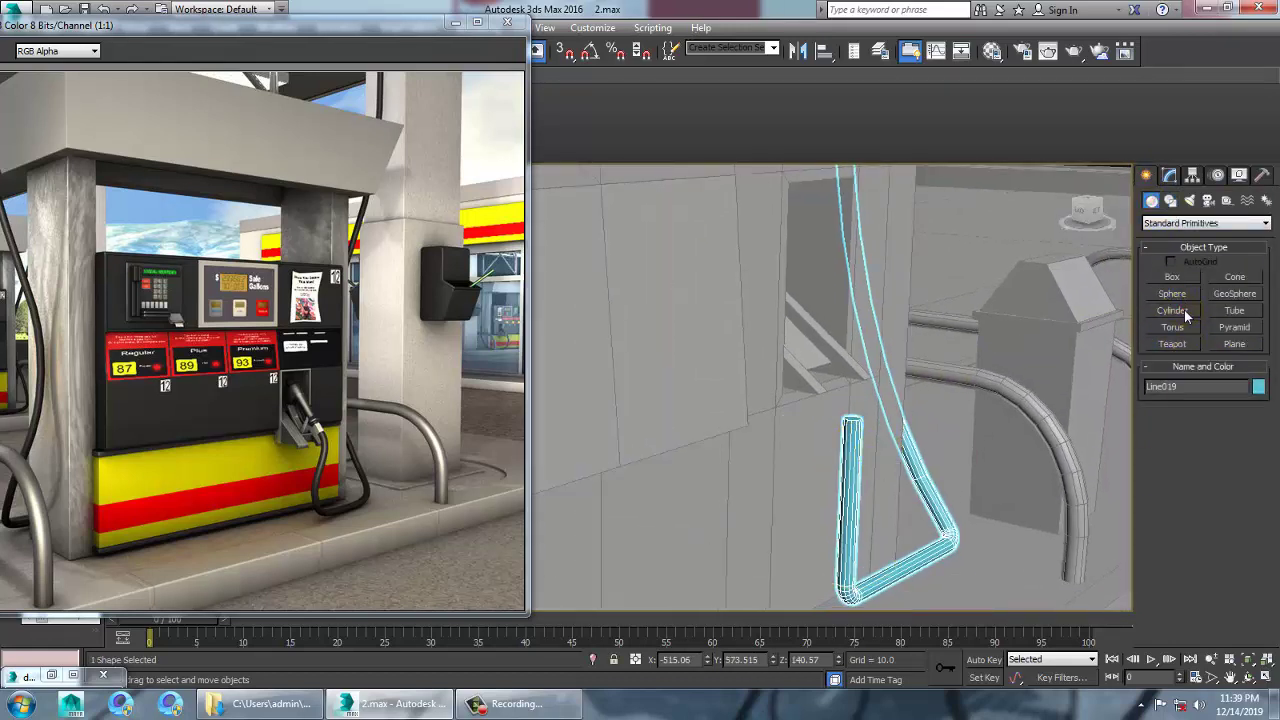
left_click(1184, 310)
middle_click_drag(869, 424, 746, 386, "alt")
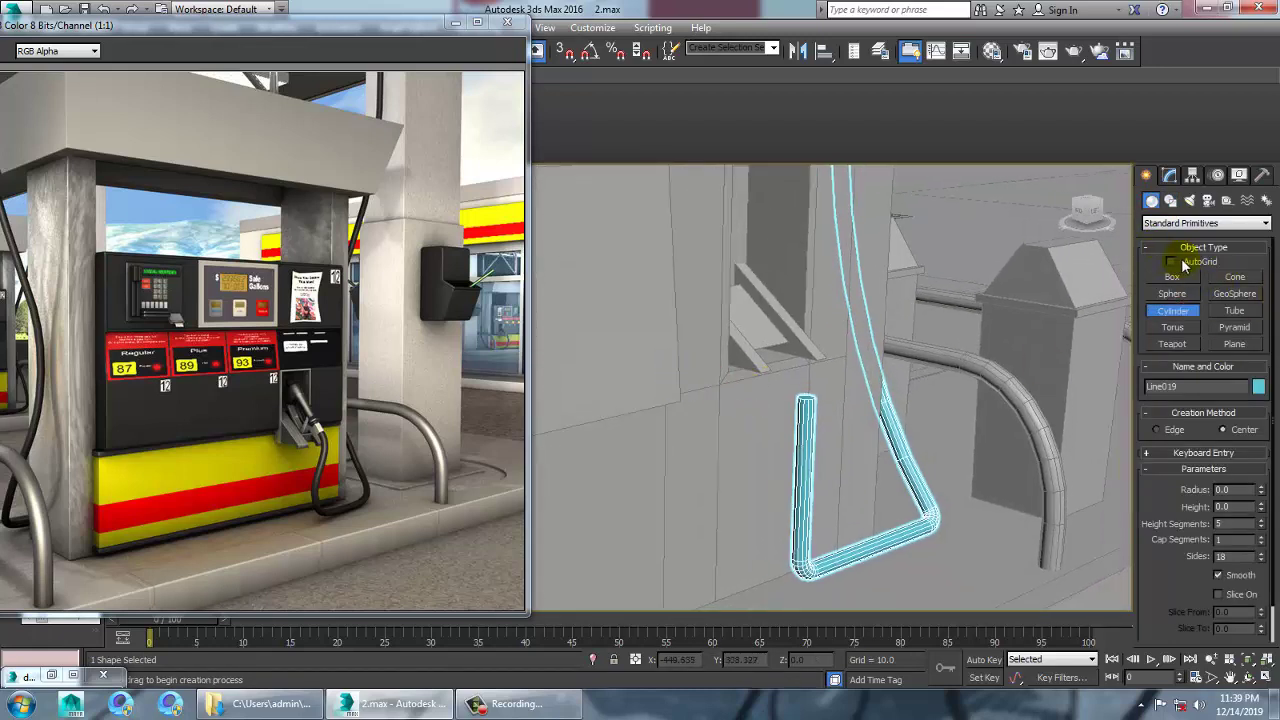
left_click_drag(710, 296, 723, 306)
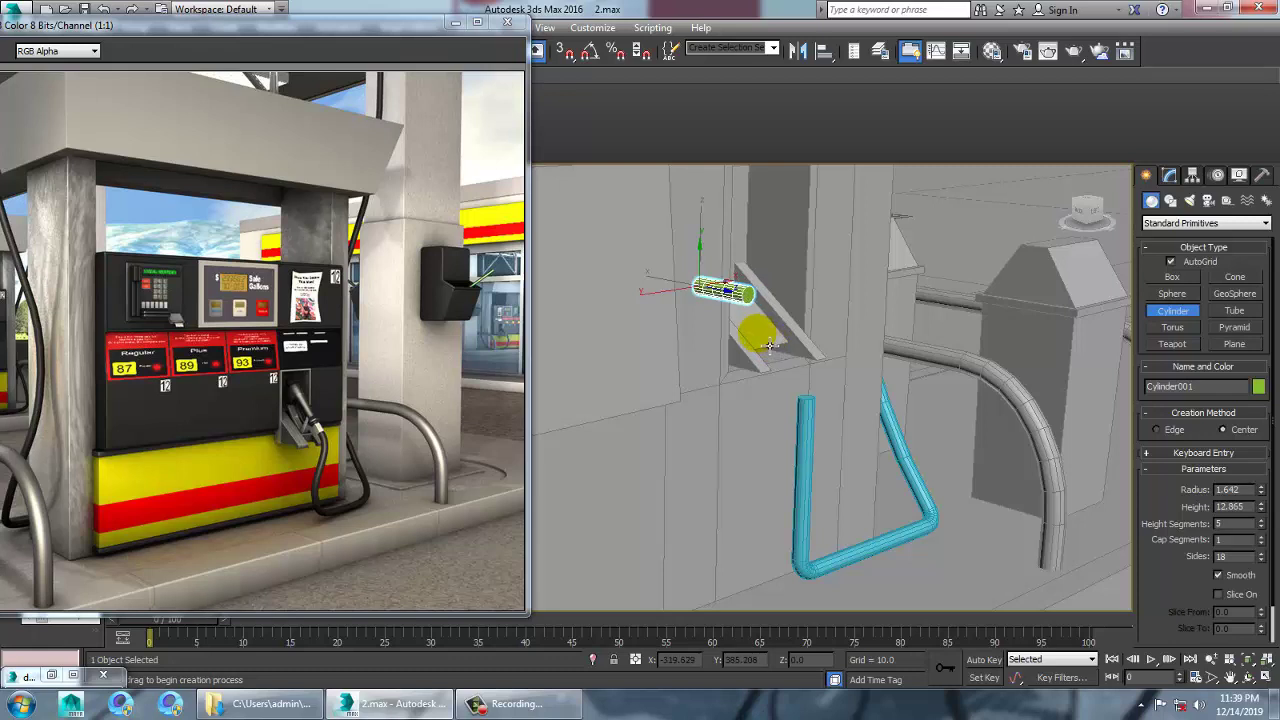
- Tilt the cylinder parallel to the holder's sloping edges and move it between the plates, at about X -539.0 and Y 627.1
key("e")
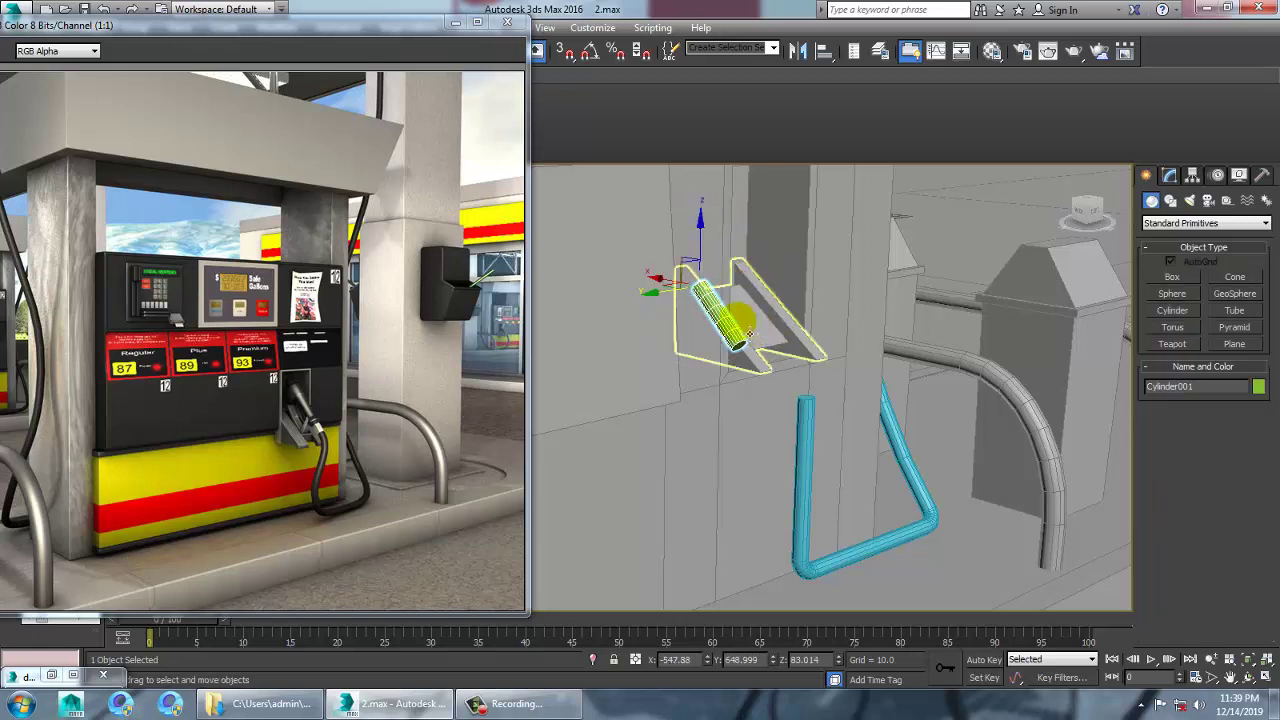
left_click(645, 291)
left_click_drag(751, 308, 716, 310)
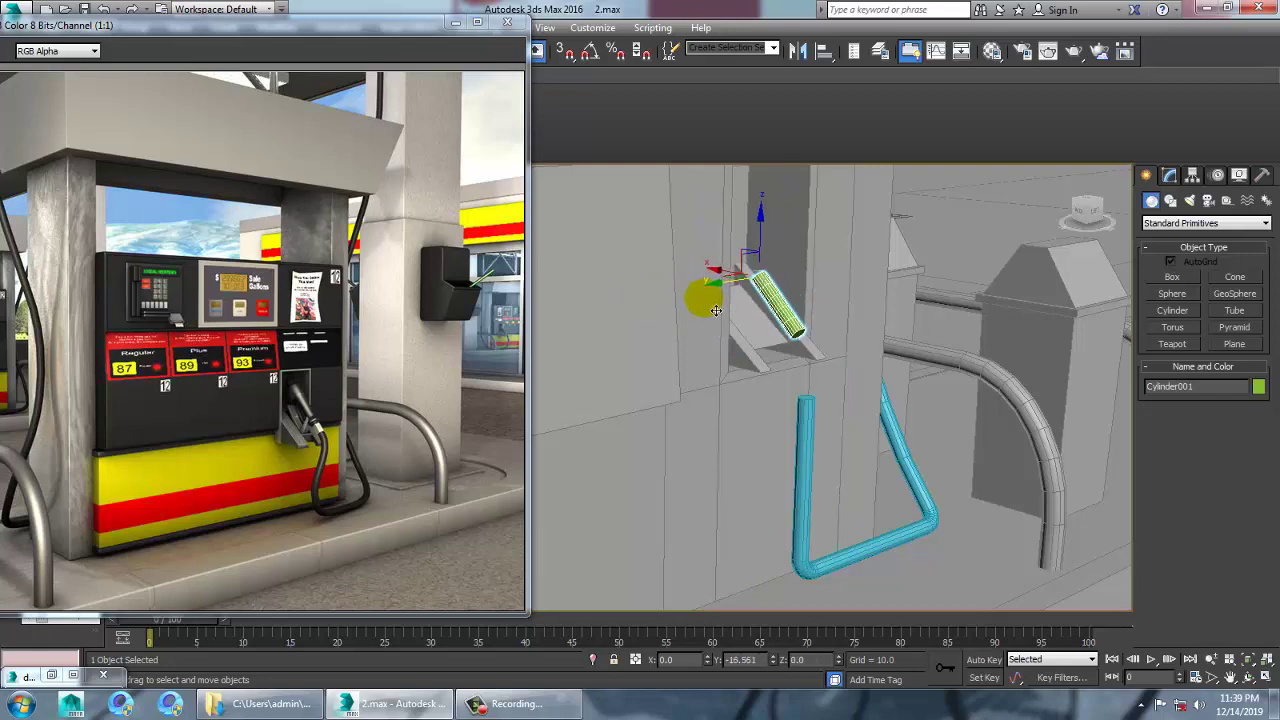
middle_click_drag(863, 368, 790, 362, "alt")
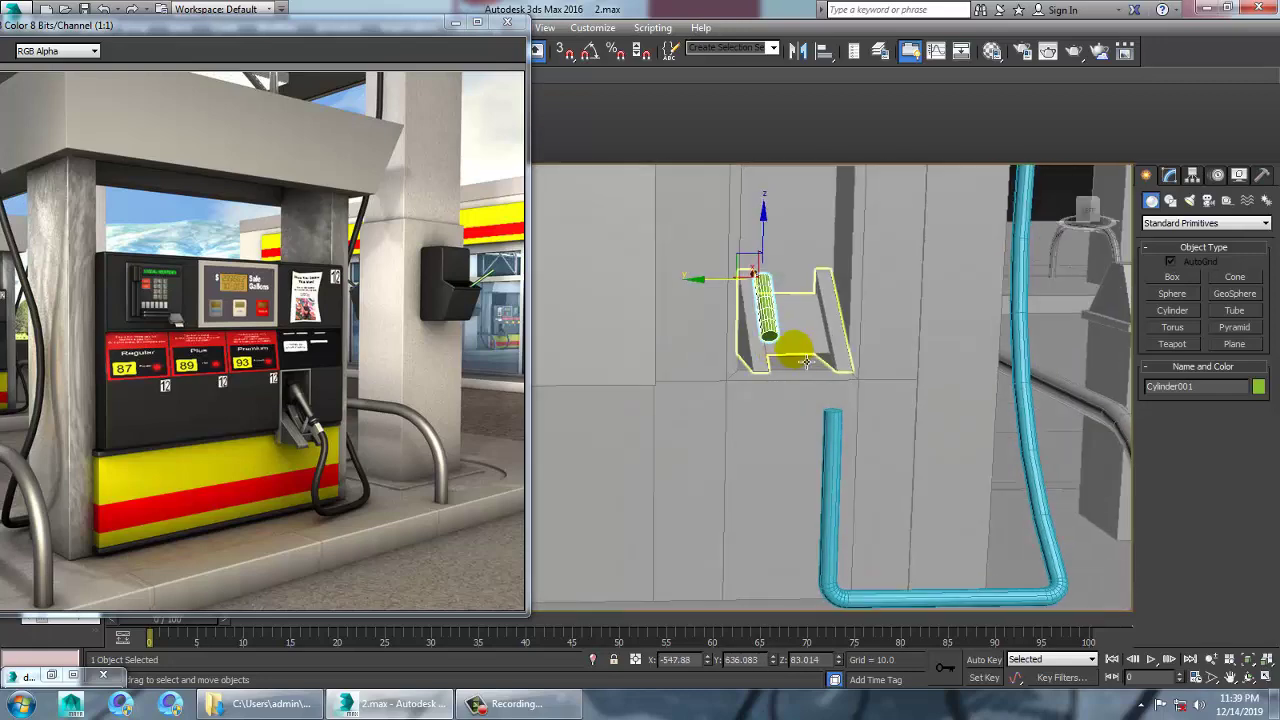
left_click_drag(720, 281, 747, 297)
middle_click_drag(800, 305, 930, 318, "alt")
left_click_drag(737, 277, 686, 277)
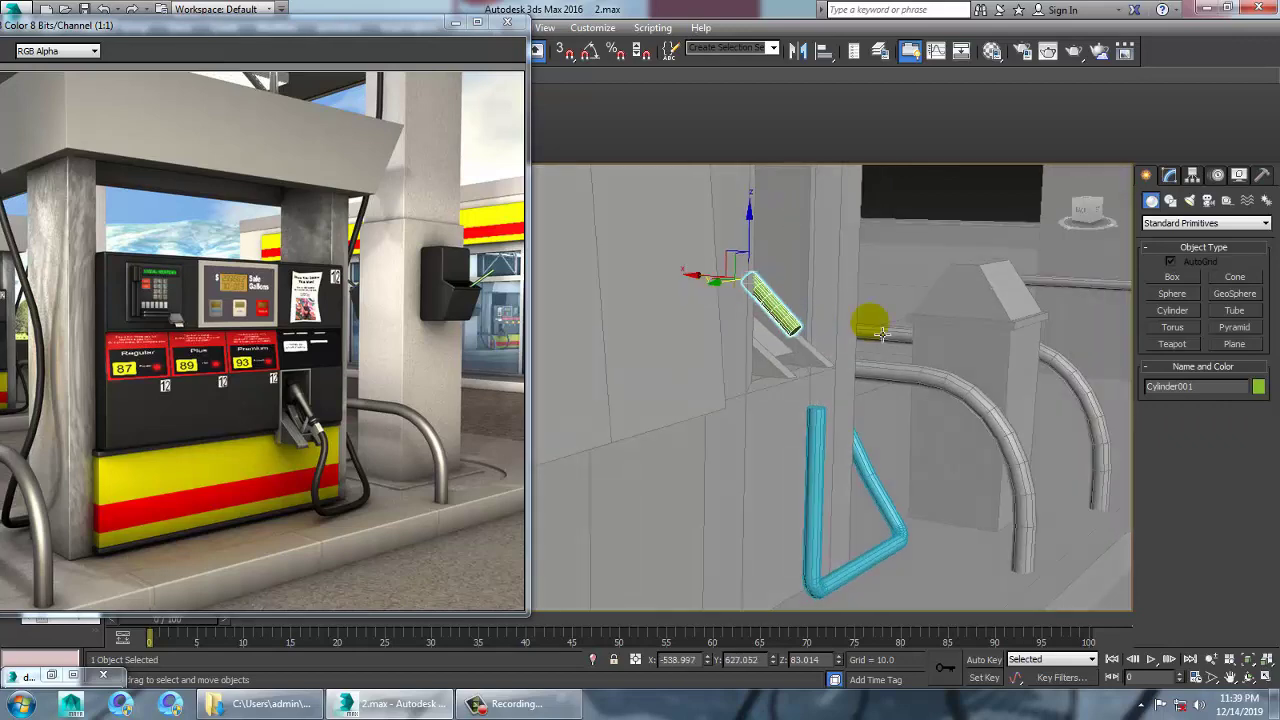
- Lower the cylinder into the nozzle holder to about Z 79.4 and shift it sideways to about Y 625.9
mouse_move(866, 320)
middle_mouse_down("alt")
mouse_move(873, 333)
mouse_move(856, 334)
middle_mouse_up("alt")
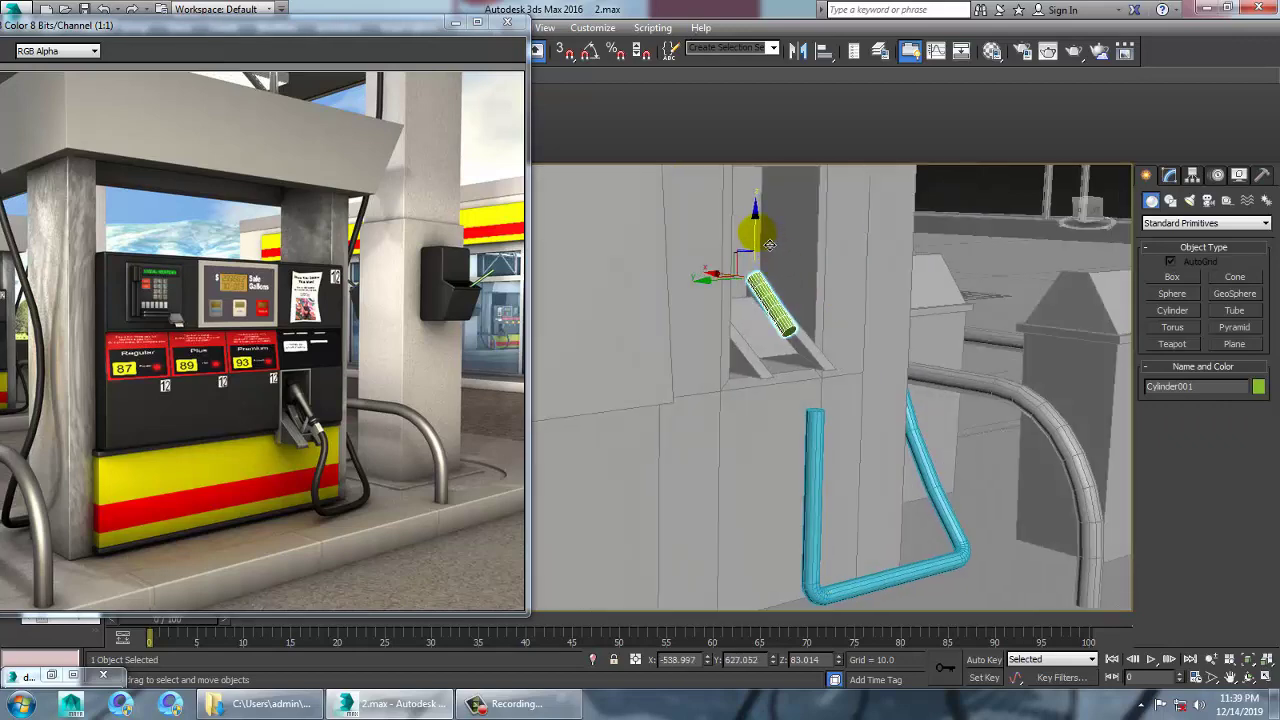
left_click_drag(766, 243, 766, 263)
scroll(790, 290, "up", 5)
scroll(690, 345, "down", 3)
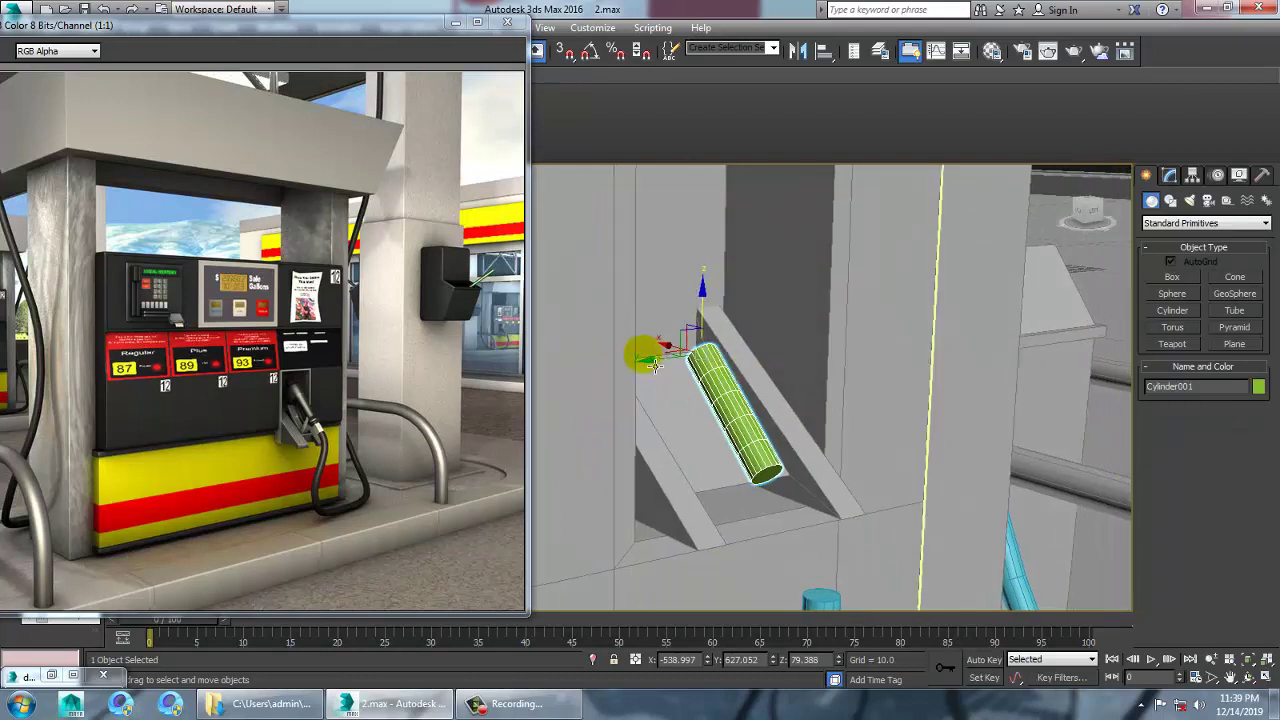
left_click_drag(664, 372, 674, 372)
middle_click_drag(824, 399, 849, 339)
- Set the cylinder's height segments to 3 and convert it to Editable Poly
left_click(1170, 175)
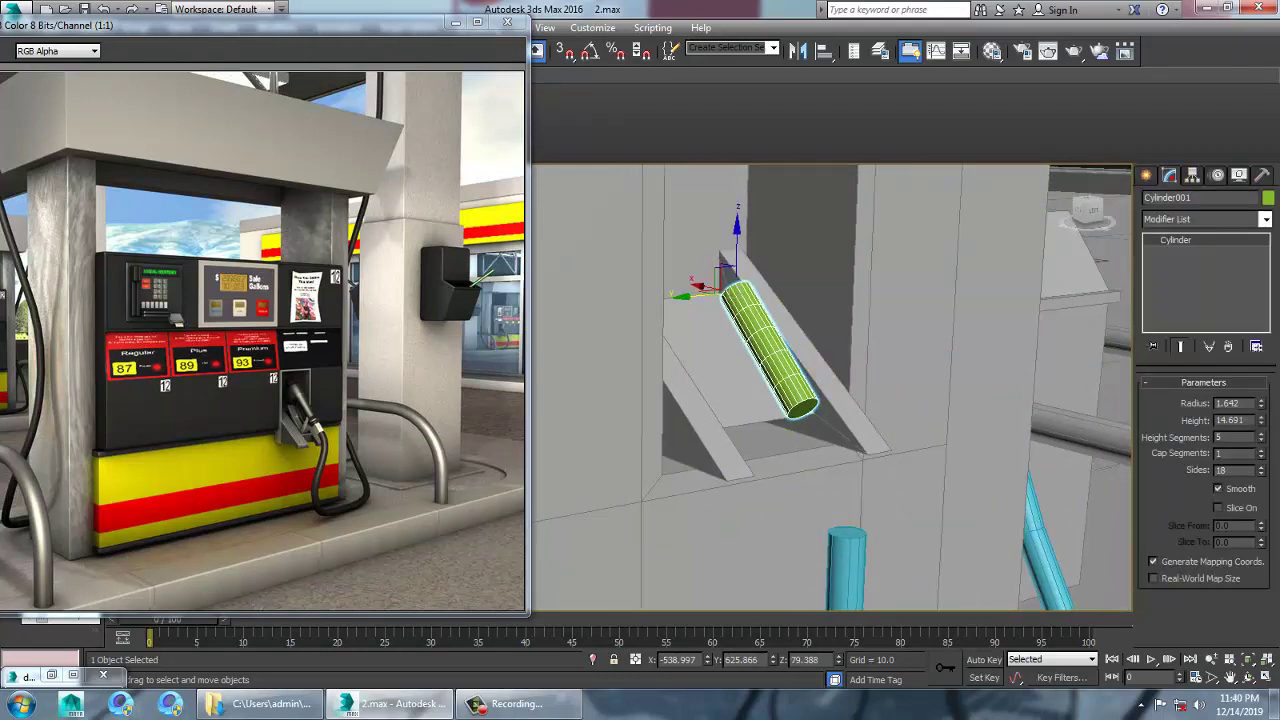
left_click(1262, 432)
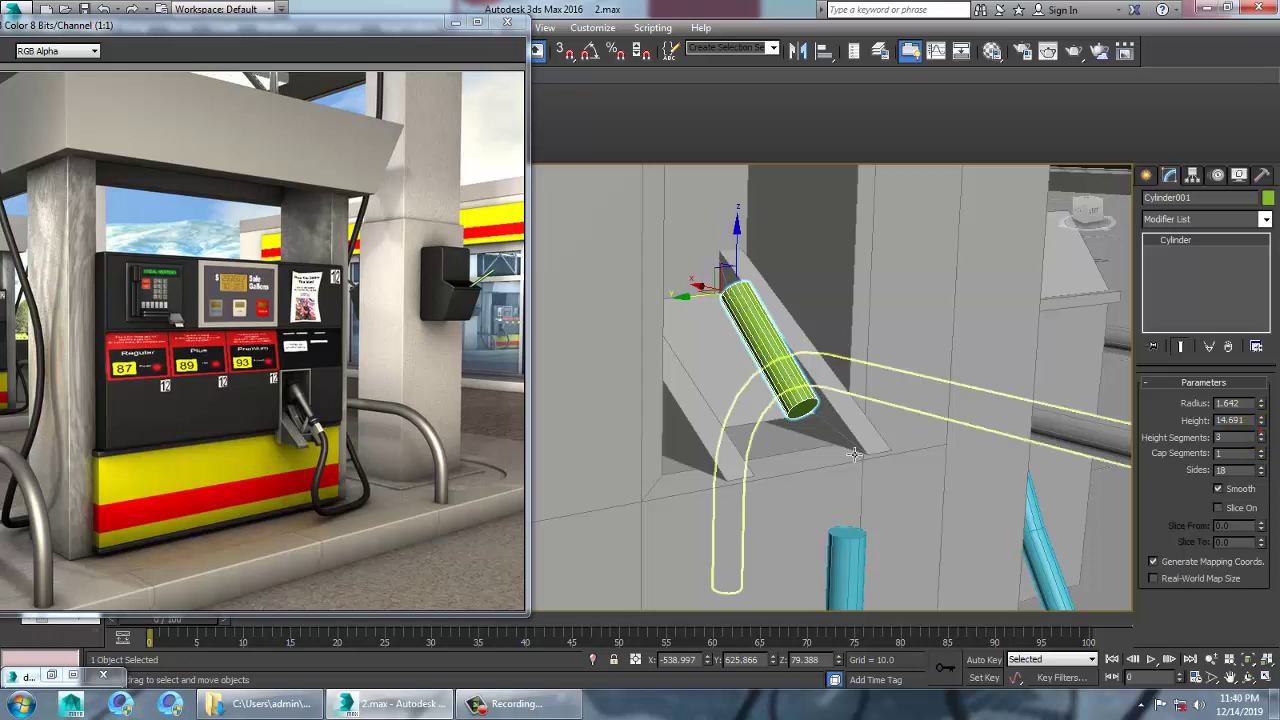
scroll(785, 400, "up", 1)
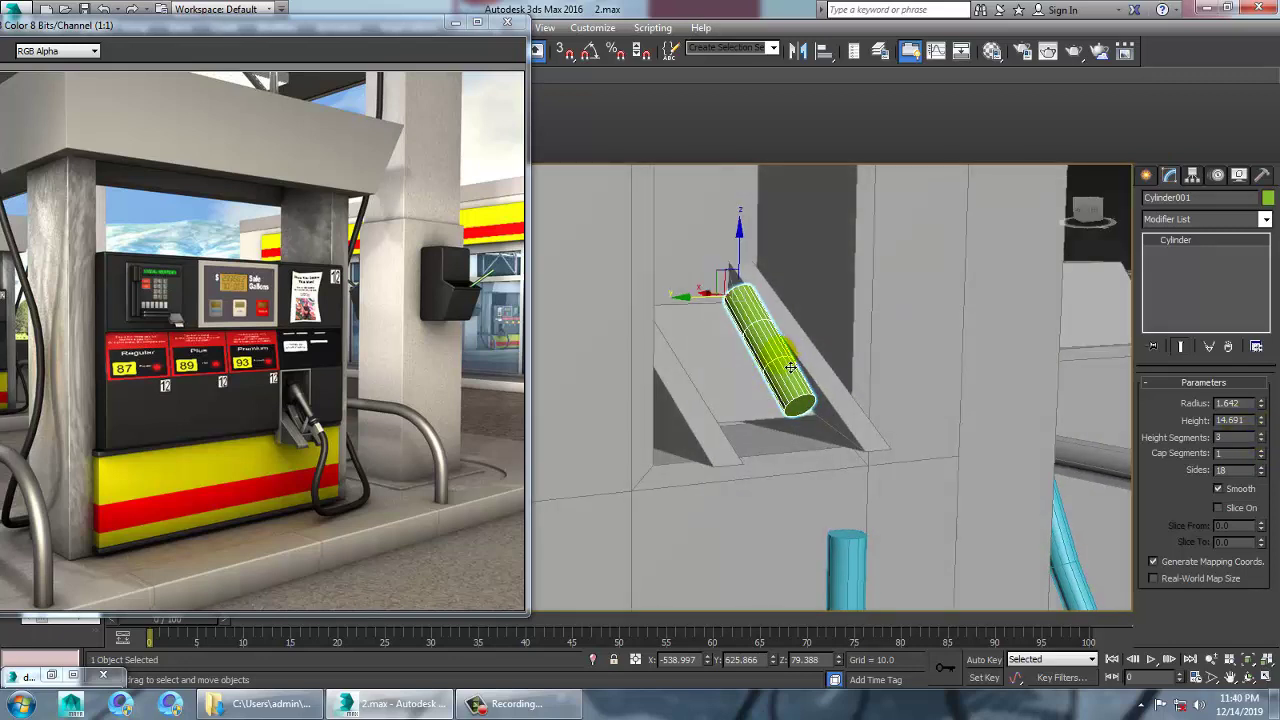
right_click(784, 350)
mouse_move(886, 513)
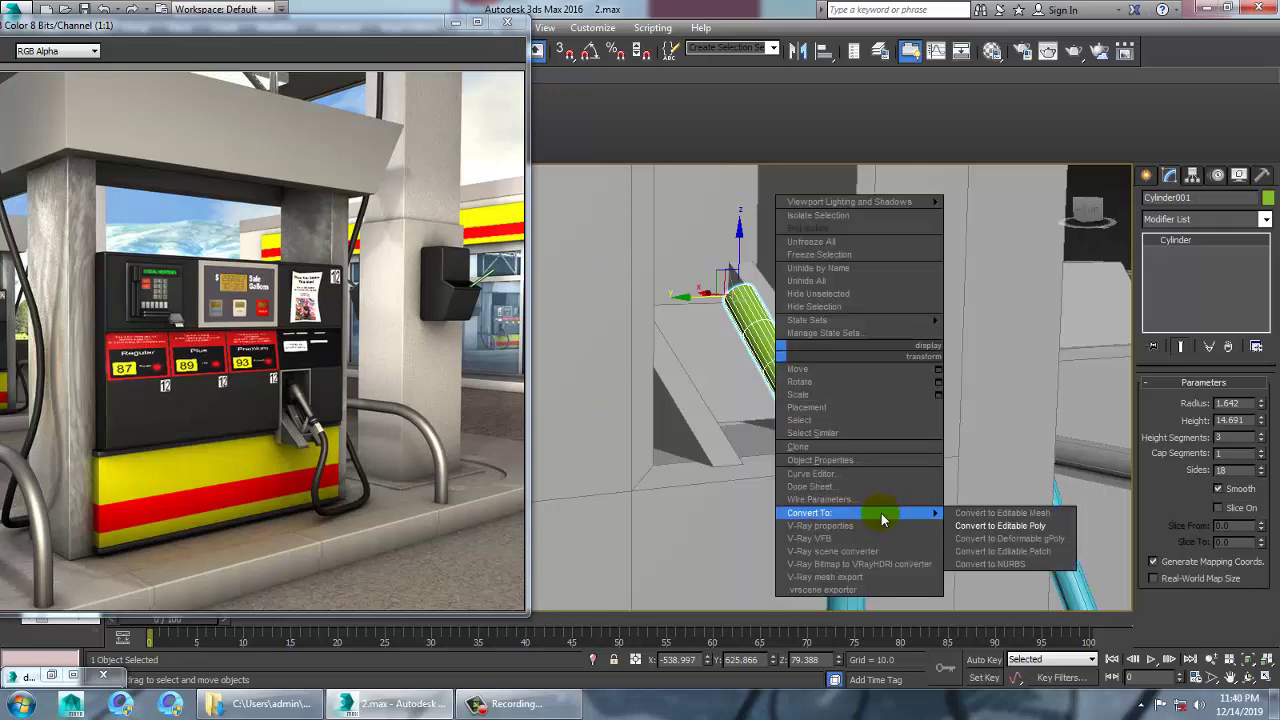
left_click(1036, 530)
- Isolate the cylinder and inset its upper end cap polygon slightly, leaving a narrow rim
key("alt+q")
middle_click_drag(860, 388, 690, 385, "alt")
key("4")
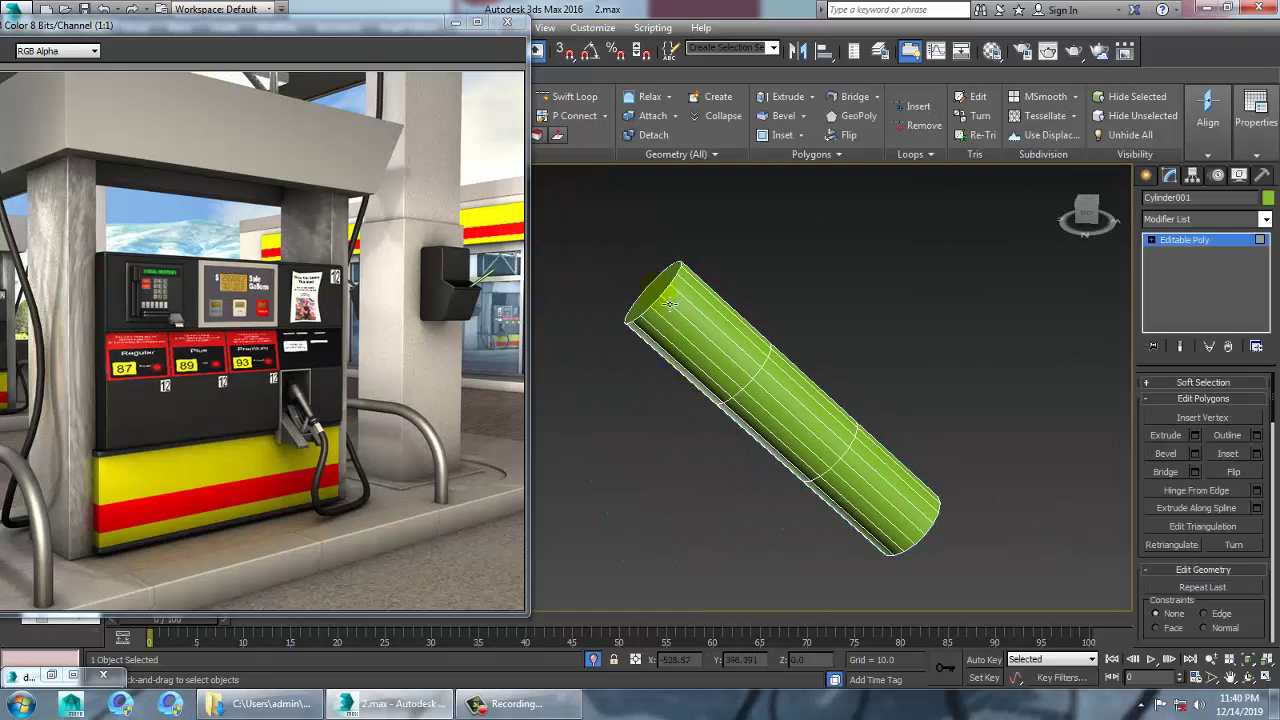
left_click(658, 298)
left_click(1257, 454)
middle_click_drag(870, 400, 709, 429, "alt")
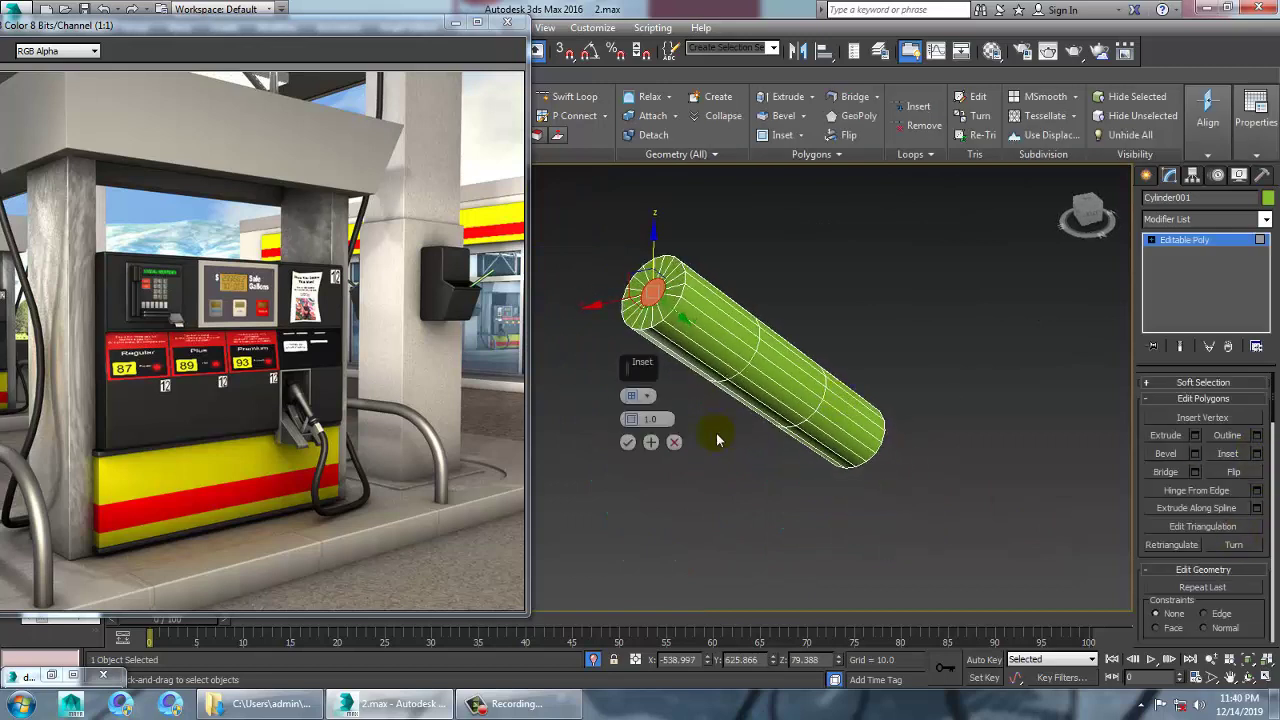
left_click_drag(628, 419, 630, 426)
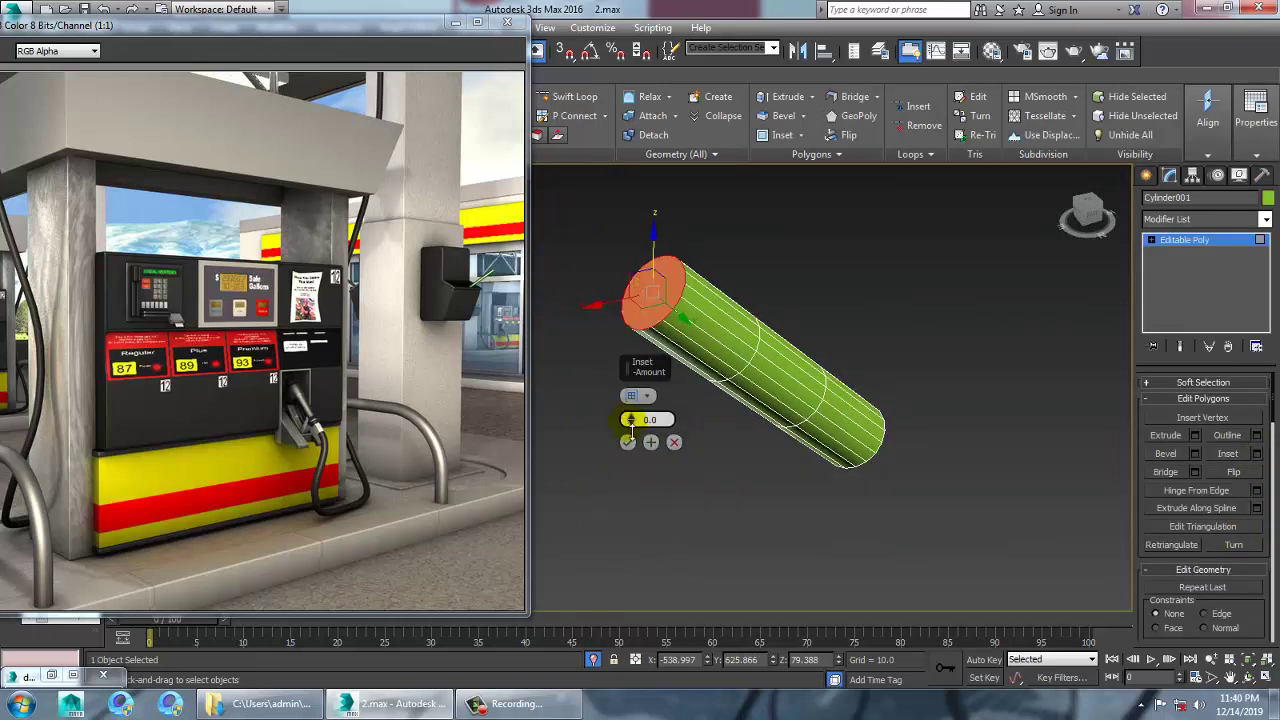
left_click(627, 442)
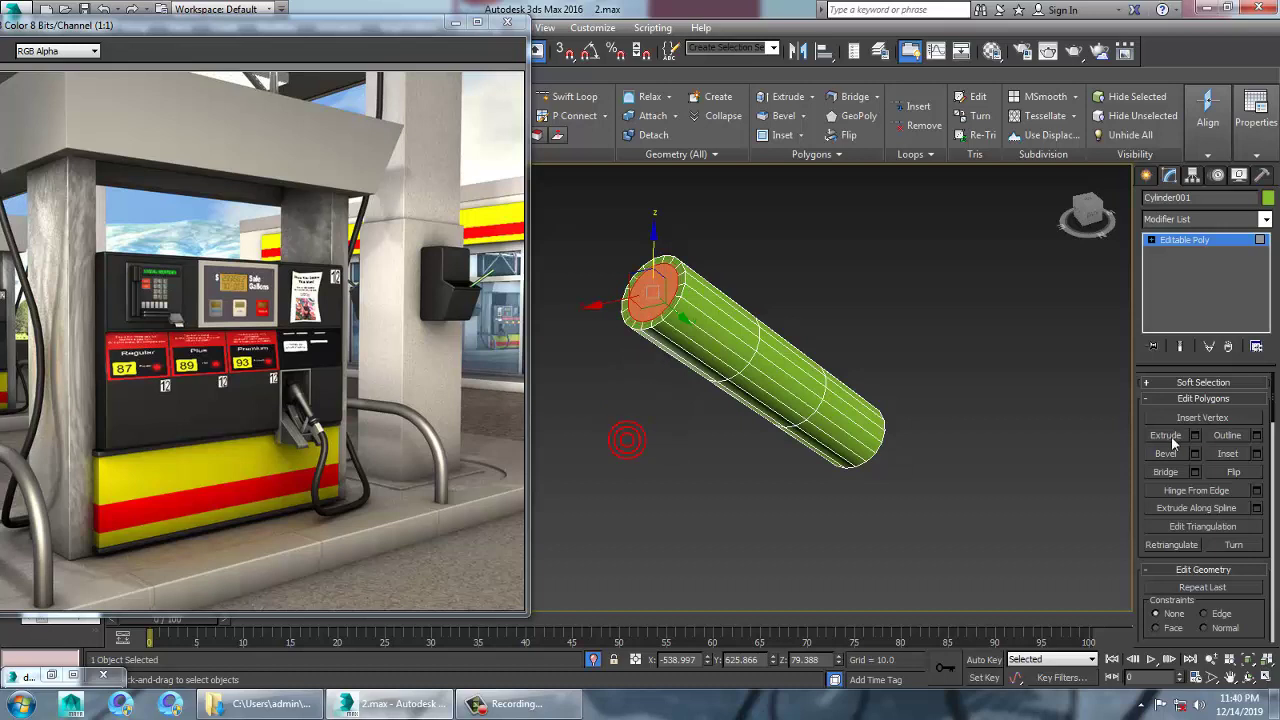
- Extrude the inset polygon on the cylinder's upper end by 10.0 to form the nozzle spout
left_click(1195, 435)
scroll(866, 380, "down", 4)
middle_click_drag(829, 366, 865, 398)
middle_click_drag(865, 398, 800, 412, "alt")
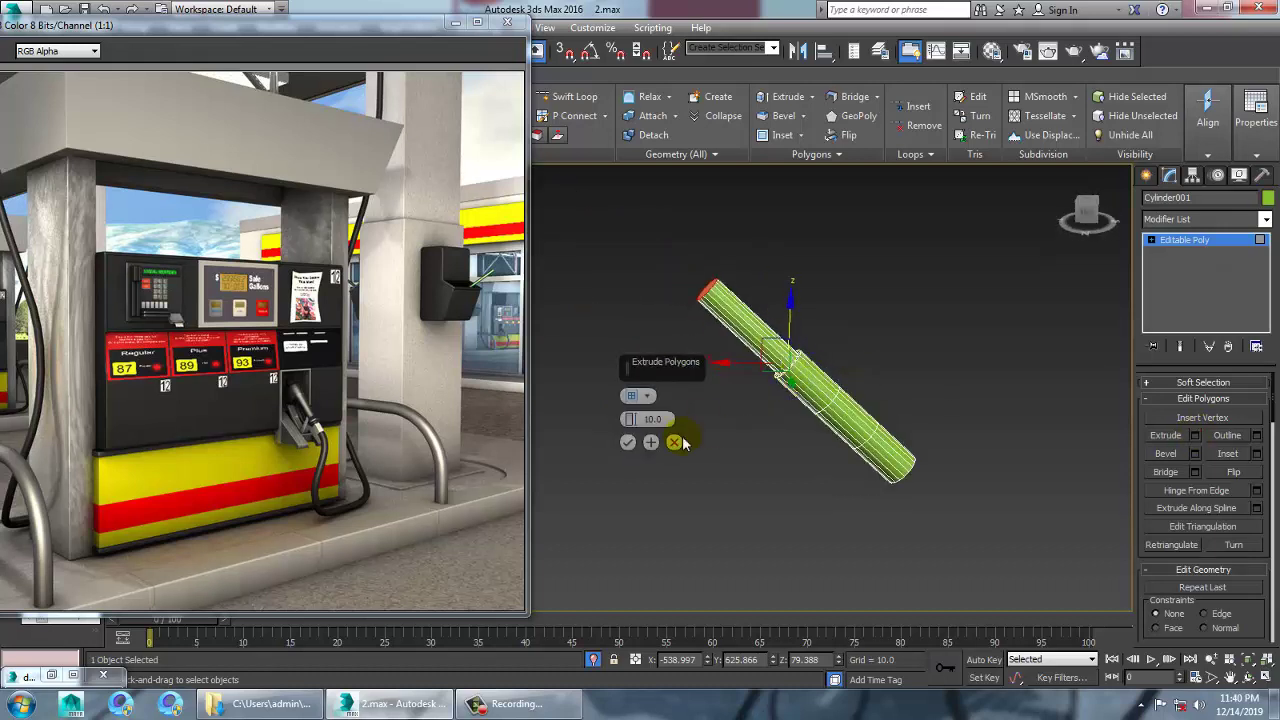
left_click(628, 443)
- Move the spout's end polygon outward and slightly down to about X -528.6, Z 84.4, bending the spout
key("e")
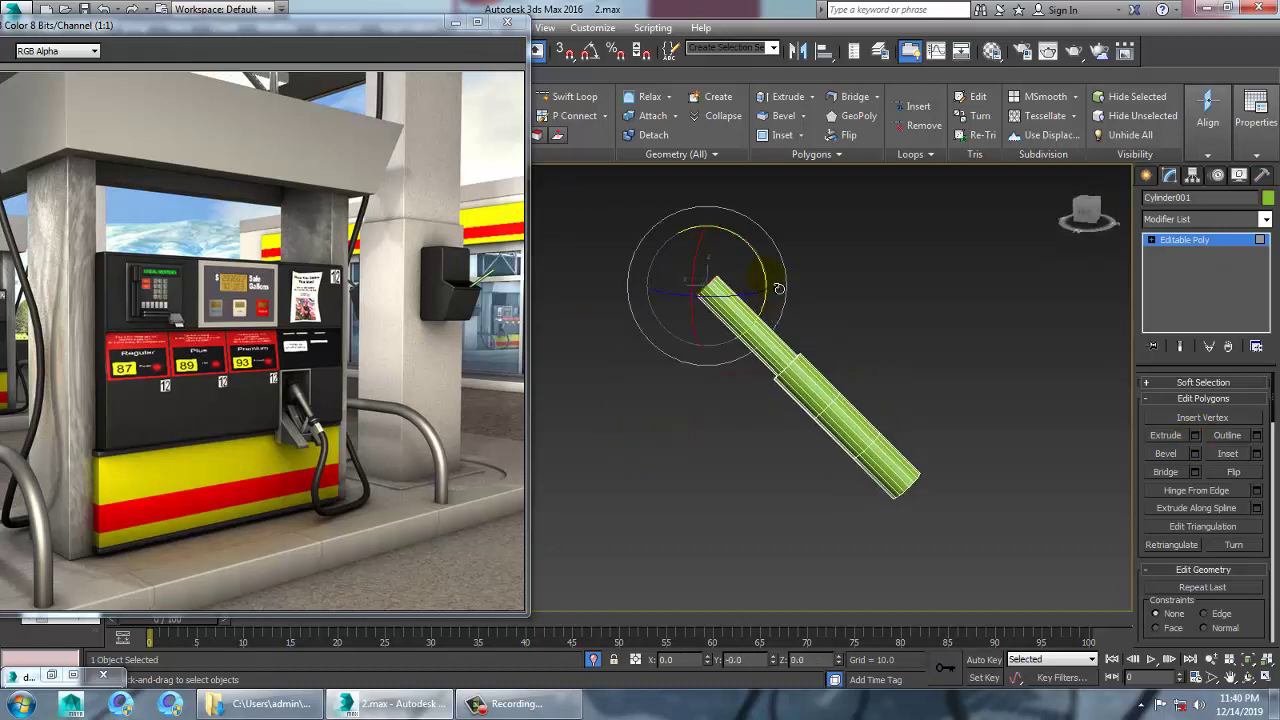
key("w")
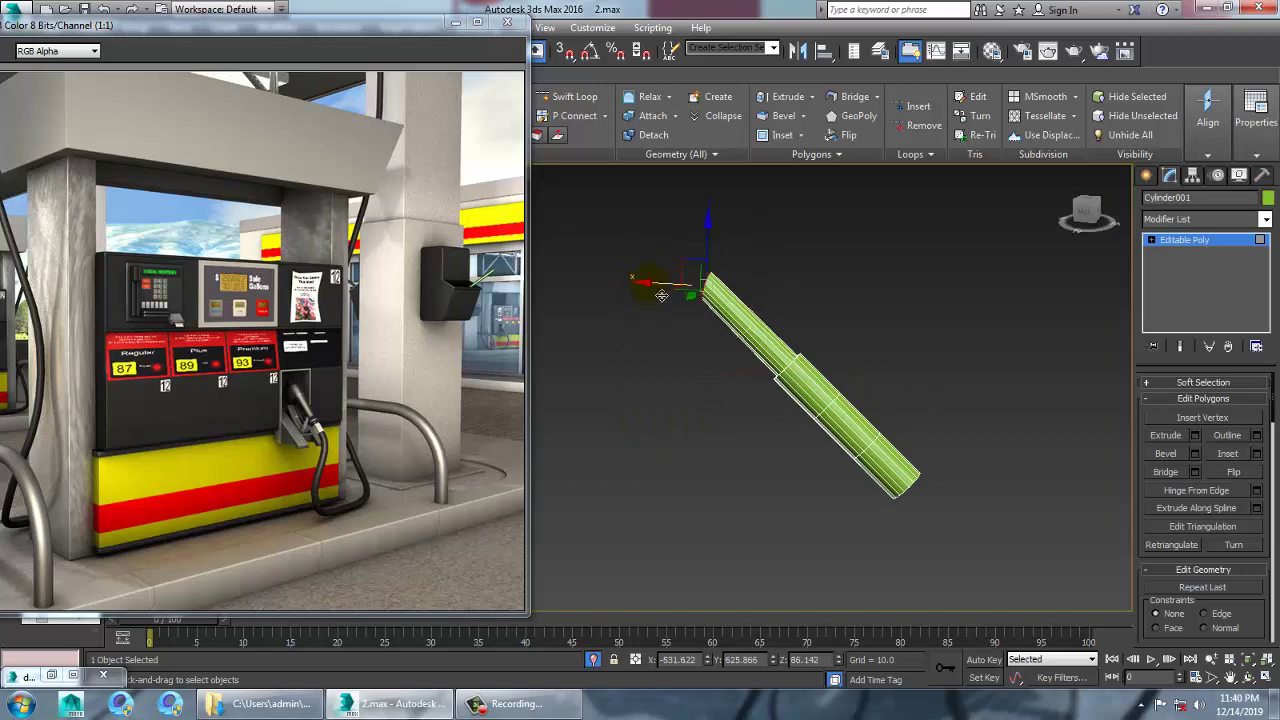
left_click_drag(661, 295, 631, 308)
left_click_drag(686, 247, 686, 268)
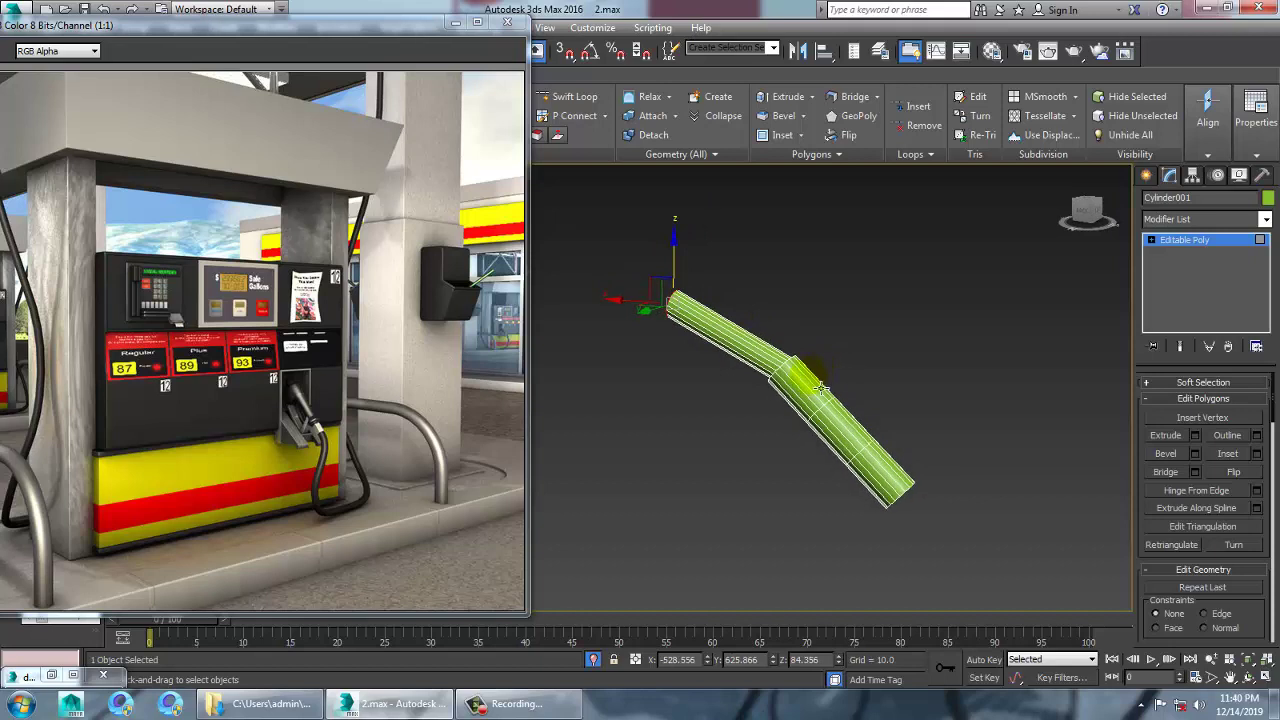
- Insert two edge loops across the bent spout with Swift Loop
left_click(1178, 245)
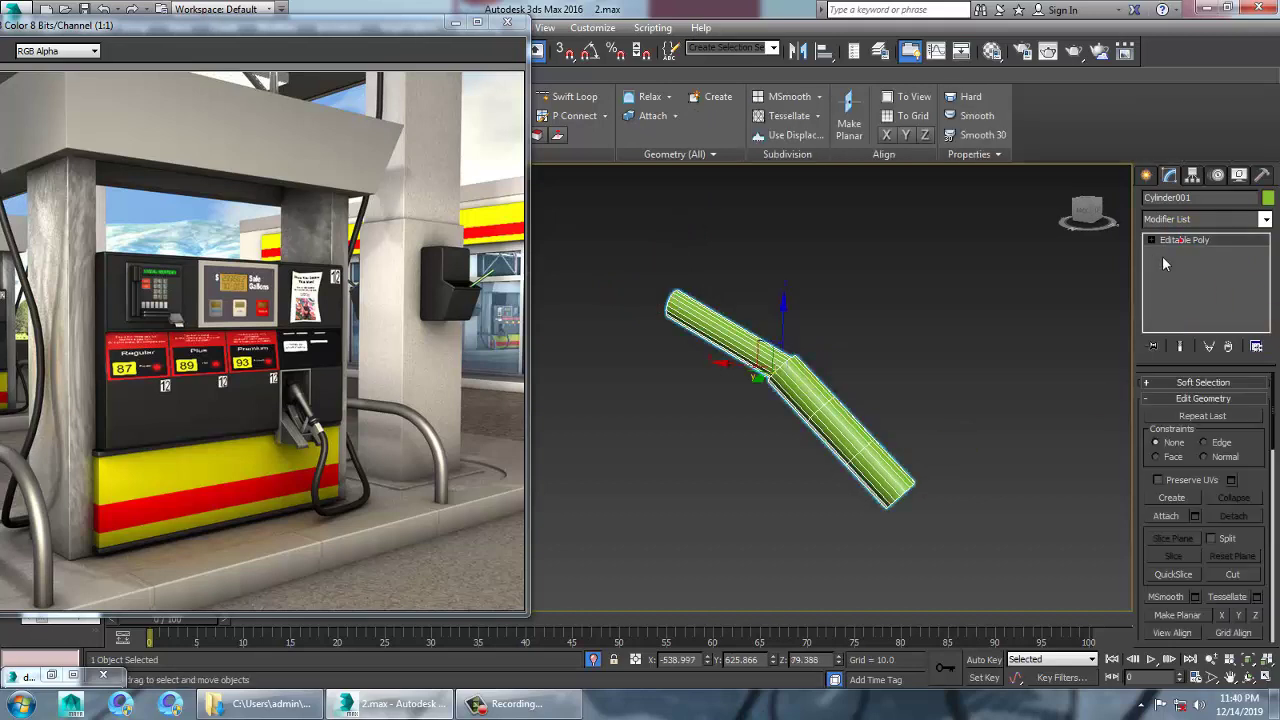
left_click(594, 100)
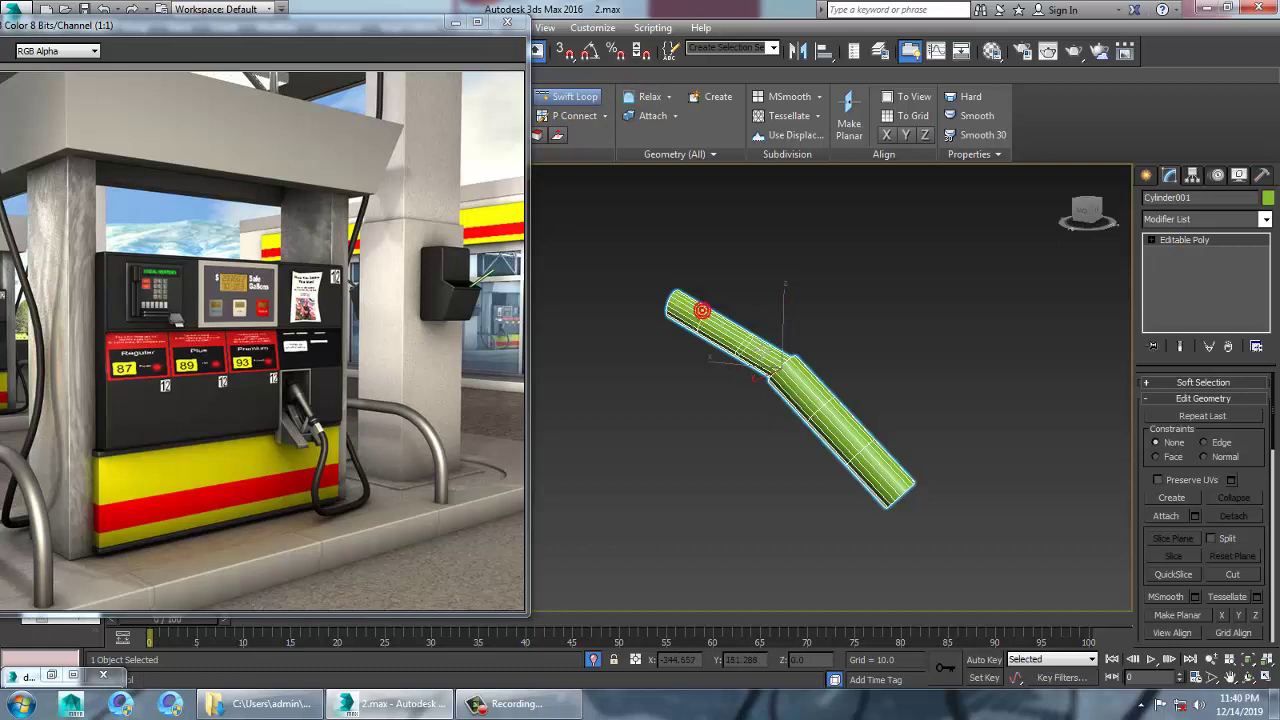
left_click(745, 345)
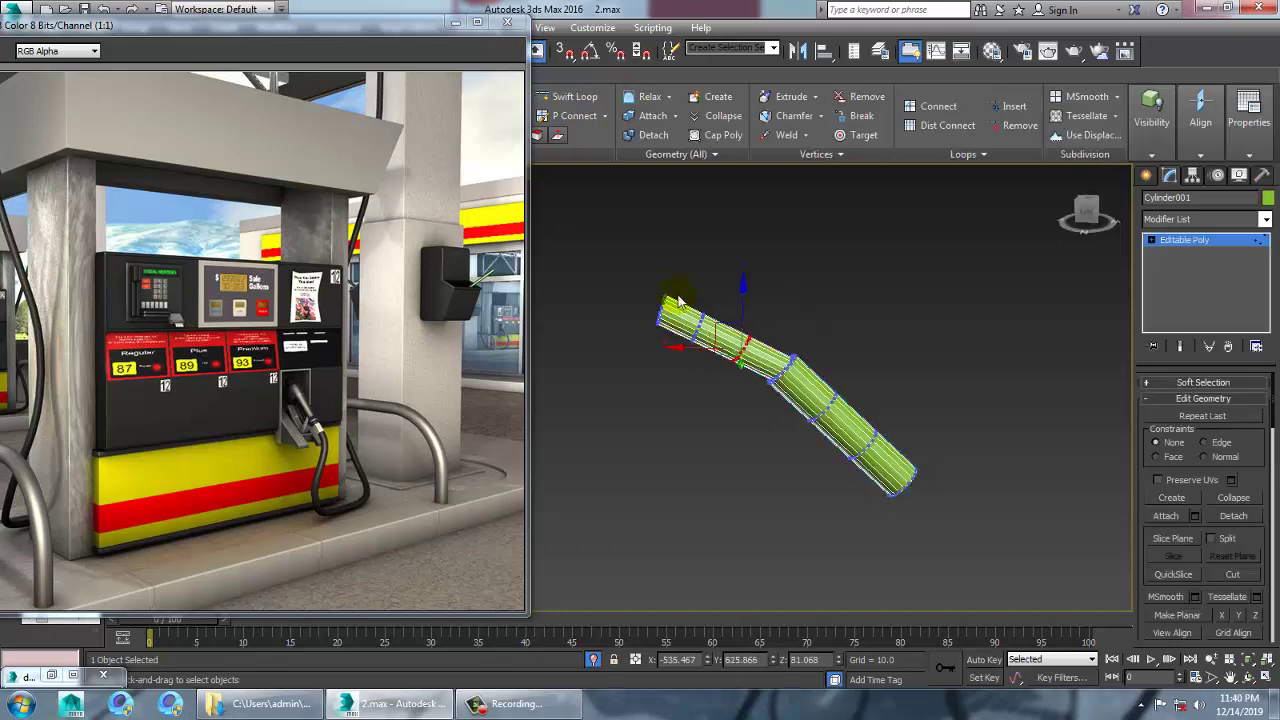
- Shift the vertex rings of the two spout loops to round the bend and scale down the ring at the tip
key("1")
key("1")
left_click_drag(680, 293, 729, 337)
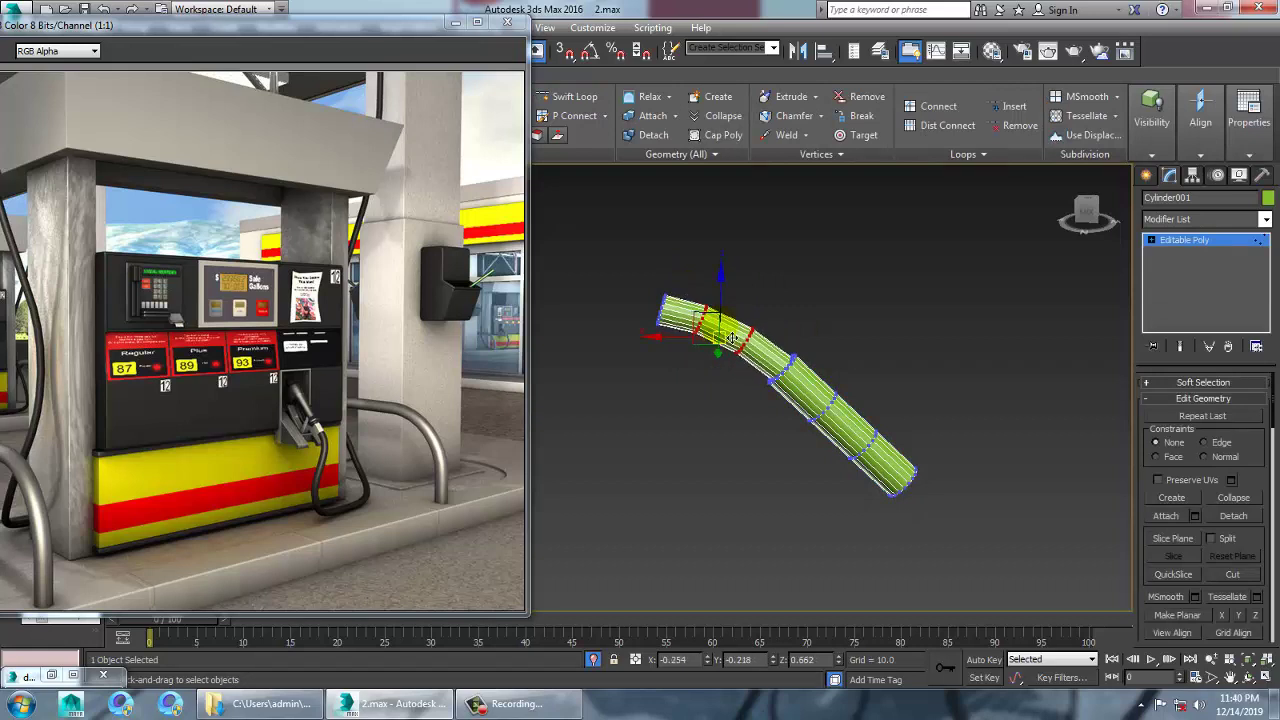
key("1")
left_click_drag(592, 250, 669, 357)
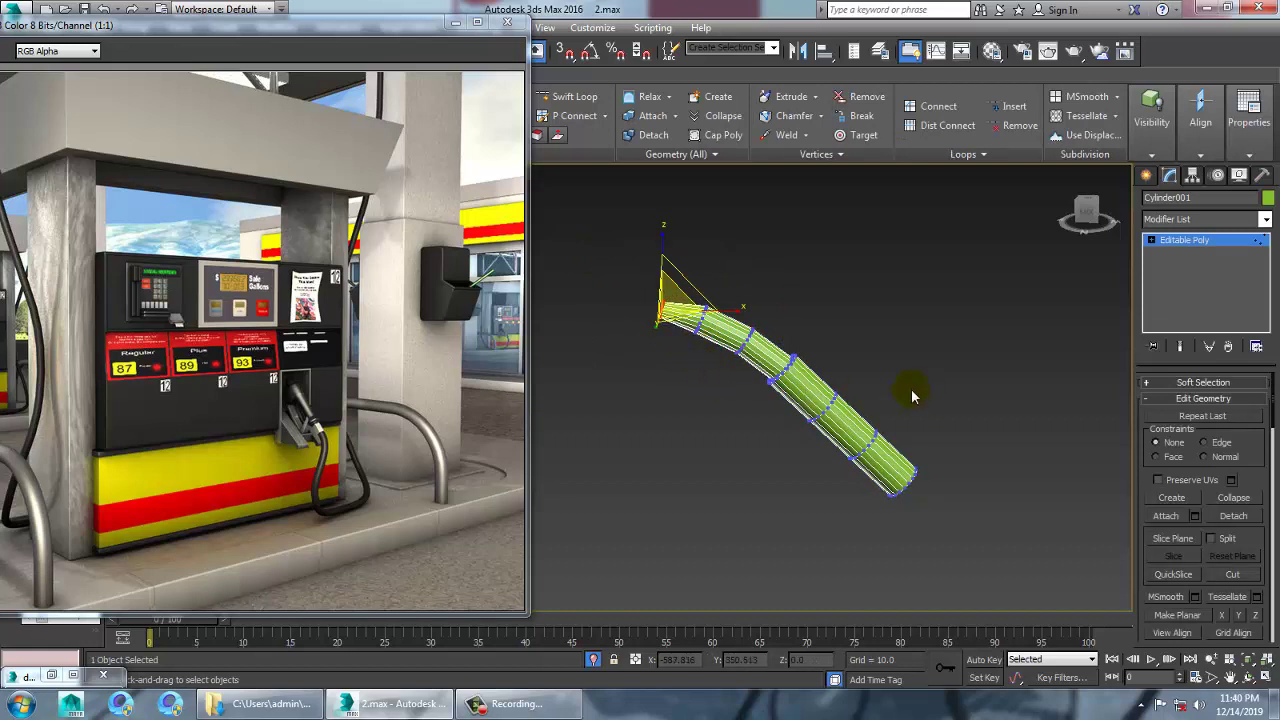
- End the isolation of the nozzle and return to object-level editing of its Editable Poly
middle_click_drag(861, 365, 842, 425, "alt")
right_click(859, 312)
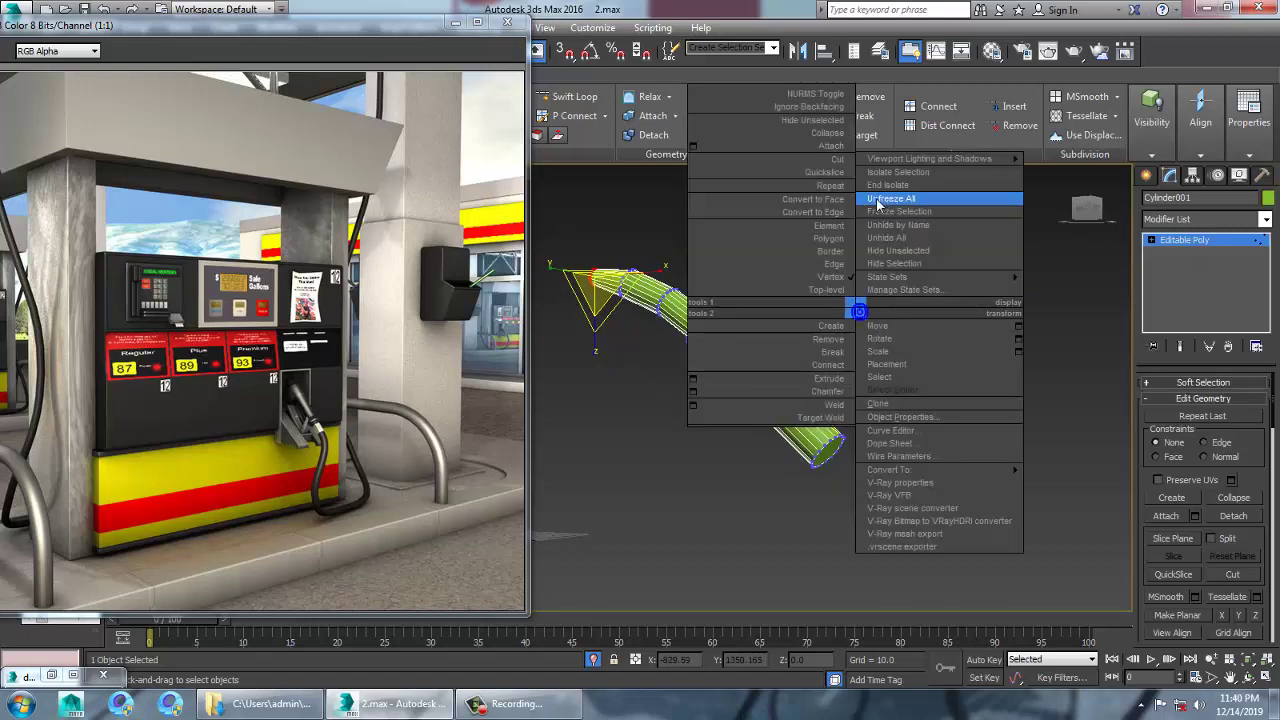
left_click(878, 199)
middle_click_drag(890, 181, 752, 343, "alt")
scroll(780, 332, "down", 5)
left_click(1201, 240)
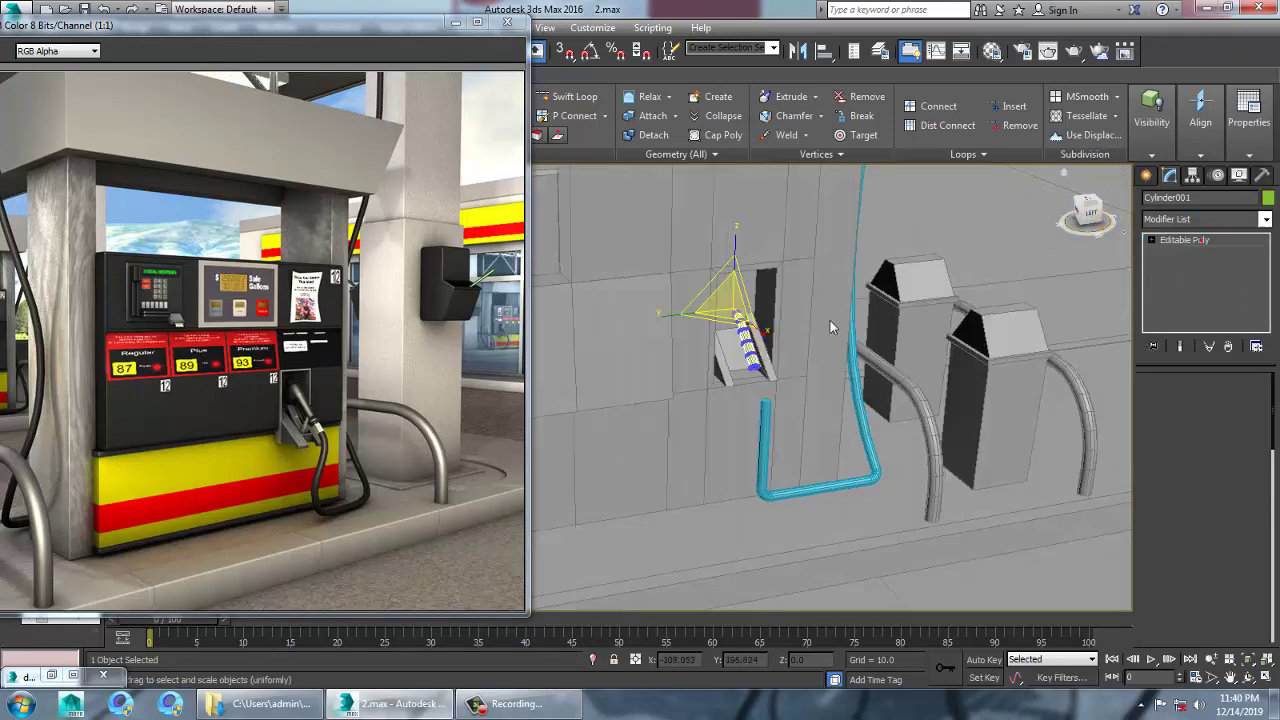
- Raise the nozzle above the holder plates and scale it up uniformly to about 130%
middle_click_drag(830, 327, 760, 346, "alt")
key("w")
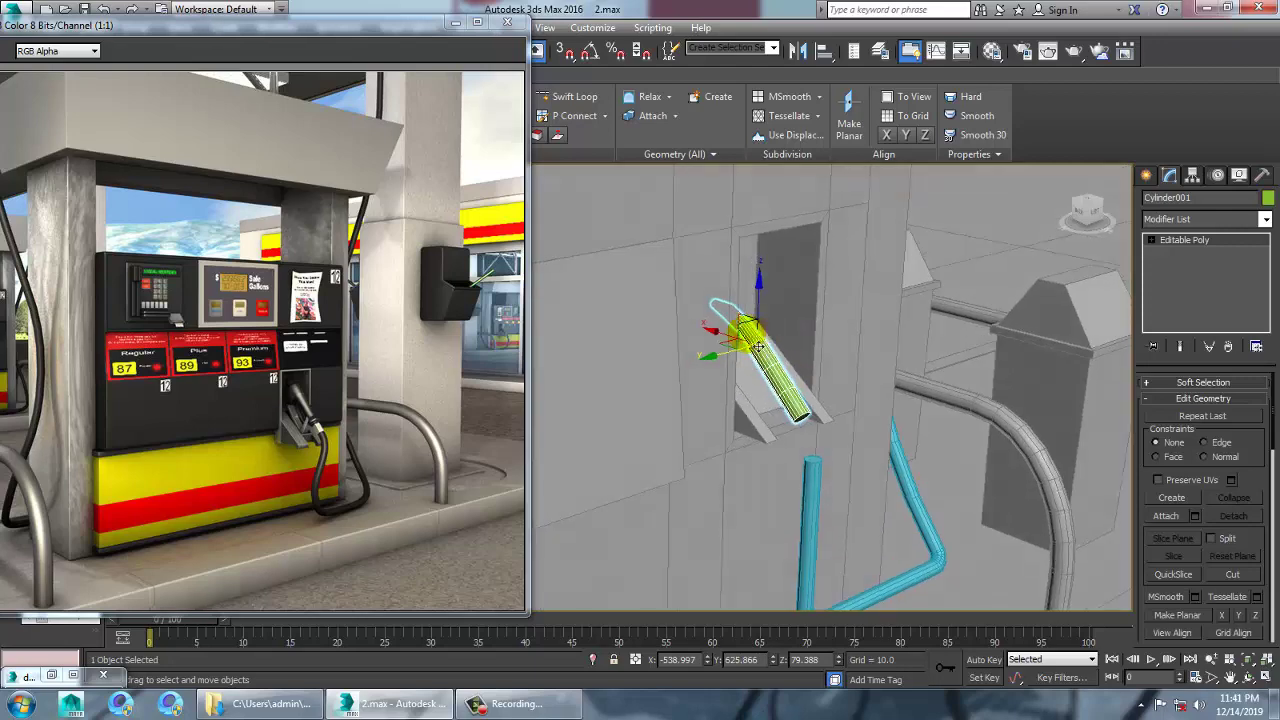
left_click_drag(768, 305, 782, 267)
middle_click_drag(782, 267, 765, 292, "alt")
key("r")
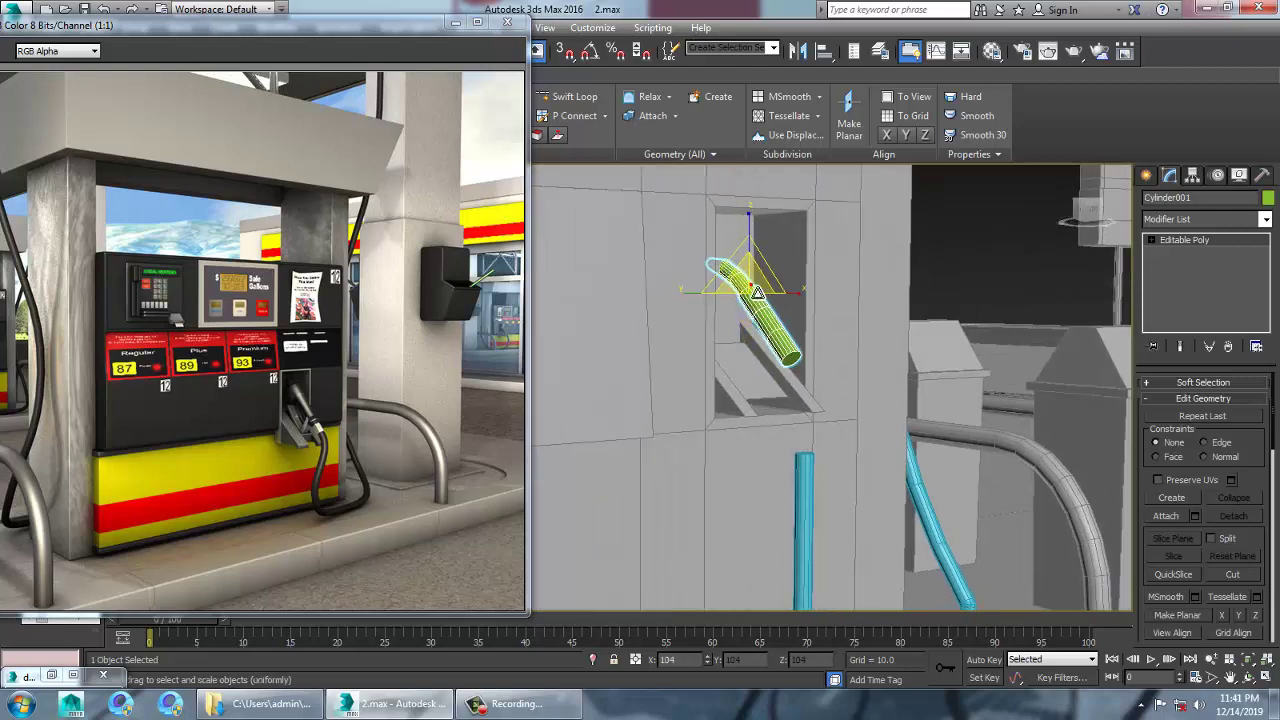
left_click_drag(757, 293, 759, 287)
- Inset the polygon on the nozzle body's lower end cap, leaving a narrow rim
middle_click_drag(782, 293, 820, 368, "alt")
scroll(831, 375, "up", 5)
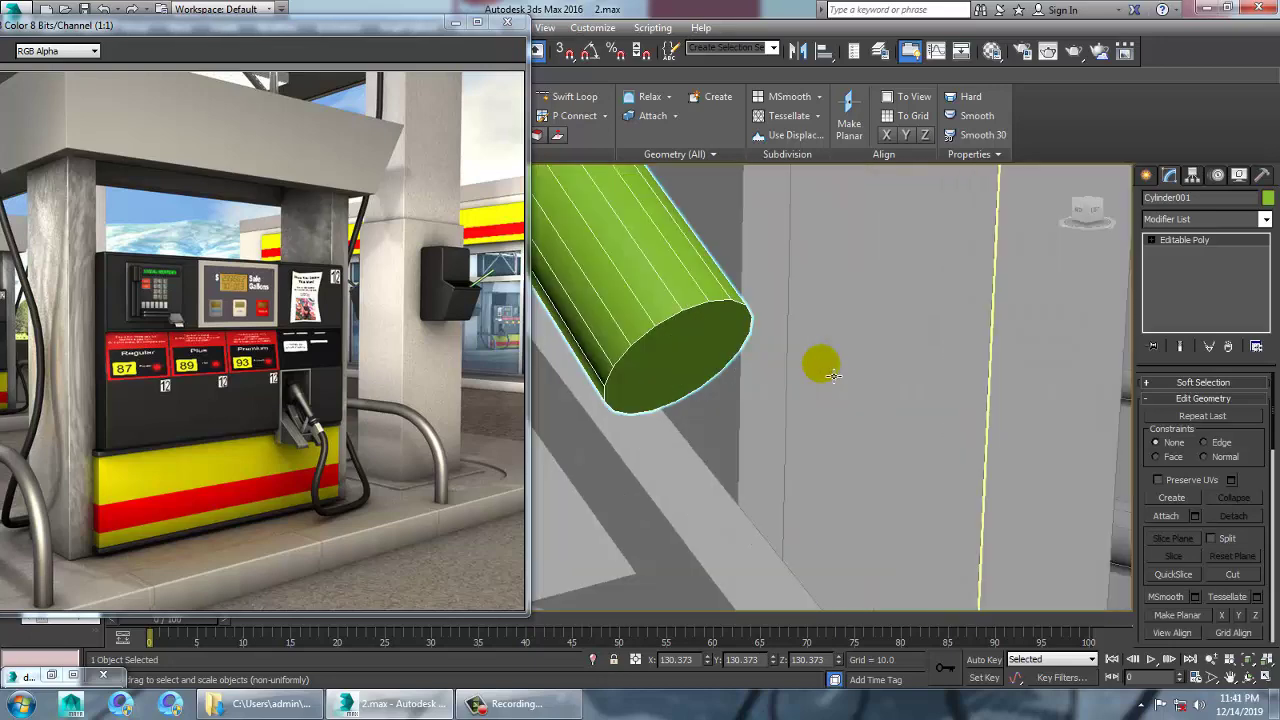
key("4")
left_click(680, 355)
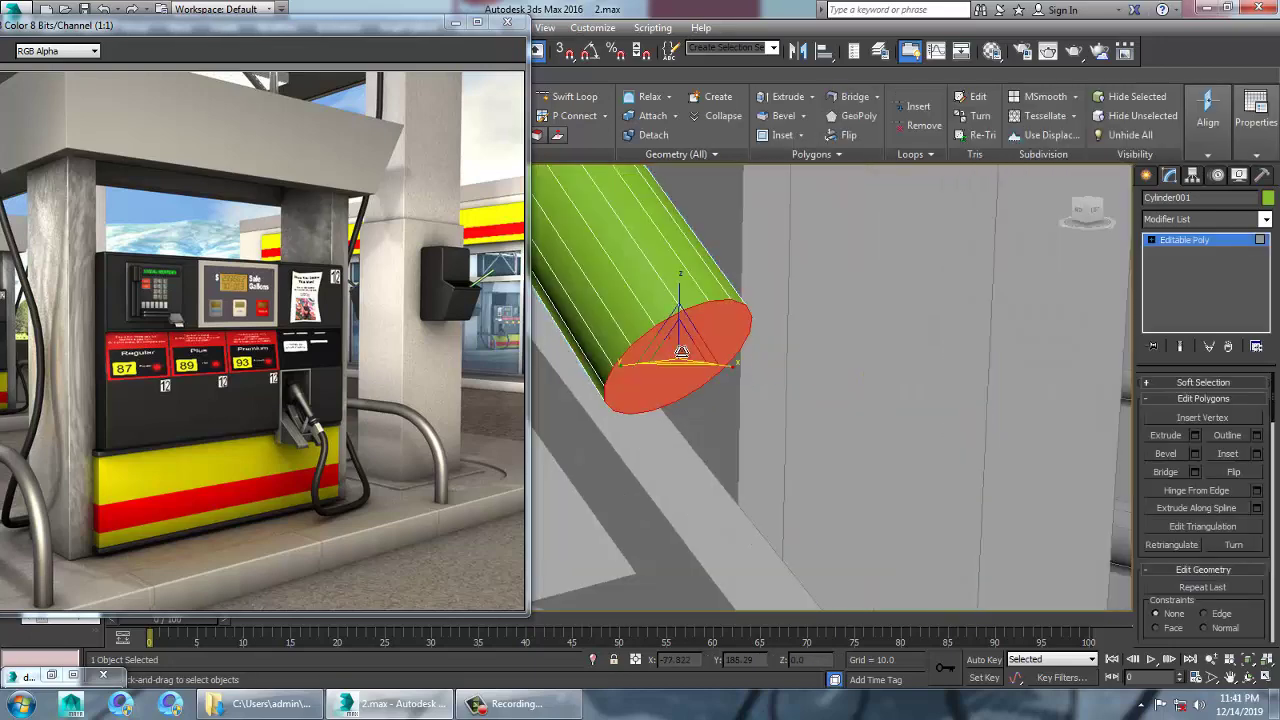
left_click(1257, 453)
left_click_drag(635, 425, 638, 422)
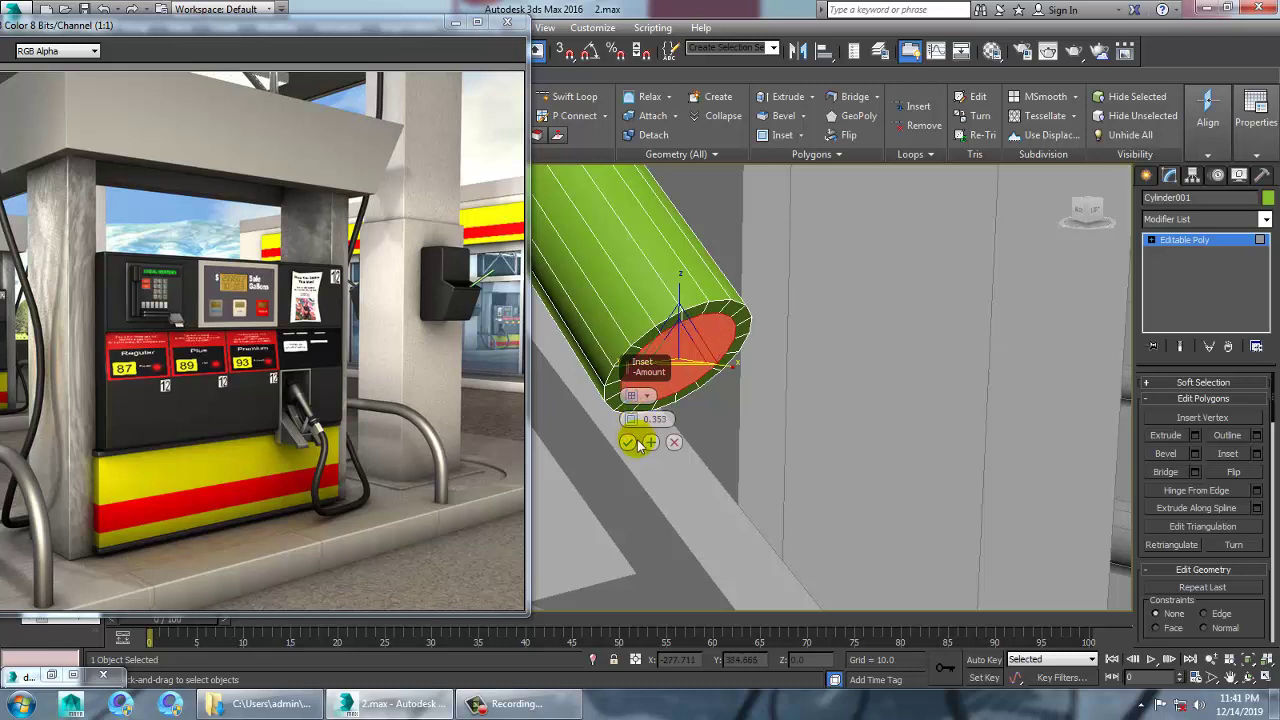
left_click_drag(632, 421, 635, 428)
left_click(628, 440)
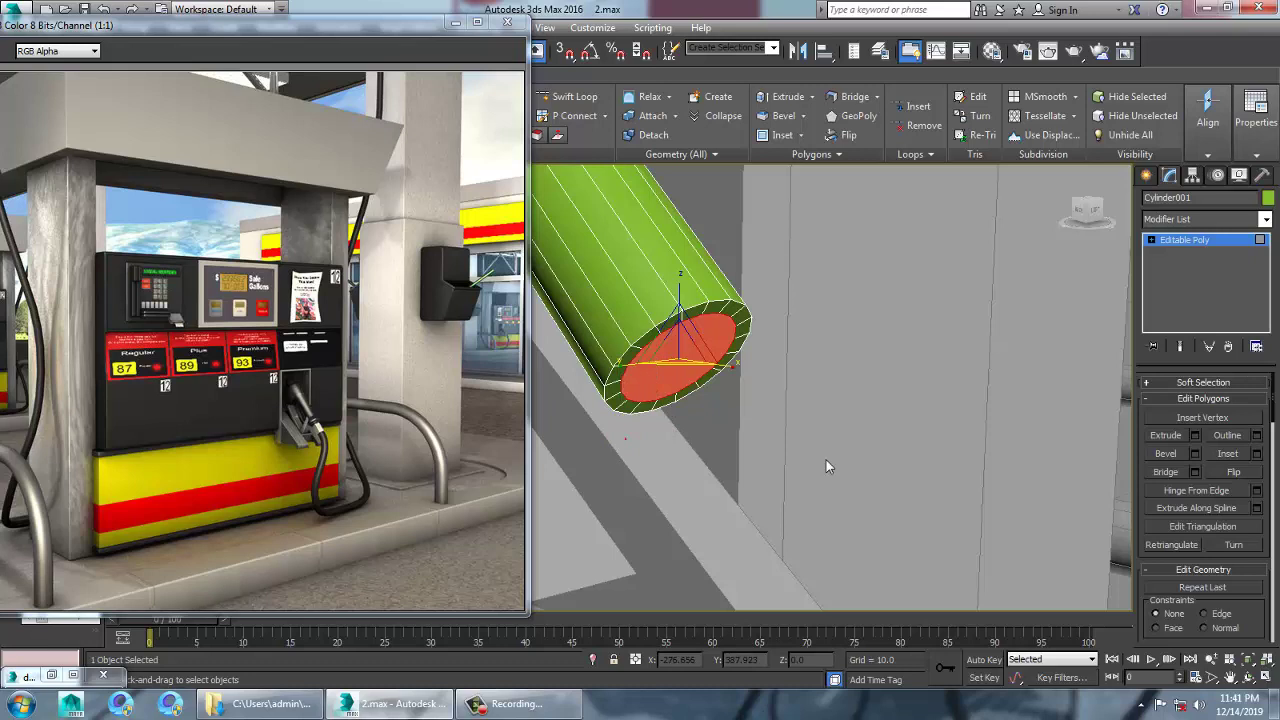
- Extrude the inset lower cap polygon into a short stub for the hose connection
left_click(1193, 437)
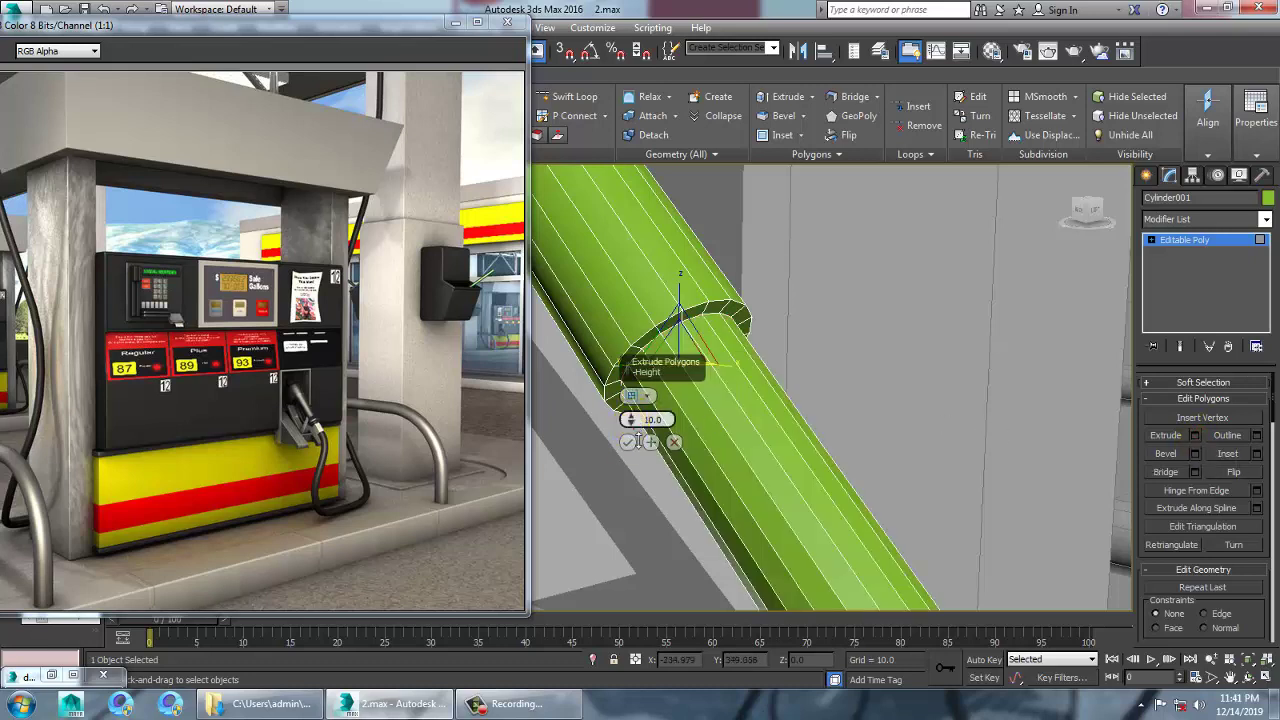
left_click_drag(631, 421, 645, 460)
left_click(628, 443)
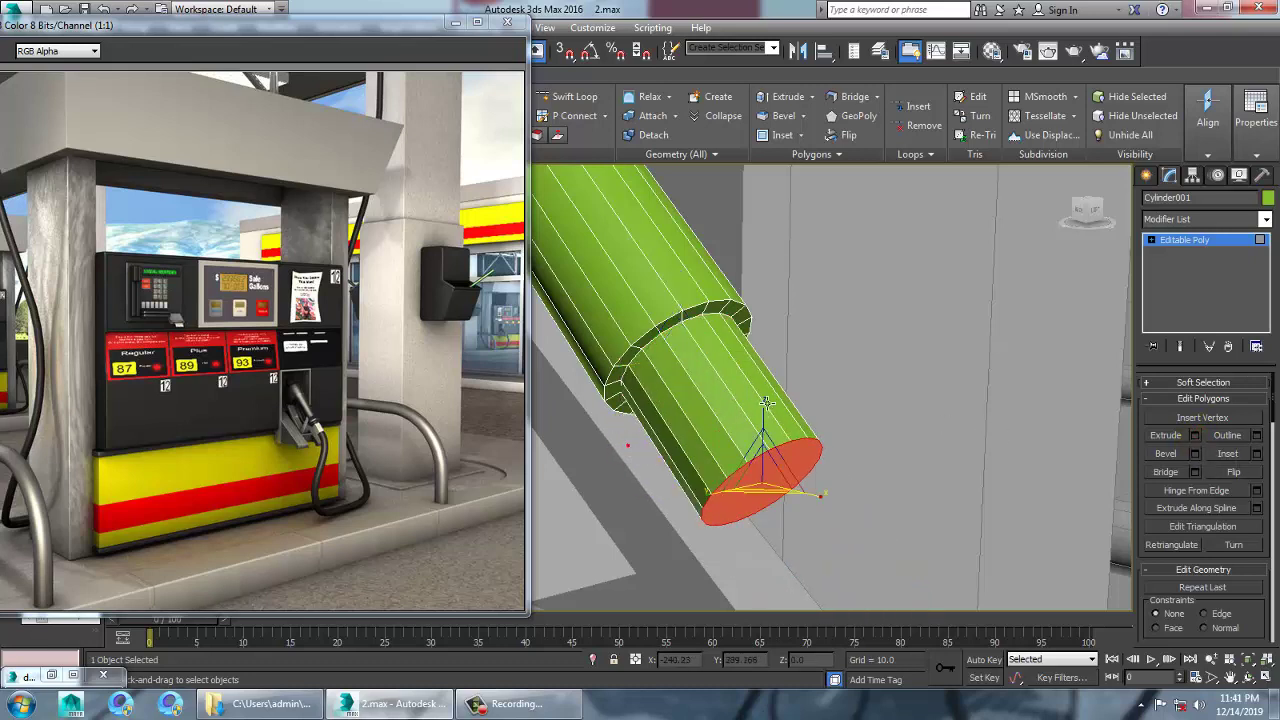
- Rotate the stub's end face and move it downward so the stub angles toward the hose
key("e")
left_click_drag(808, 463, 820, 499)
key("w")
middle_click_drag(820, 499, 808, 448, "alt")
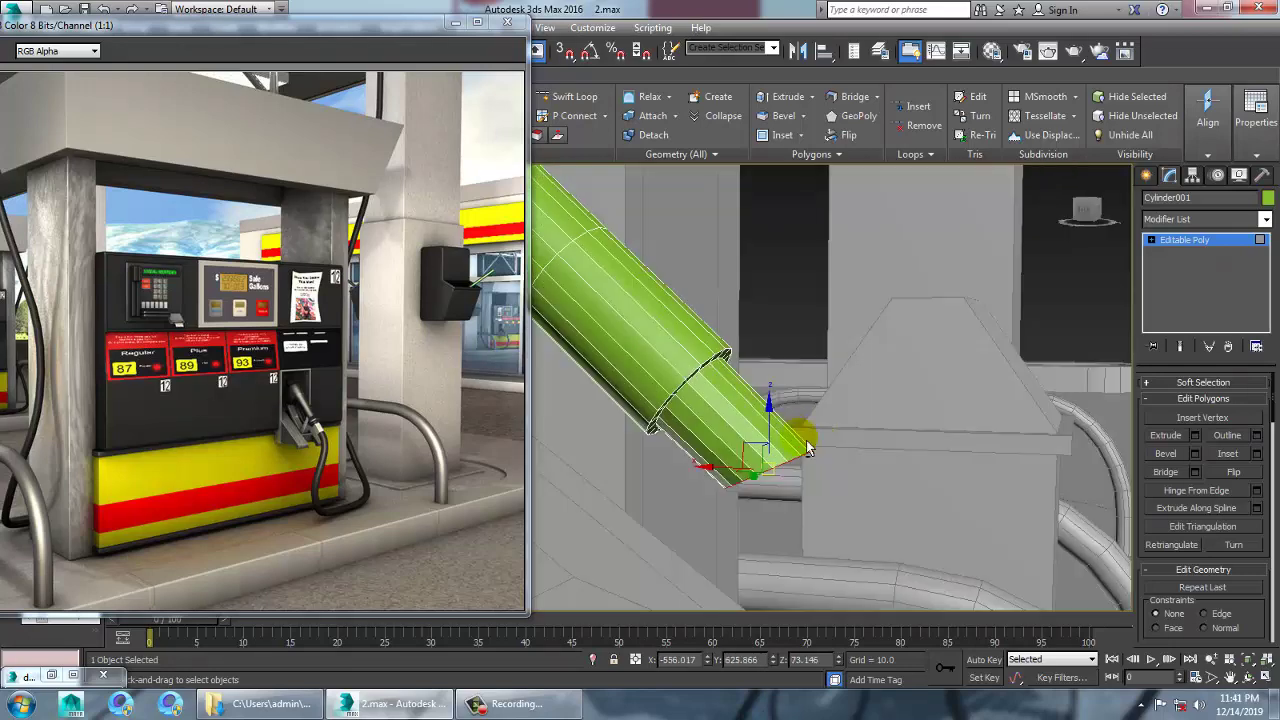
left_click_drag(791, 463, 793, 515)
- Isolate the nozzle and select two adjacent underside polygons on both the upper and lower segments of its body
scroll(785, 490, "down", 3)
middle_click_drag(730, 475, 735, 430, "alt")
scroll(757, 460, "down", 2)
middle_click_drag(735, 430, 931, 535)
scroll(776, 428, "up", 4)
scroll(735, 386, "up", 5)
scroll(751, 404, "down", 5)
middle_click_drag(640, 300, 877, 487)
middle_click_drag(710, 338, 1038, 288, "alt")
left_click(968, 272)
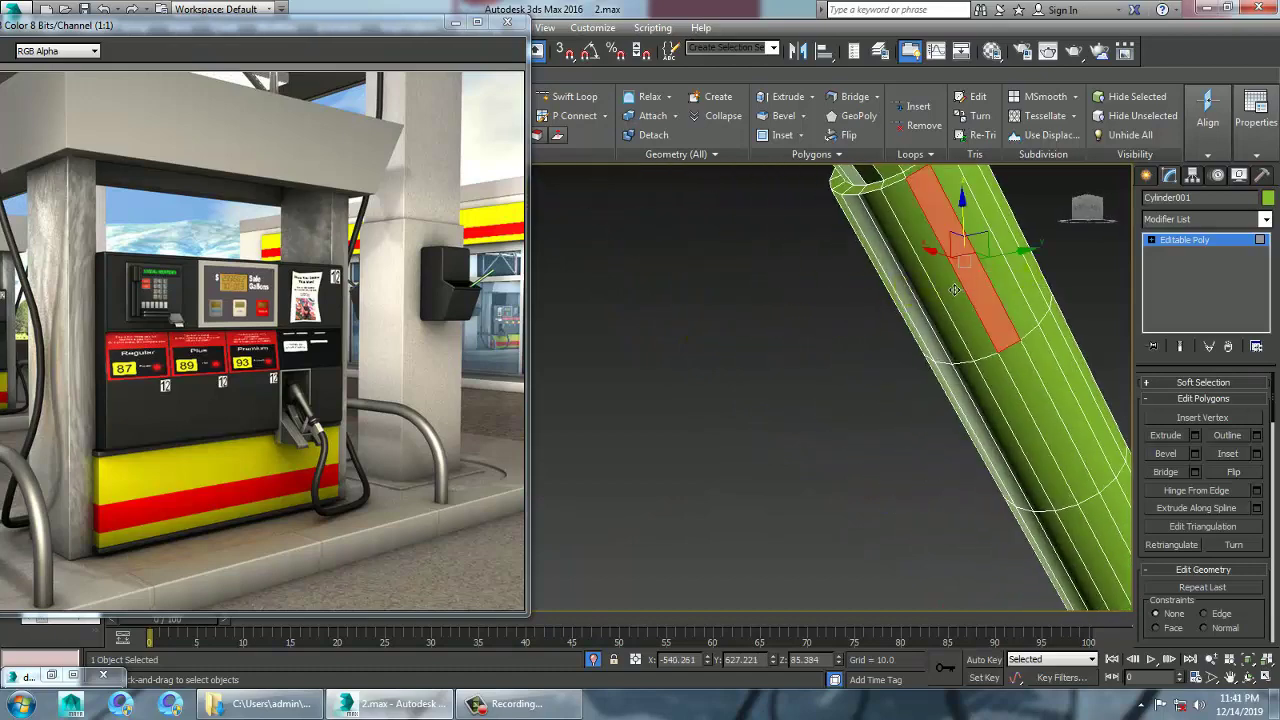
left_click(947, 280, "shift")
middle_click_drag(955, 289, 984, 284, "alt")
left_click(954, 284)
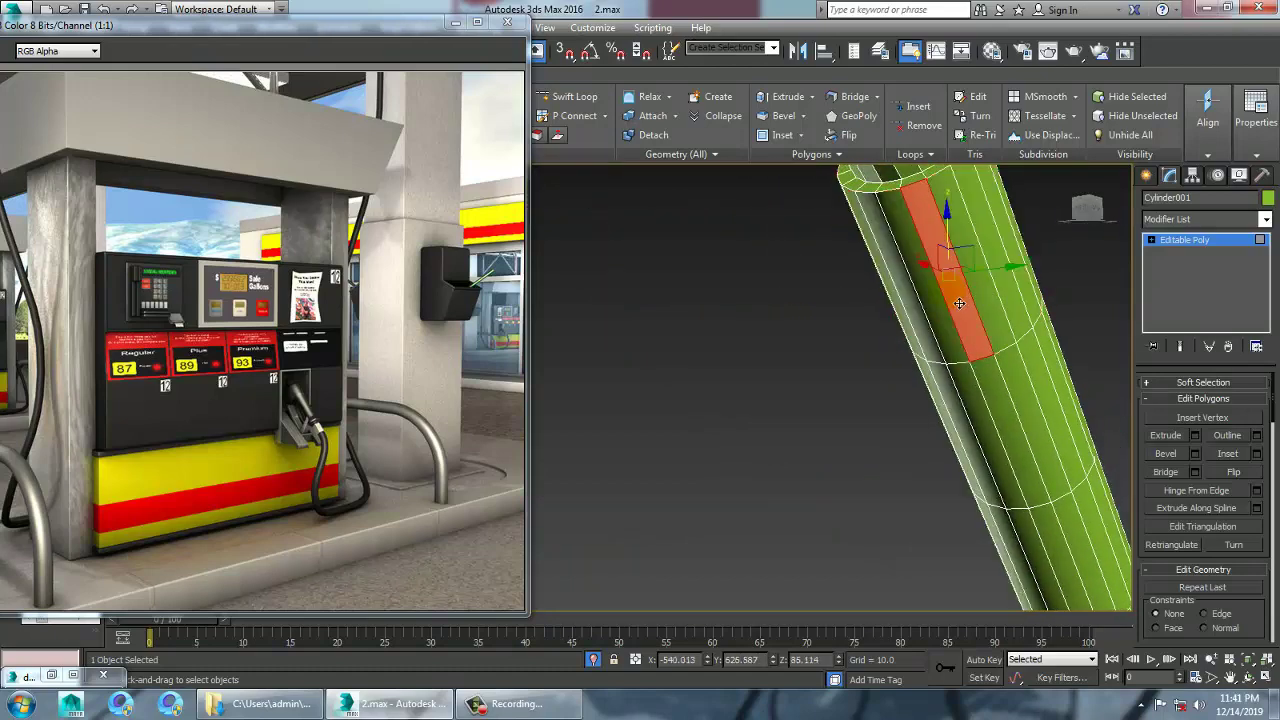
left_click(999, 327, "ctrl")
middle_click_drag(1035, 372, 956, 268)
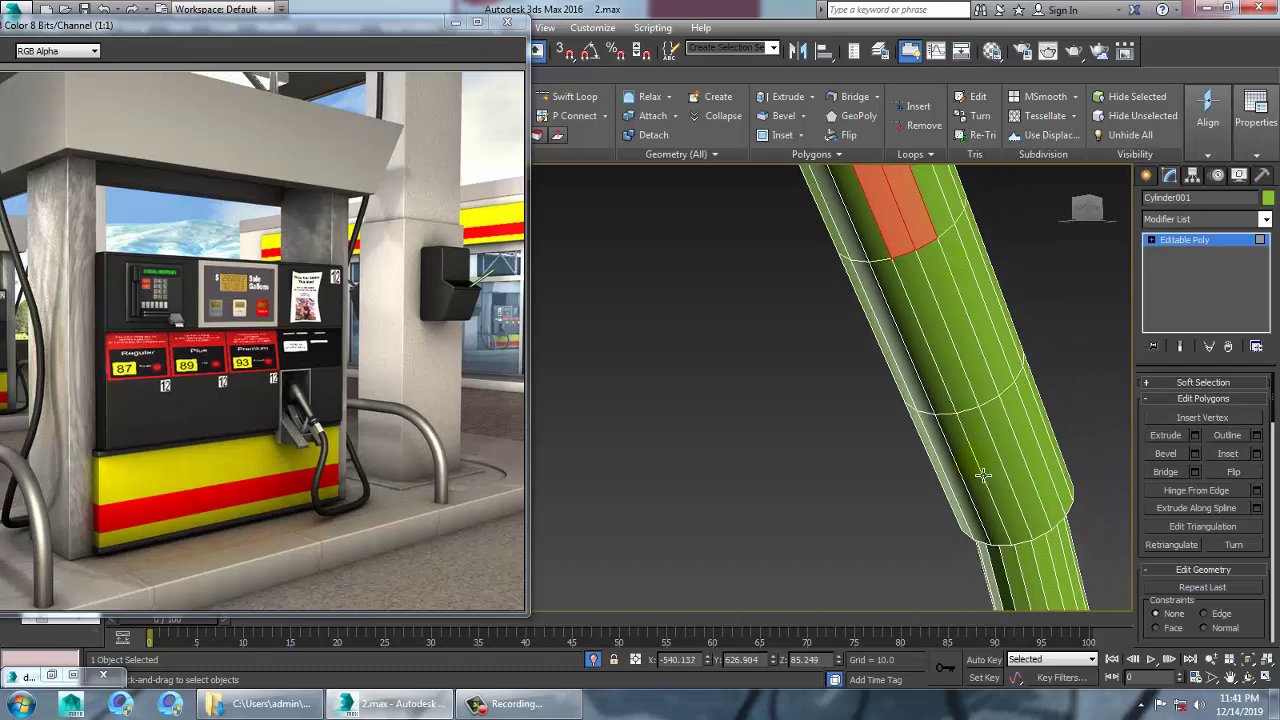
left_click(1004, 490, "ctrl")
left_click(1038, 492, "ctrl")
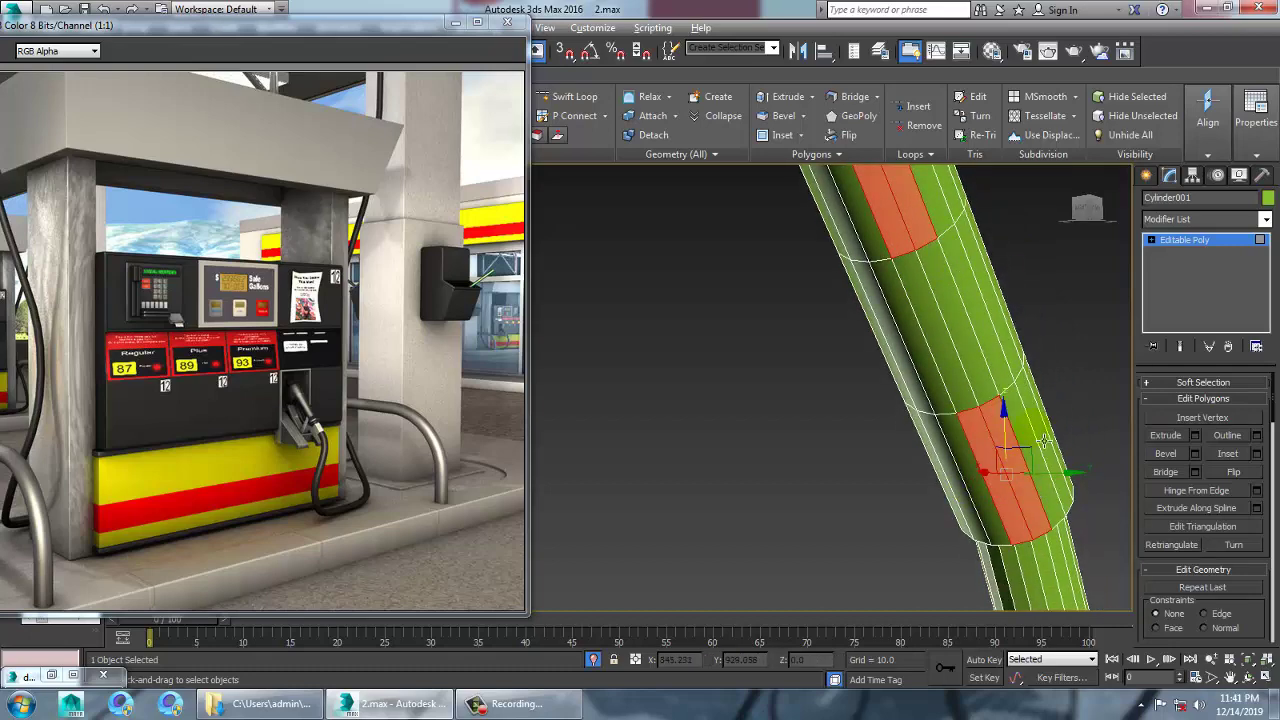
- Try extruding the selected underside polygons into two long tabs, and undo the extrusion
middle_click_drag(1044, 441, 950, 395, "alt")
scroll(950, 436, "down", 4)
left_click(1195, 436)
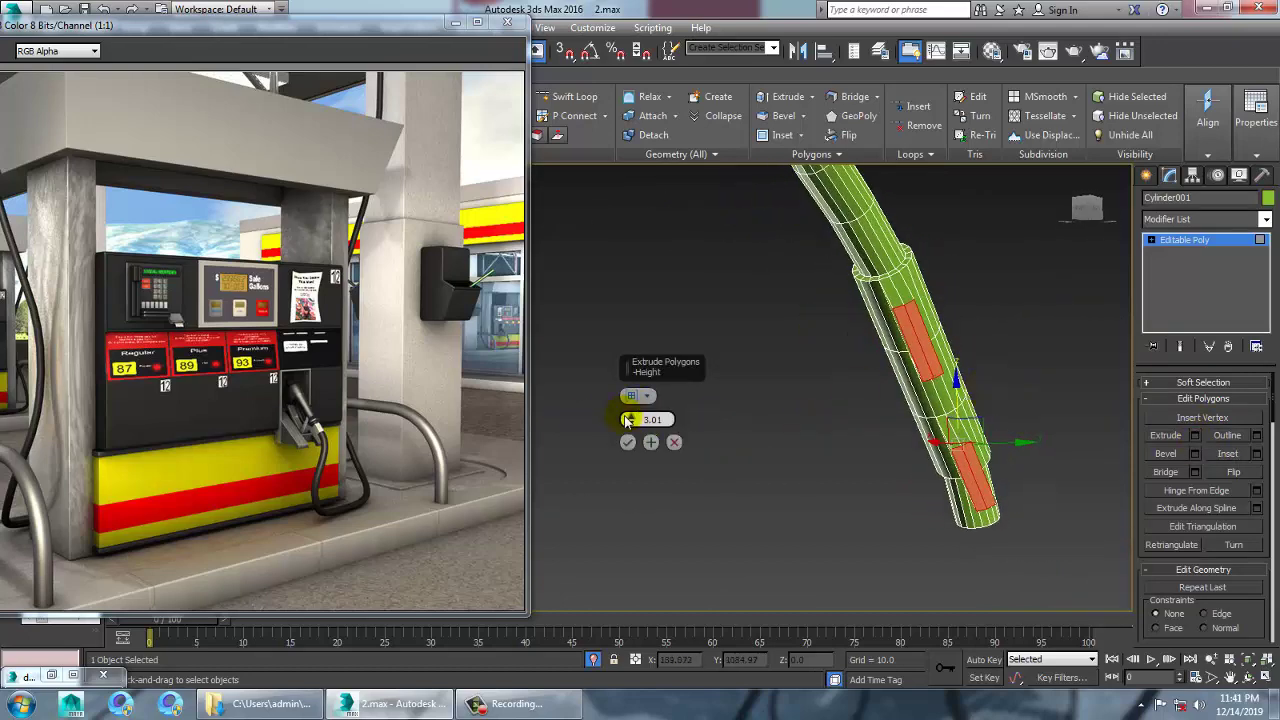
left_click_drag(627, 421, 628, 412)
left_click(628, 444)
middle_click_drag(845, 438, 692, 463, "alt")
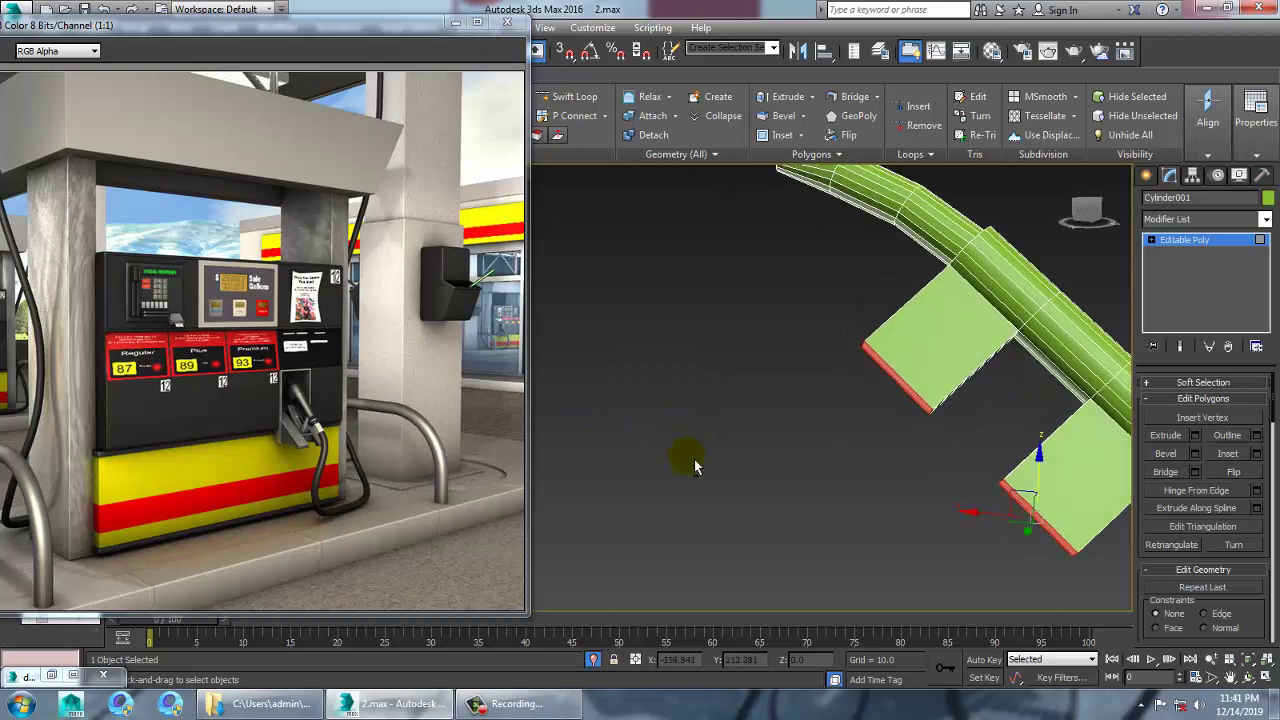
key("ctrl+z")
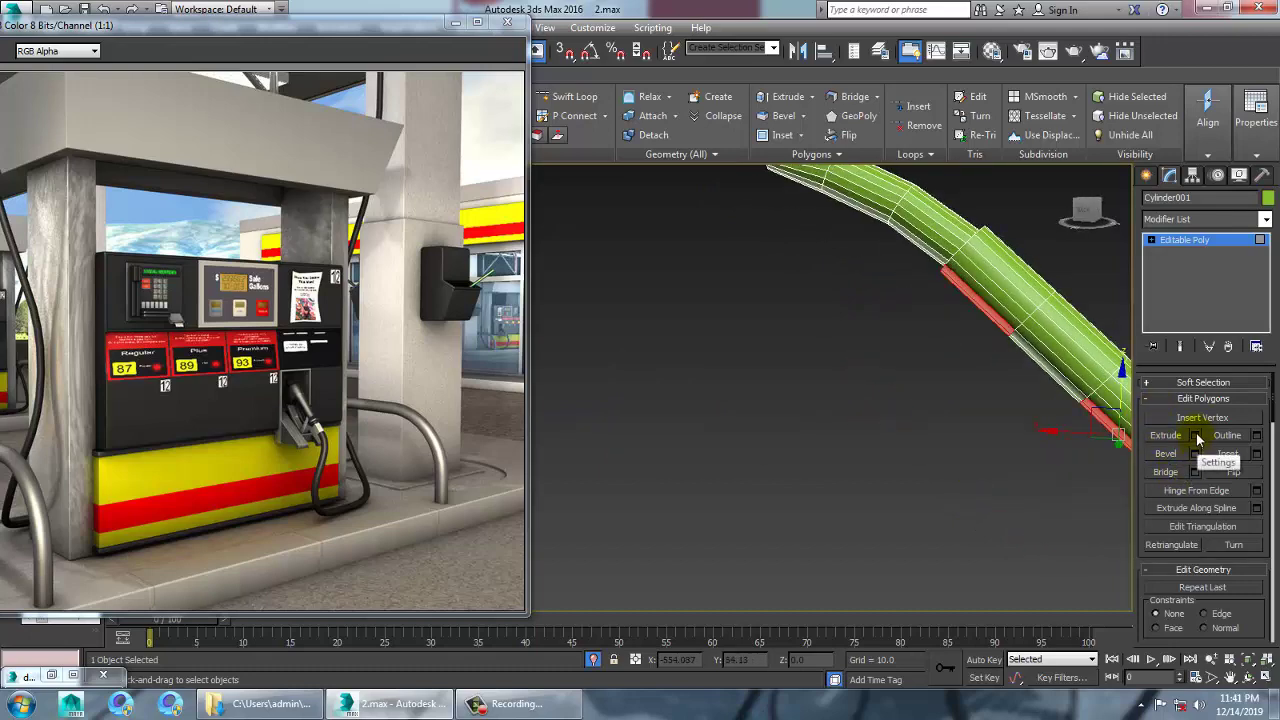
- Extrude the selected underside polygons by 3.916 to form two tabs for the handle guard
left_click(1196, 436)
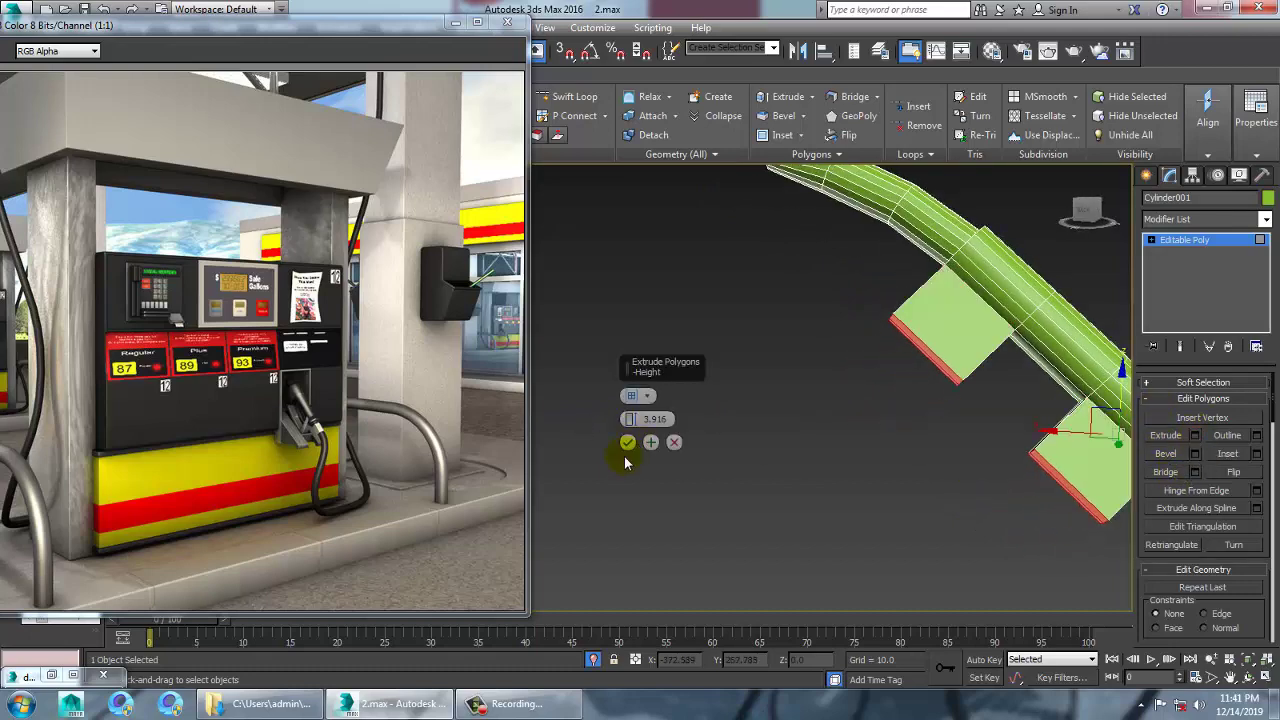
left_click(627, 441)
middle_click_drag(627, 441, 840, 398, "alt")
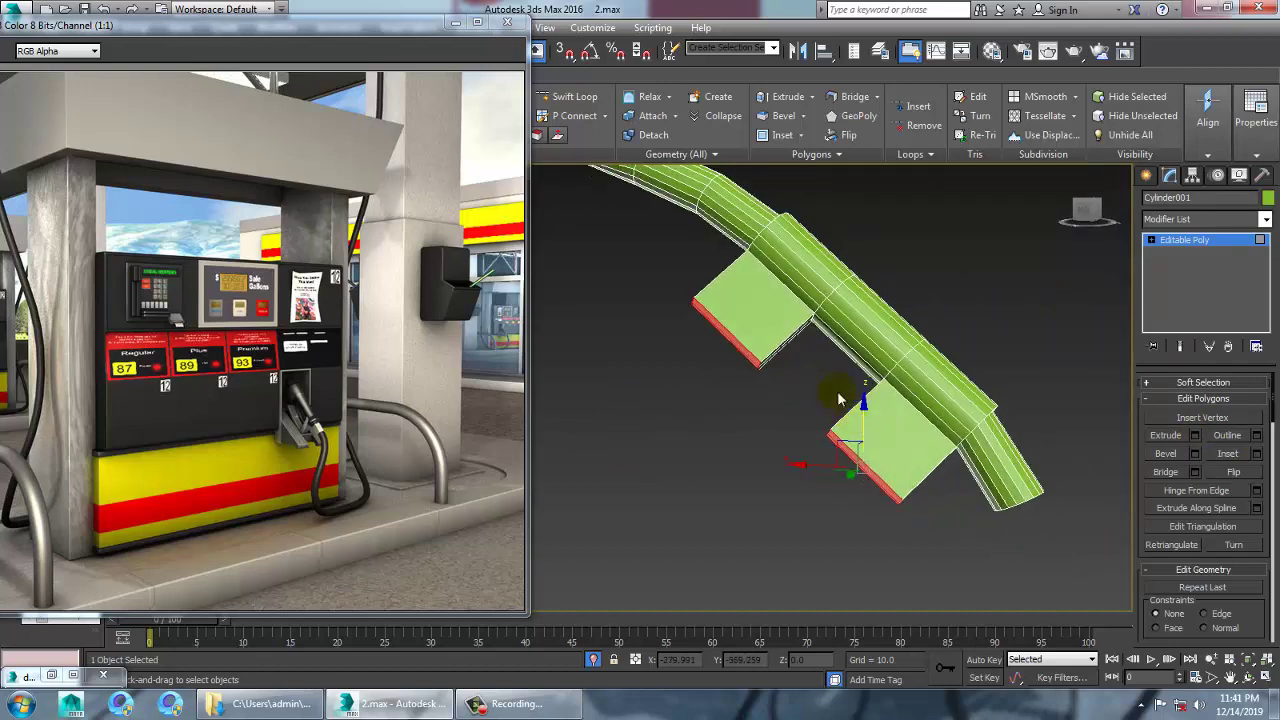
- Add an edge loop across each of the two tabs with Swift Loop, parallel to the nozzle body
left_click(1180, 241)
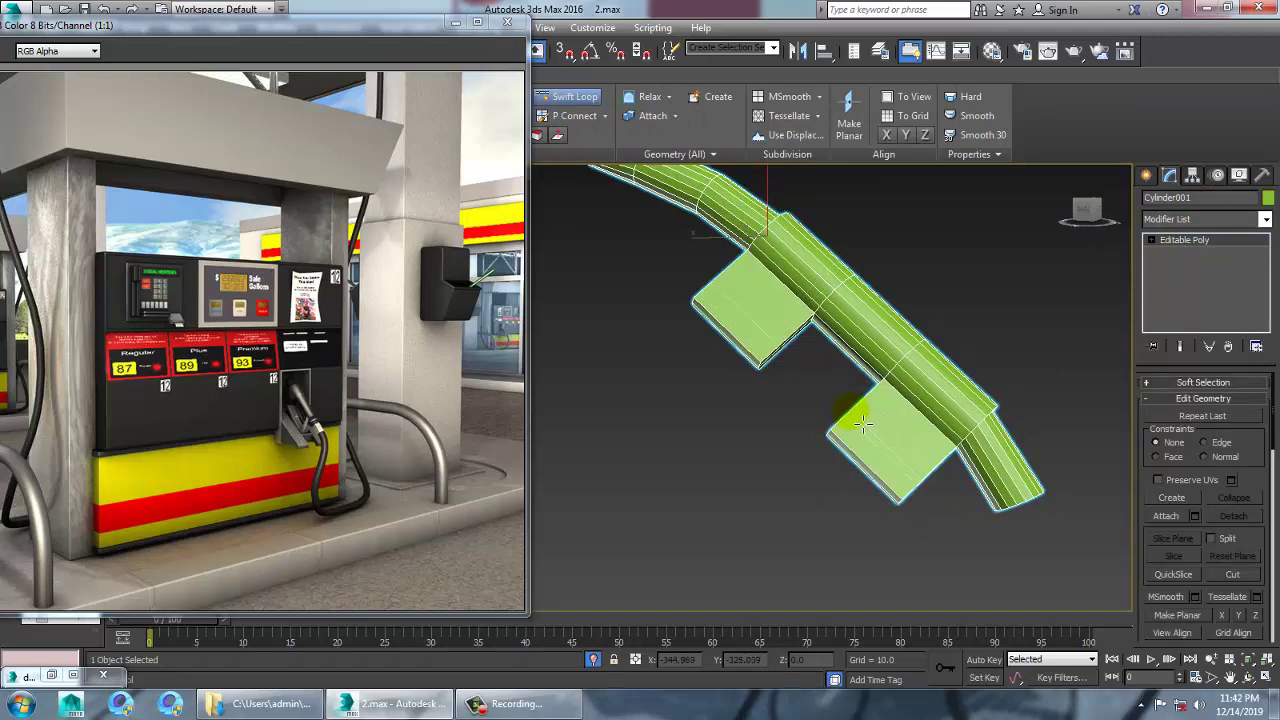
mouse_move(863, 424)
middle_mouse_down("alt")
mouse_move(812, 366)
mouse_move(846, 374)
mouse_move(848, 443)
middle_mouse_up("alt")
scroll(824, 375, "up", 3)
right_click(806, 362)
- Bridge the facing outer polygons of the two tabs to close the handle guard
key("4")
key("4")
left_click(726, 348)
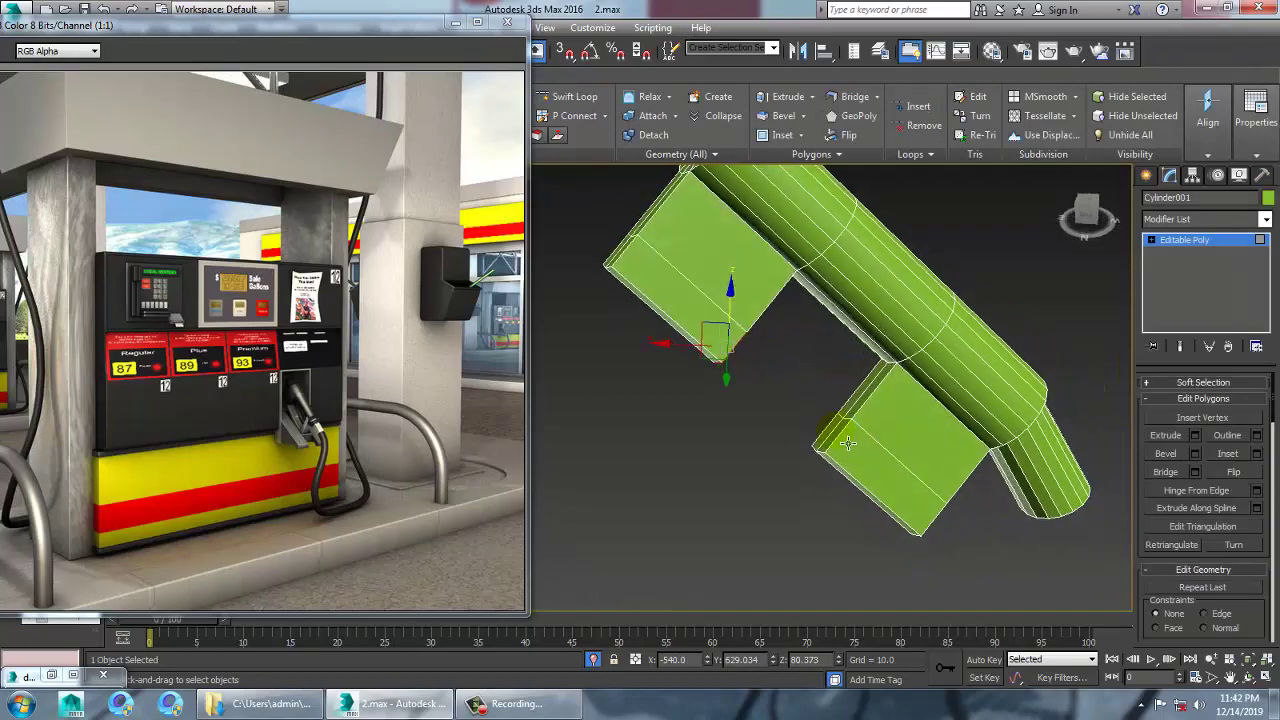
left_click(846, 442)
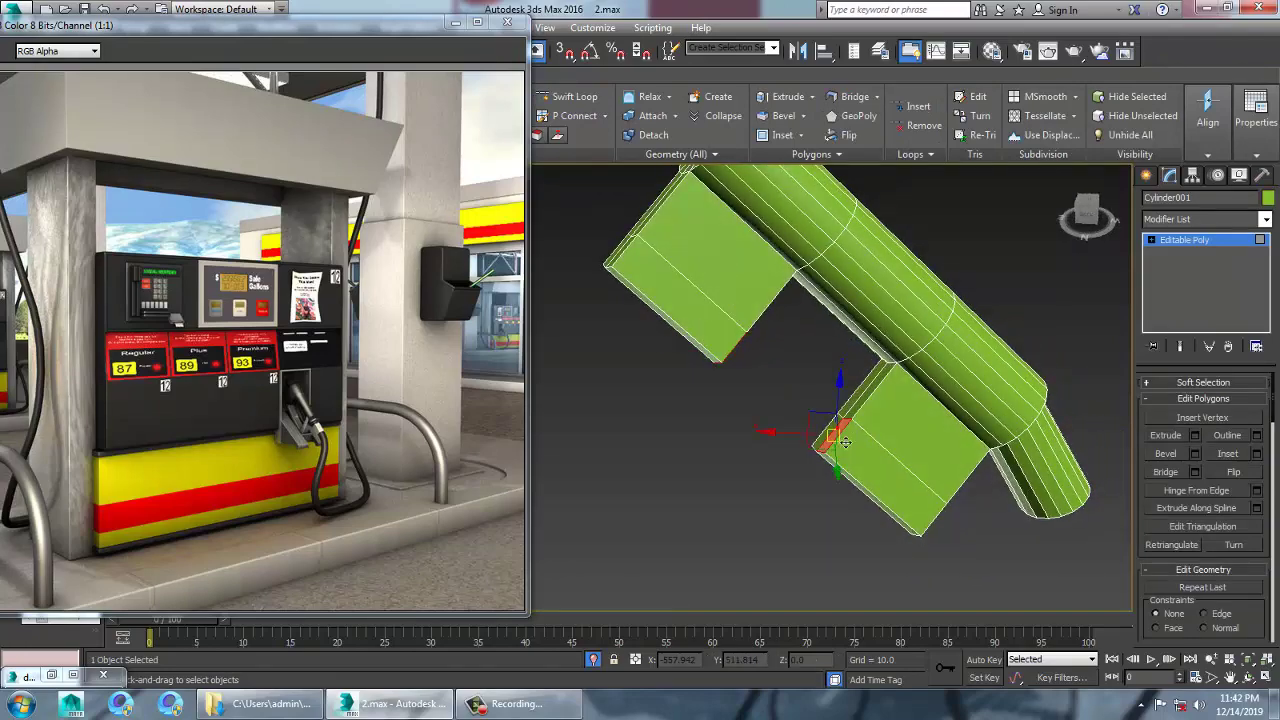
left_click(1165, 472)
middle_click_drag(830, 360, 796, 346, "alt")
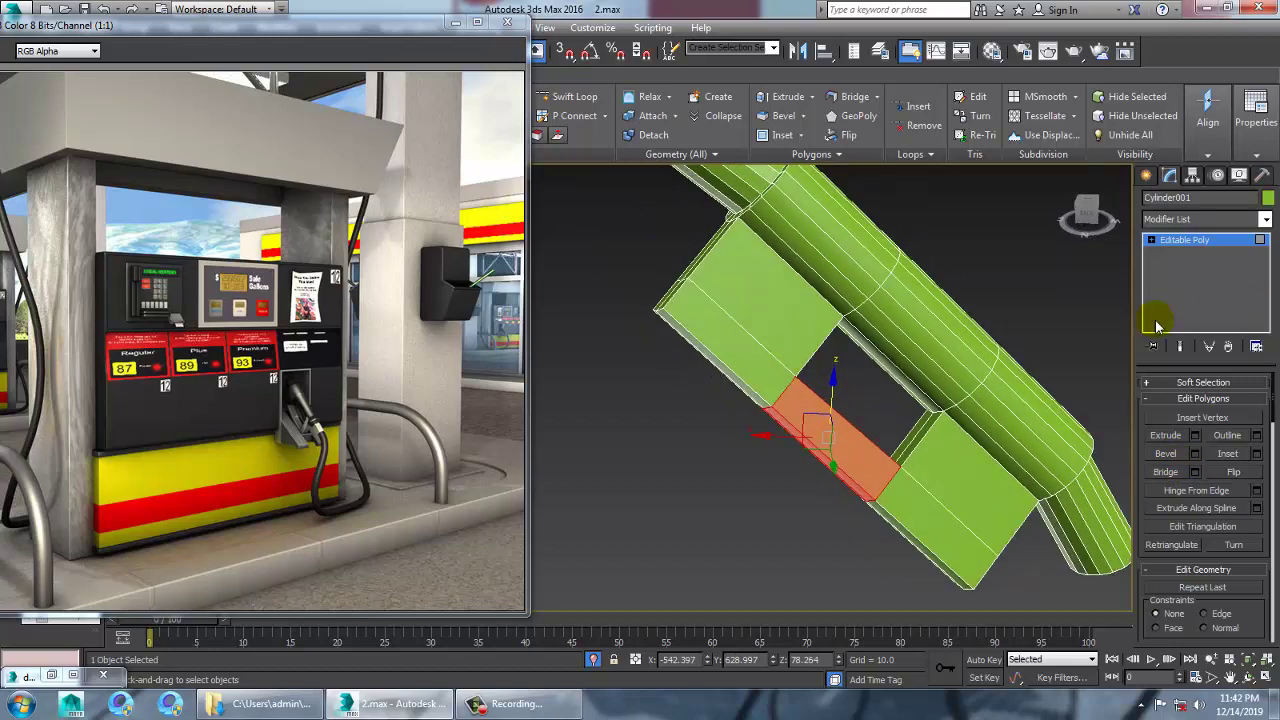
- Chamfer the outer corner edges at both ends of the handle guard by 2.683 with 12 segments
left_click(1160, 242)
left_click(1178, 265)
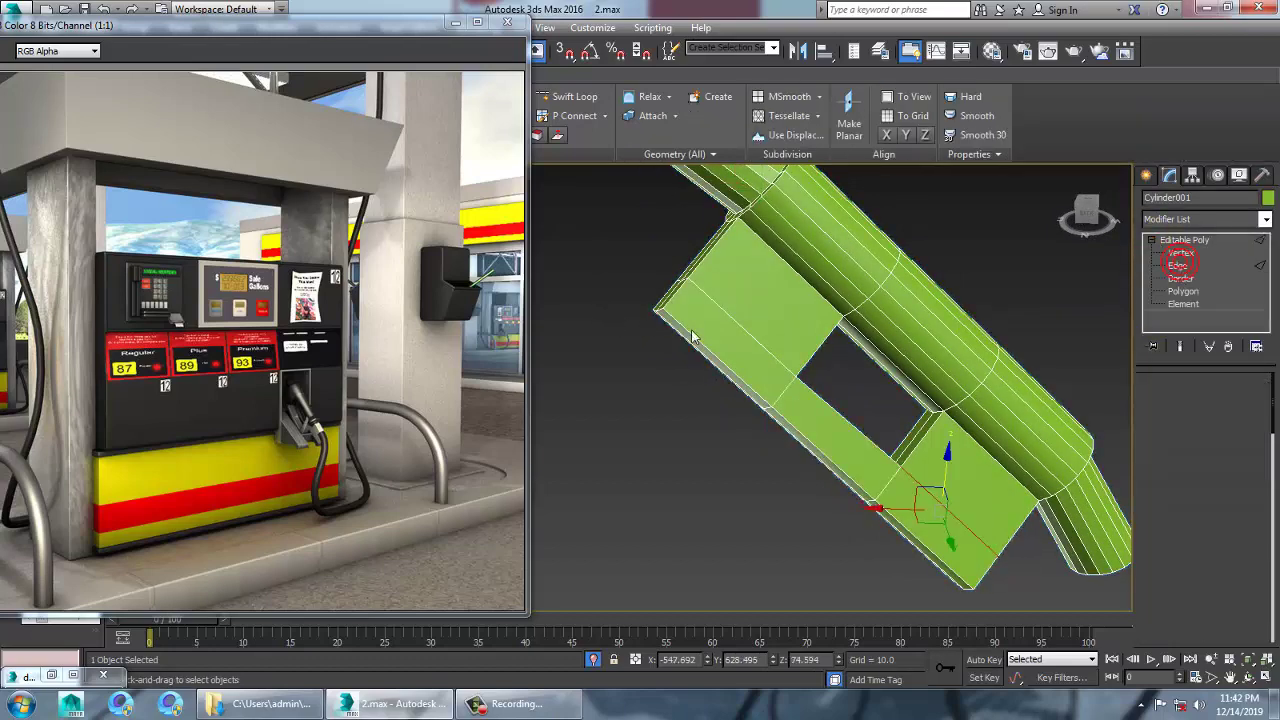
middle_click_drag(691, 329, 757, 338, "alt")
left_click(749, 422)
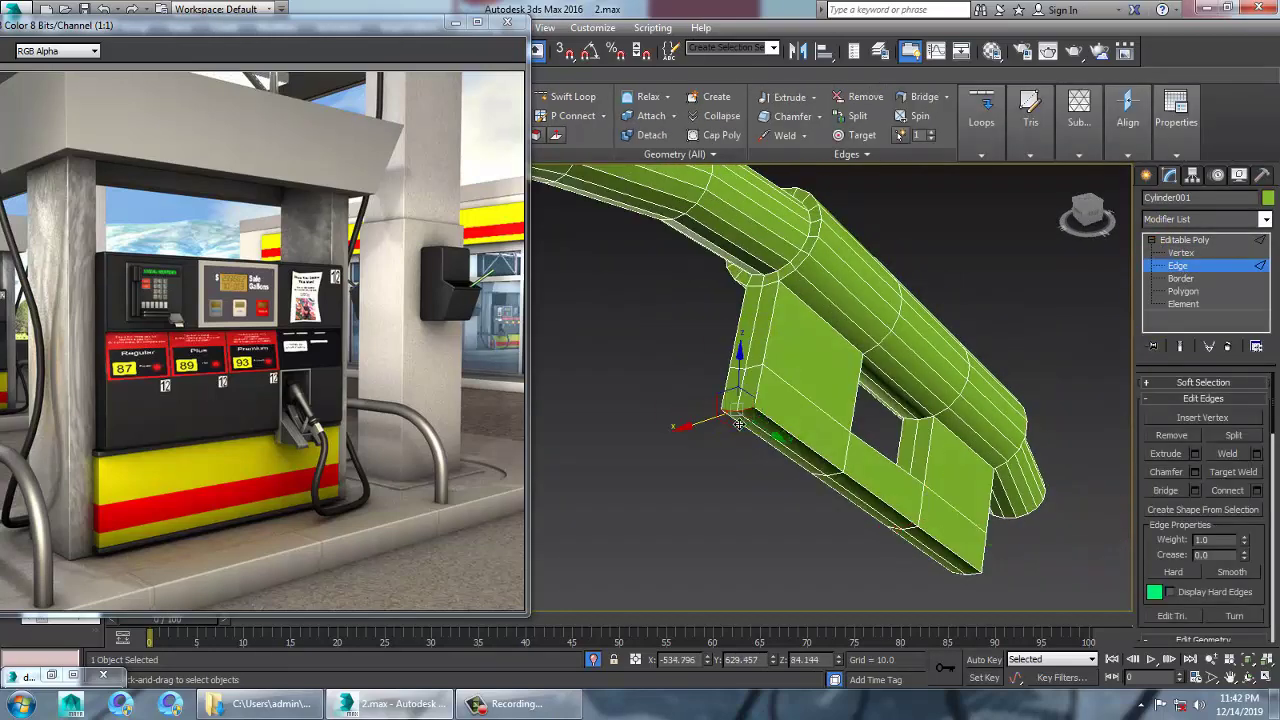
middle_click_drag(808, 400, 920, 455, "alt")
middle_click_drag(920, 455, 729, 286)
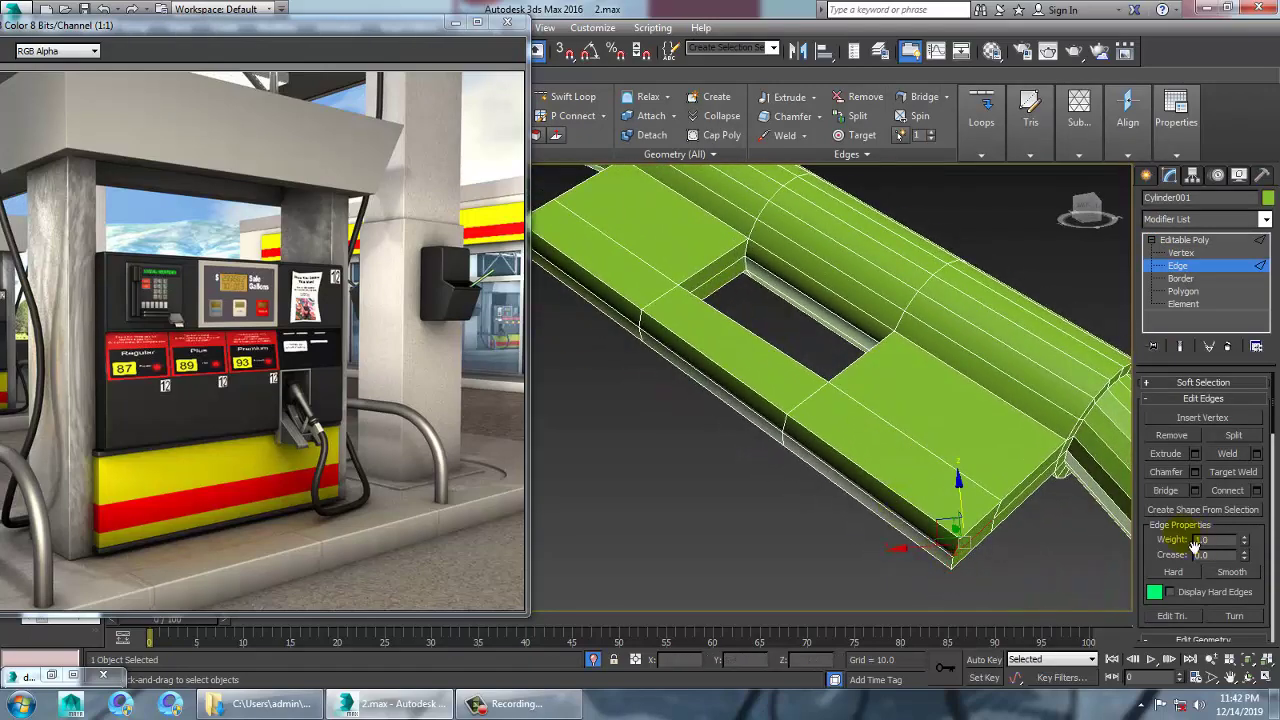
left_click(954, 557)
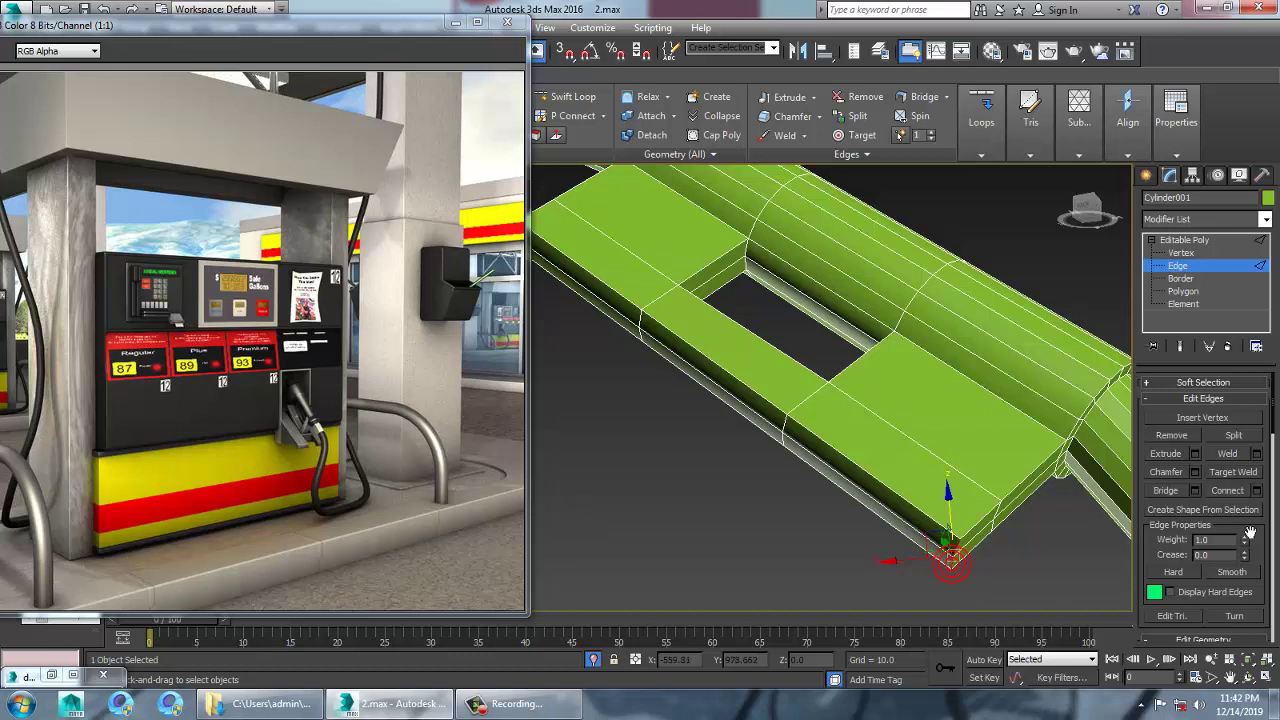
left_click(1195, 472)
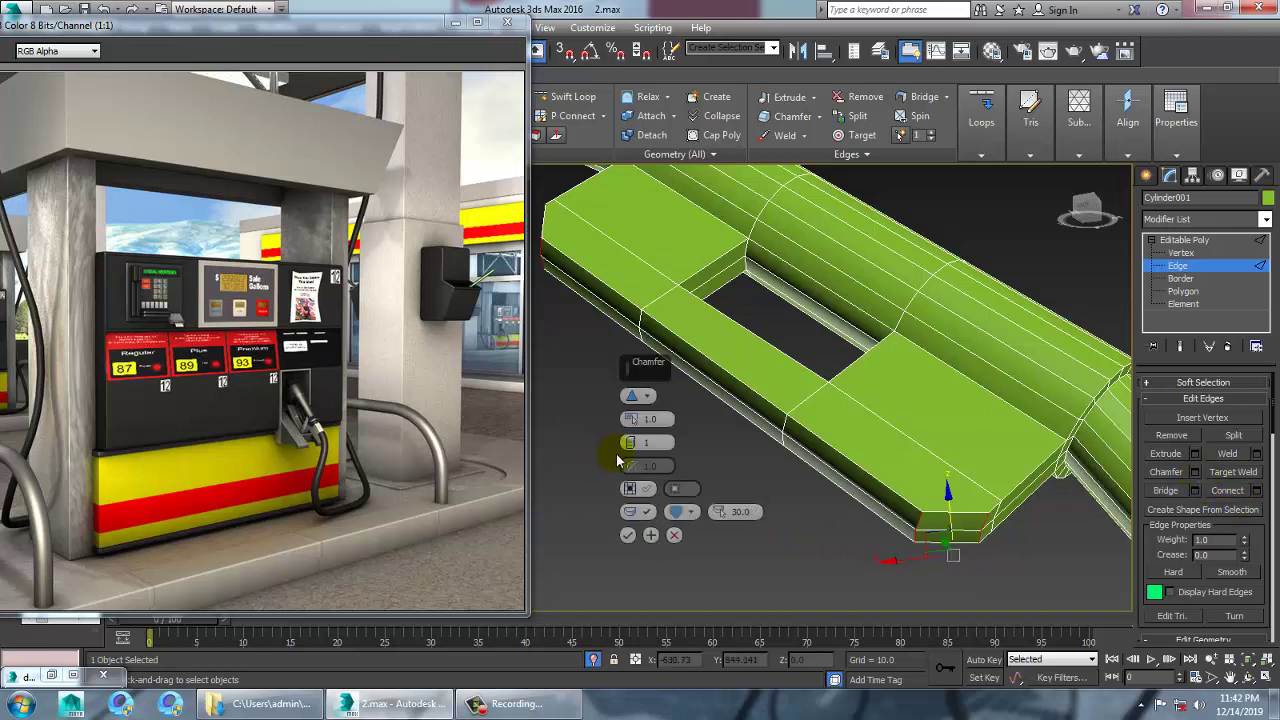
left_click_drag(630, 443, 637, 410)
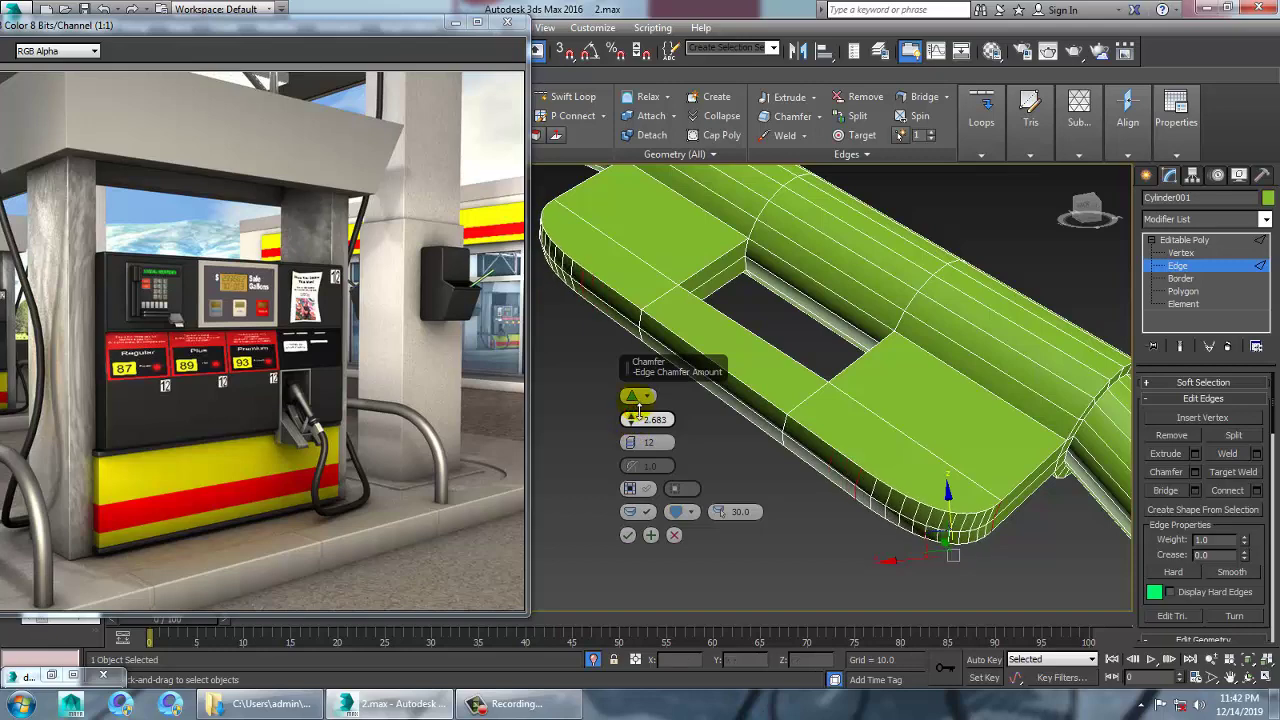
left_click(628, 535)
- End the isolation of the nozzle to bring back the whole gas station scene
middle_click_drag(647, 509, 1010, 450, "alt")
right_click(949, 350)
left_click(1006, 225)
scroll(1006, 224, "down", 5)
- Leave sub-object editing on the nozzle and center its pivot to the object
left_click(1203, 241)
key("e")
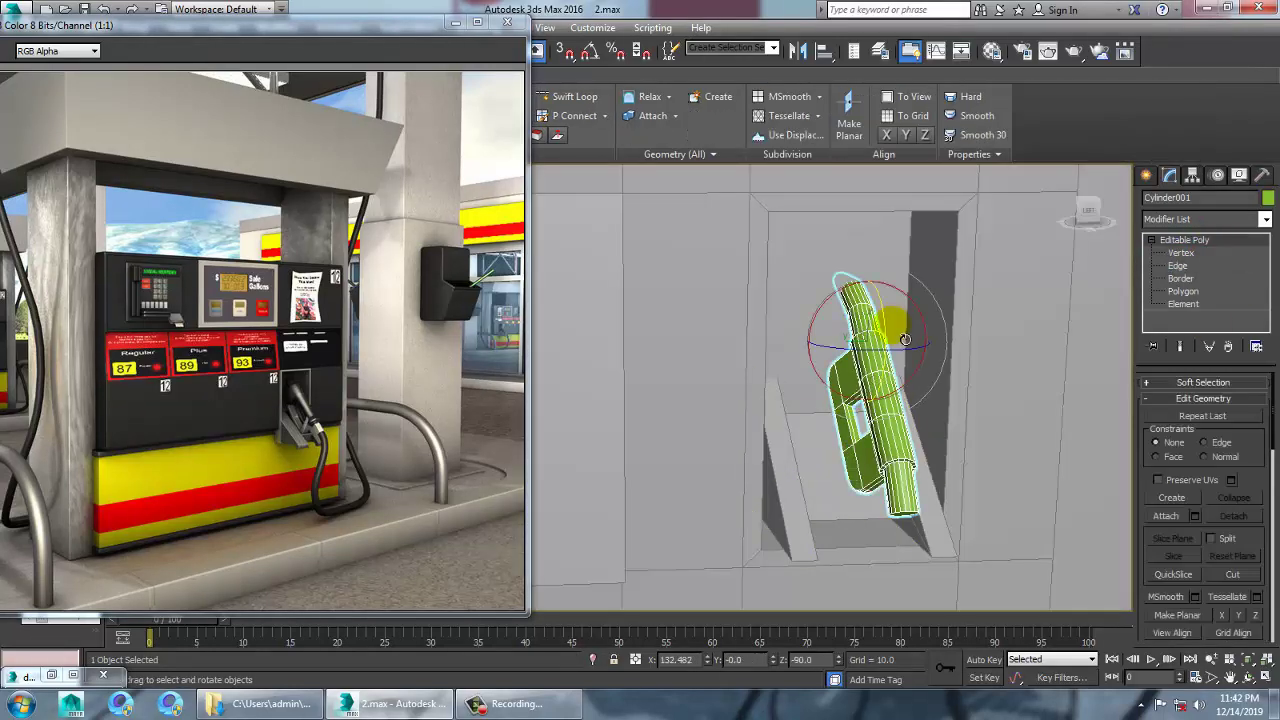
mouse_move(905, 340)
left_mouse_down()
mouse_move(890, 288)
mouse_move(917, 336)
left_mouse_up()
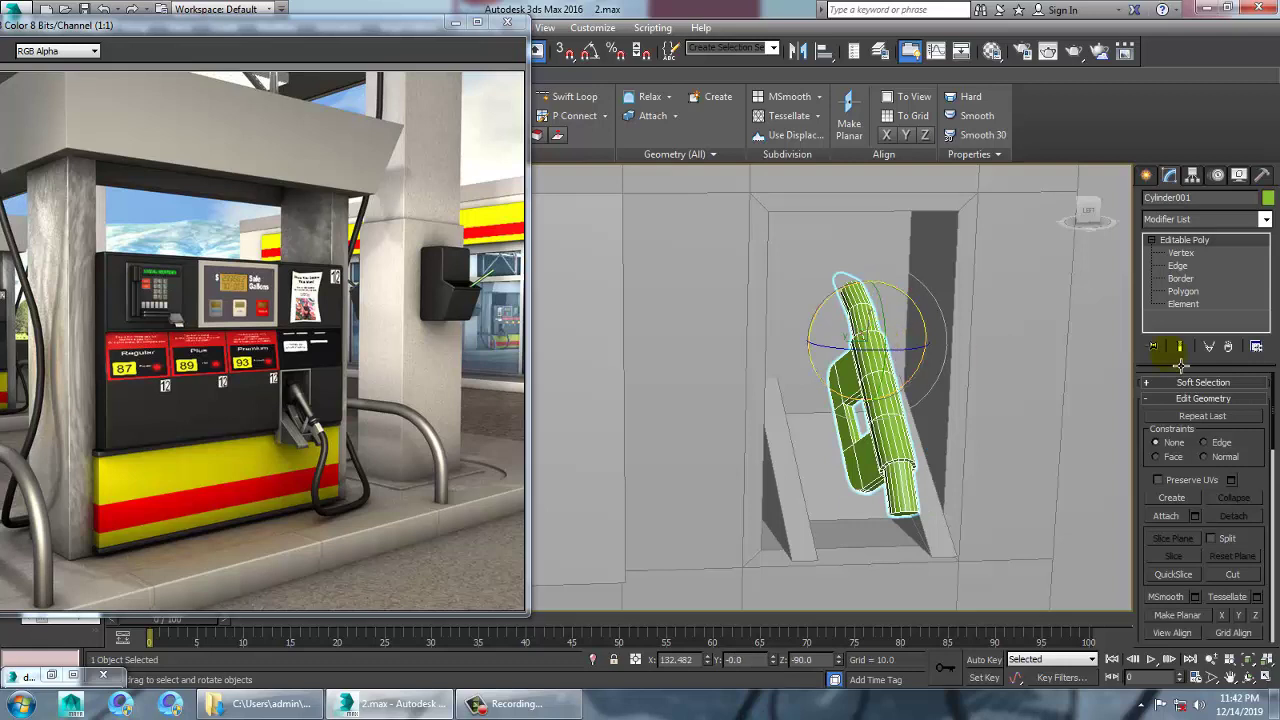
left_click(1199, 176)
left_click(1207, 277)
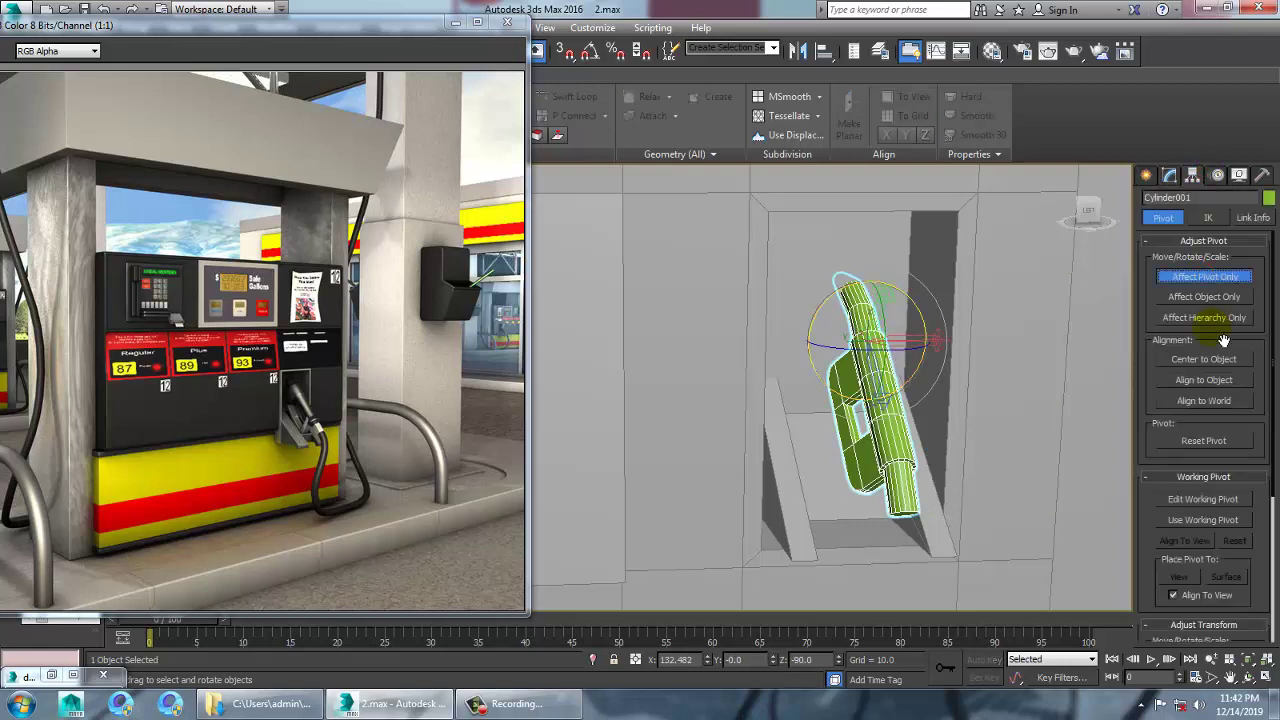
left_click(1204, 359)
left_click(1198, 277)
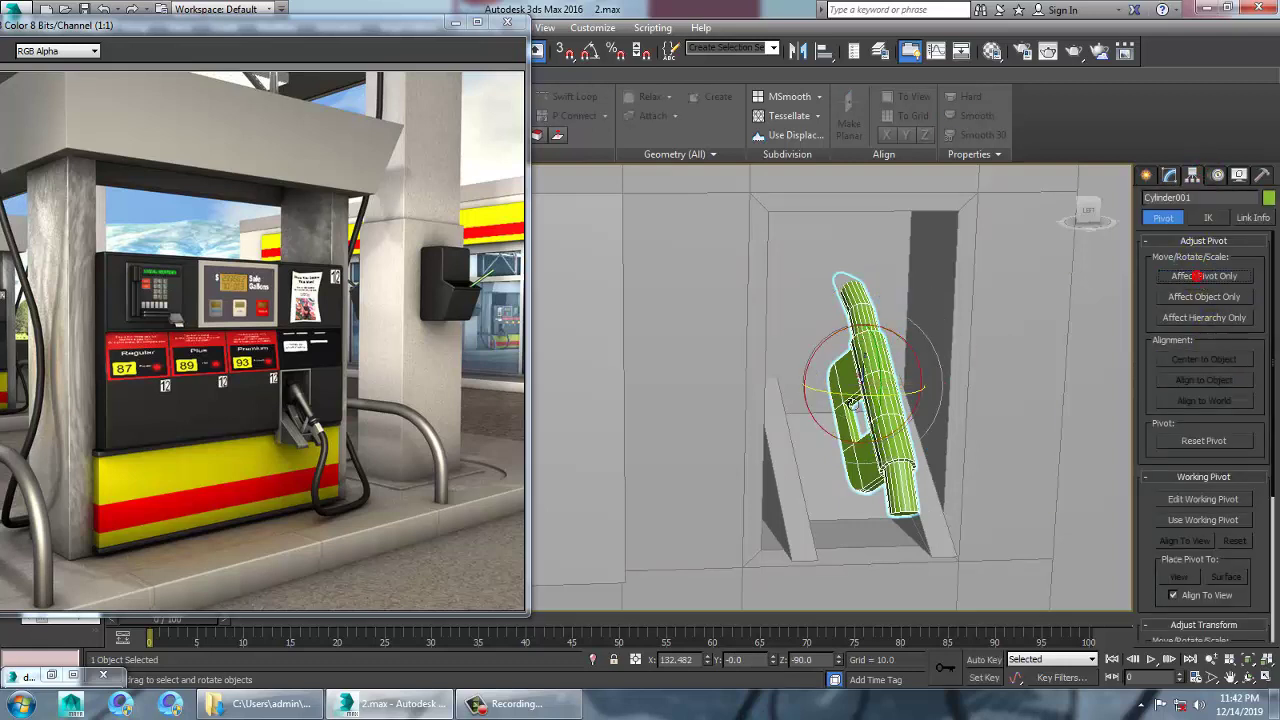
- Rotate the nozzle around its centered pivot so it stands nearly upright between the two holder brackets
middle_click_drag(914, 386, 880, 428, "alt")
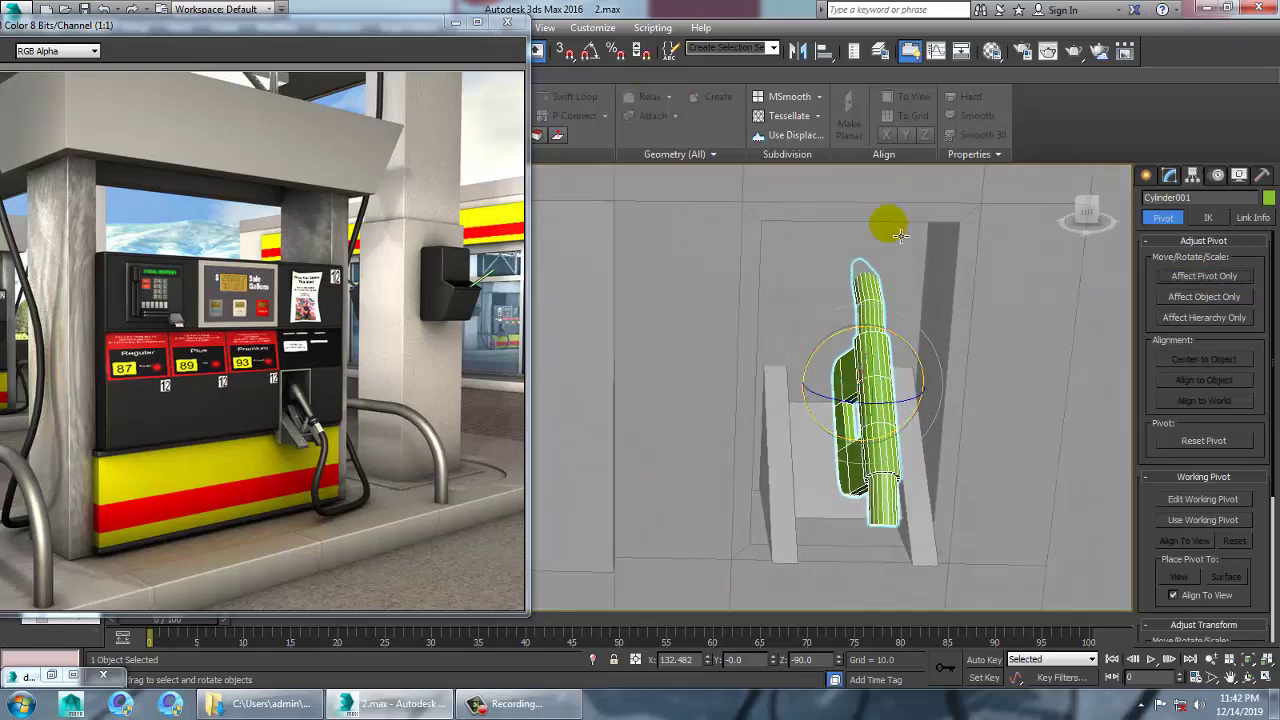
left_click_drag(910, 350, 873, 346)
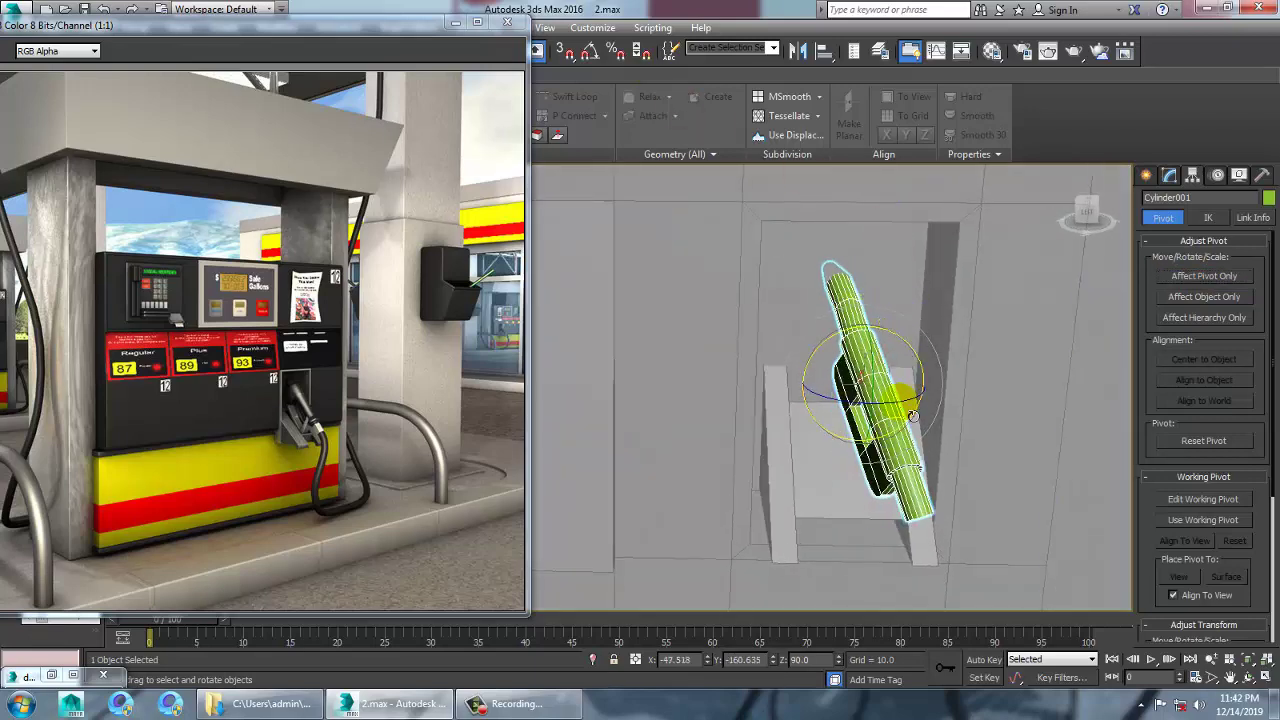
left_click_drag(913, 416, 843, 404)
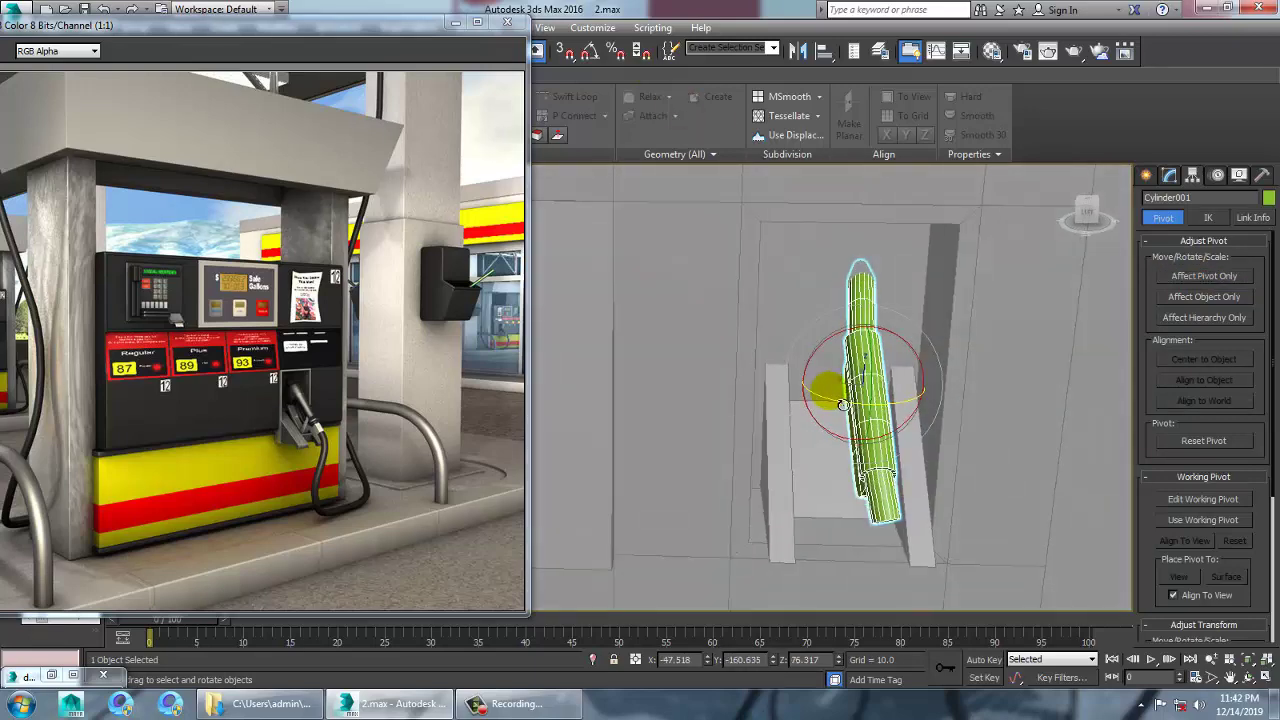
- Select the vertices at the nozzle's hose end and shift them slightly sideways toward the middle of the holder
middle_click_drag(848, 407, 697, 535, "alt")
key("1")
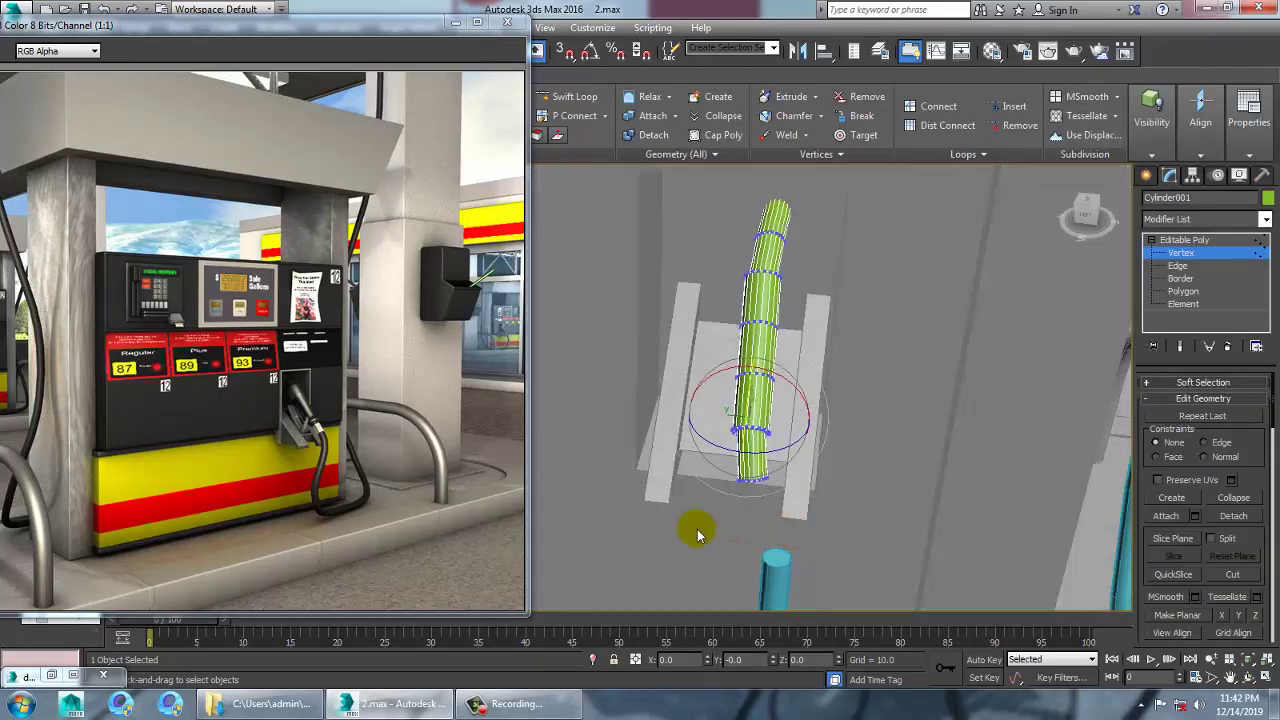
left_click_drag(813, 461, 813, 461)
middle_click_drag(751, 478, 795, 495, "alt")
key("w")
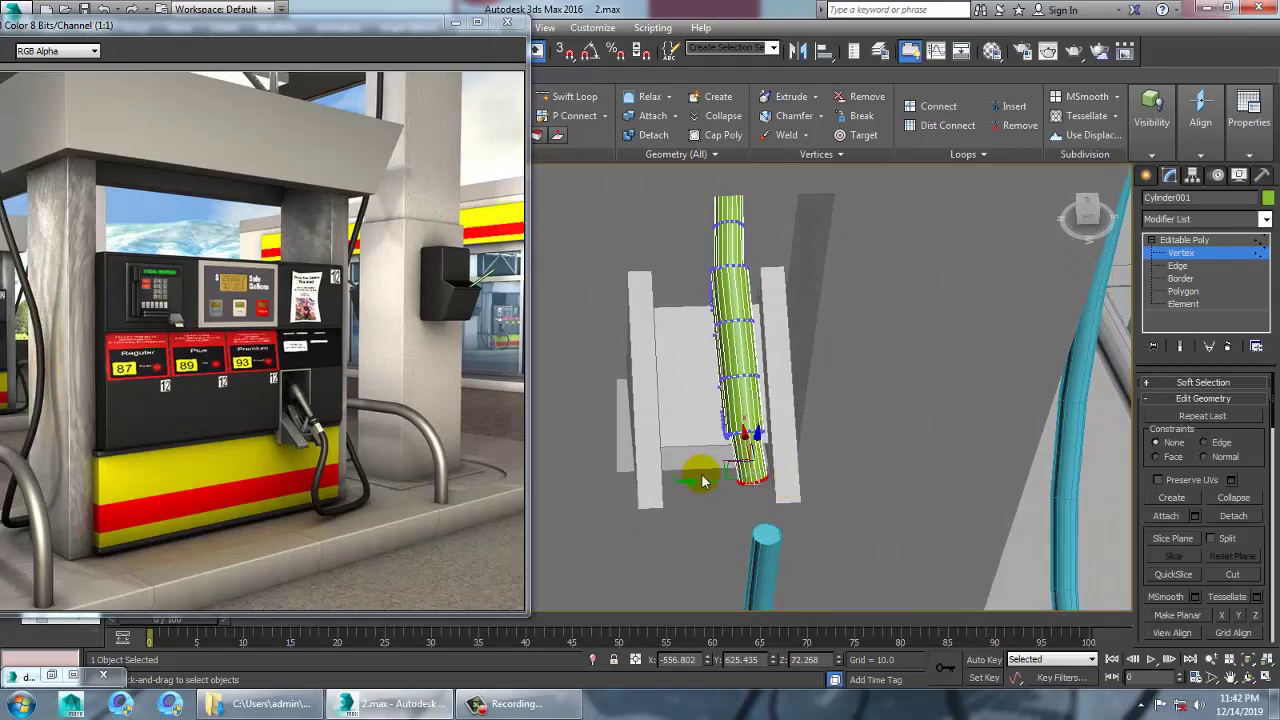
middle_click_drag(699, 489, 708, 432, "alt")
scroll(746, 424, "up", 10)
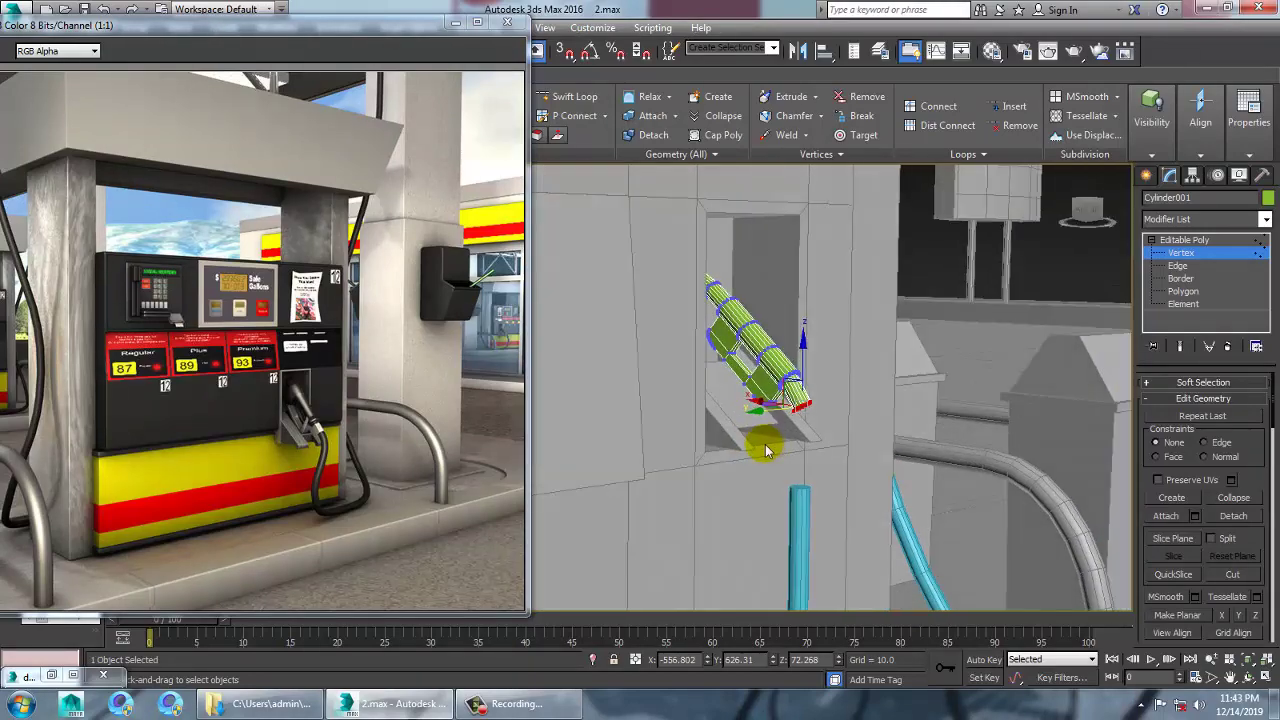
scroll(760, 457, "up", 5)
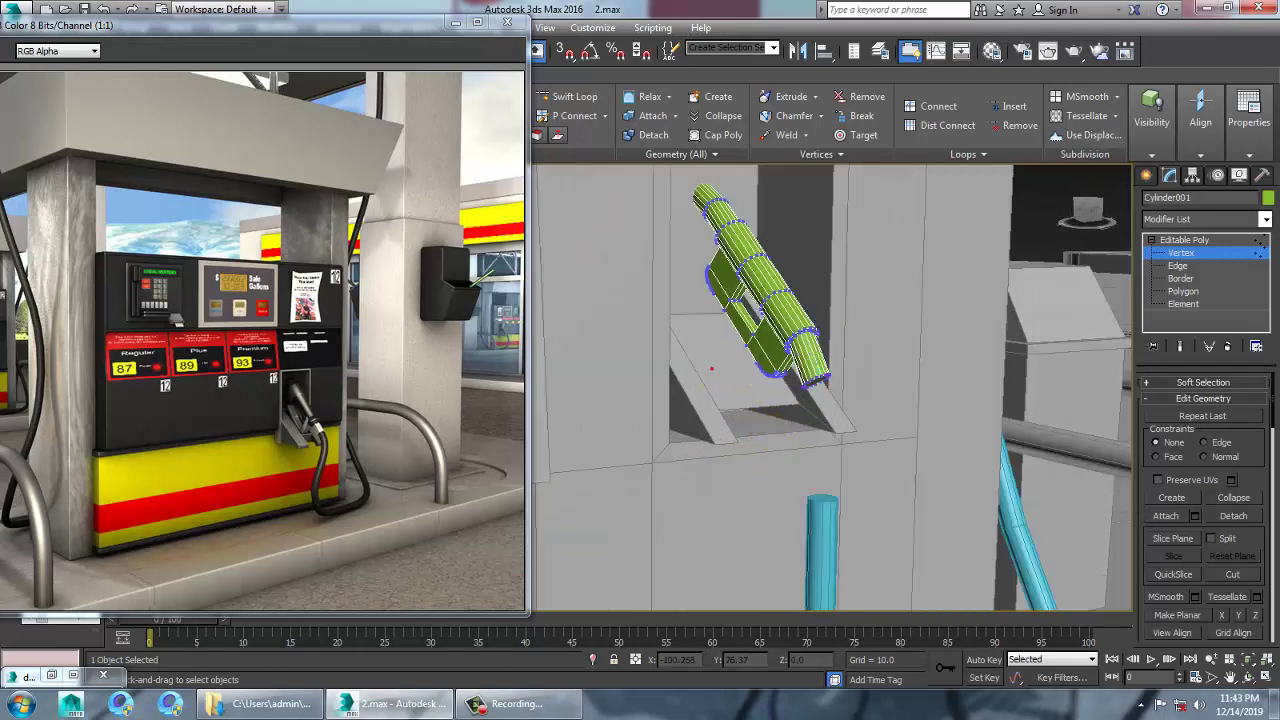
left_click(1183, 241)
- Move the pump cabinet's vertex column beside the nozzle recess toward the nozzle to narrow the recess
key("w")
middle_click_drag(880, 262, 745, 265, "alt")
scroll(735, 265, "down", 4)
left_click(656, 293)
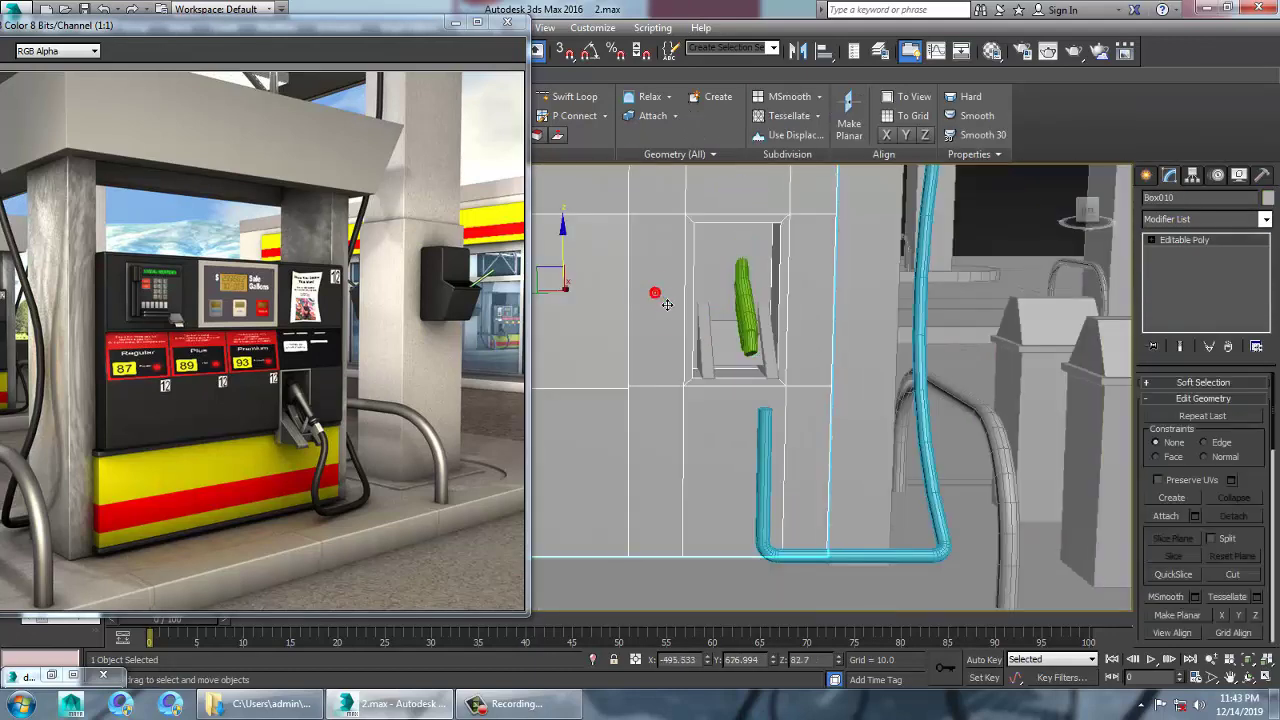
key("1")
scroll(667, 304, "down", 5)
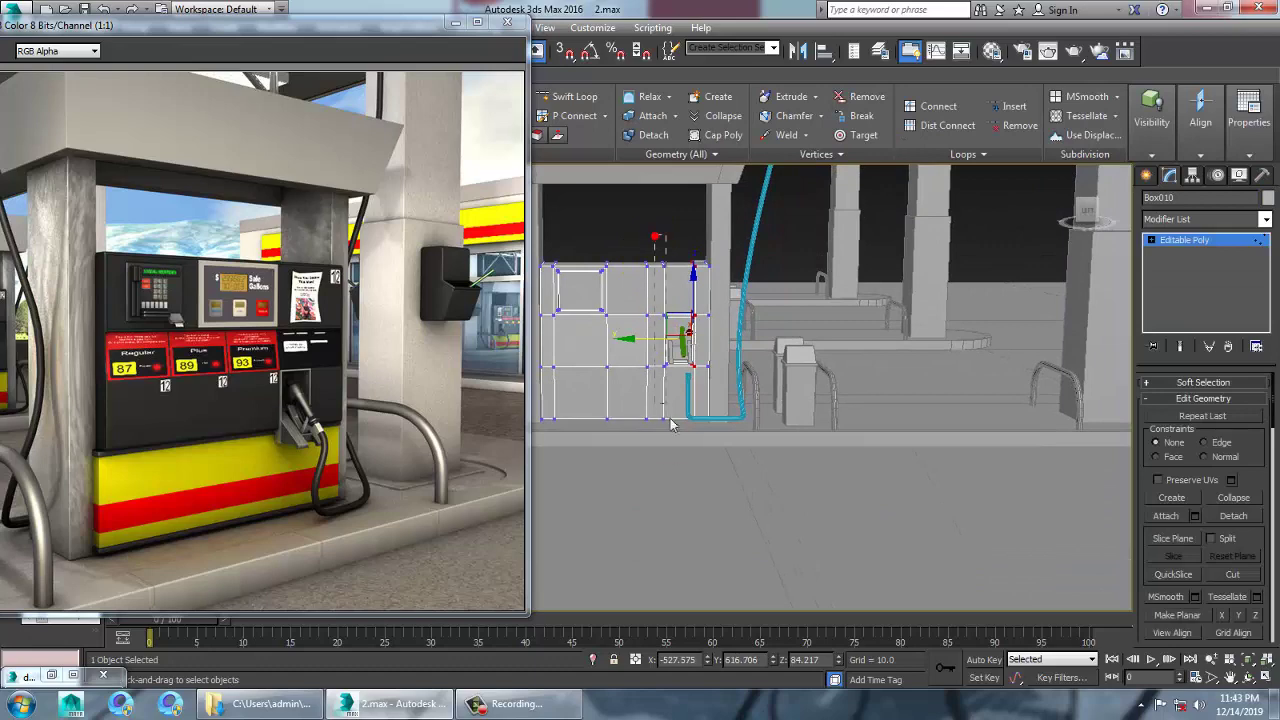
scroll(605, 380, "up", 2)
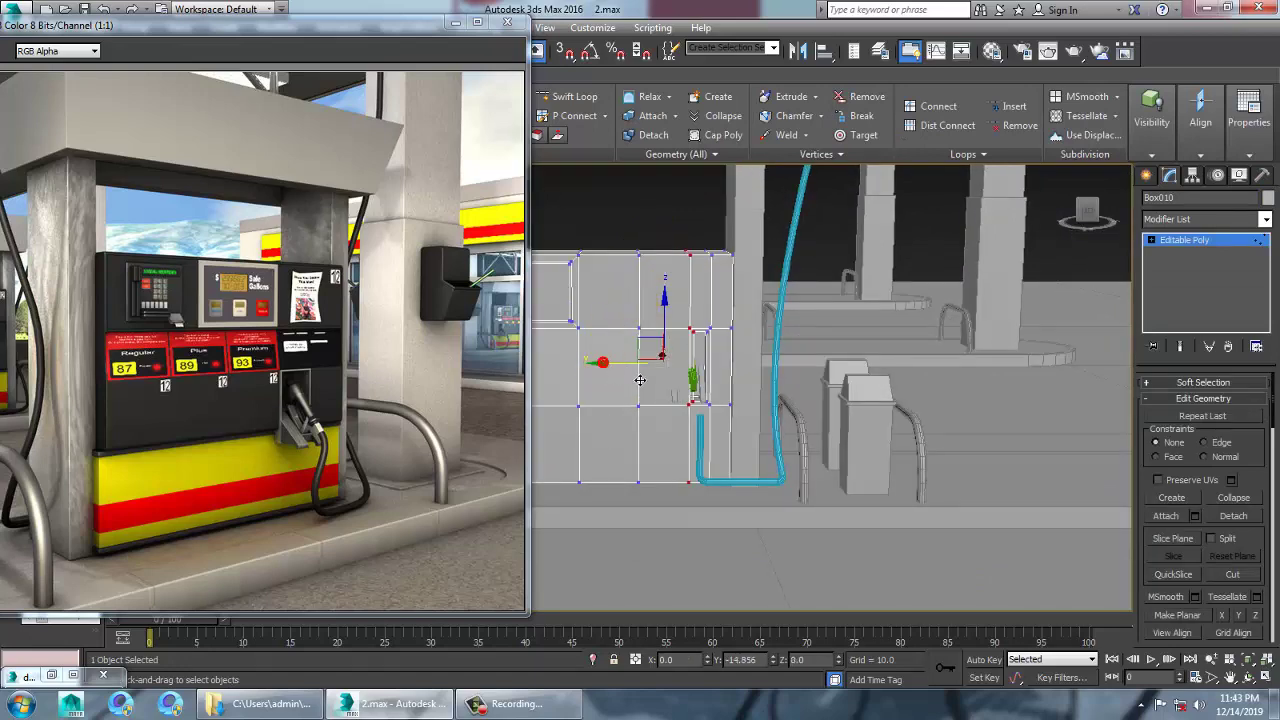
middle_click_drag(702, 246, 852, 370, "alt")
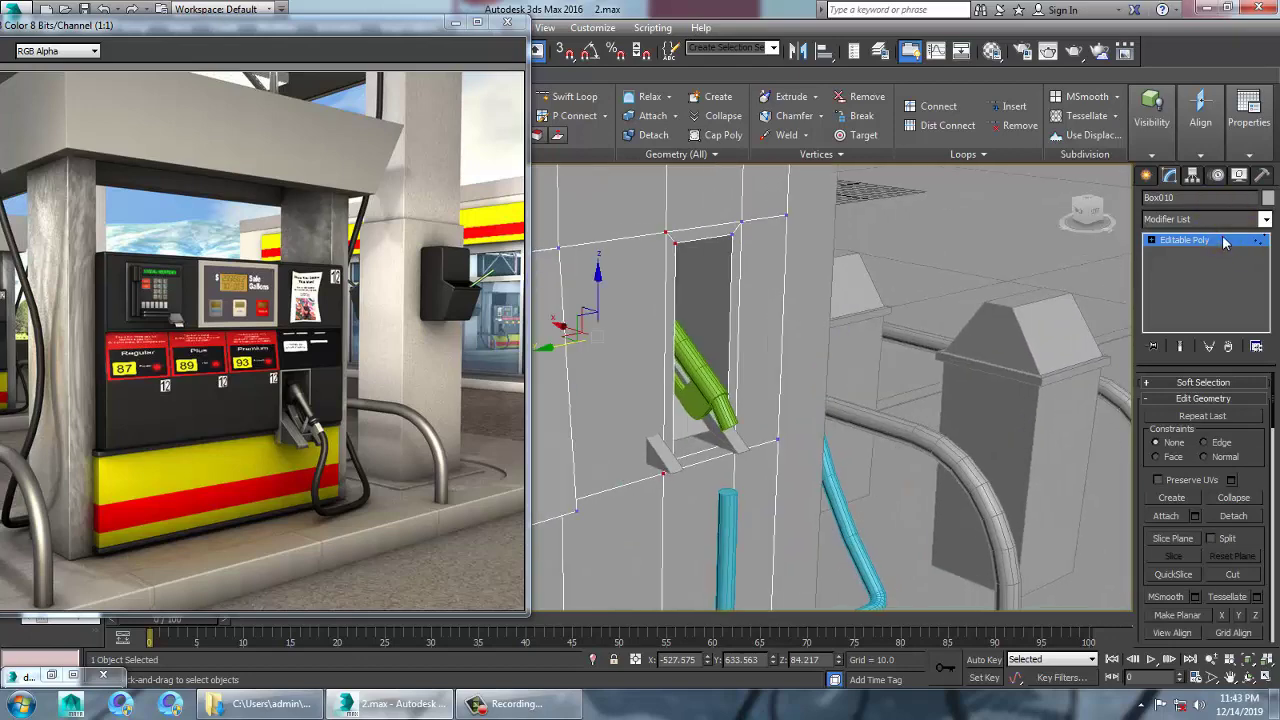
left_click(1224, 243)
- Scale the nozzle up uniformly to about 150.6% so it fills the holder better
middle_click_drag(634, 391, 668, 394, "alt")
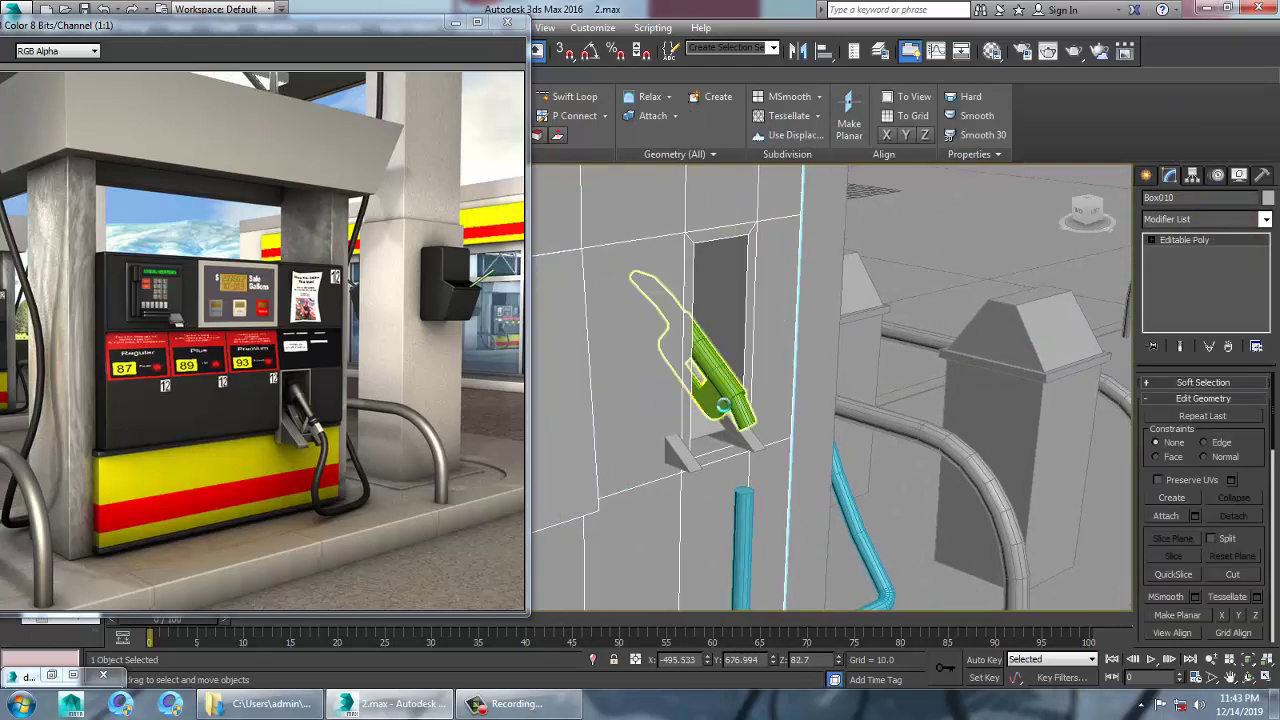
left_click(722, 404)
key("r")
left_click_drag(694, 358, 686, 349)
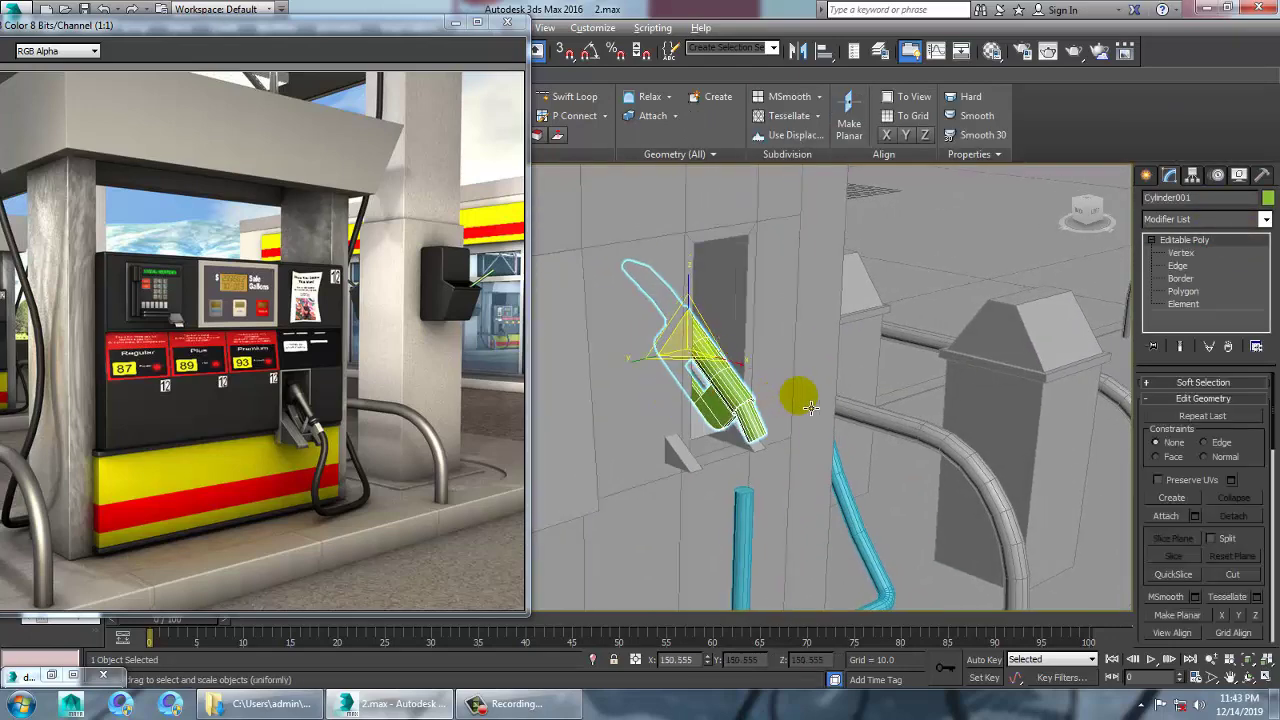
middle_click_drag(811, 408, 848, 382, "alt")
key("w")
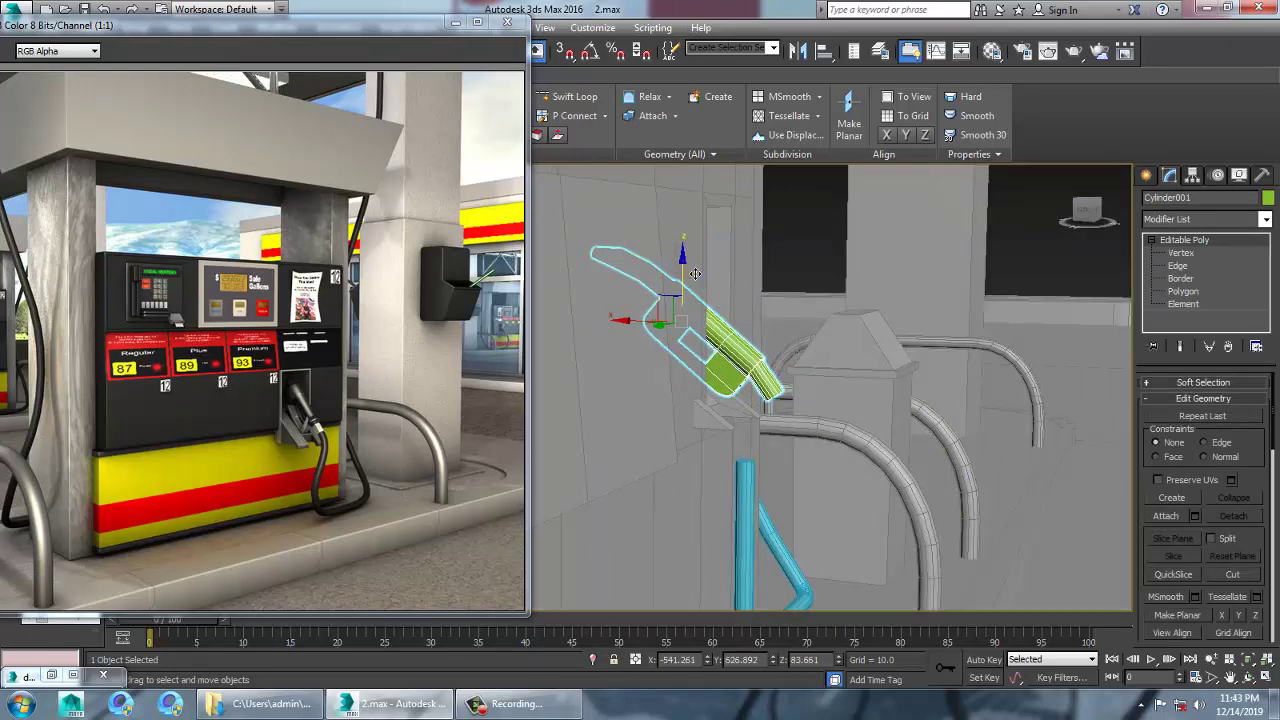
- Move the hose's free end vertex outward from the cabinet and up to meet the nozzle's lower end
middle_click_drag(908, 412, 740, 458, "alt")
left_click(728, 492)
key("1")
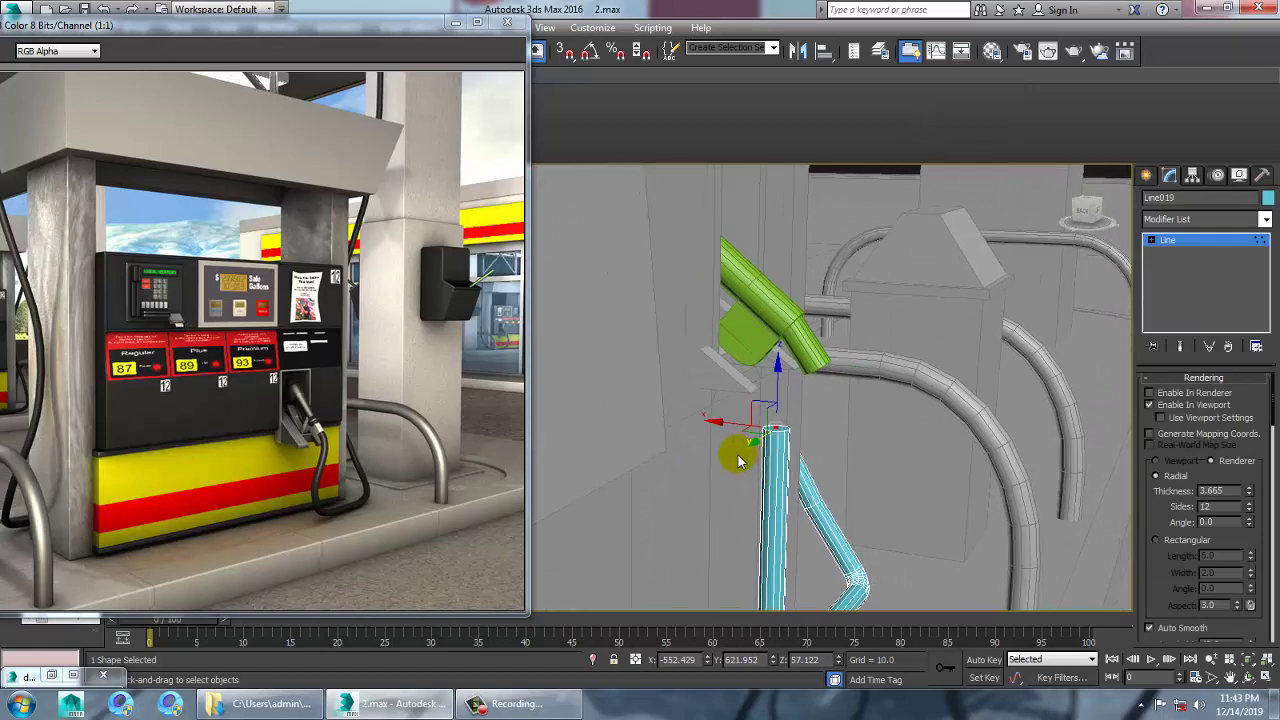
left_click_drag(737, 438, 838, 458)
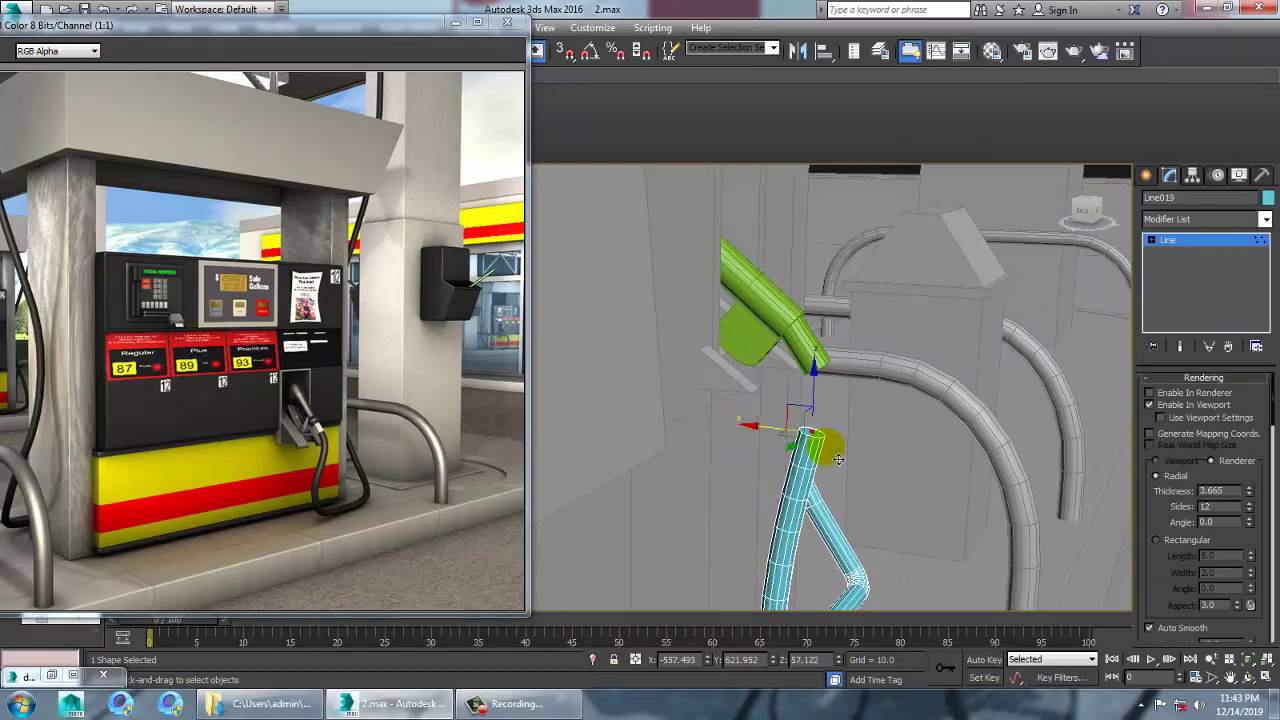
middle_click_drag(914, 402, 829, 416, "alt")
left_click_drag(820, 402, 823, 345)
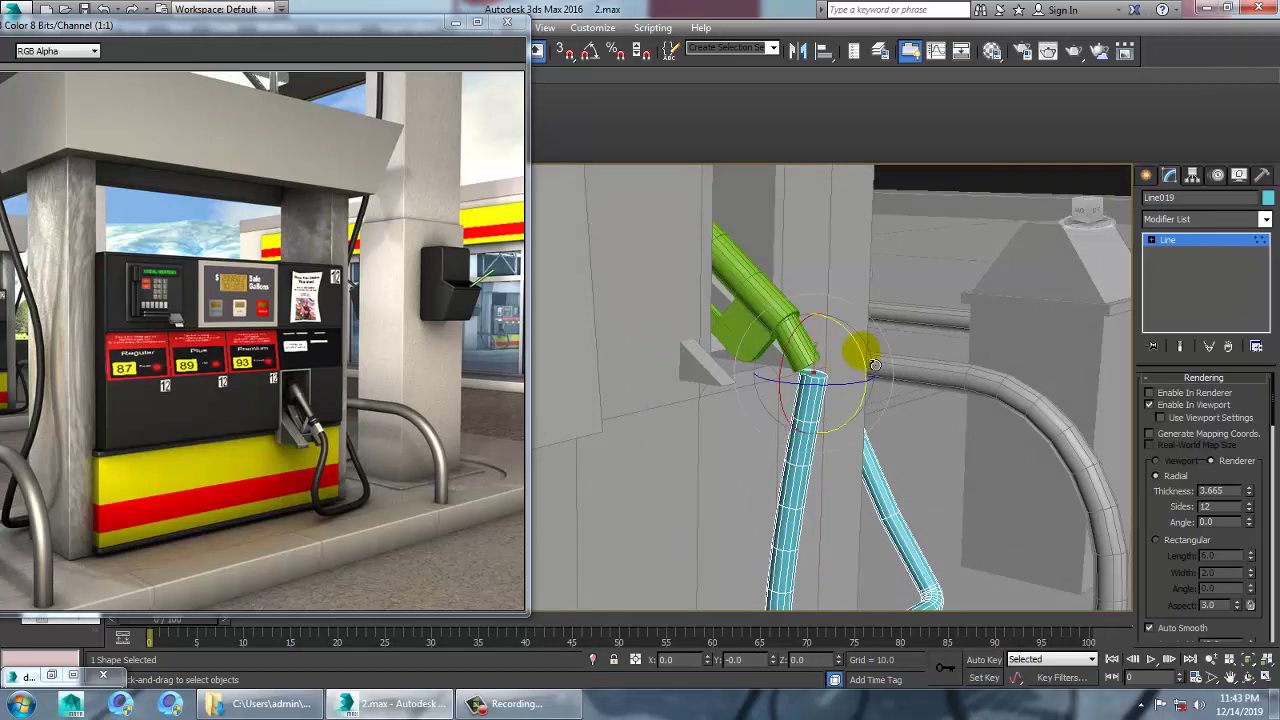
- Refine the hose with a new vertex below its nozzle end and shift it to bend the hose into a curve
right_click(789, 455)
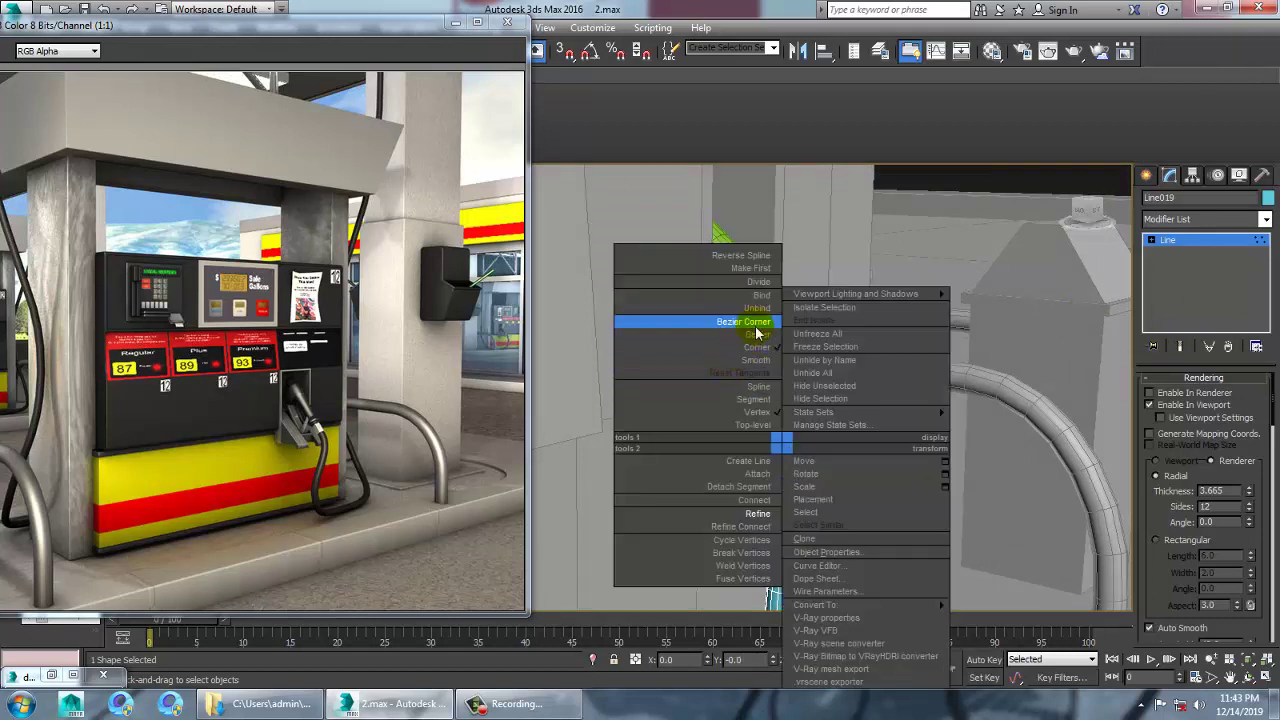
left_click(752, 501)
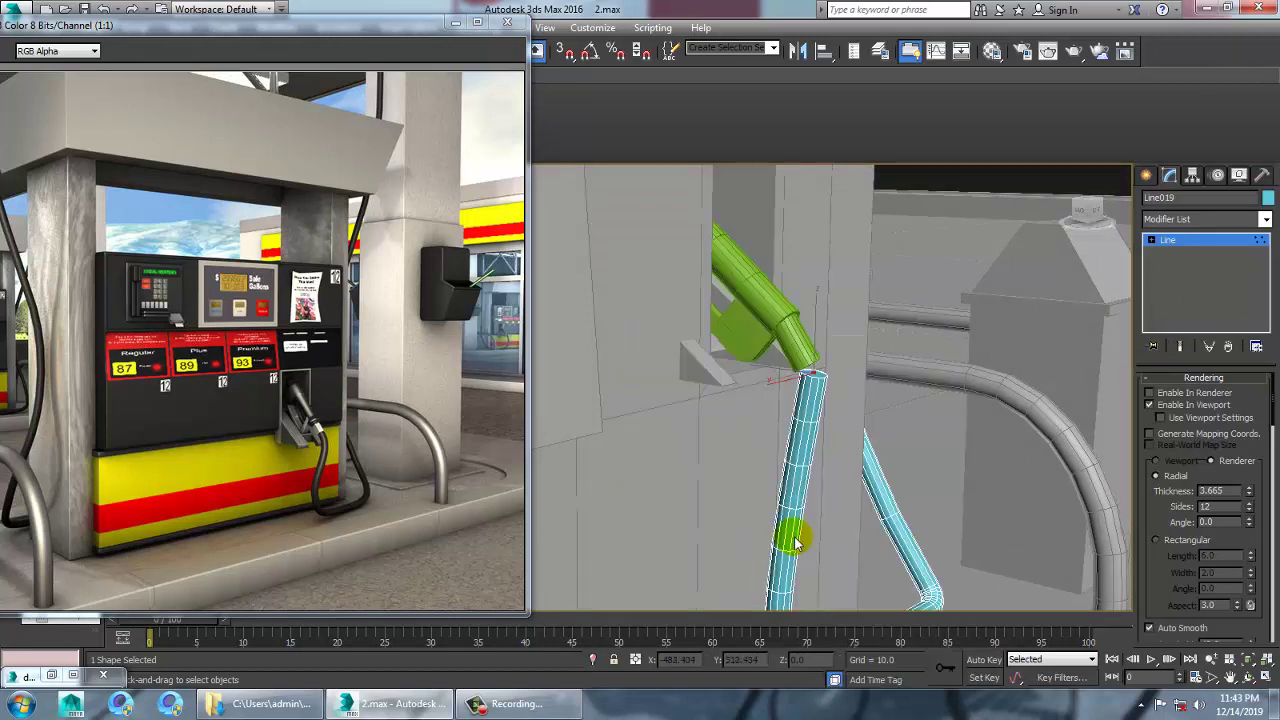
left_click(789, 570)
right_click(824, 576)
key("1")
key("1")
left_click_drag(754, 541, 766, 547)
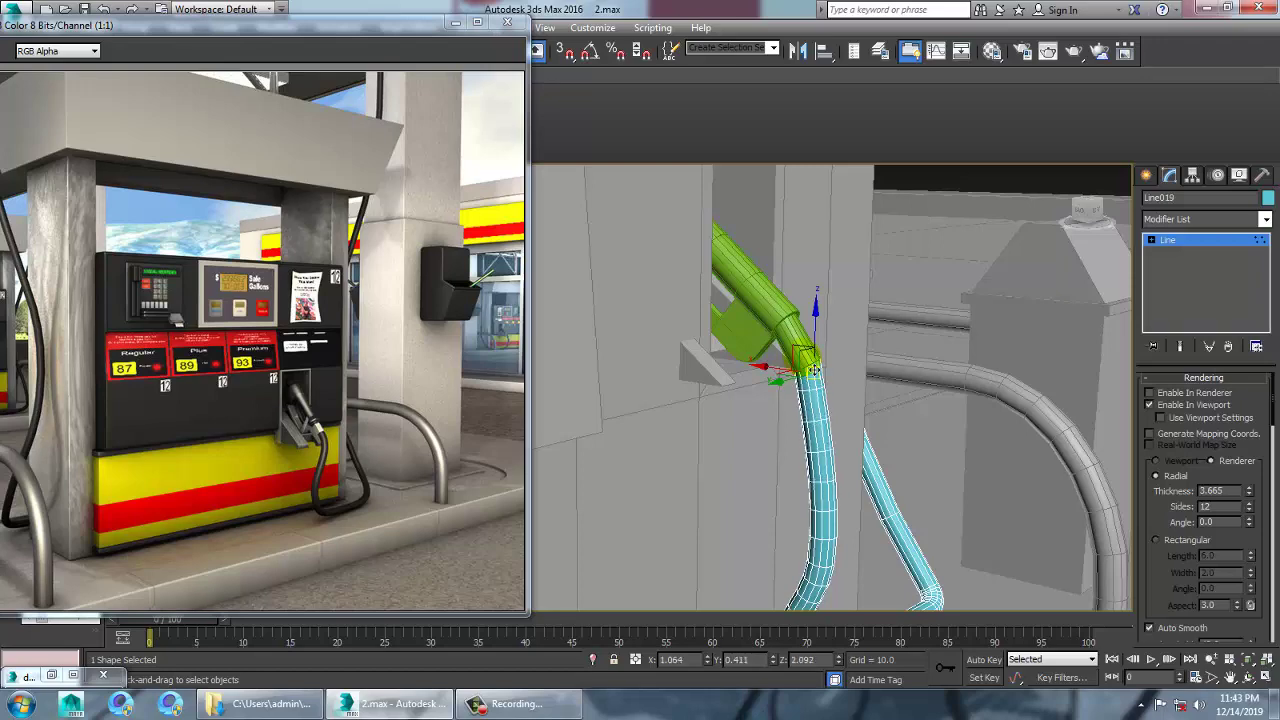
- Move the hose's end vertex along X to center it on the nozzle's lower end
mouse_move(815, 370)
middle_mouse_down("alt")
mouse_move(920, 443)
mouse_move(834, 426)
mouse_move(814, 451)
mouse_move(820, 480)
mouse_move(778, 405)
mouse_move(851, 357)
mouse_move(871, 243)
mouse_move(771, 371)
mouse_move(817, 369)
middle_mouse_up("alt")
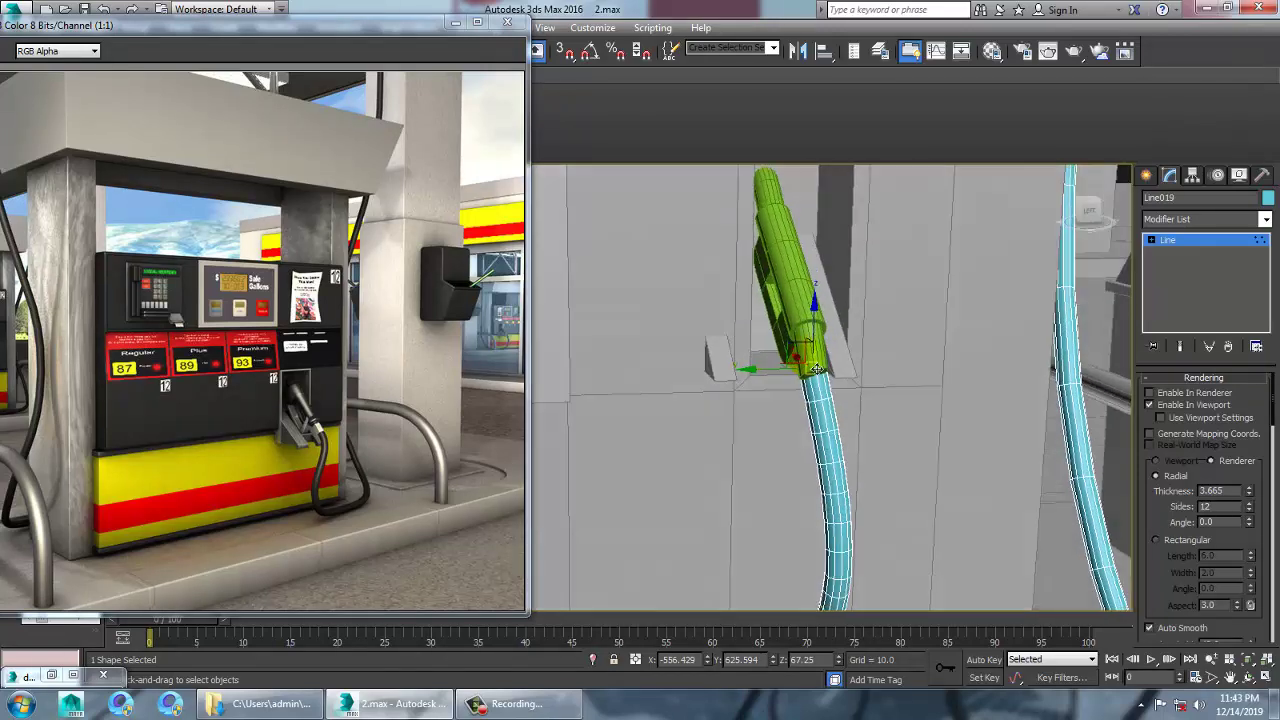
key("alt+w")
right_click(597, 346)
key("alt+w")
scroll(729, 396, "down", 3)
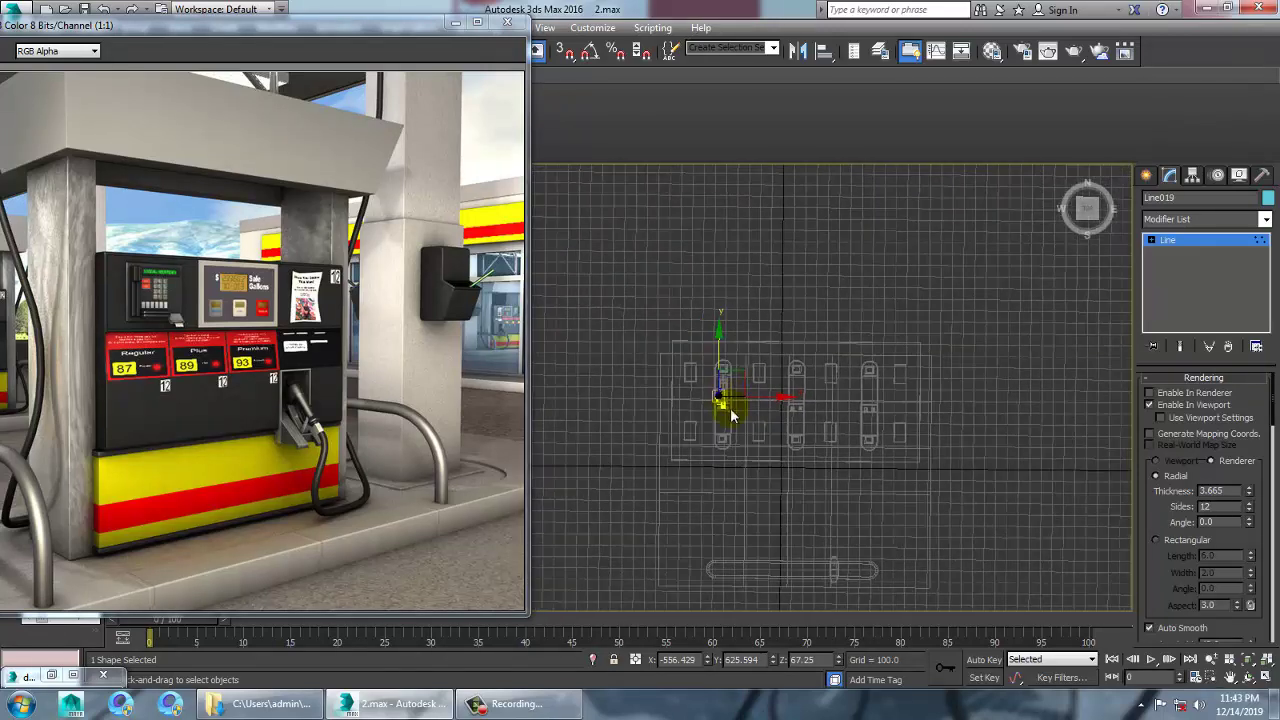
scroll(730, 415, "up", 10)
key("alt+w")
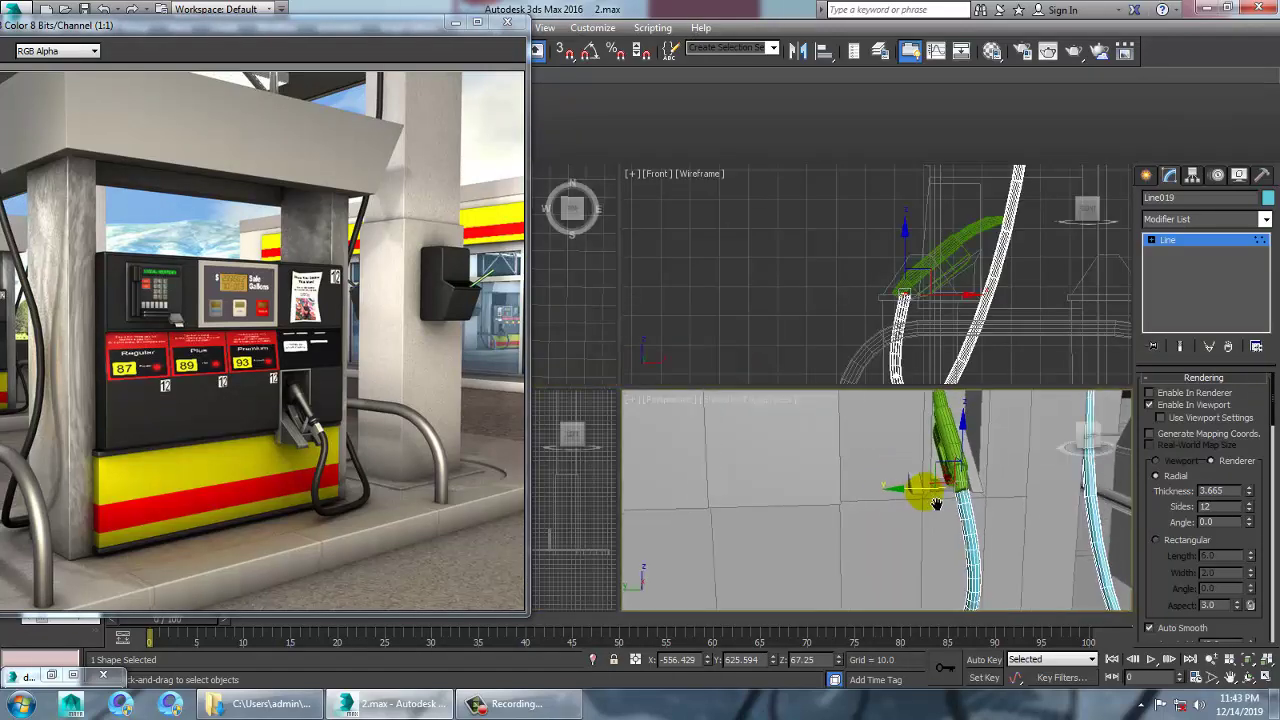
key("alt+w")
mouse_move(857, 406)
middle_mouse_down("alt")
mouse_move(828, 500)
mouse_move(763, 474)
middle_mouse_up("alt")
scroll(763, 474, "up", 3)
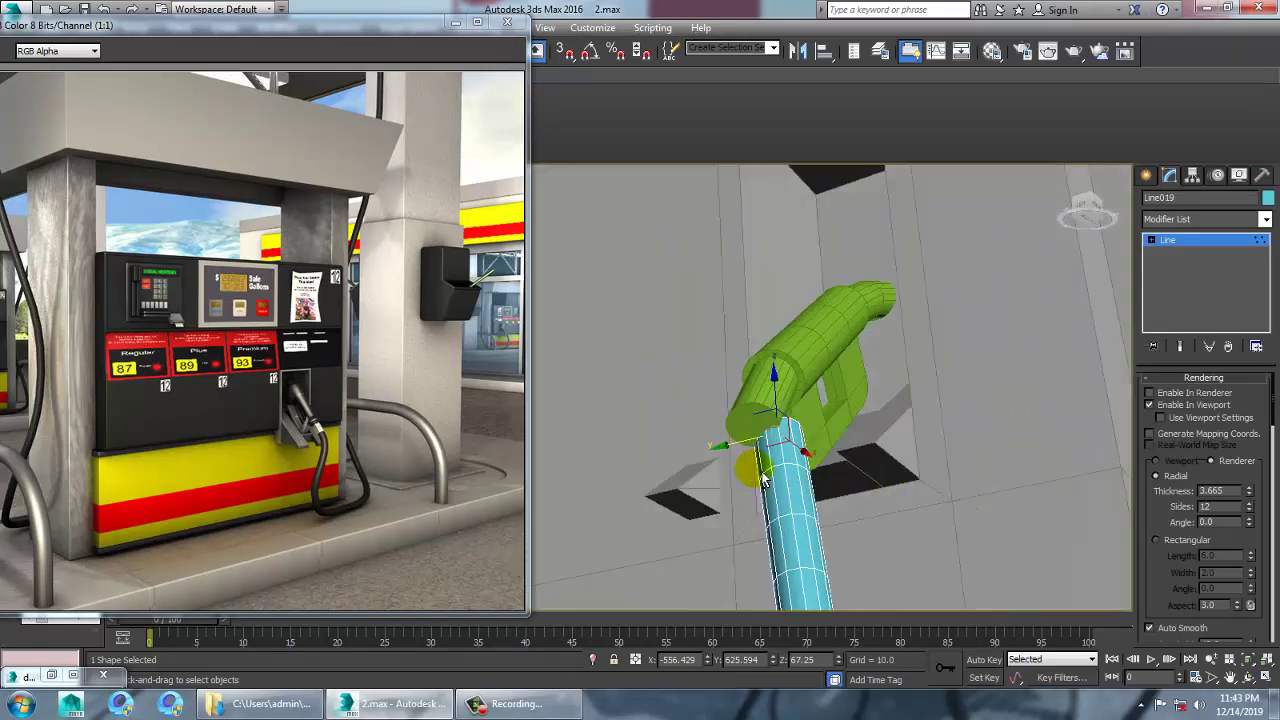
left_click_drag(815, 461, 783, 448)
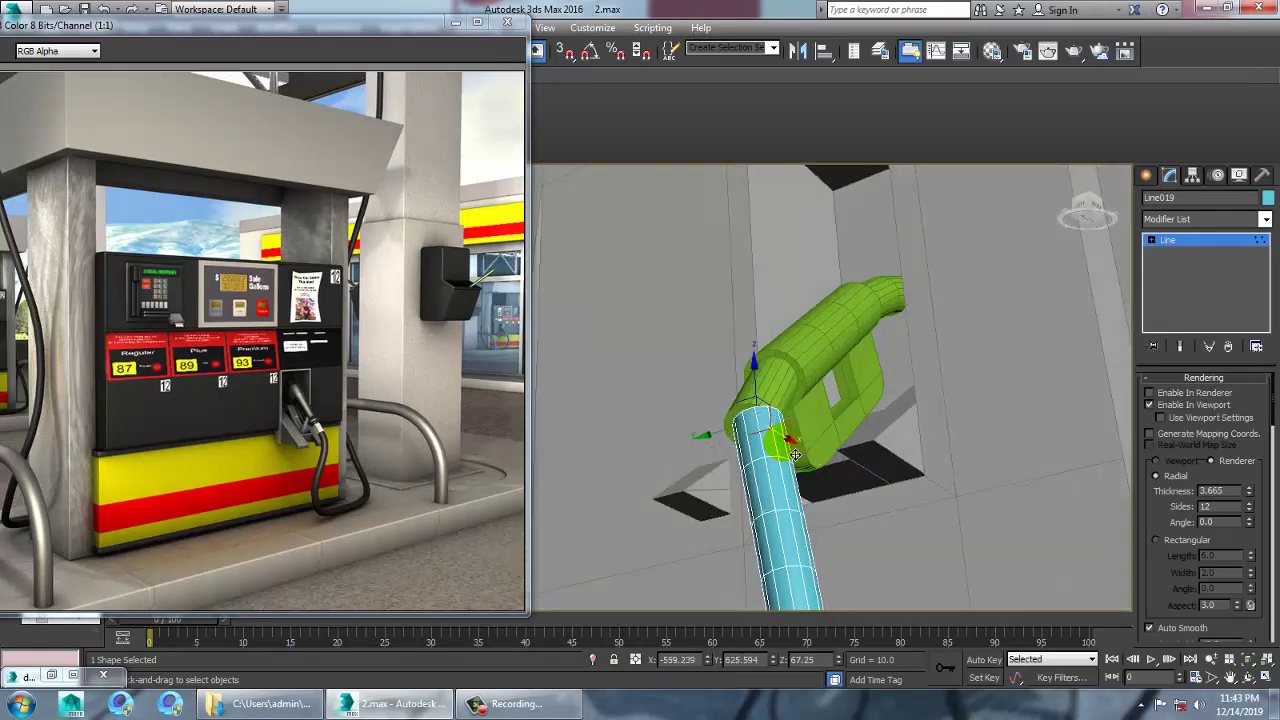
- Move the hose's end vertex in the YZ plane to seat it against the nozzle's lower end
middle_click_drag(783, 448, 804, 481, "alt")
scroll(795, 474, "up", 4)
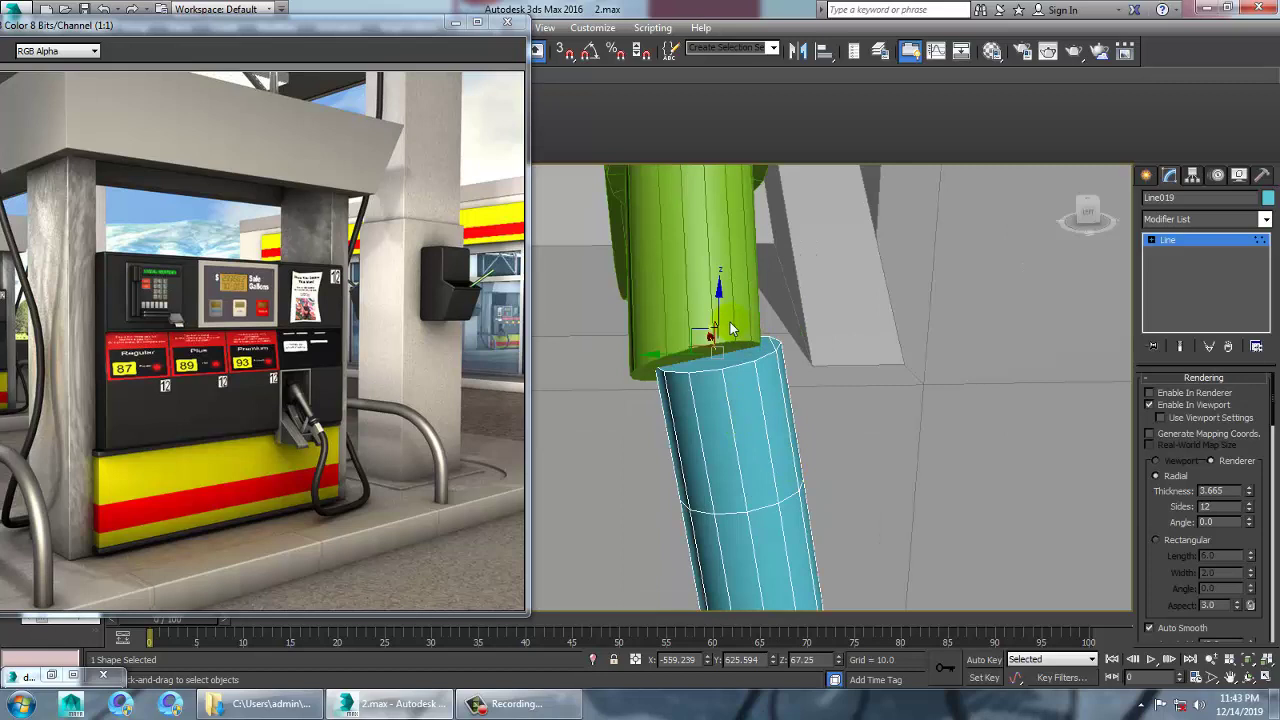
left_click_drag(729, 324, 669, 338)
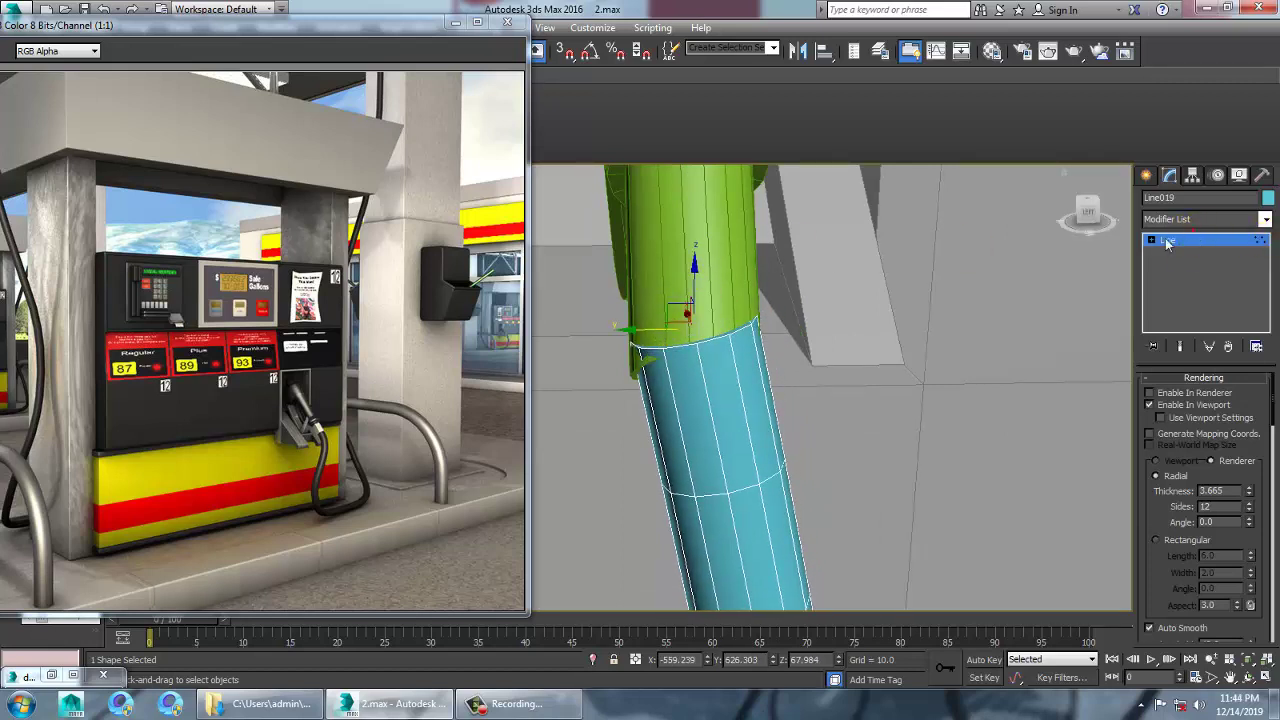
left_click(1204, 244)
scroll(1003, 346, "down", 5)
middle_click_drag(1003, 346, 823, 349, "alt")
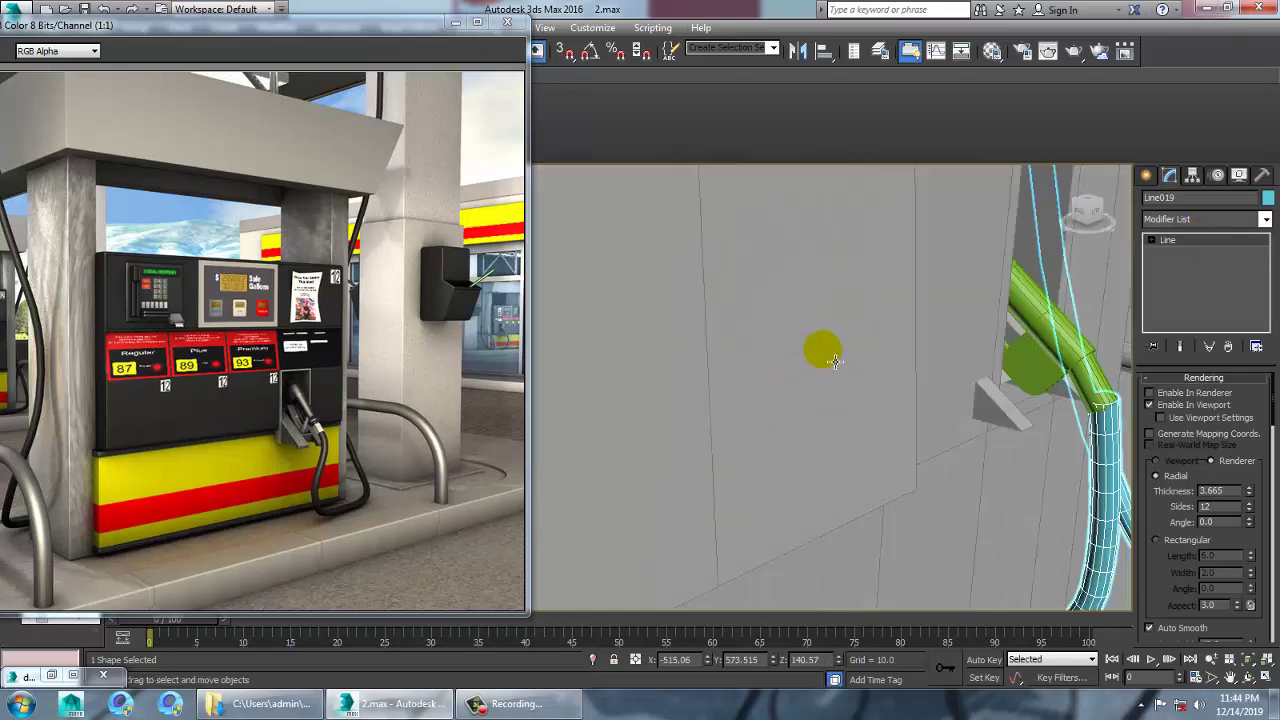
- Add closely spaced edge loops around the nozzle's neck just below the thicker grip using Swift Loop
left_click(1101, 394)
scroll(1040, 380, "up", 3)
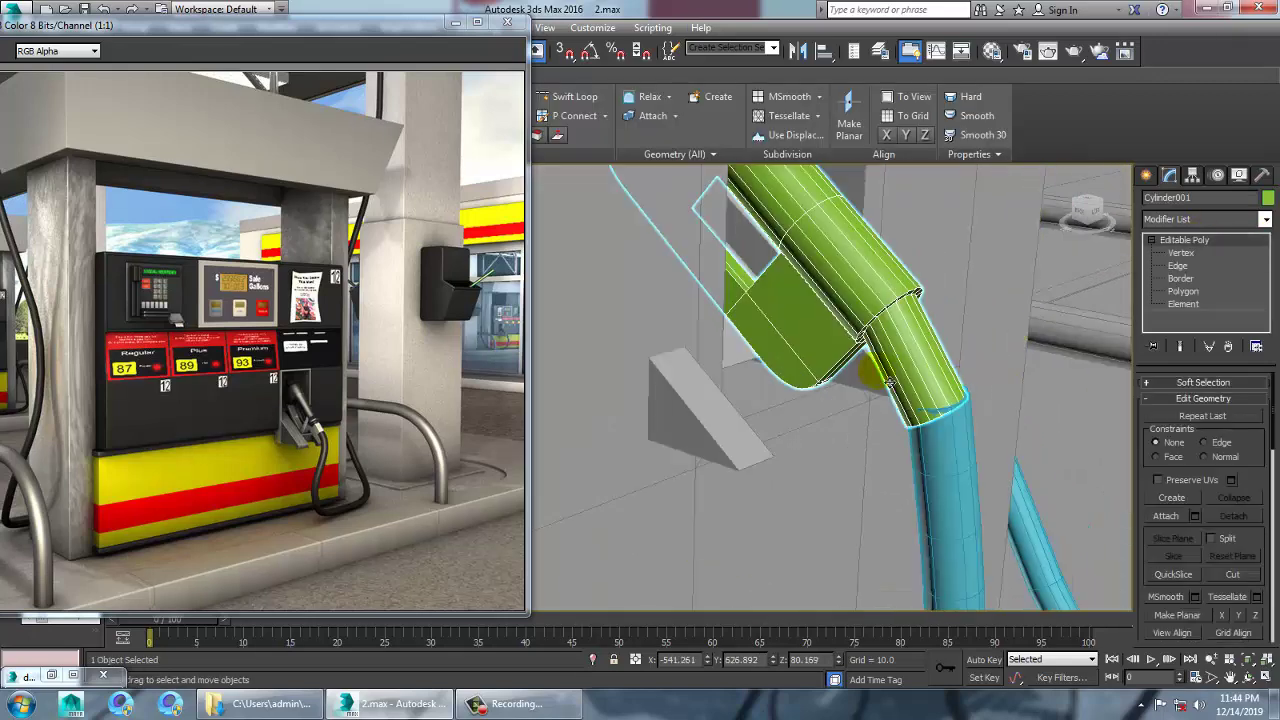
left_click(889, 384)
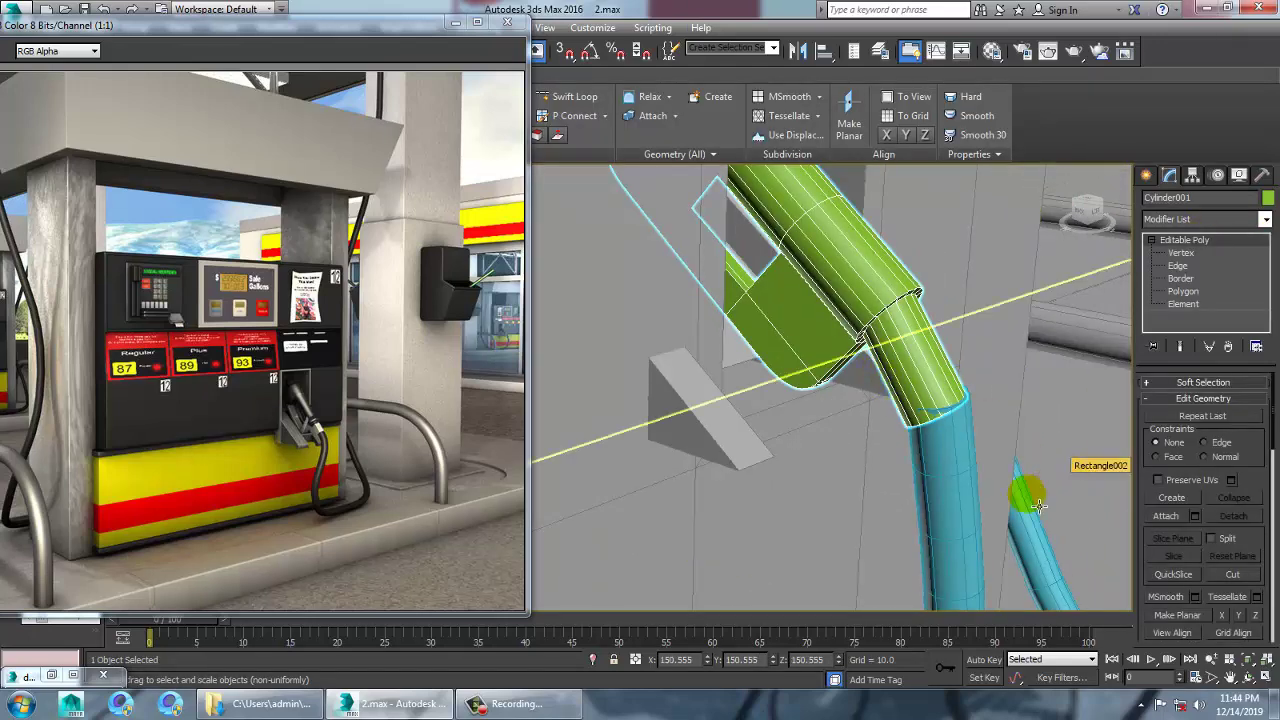
scroll(921, 465, "up", 4)
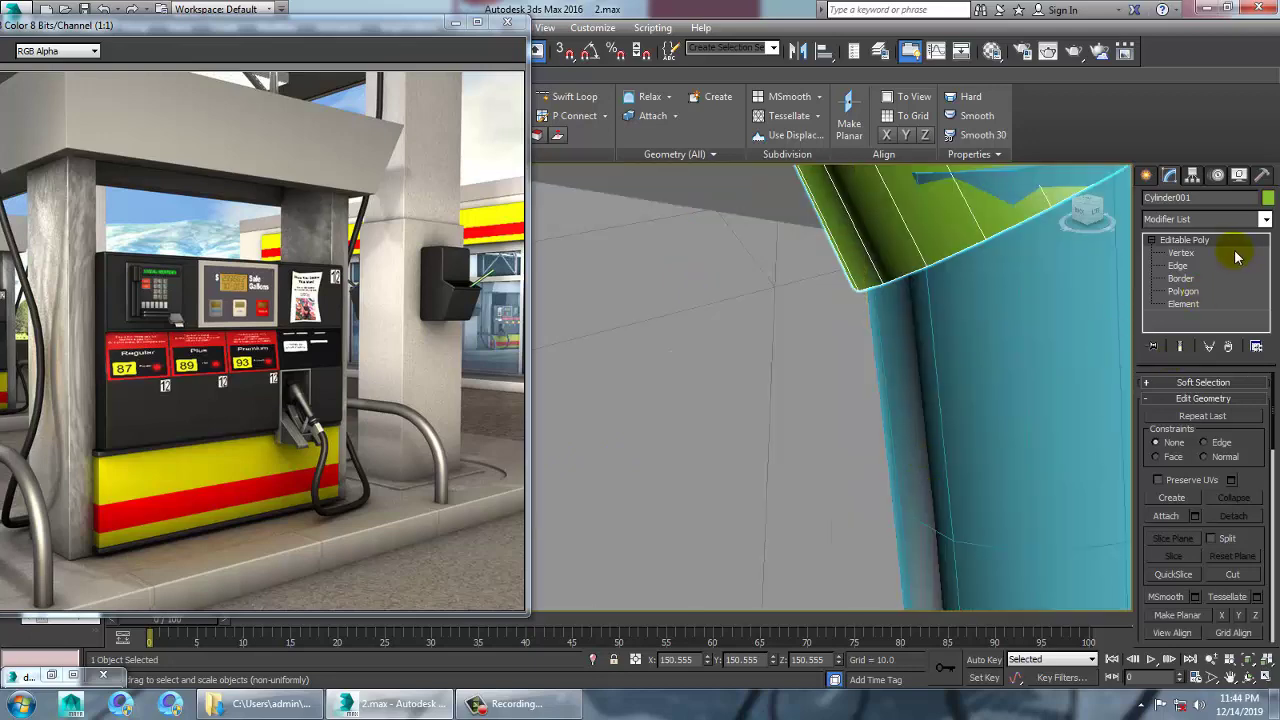
scroll(700, 391, "down", 5)
left_click(570, 98)
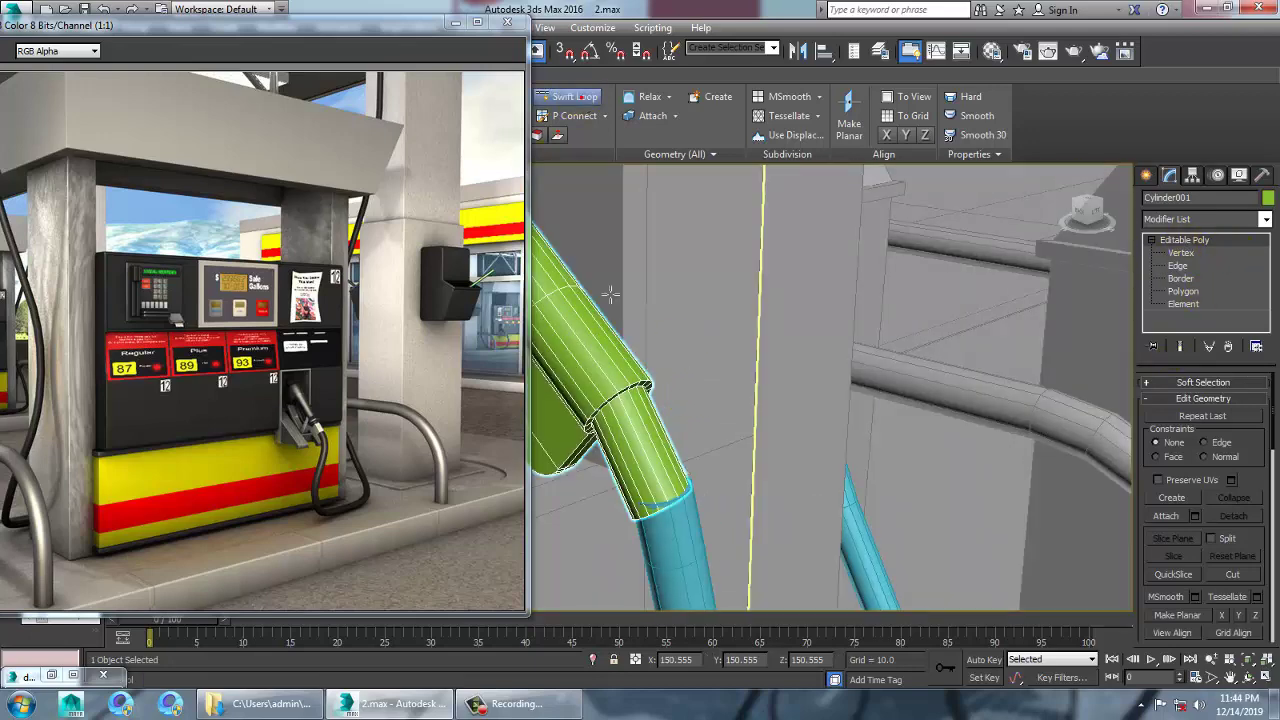
middle_click_drag(611, 293, 733, 432)
middle_click_drag(827, 483, 797, 338)
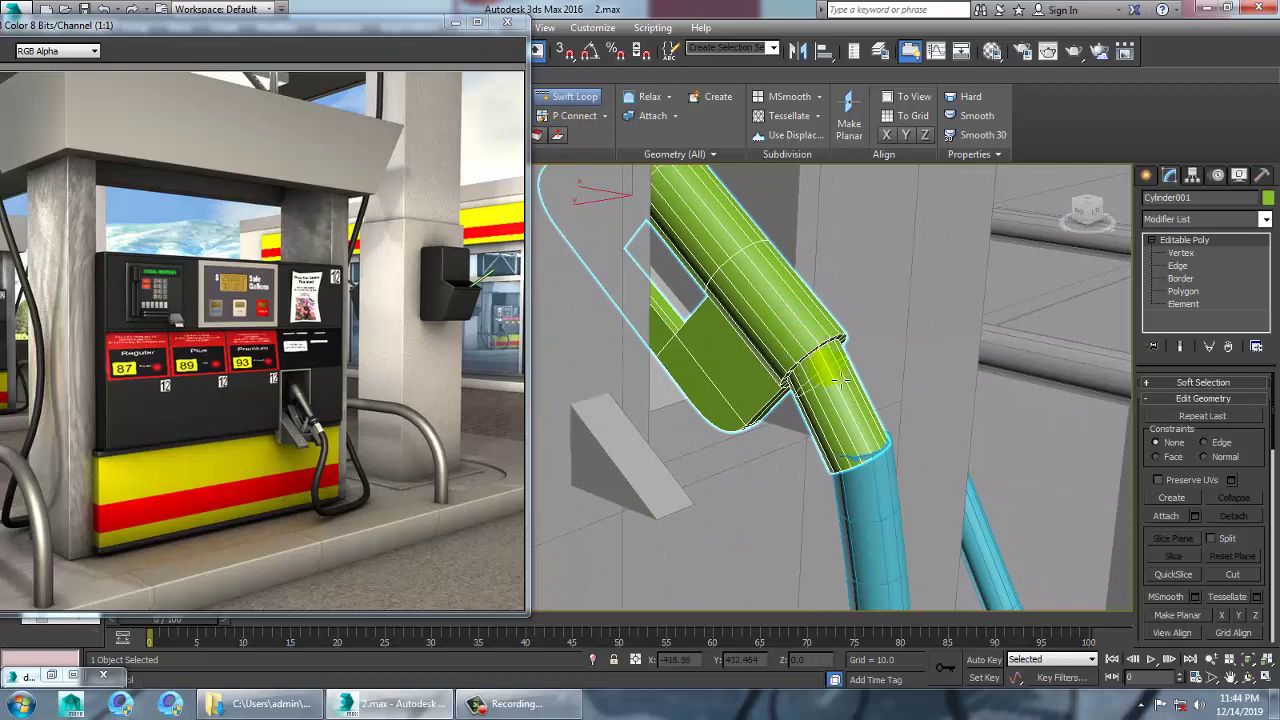
scroll(876, 425, "up", 5)
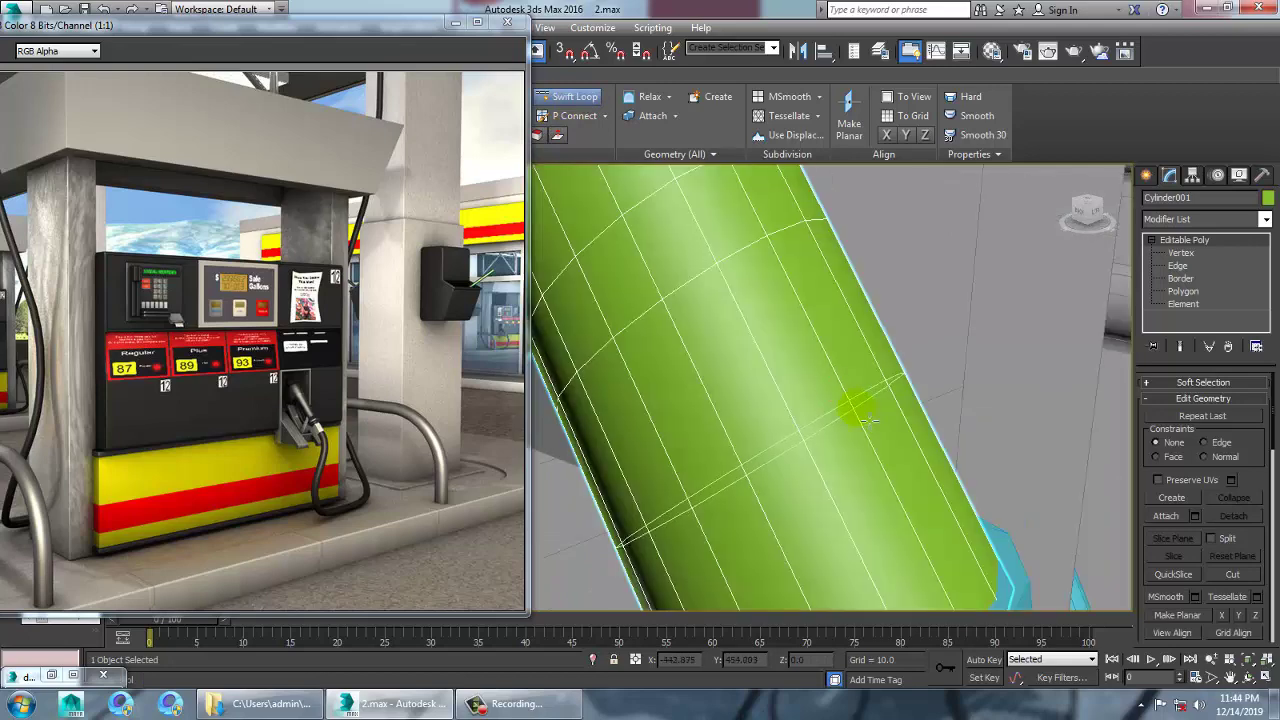
left_click(700, 234)
right_click(700, 278)
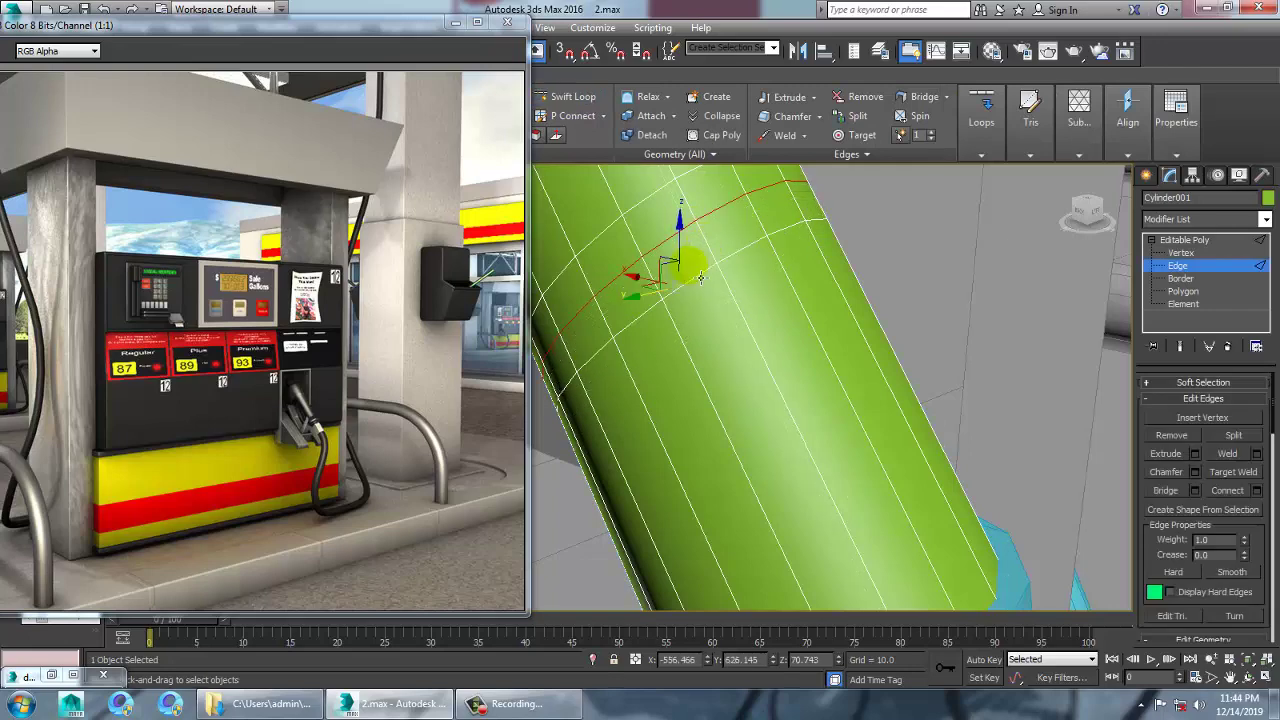
- Scale the middle edge loop on the nozzle's neck uniformly to 121% to form a raised ring
left_click_drag(684, 291, 677, 283)
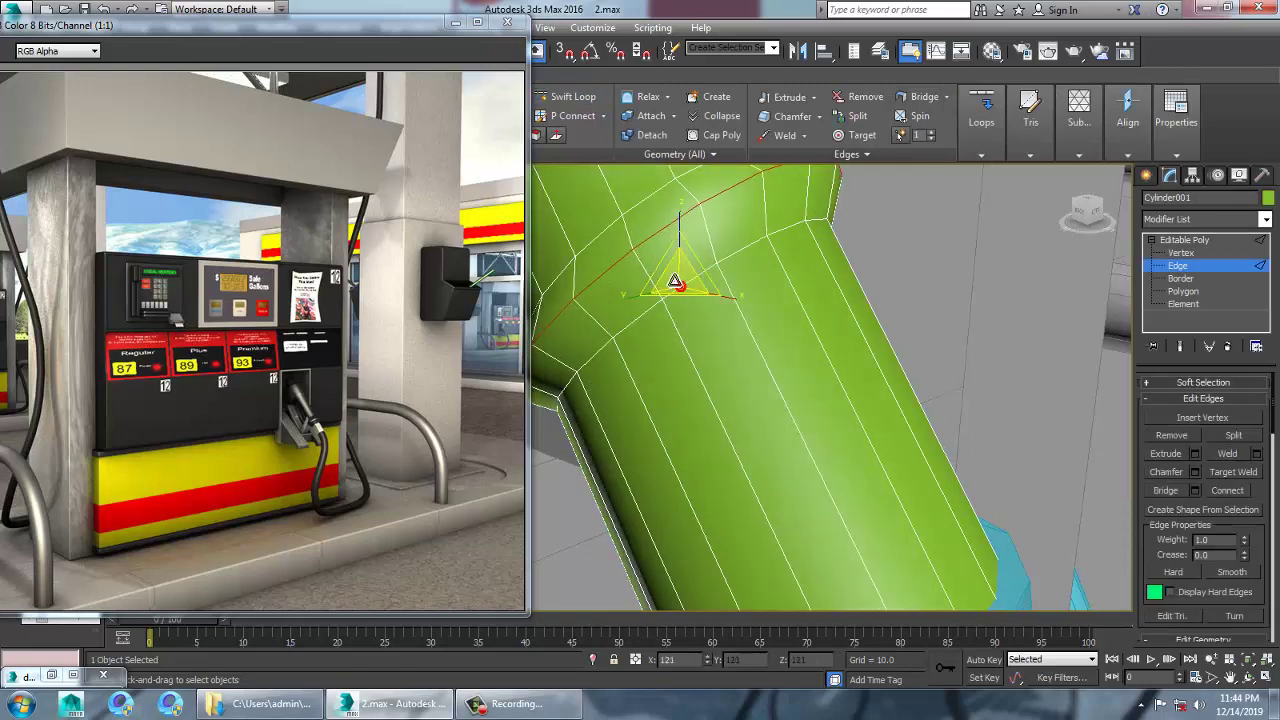
scroll(677, 283, "down", 5)
middle_click_drag(765, 303, 826, 340, "alt")
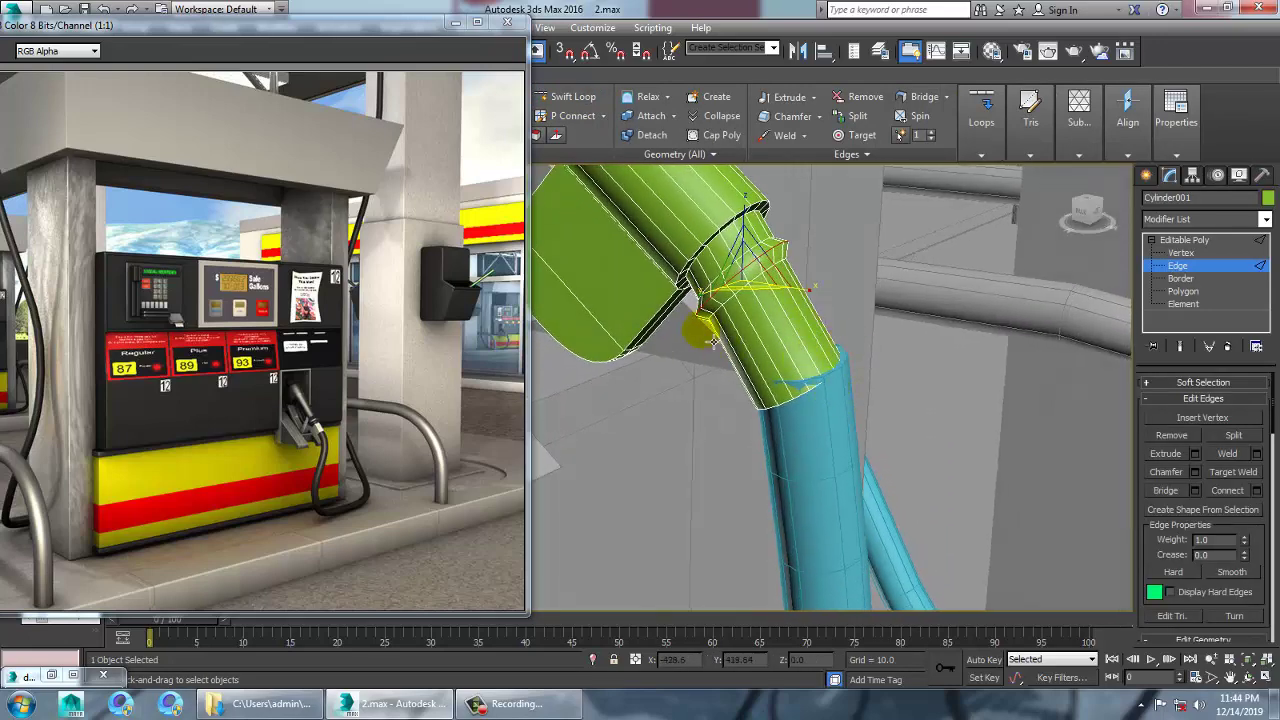
- Select the vertices around the nozzle's lower end and scale them uniformly to 108% to widen the opening
key("1")
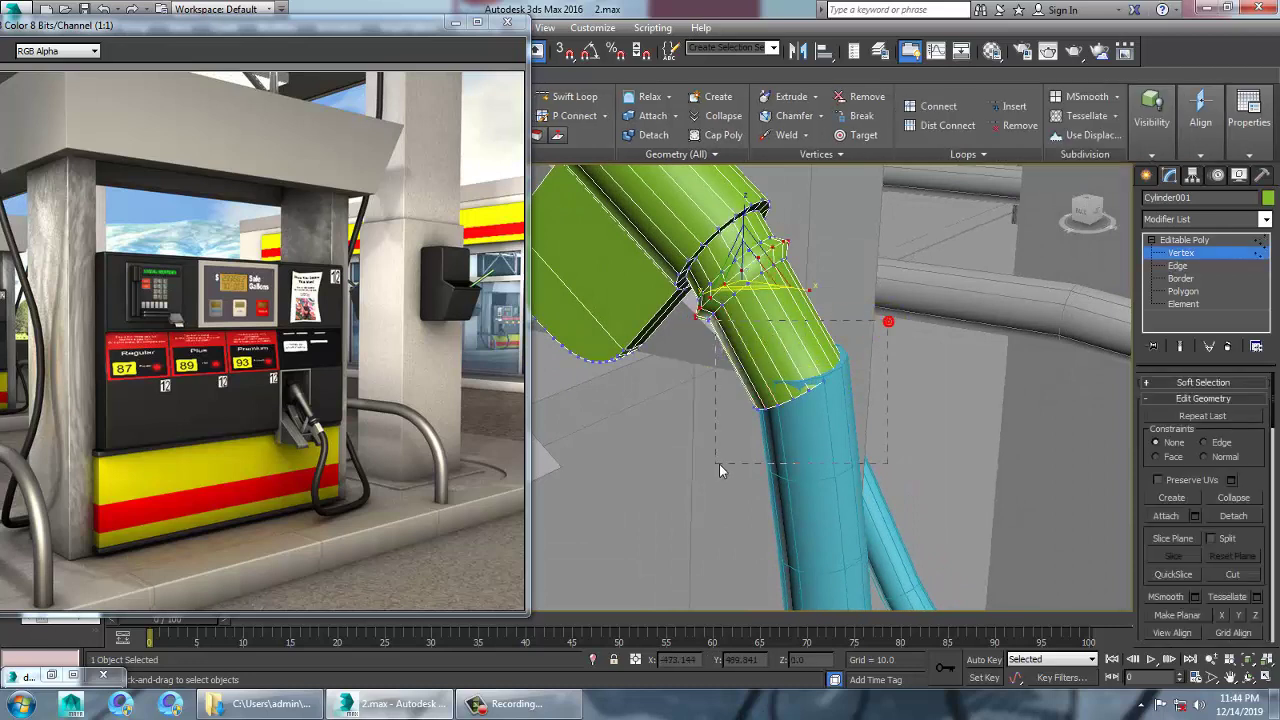
left_click_drag(720, 470, 721, 470)
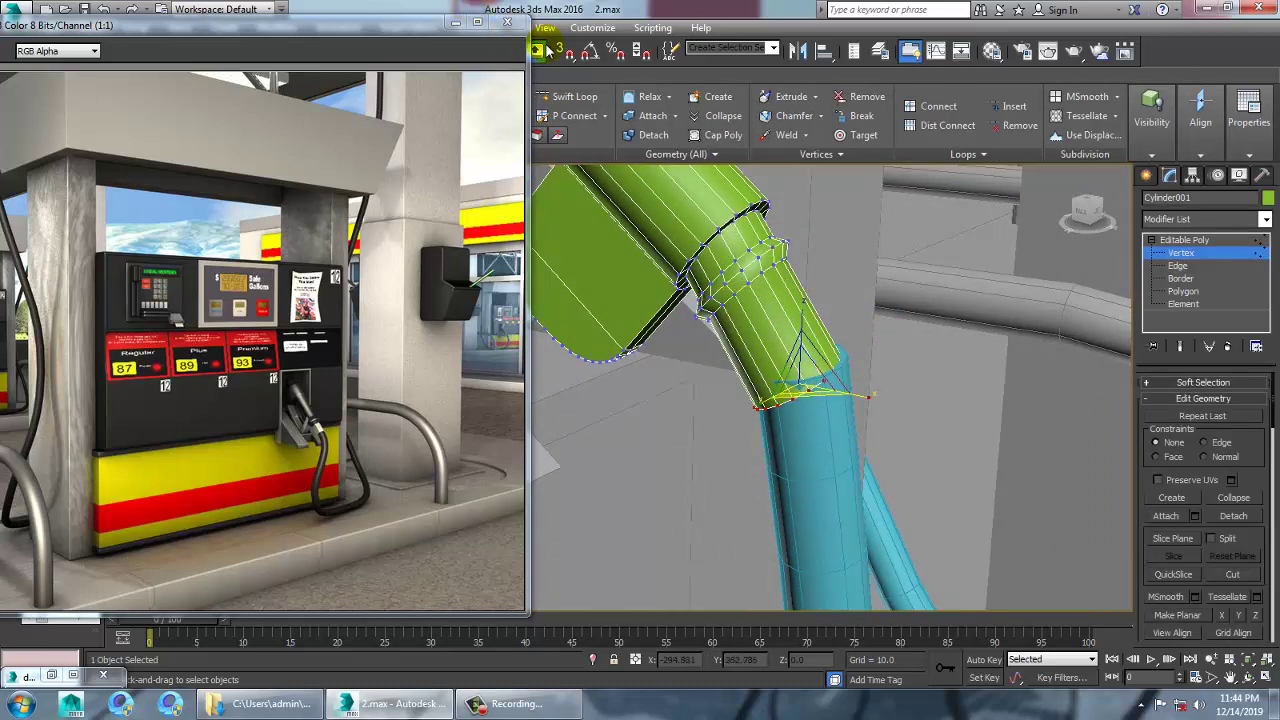
left_click_drag(467, 28, 467, 100)
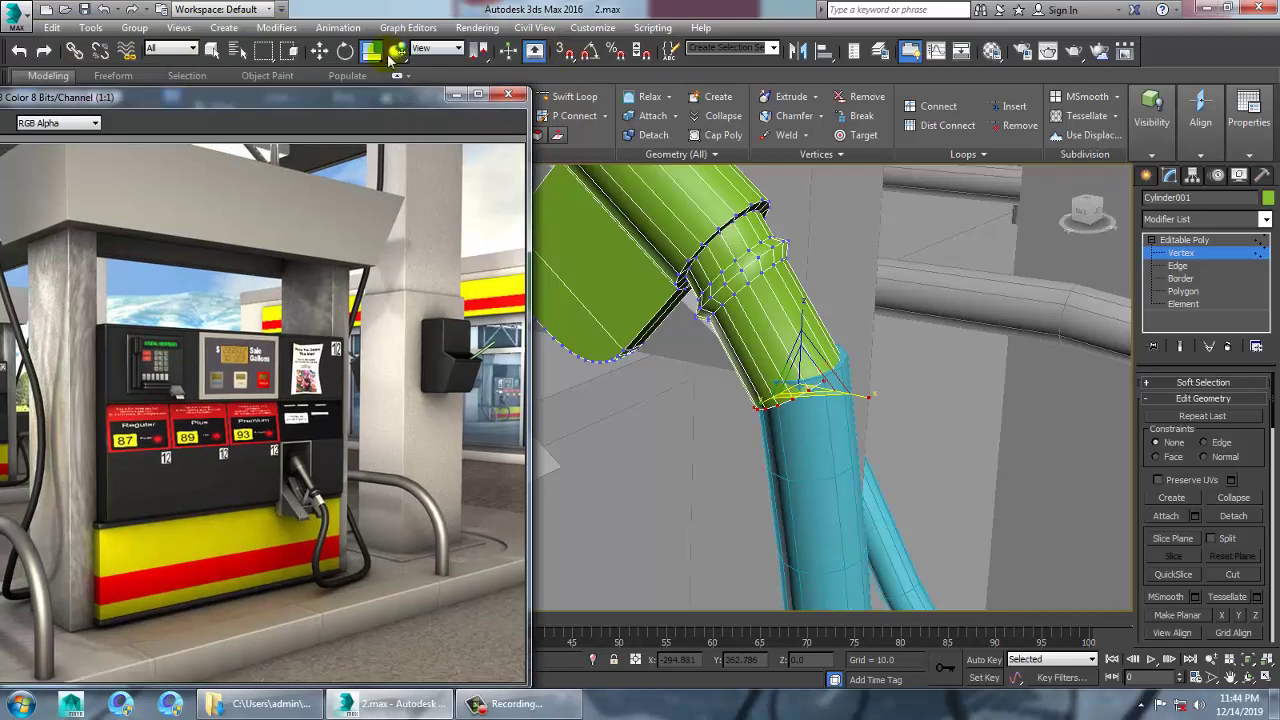
left_click(373, 80)
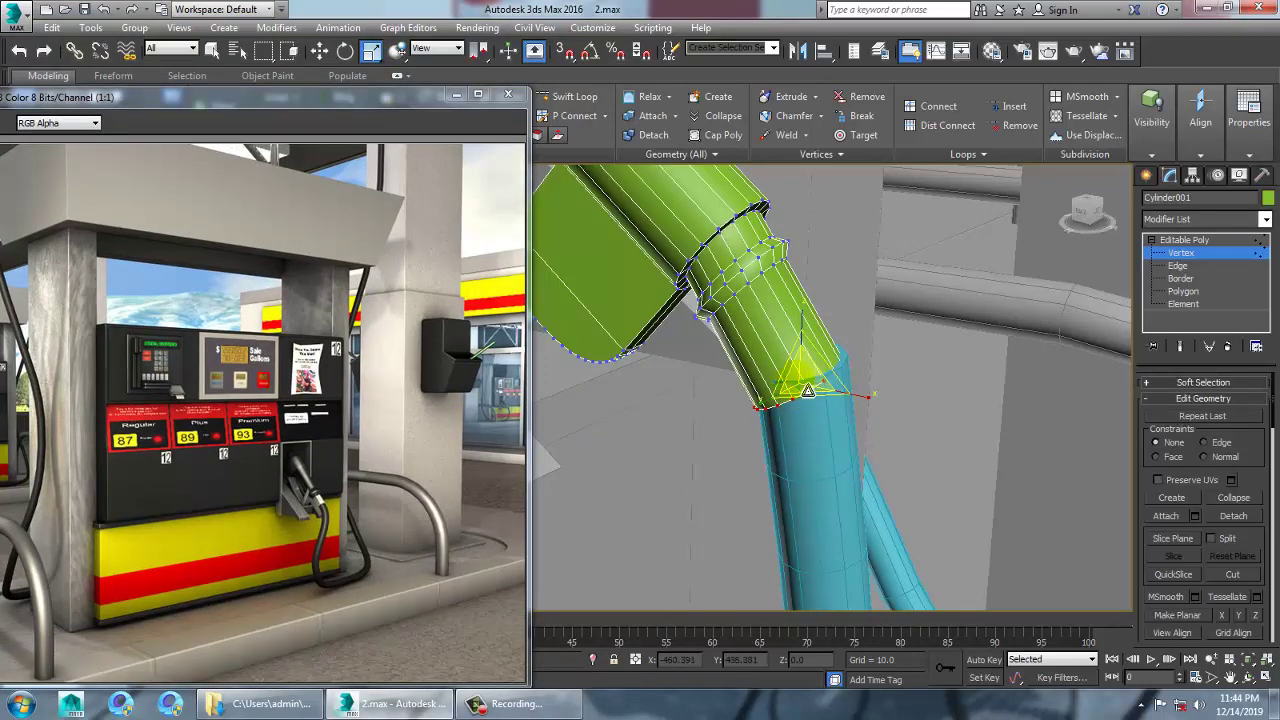
left_click_drag(808, 390, 797, 383)
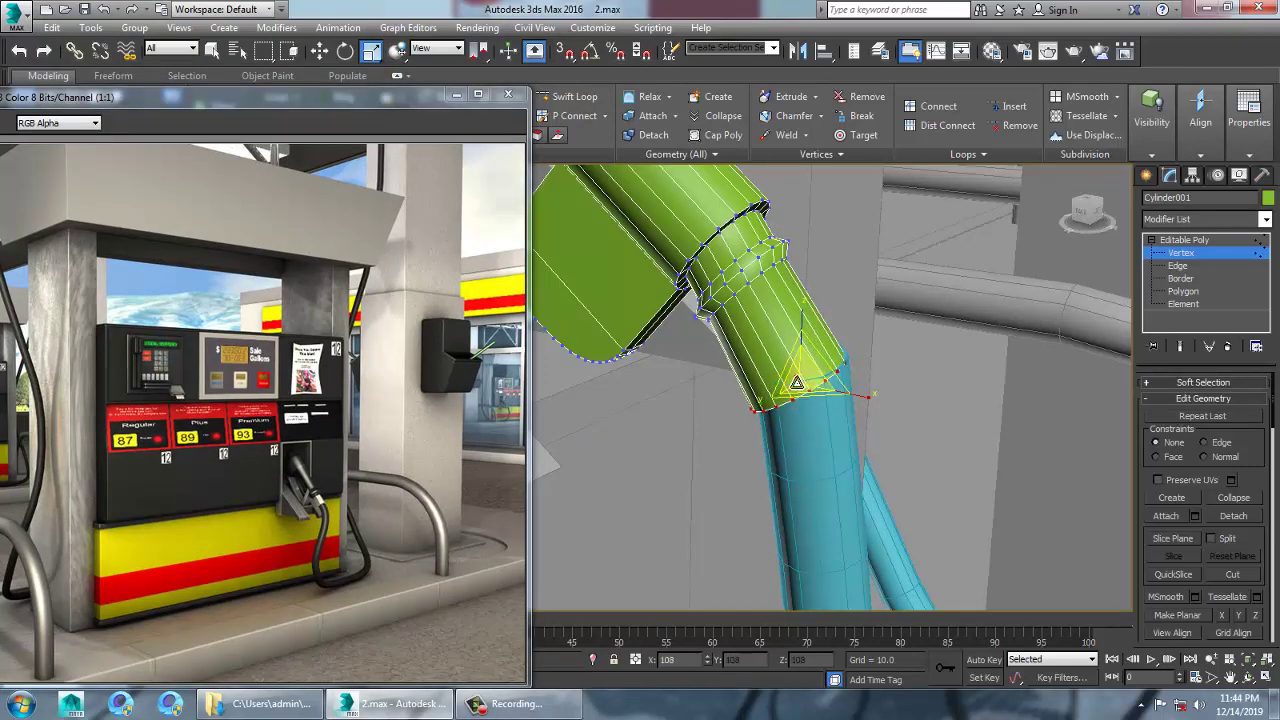
left_click(1205, 241)
- Shift the hose's end vertex slightly, about 0.27 in X and 0.2 in Y, to center it inside the nozzle's opening
left_click(837, 423)
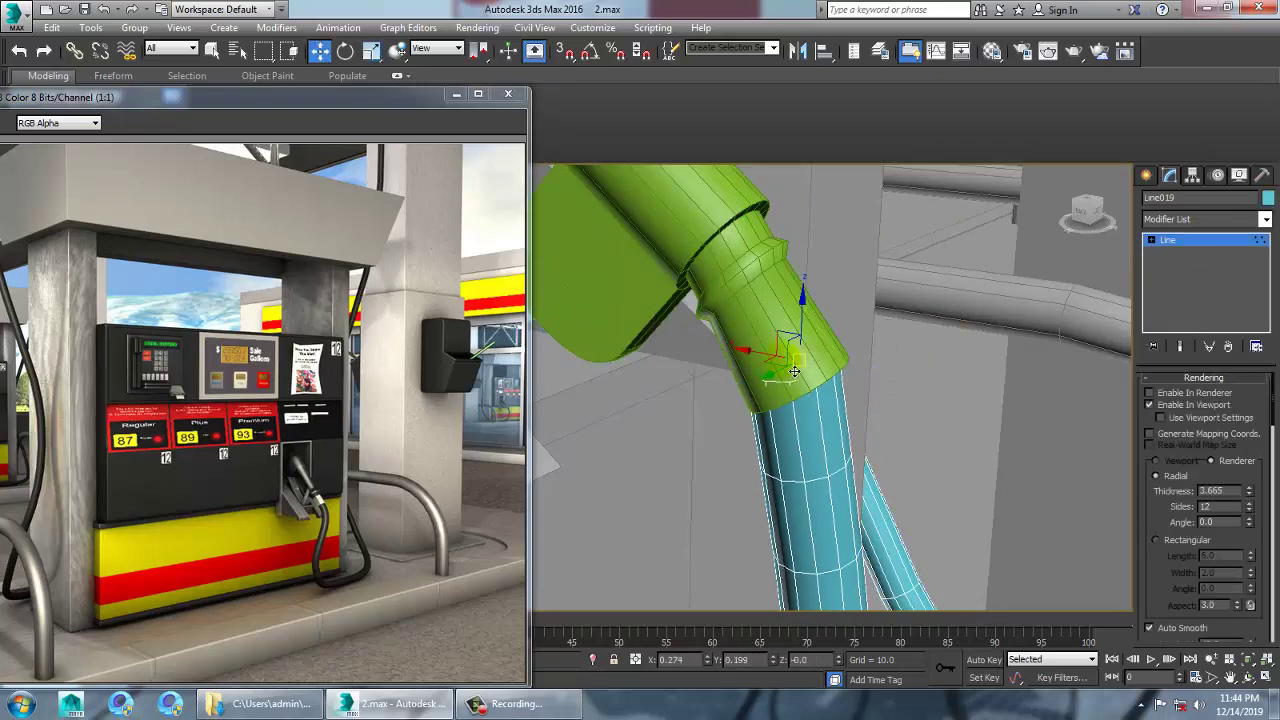
key("l")
middle_click_drag(808, 370, 842, 445, "alt")
scroll(848, 390, "down", 5)
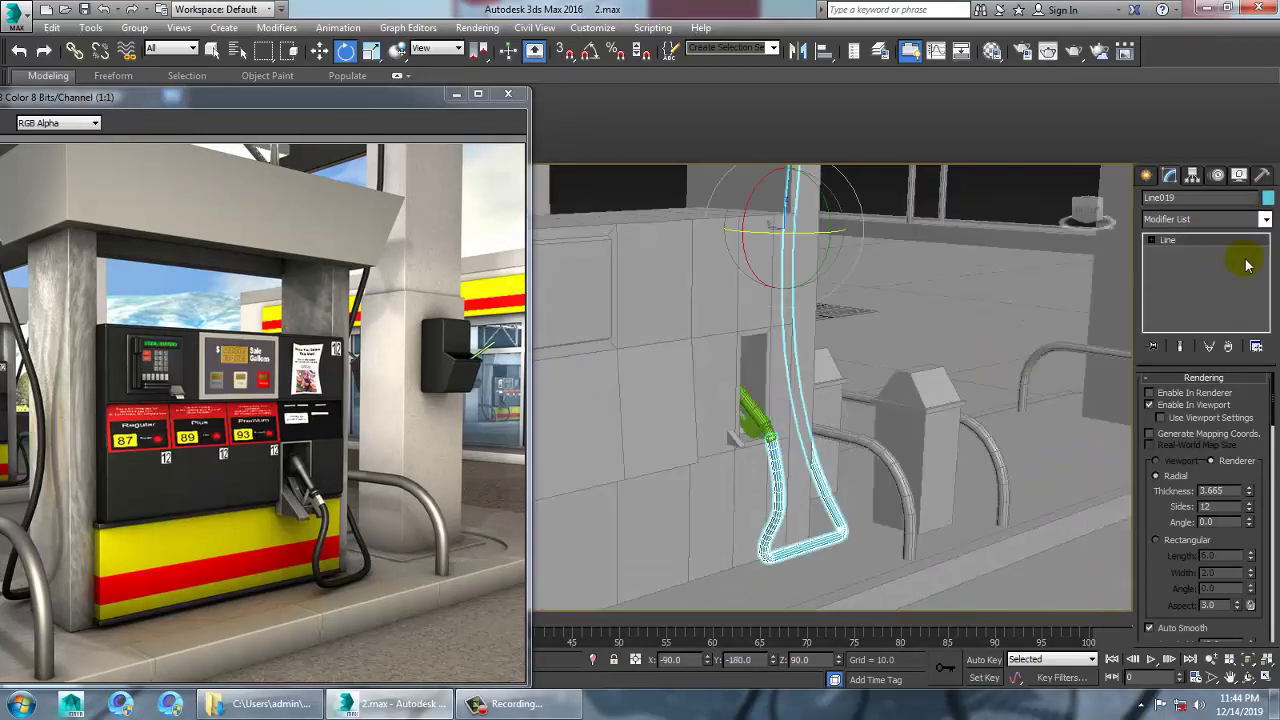
- Select all shapes similar to the hose and set their object color to light gray
key("ctrl+q")
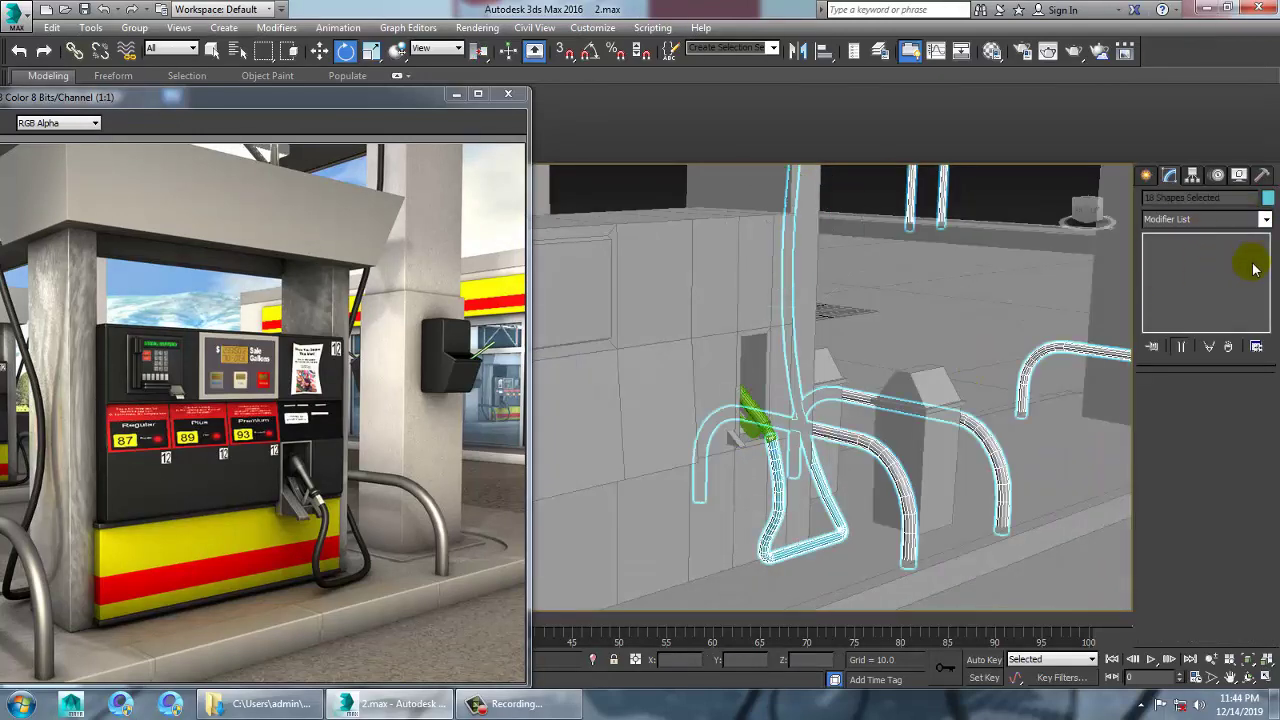
left_click(1268, 199)
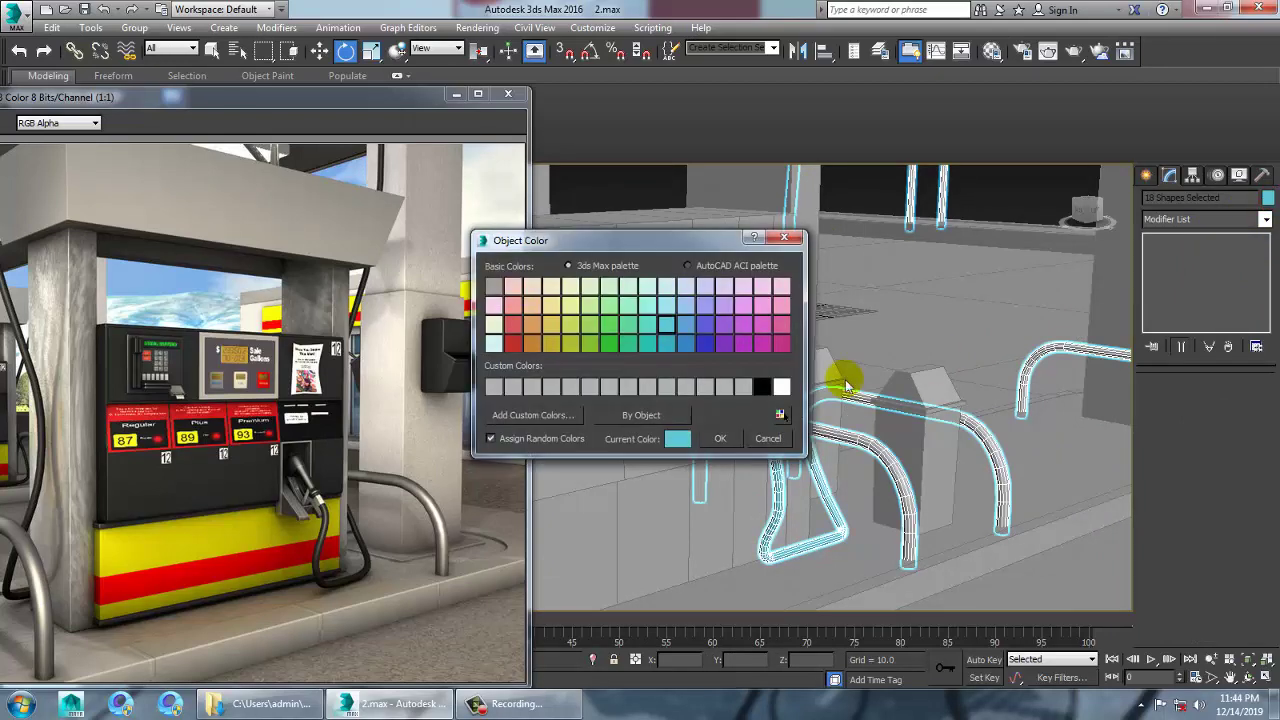
left_click(719, 438)
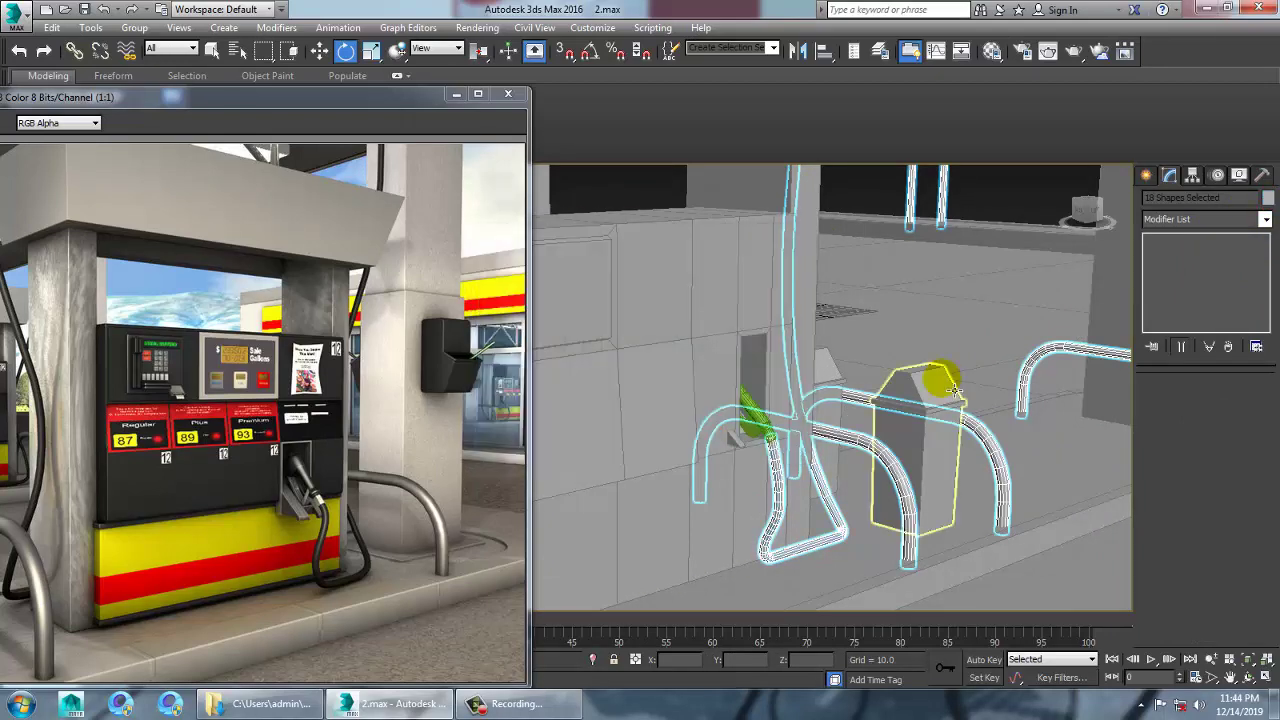
- Select all objects in the scene, including the nozzle, and give them the same light gray object color
key("ctrl+i")
left_click(1268, 199)
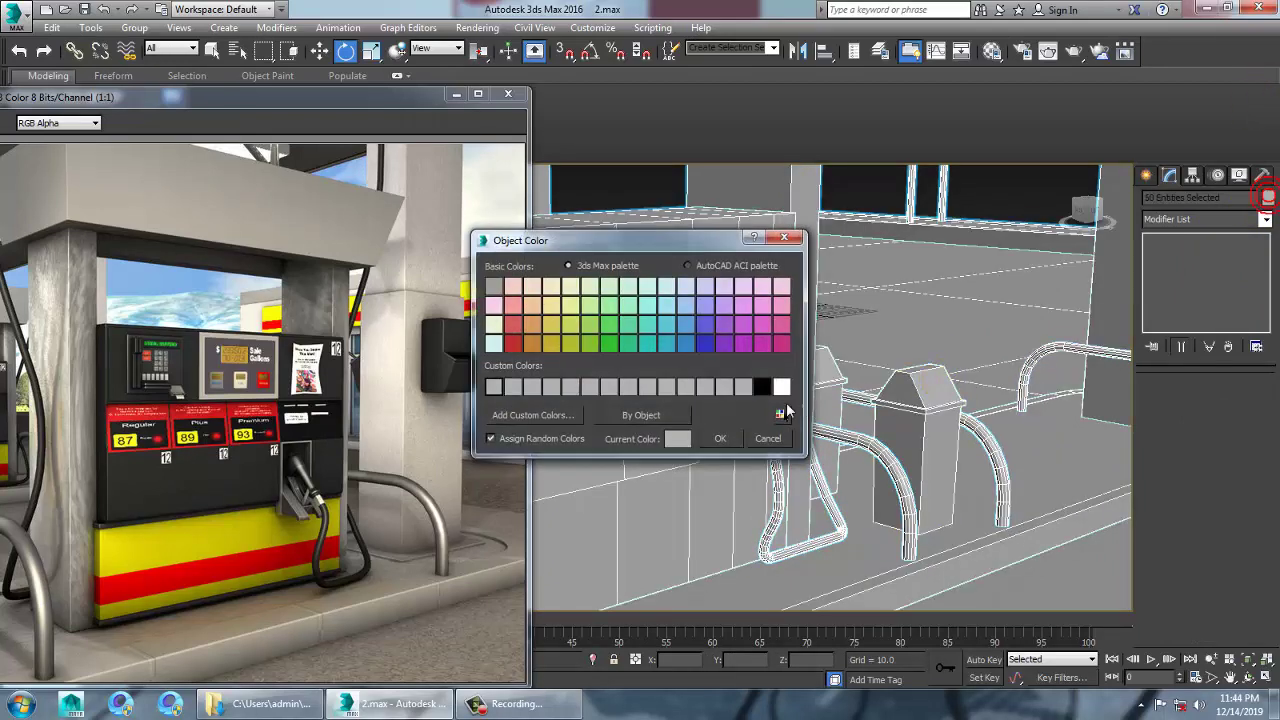
left_click(720, 439)
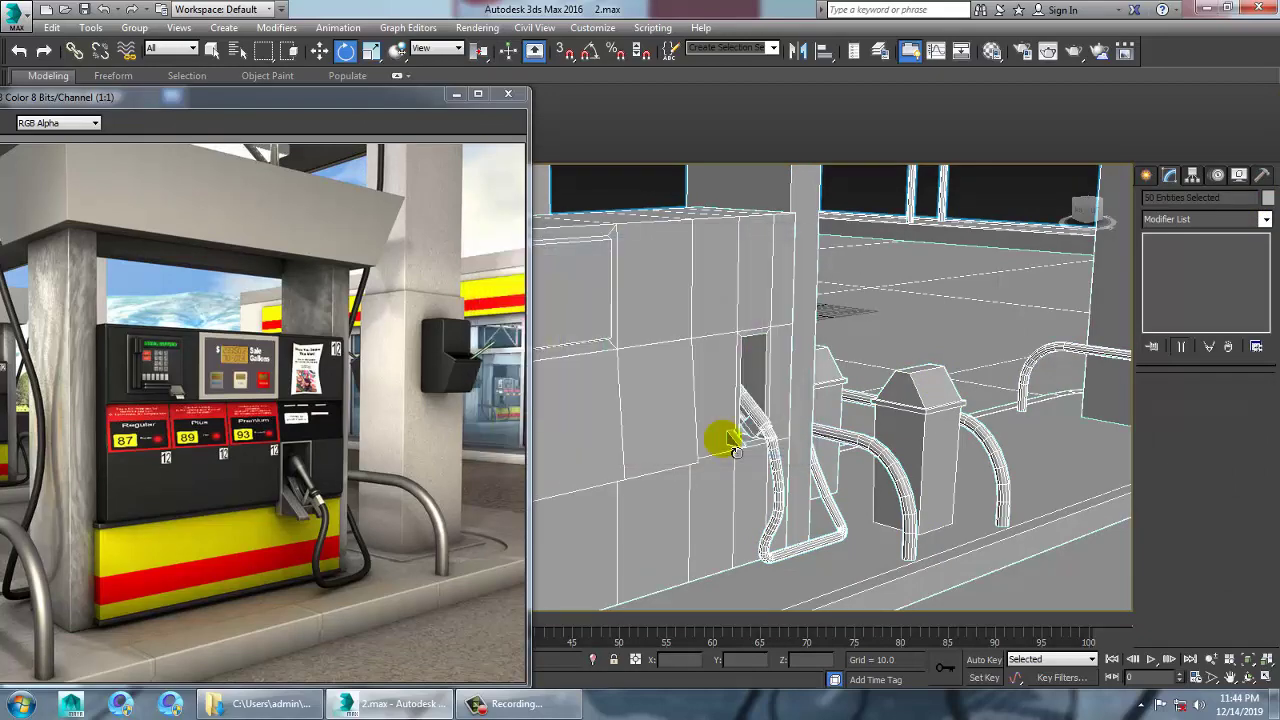
- Select the hose and nozzle together and mirror them as a copy across the X axis with offset 0.0
middle_click_drag(845, 418, 777, 451, "alt")
left_click(726, 272)
left_click(703, 272)
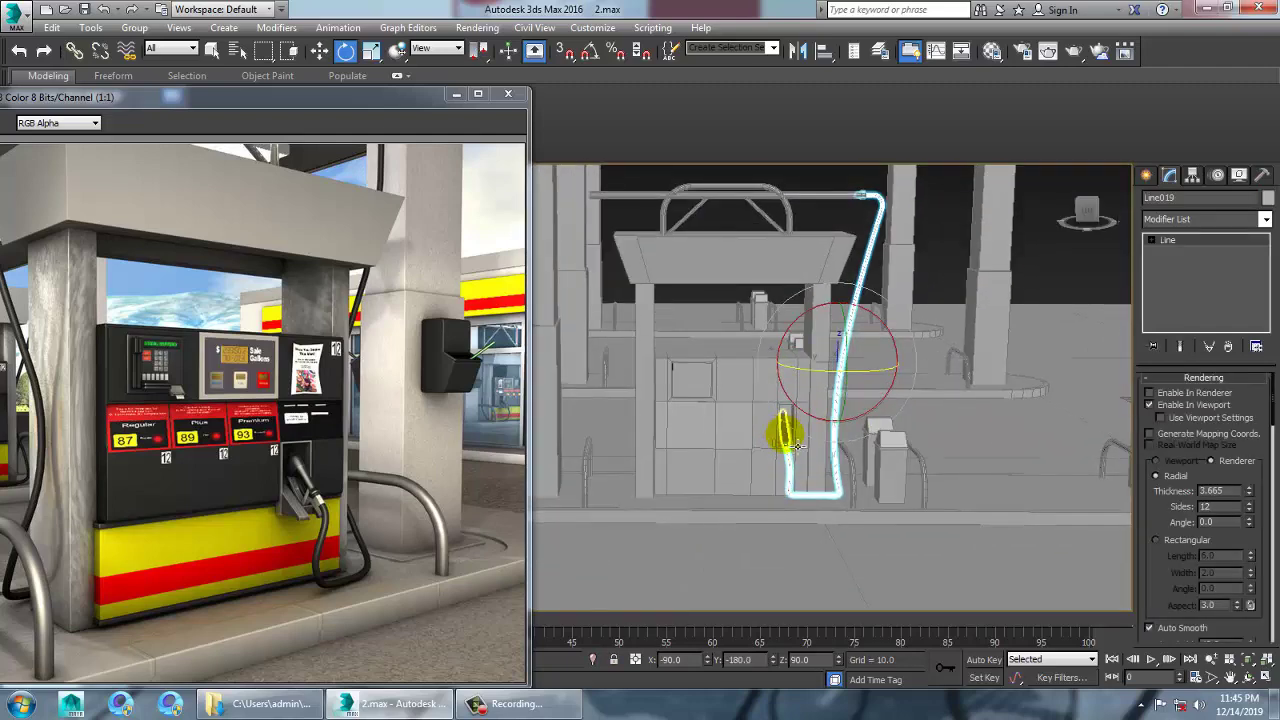
left_click(785, 433, "ctrl")
middle_click_drag(848, 457, 931, 449, "alt")
scroll(855, 445, "up", 5)
middle_click_drag(843, 437, 792, 446, "alt")
middle_click_drag(792, 446, 853, 456)
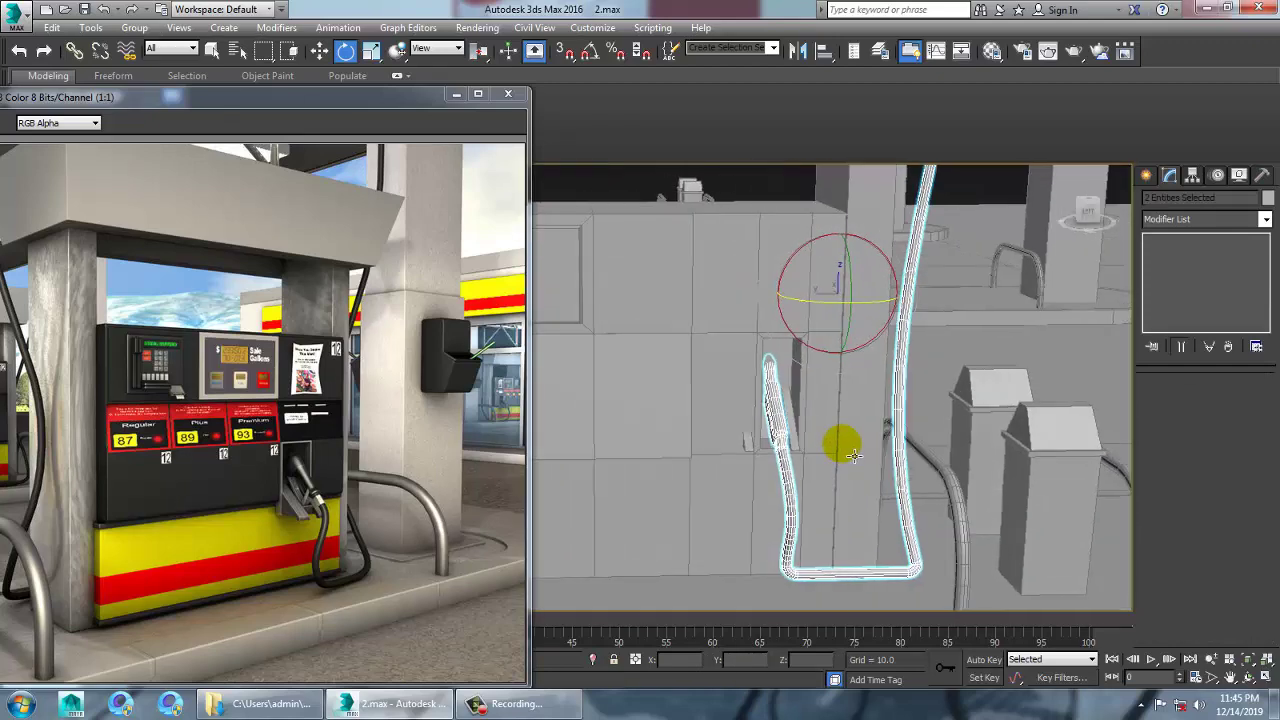
left_click(790, 52)
left_click(614, 391)
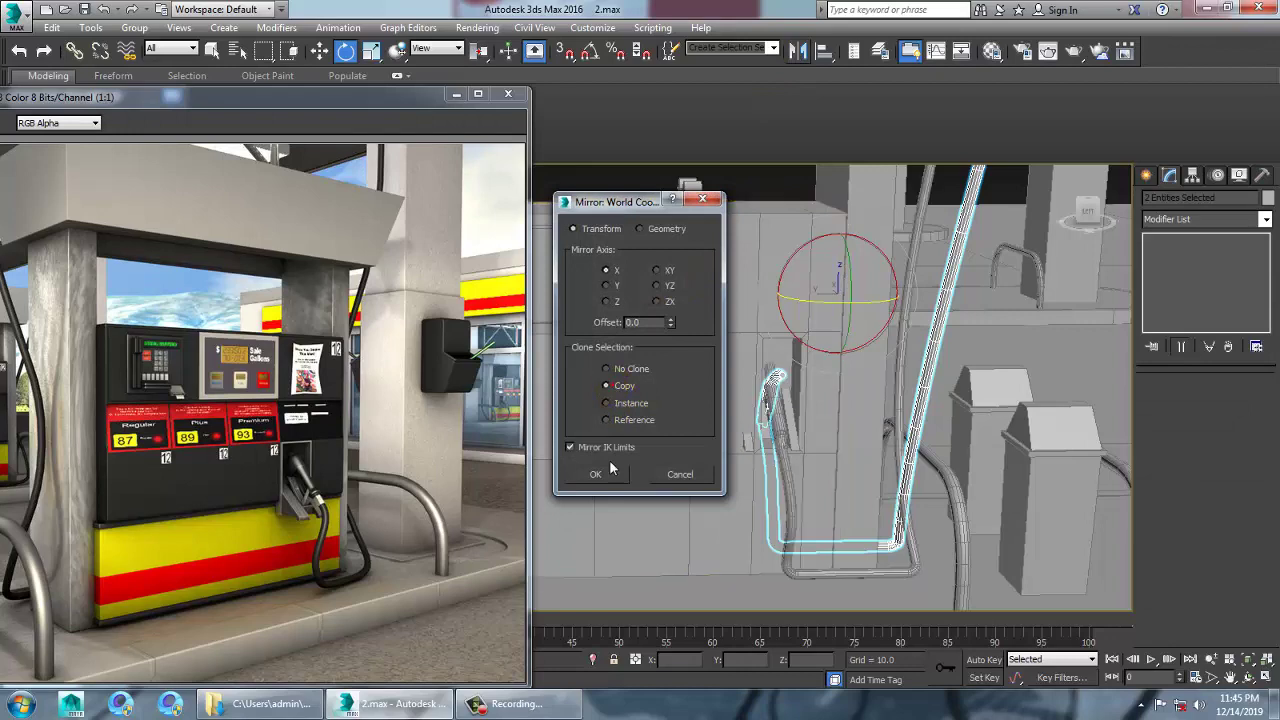
left_click(608, 472)
- Mirror the copied hose and nozzle again as a copy, this time across the Y axis with offset 0.0
middle_click_drag(787, 378, 855, 379)
scroll(860, 382, "down", 4)
scroll(889, 394, "down", 5)
scroll(855, 379, "up", 3)
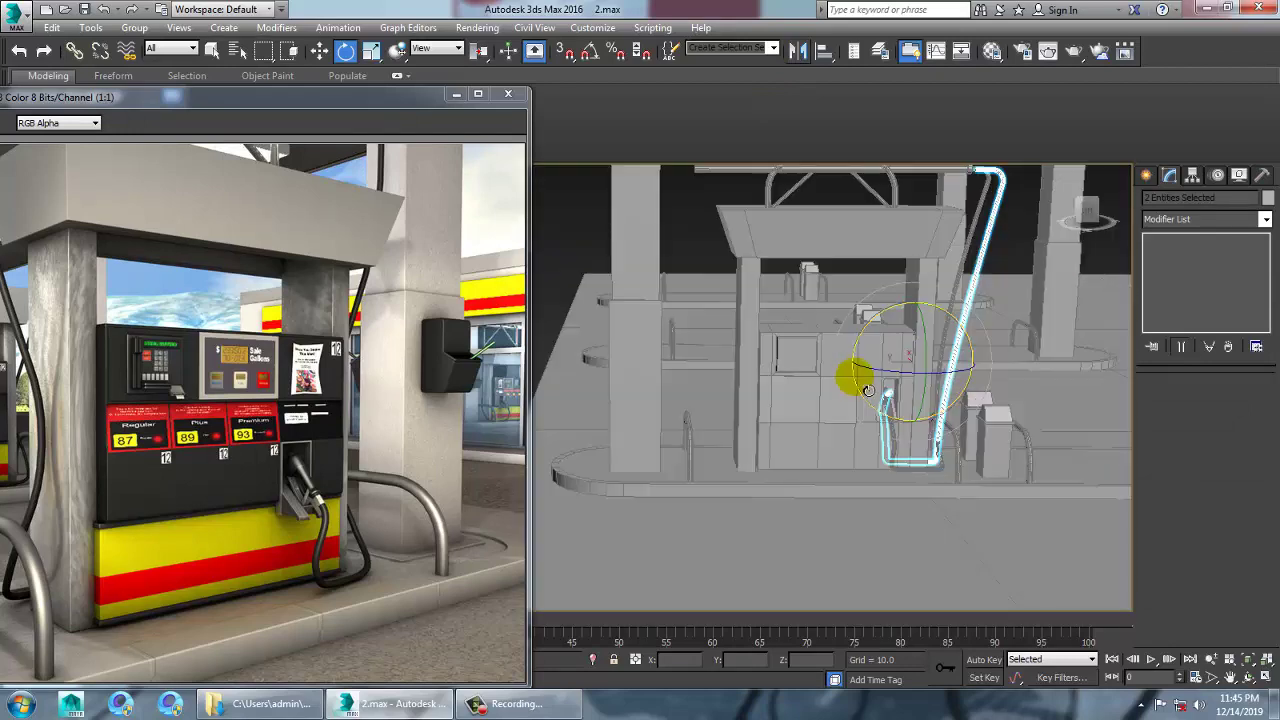
left_click(799, 51)
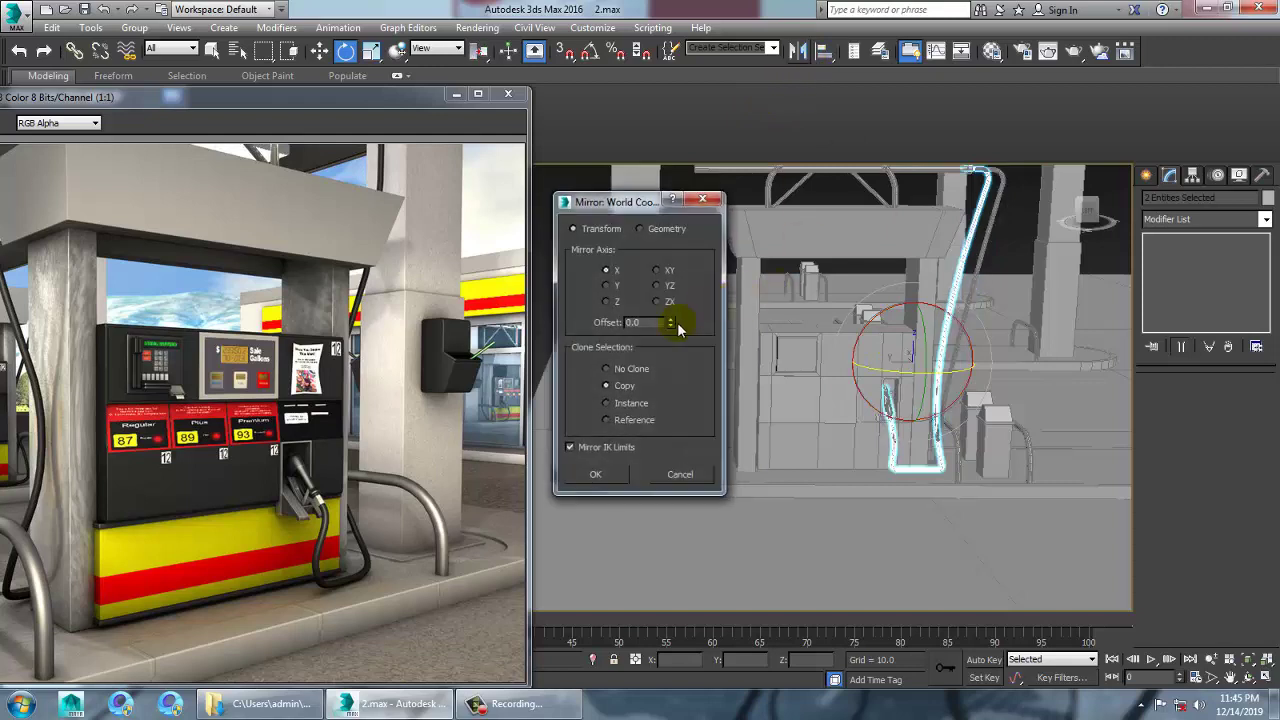
left_click(609, 287)
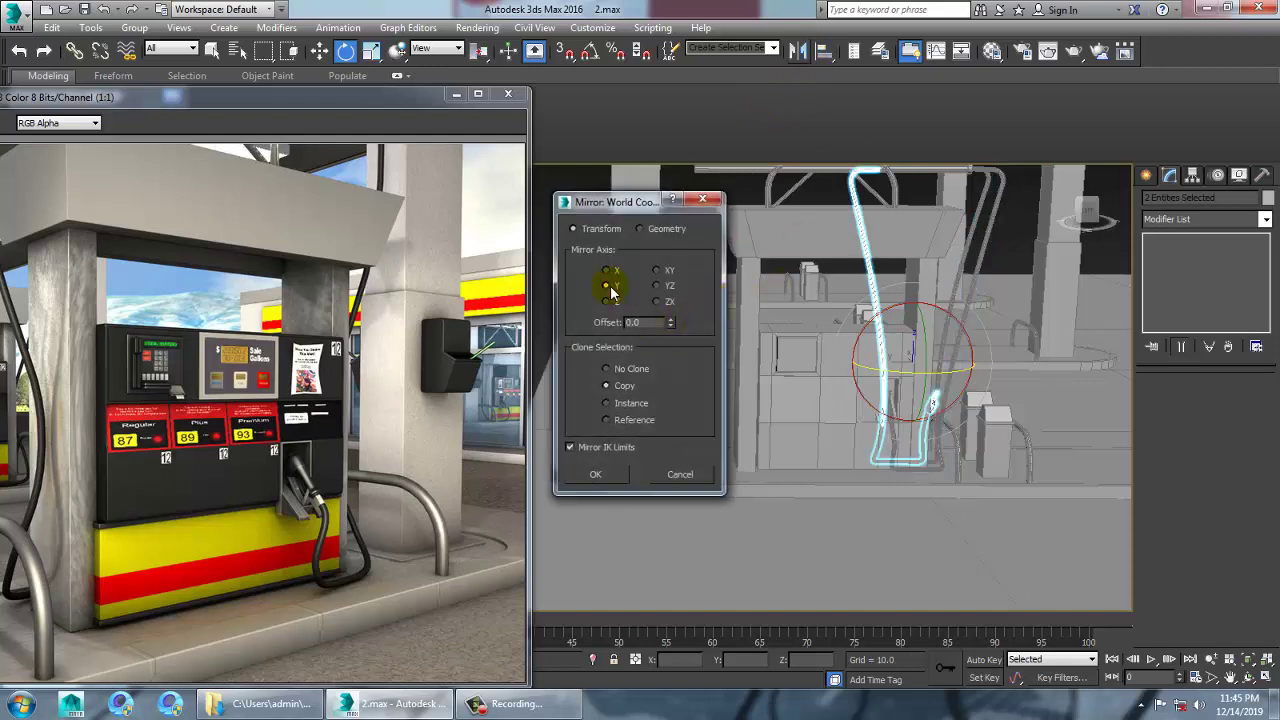
left_click(603, 479)
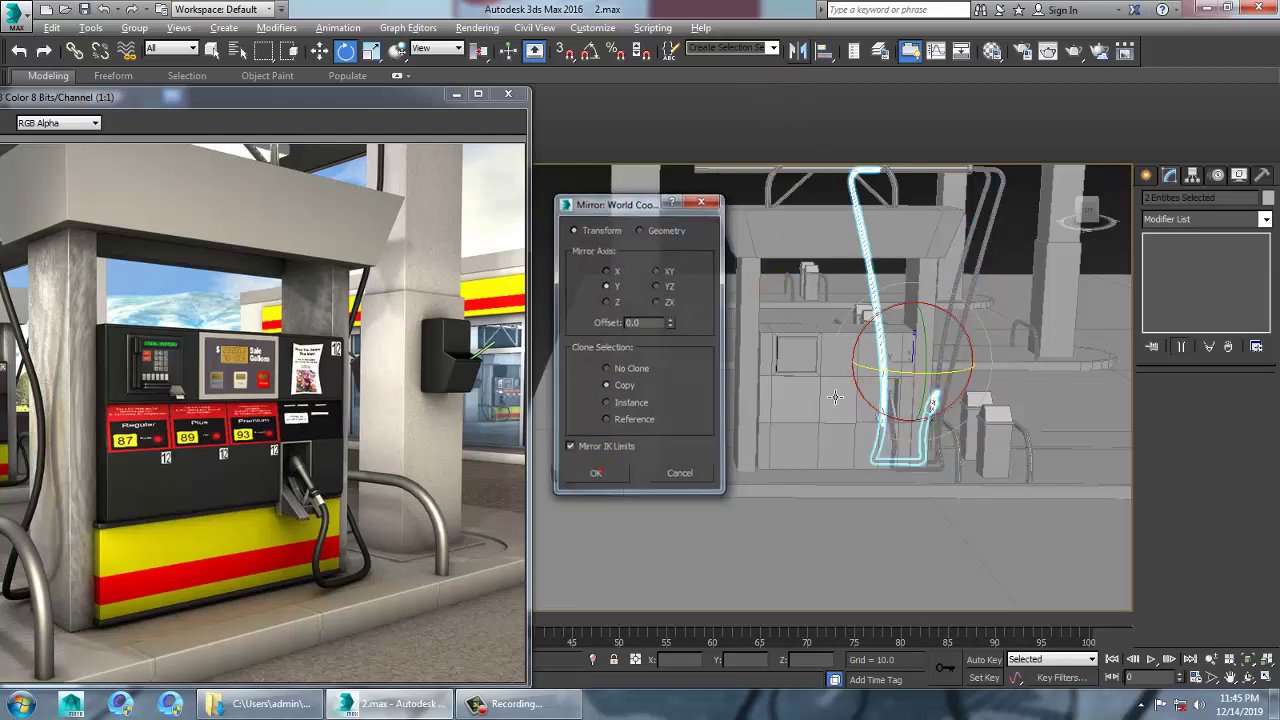
- Move the mirrored hose and nozzle along X and Y to the rear of the pump cabinet, with the nozzle against the cabinet face near its end post
middle_click_drag(834, 395, 876, 374, "alt")
key("w")
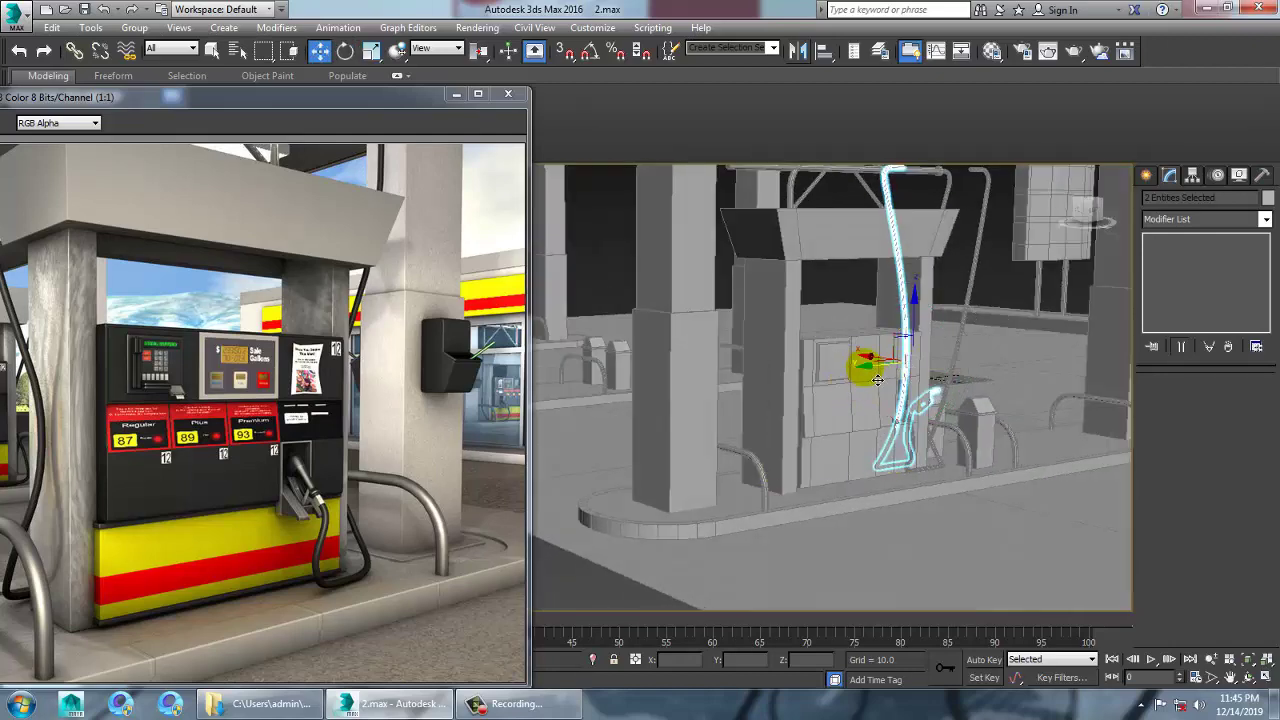
left_click_drag(863, 368, 700, 366)
middle_click_drag(700, 366, 780, 481, "alt")
left_click_drag(805, 471, 772, 471)
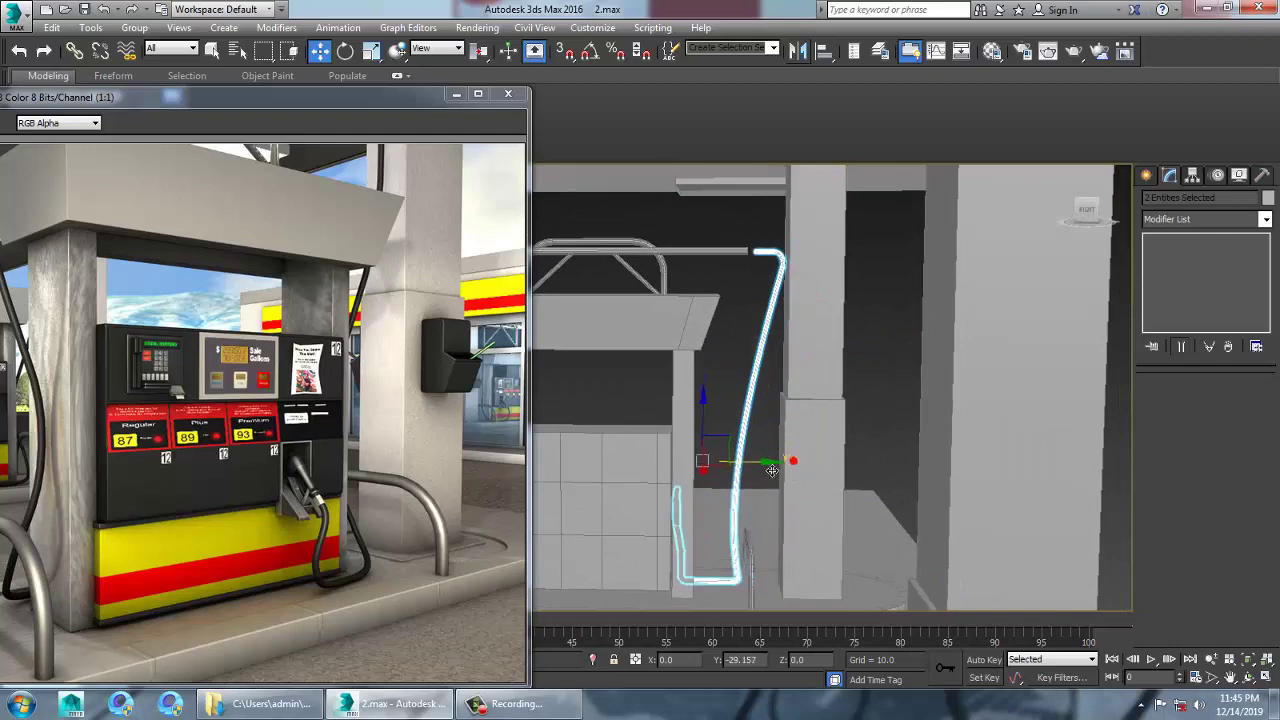
middle_click_drag(763, 469, 679, 528, "alt")
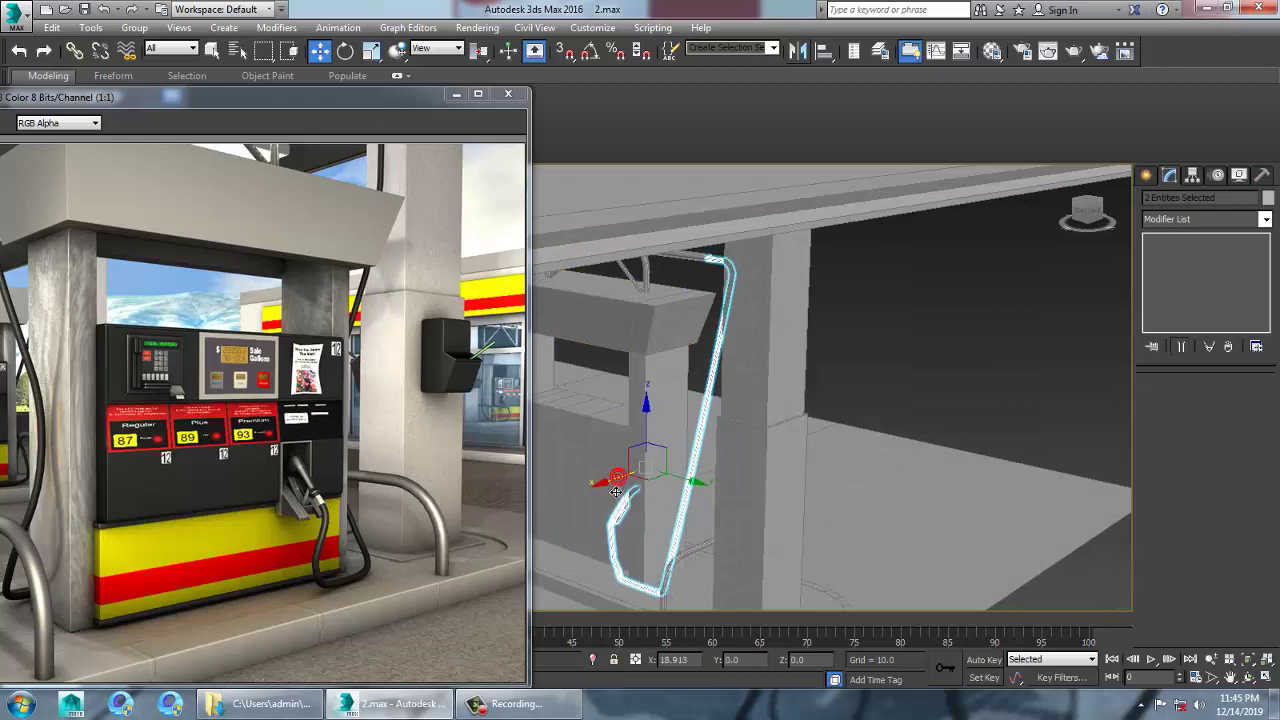
middle_click_drag(666, 456, 869, 428, "alt")
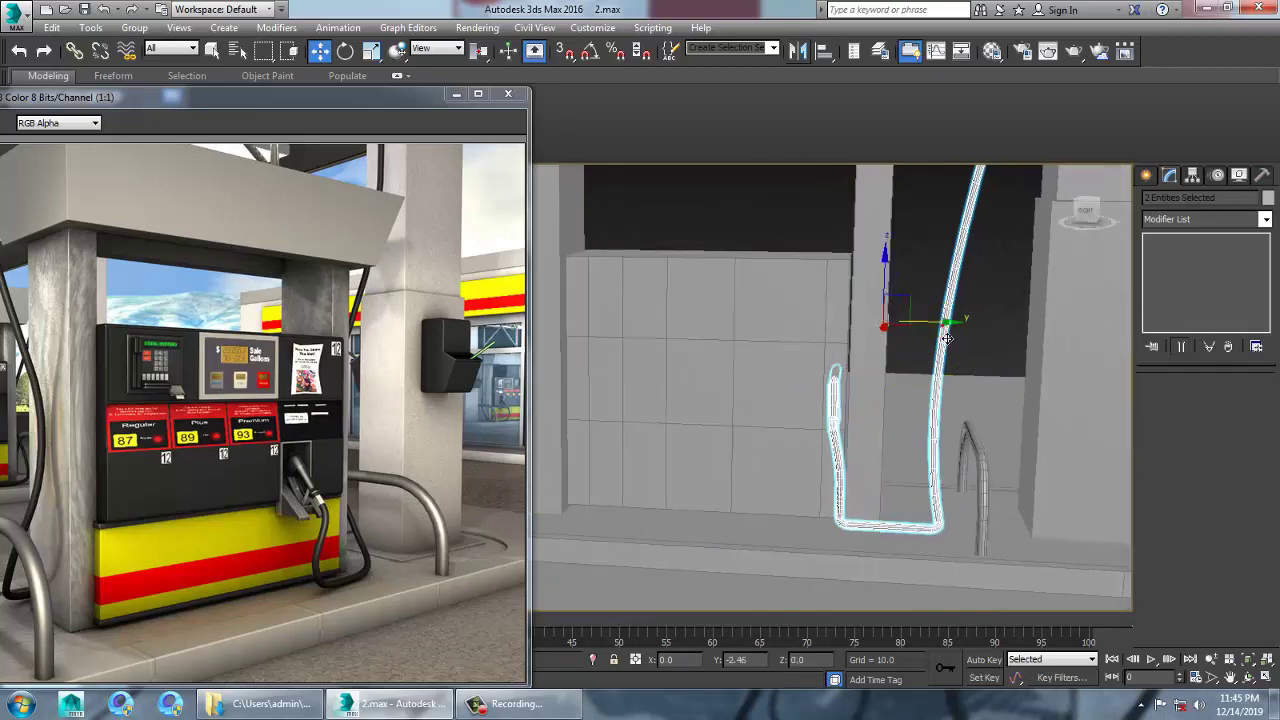
middle_click_drag(938, 338, 912, 400, "alt")
- Remove the stray short bent cylinder in front of the front nozzle's tip at the cabinet's nozzle recess
left_click(842, 370)
scroll(918, 402, "up", 5)
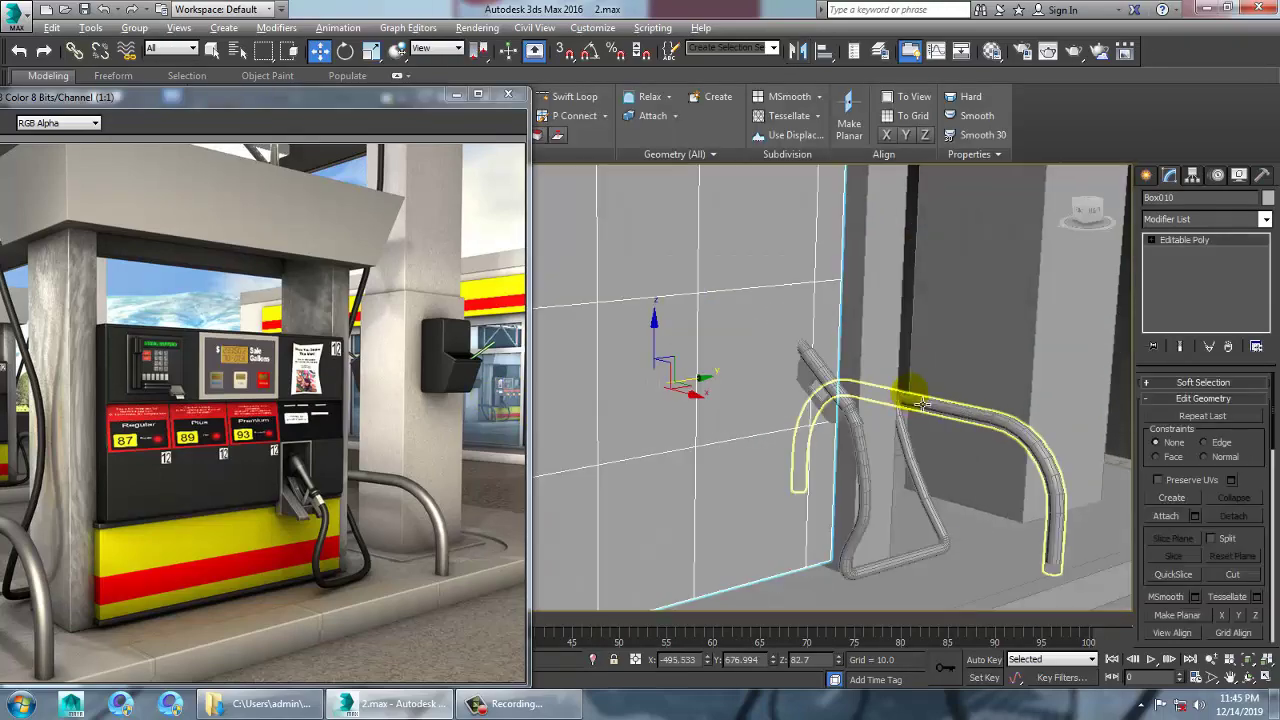
middle_click_drag(789, 367, 558, 403, "alt")
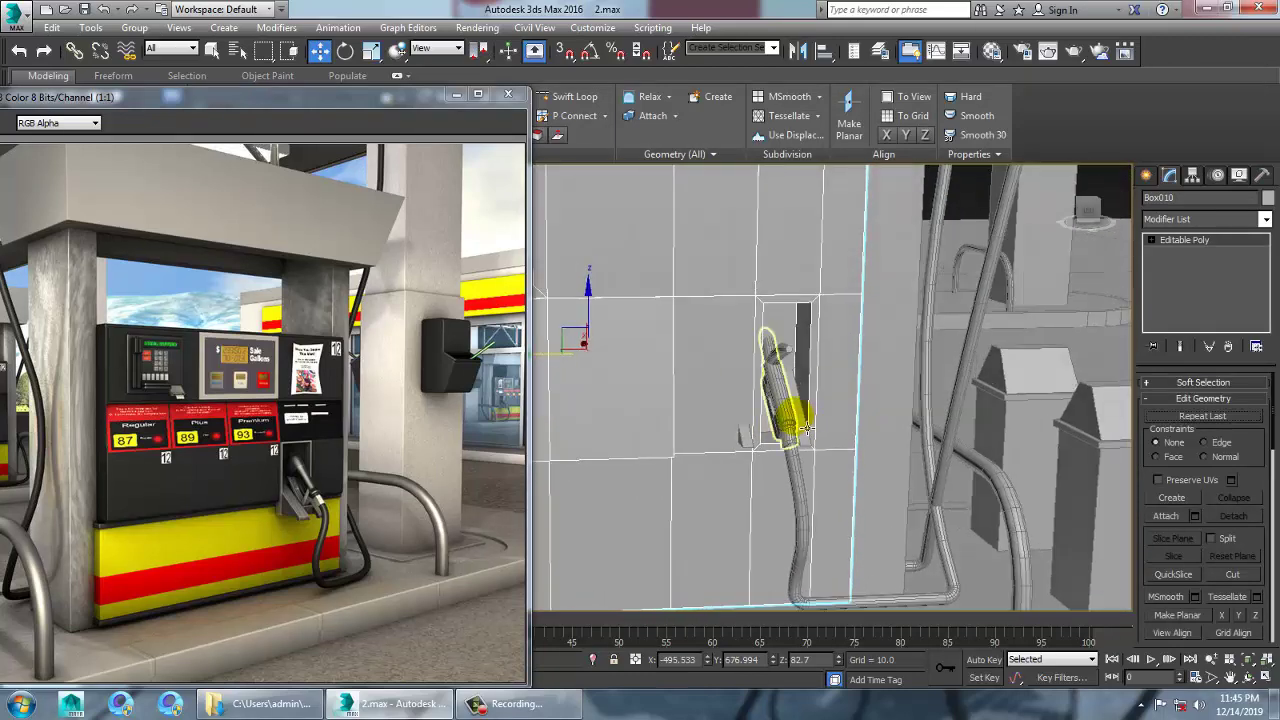
left_click(806, 429)
middle_click_drag(803, 428, 778, 418, "alt")
key("1")
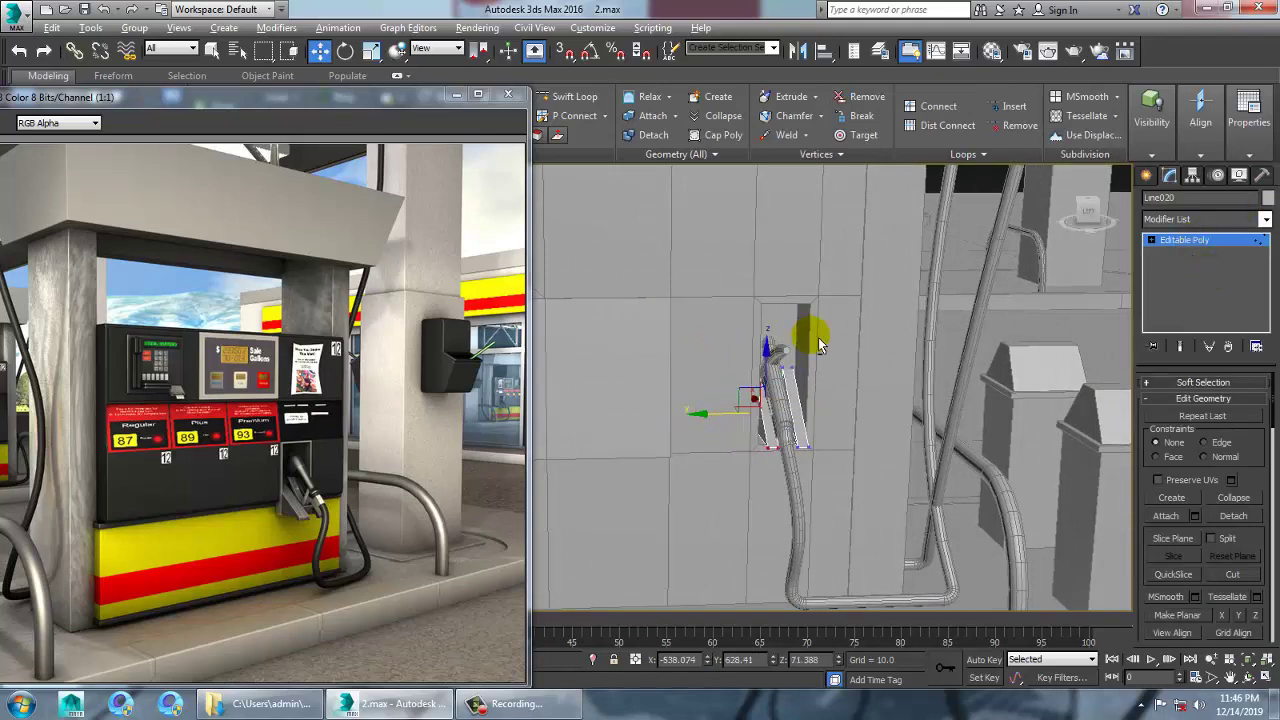
mouse_move(818, 345)
middle_mouse_down("alt")
mouse_move(851, 336)
mouse_move(820, 334)
middle_mouse_up("alt")
scroll(735, 360, "up", 4)
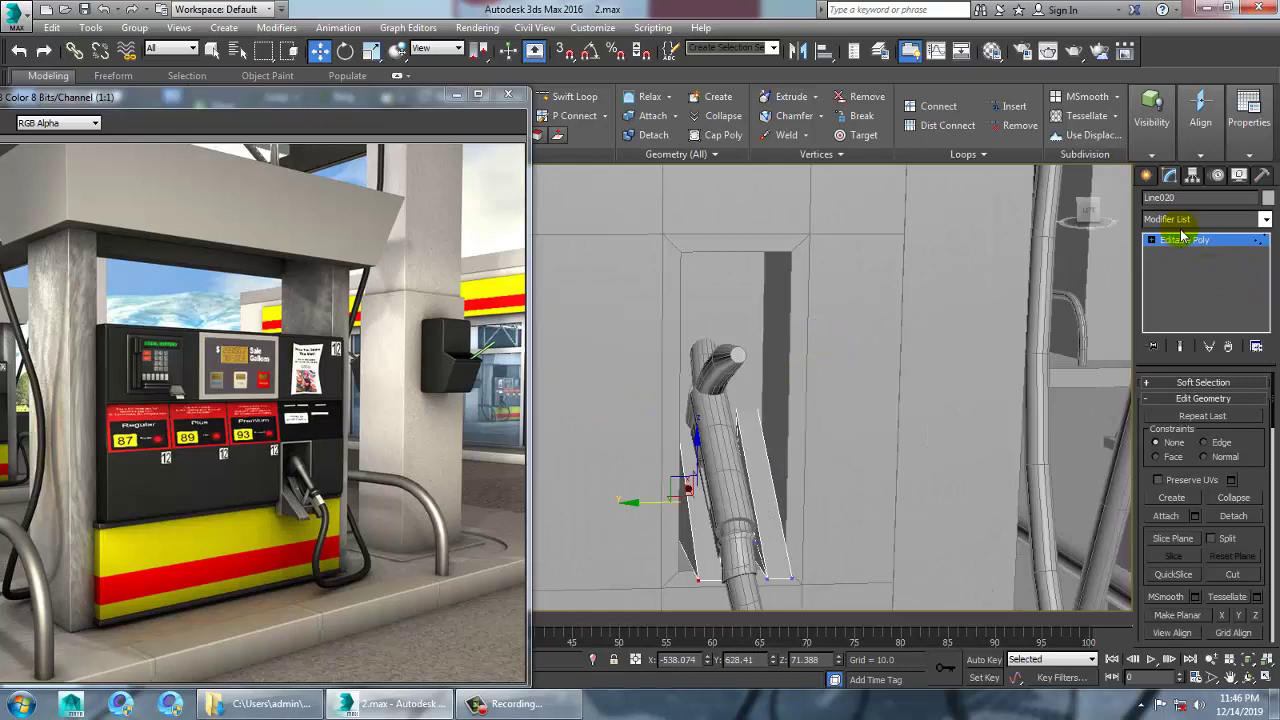
left_click(735, 353)
key("ctrl+d")
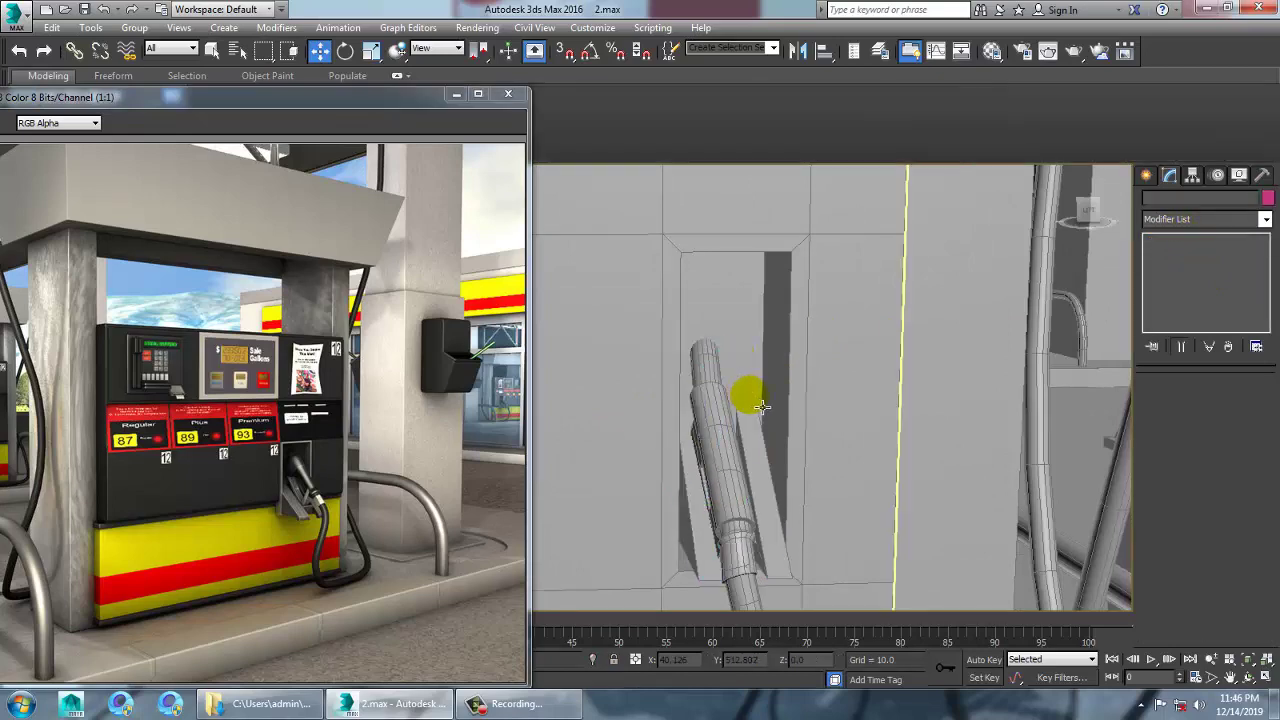
- Add a vertical edge loop with Swift Loop to the cabinet's rear side, just beside the mirrored nozzle
scroll(745, 412, "down", 6)
middle_click_drag(714, 423, 700, 309, "alt")
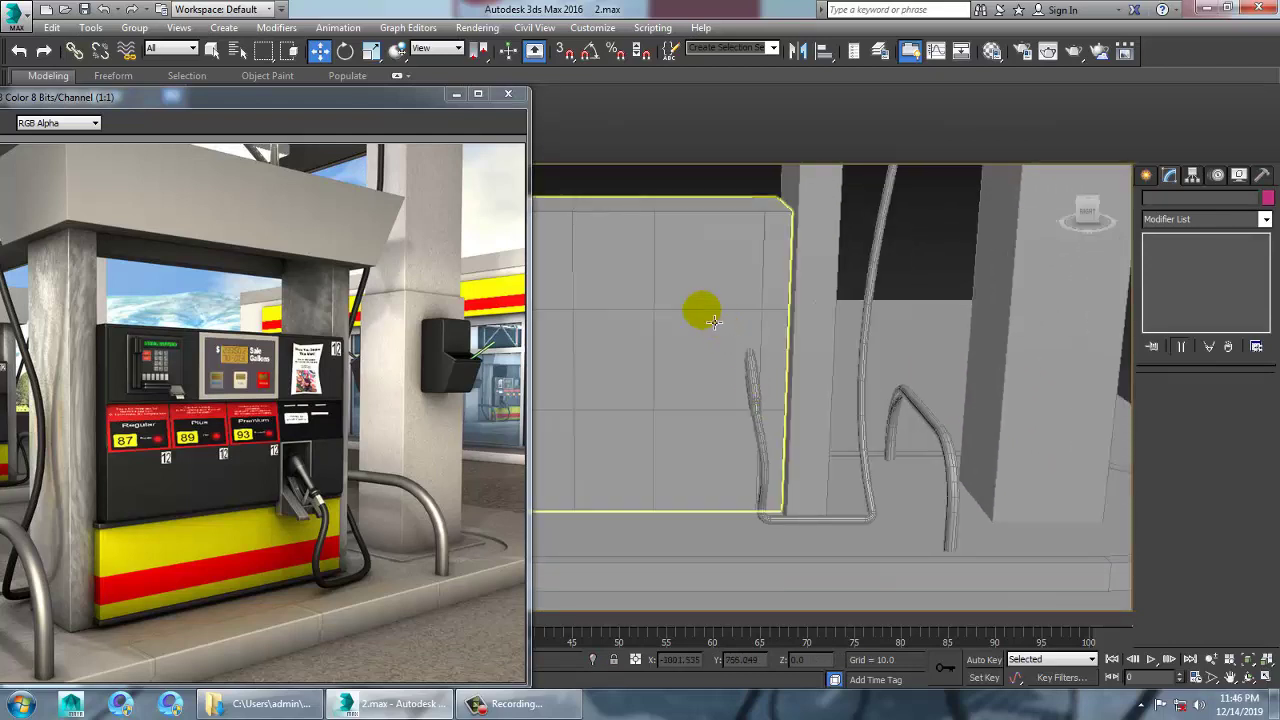
left_click(700, 309)
left_click(572, 100)
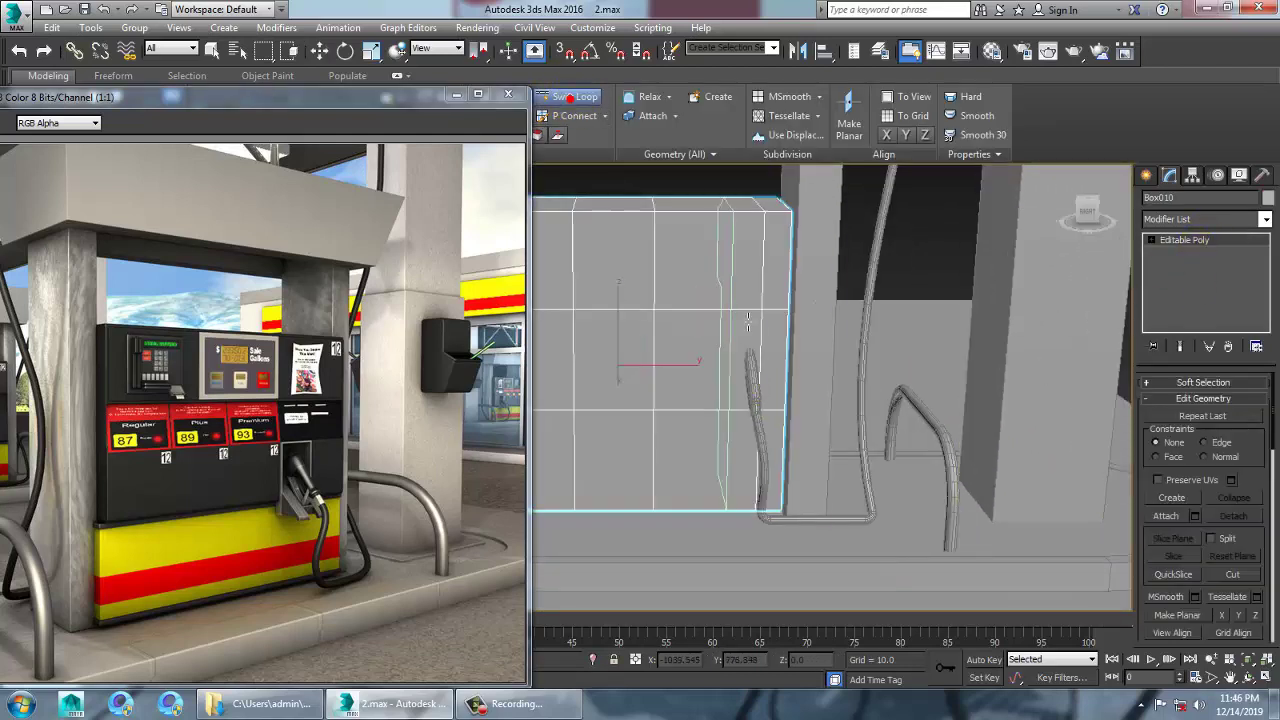
left_click(731, 306)
right_click(726, 305)
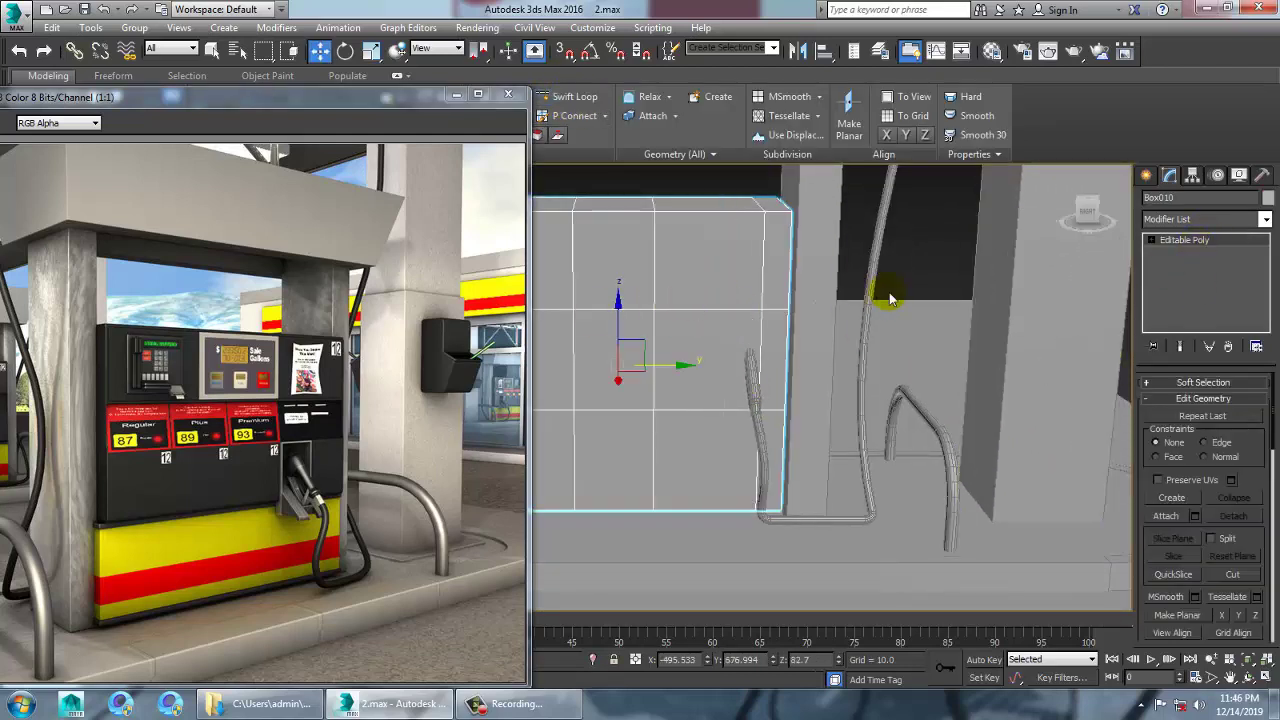
- Inset the cabinet polygon behind the rear nozzle and extrude it inward to form a nozzle recess
middle_click_drag(886, 294, 809, 395, "alt")
key("4")
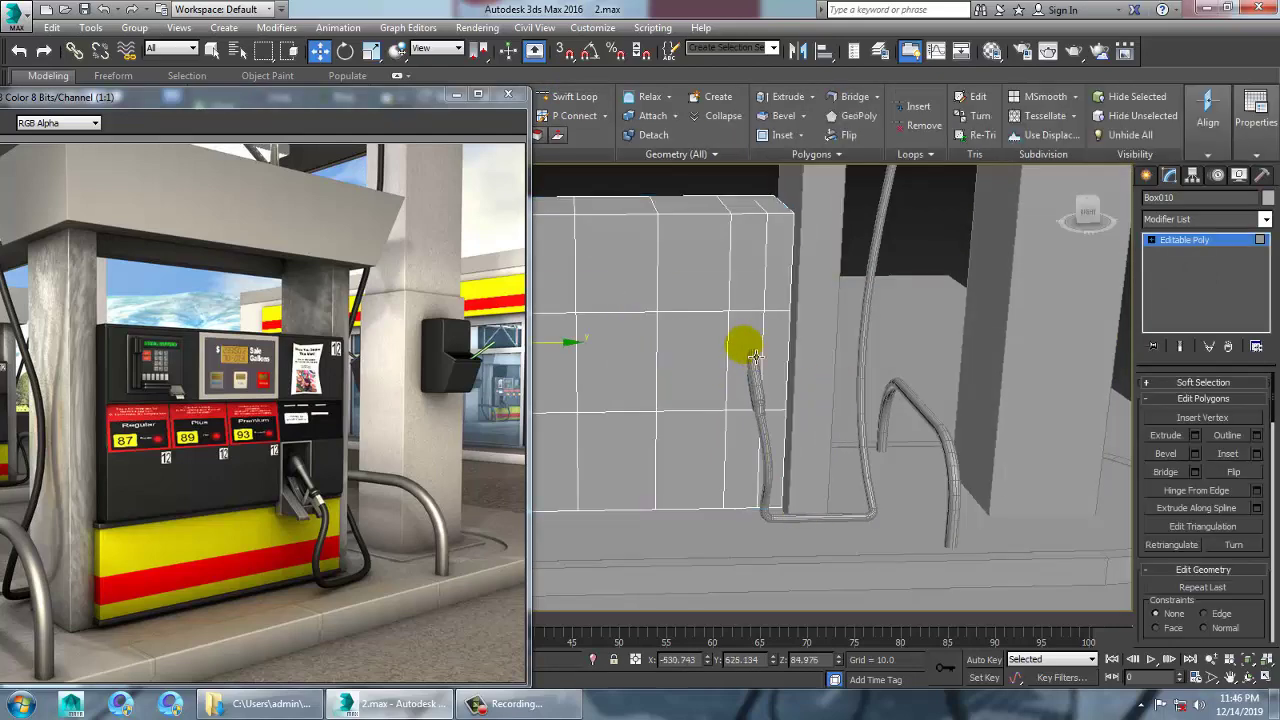
left_click(745, 357)
scroll(745, 357, "up", 2)
left_click(1256, 455)
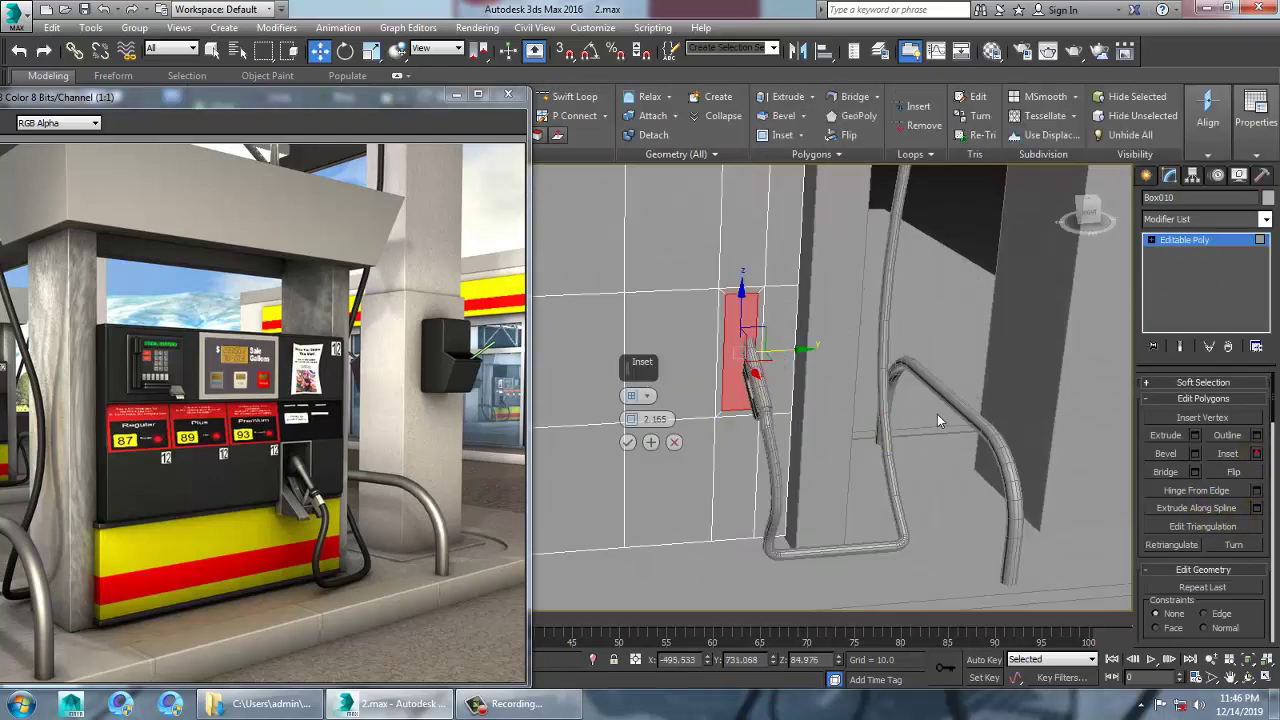
left_click(627, 443)
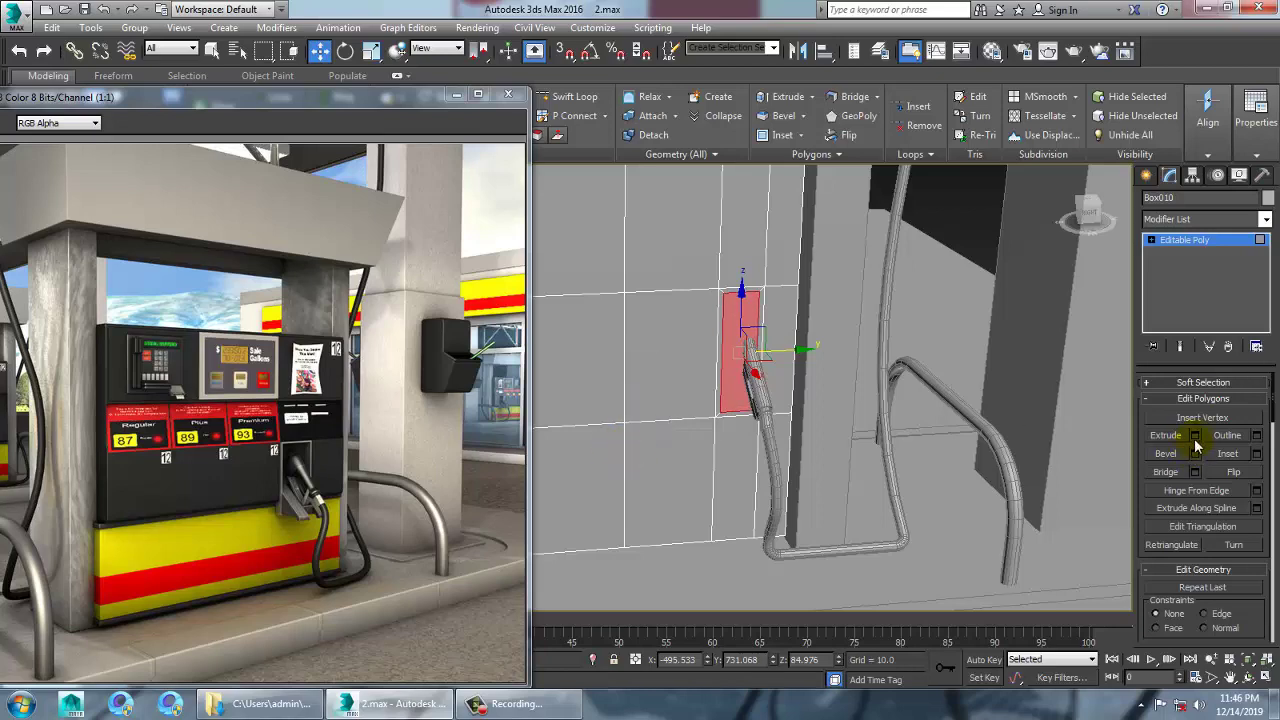
left_click(1195, 436)
left_click(628, 443)
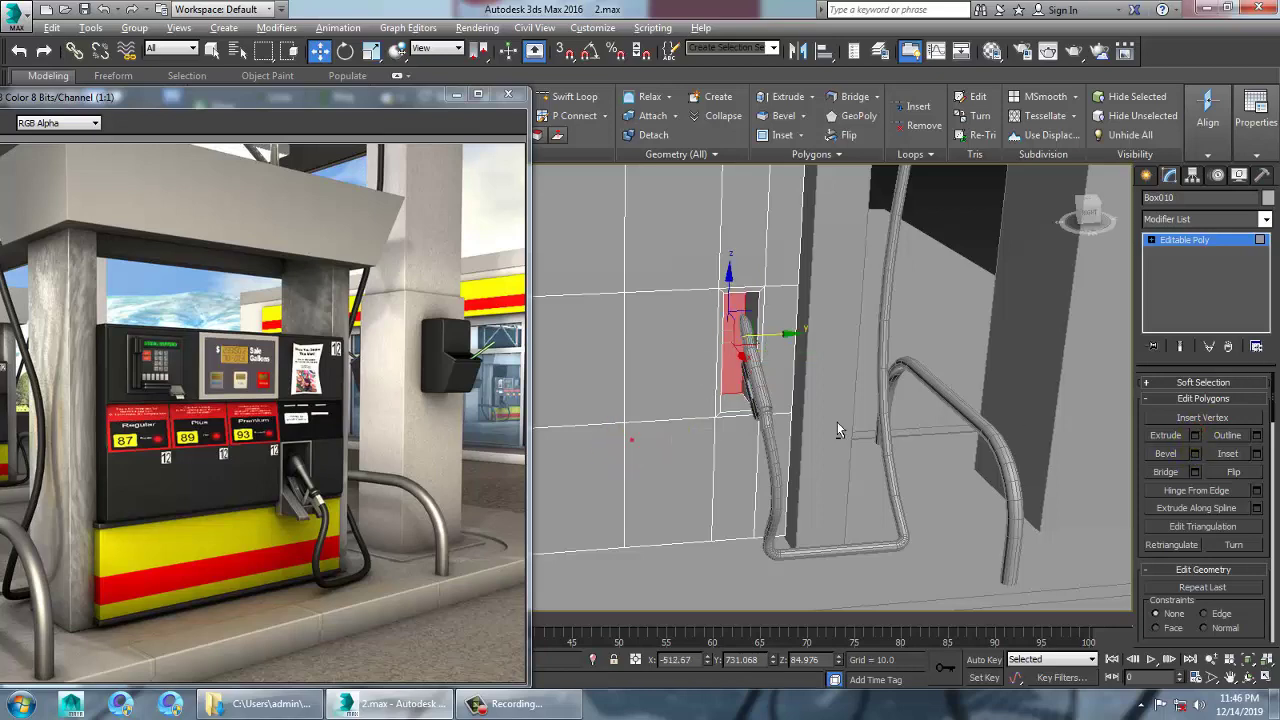
middle_click_drag(838, 424, 751, 386, "alt")
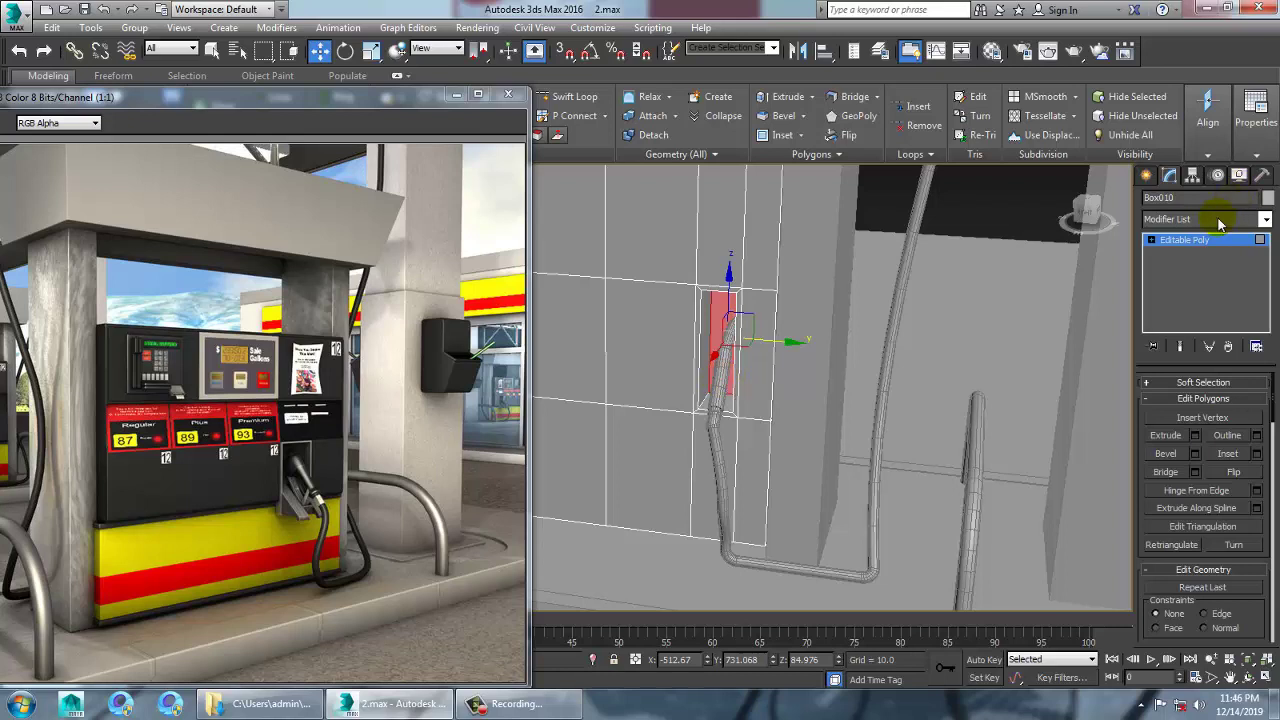
left_click(1200, 245)
- Shift the lower vertices on the rear hose's nozzle side and the nozzle itself slightly along Y to line up with the recess
left_click(737, 432)
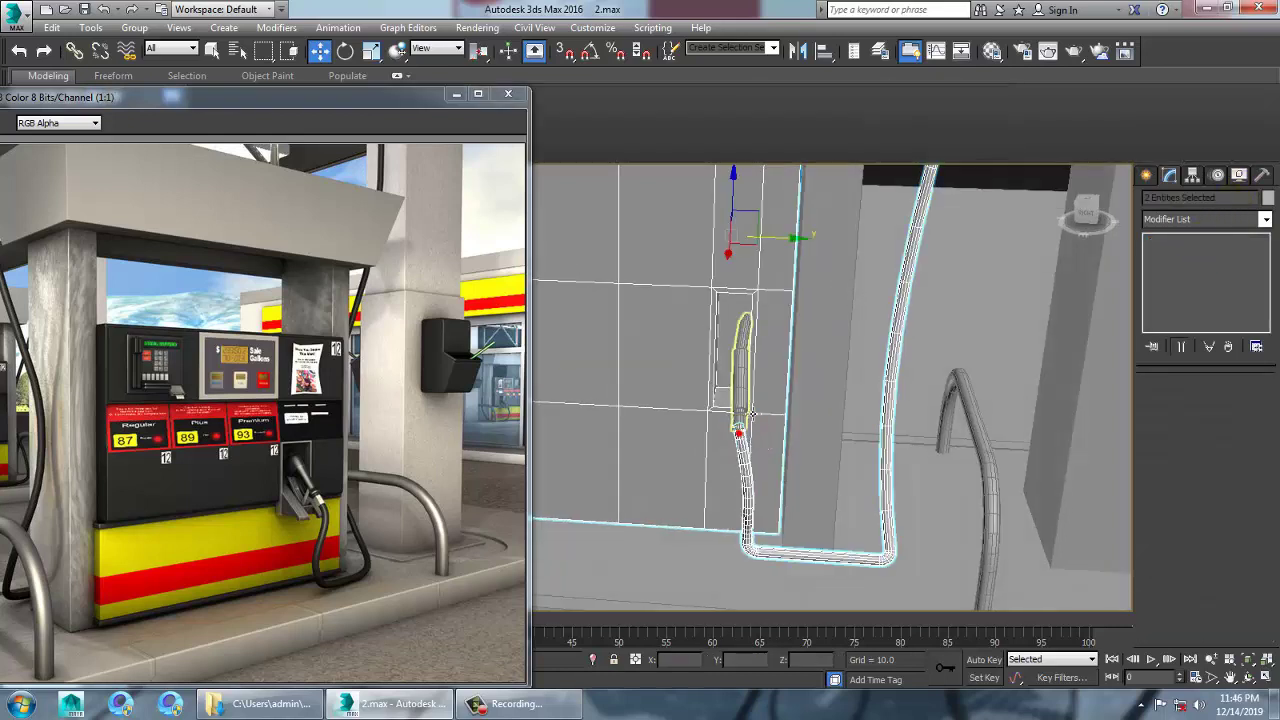
left_click(749, 484)
key("1")
left_click(755, 513)
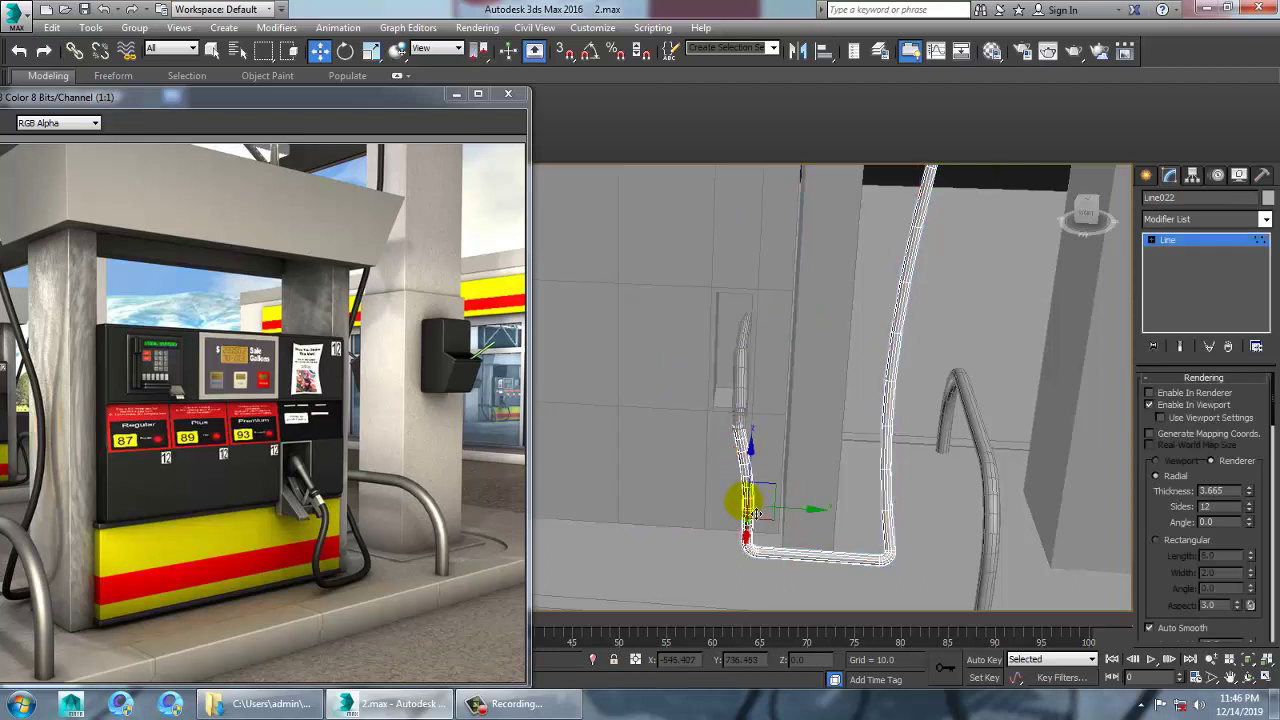
left_click_drag(805, 521, 796, 520)
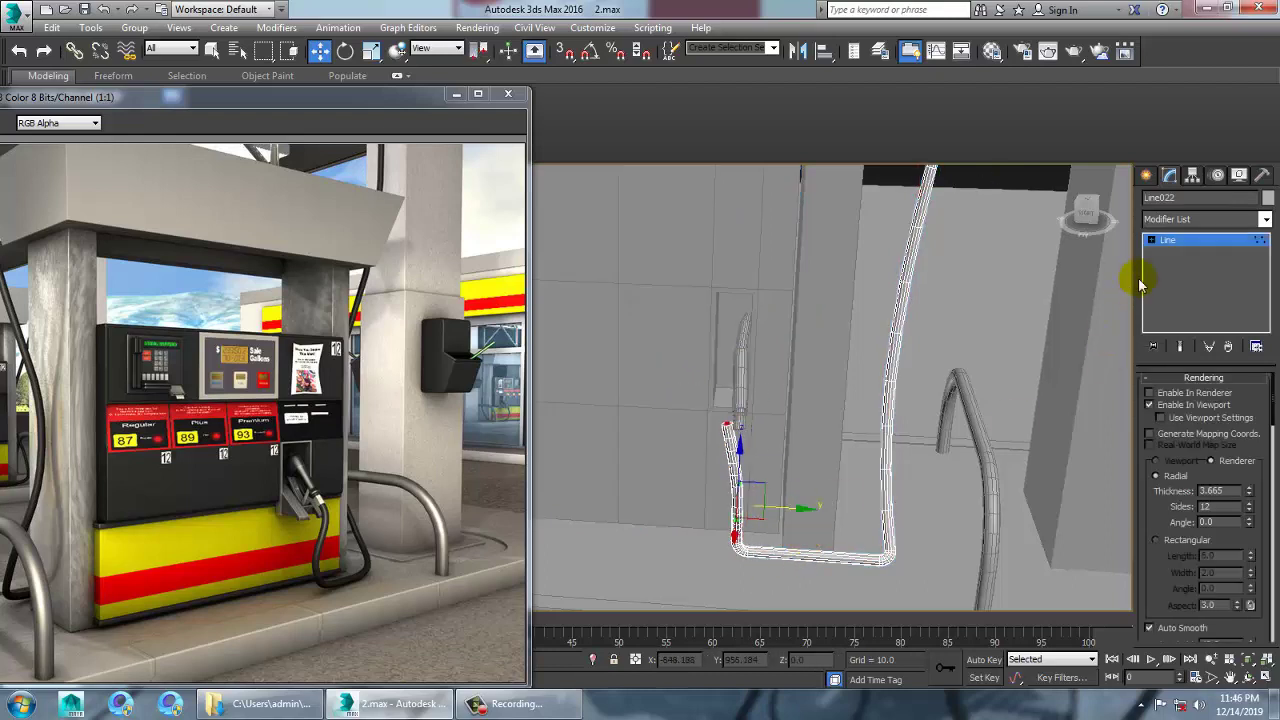
left_click(741, 362)
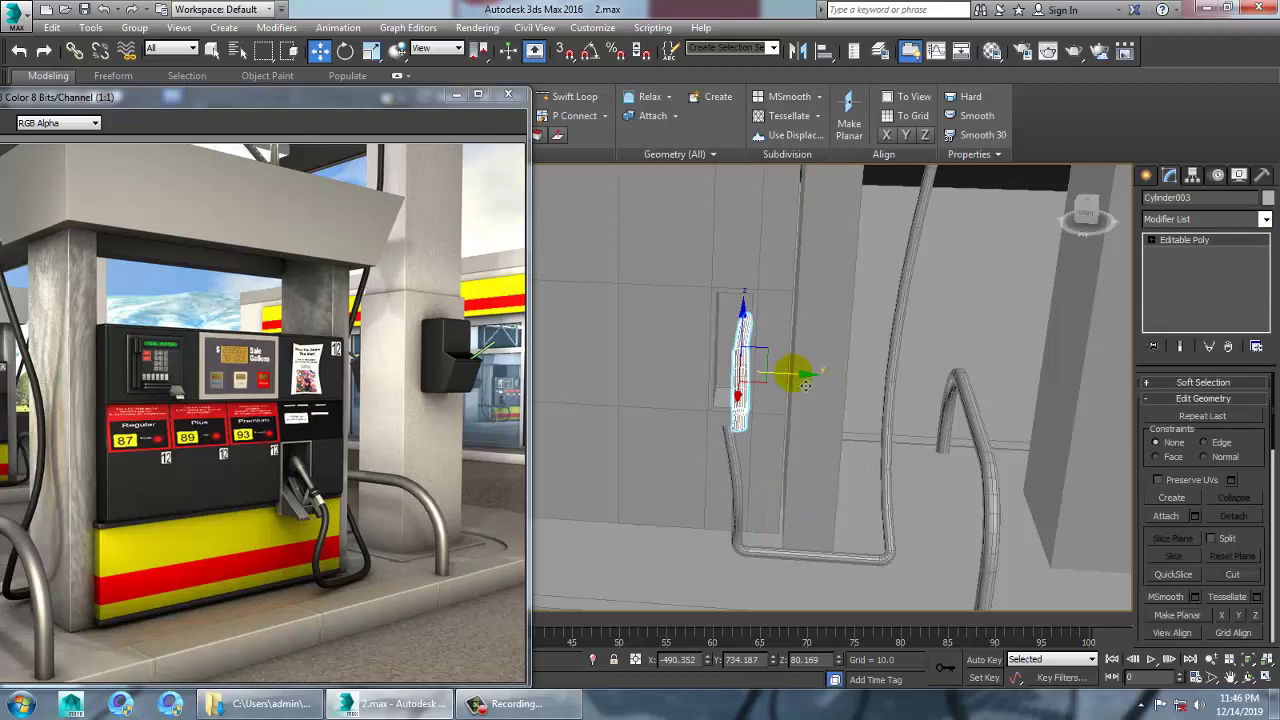
left_click_drag(799, 389, 795, 390)
- Move the rear nozzle about 2 units along X toward the recess, then move nozzle and hose together about 3.5 units further
mouse_move(793, 389)
middle_mouse_down("alt")
mouse_move(868, 393)
mouse_move(700, 398)
mouse_move(973, 413)
mouse_move(766, 428)
middle_mouse_up("alt")
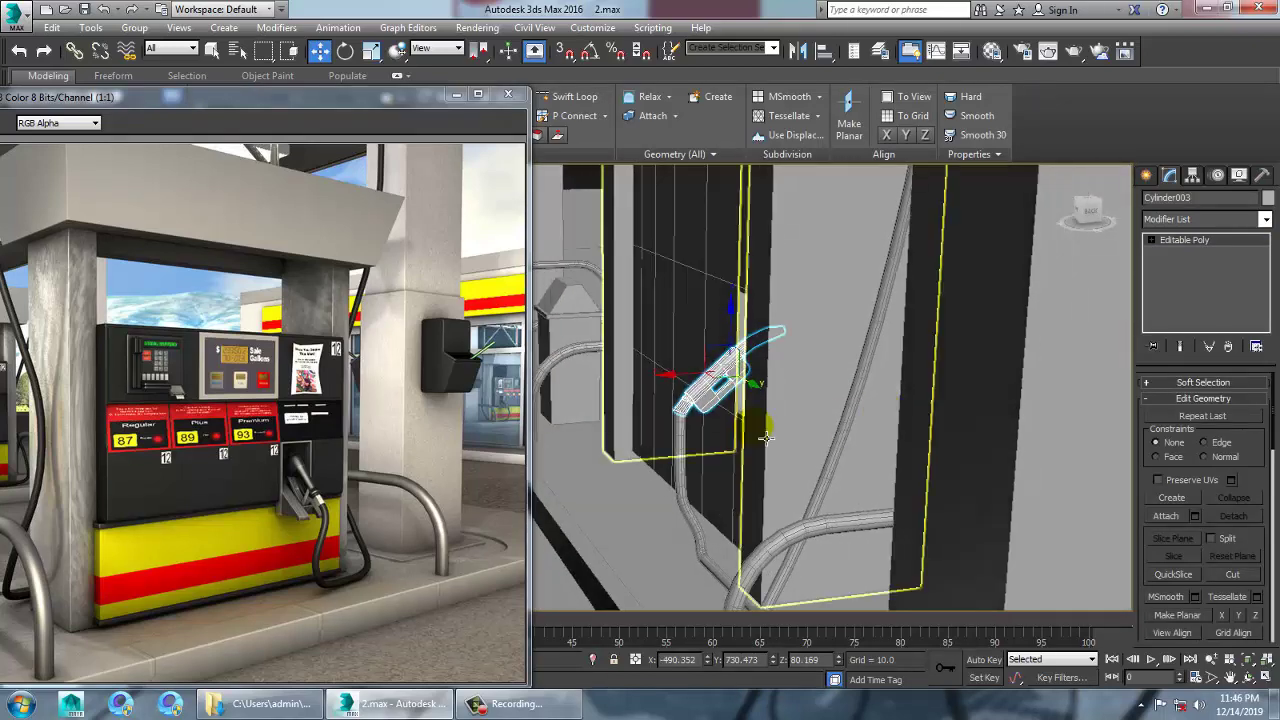
left_click_drag(690, 383, 698, 384)
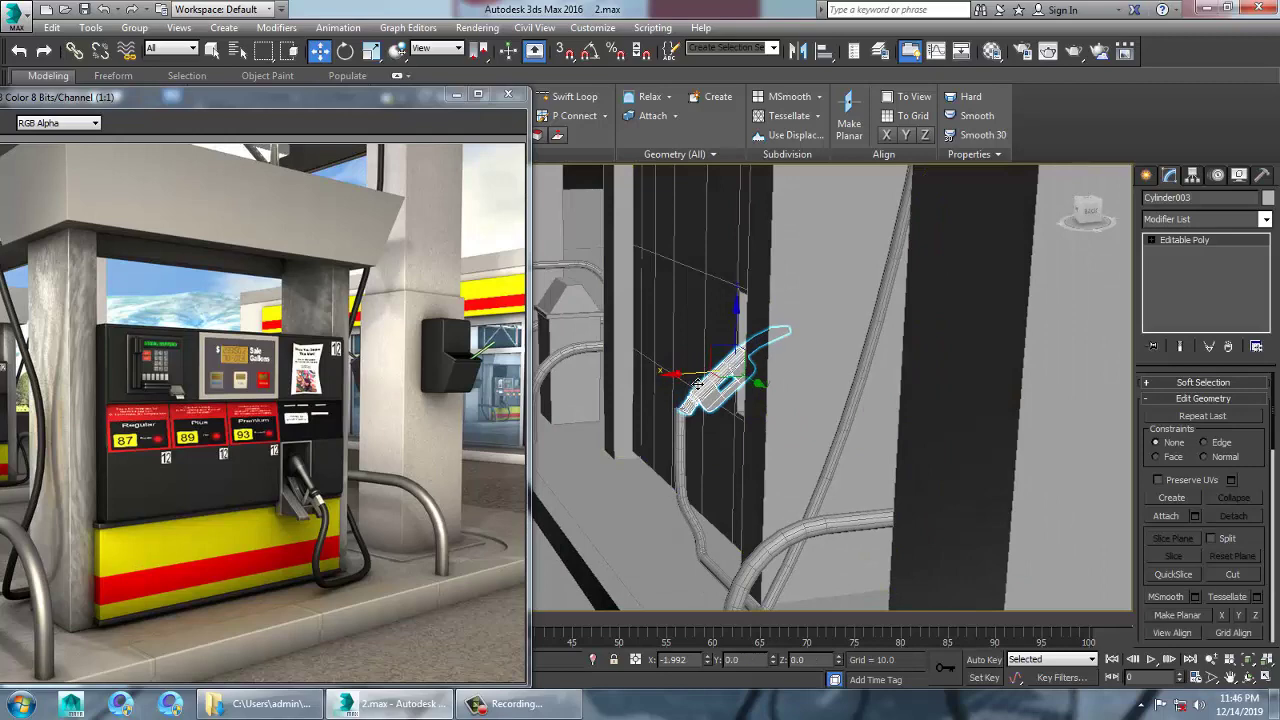
left_click(691, 449, "ctrl")
left_click_drag(739, 276, 749, 278)
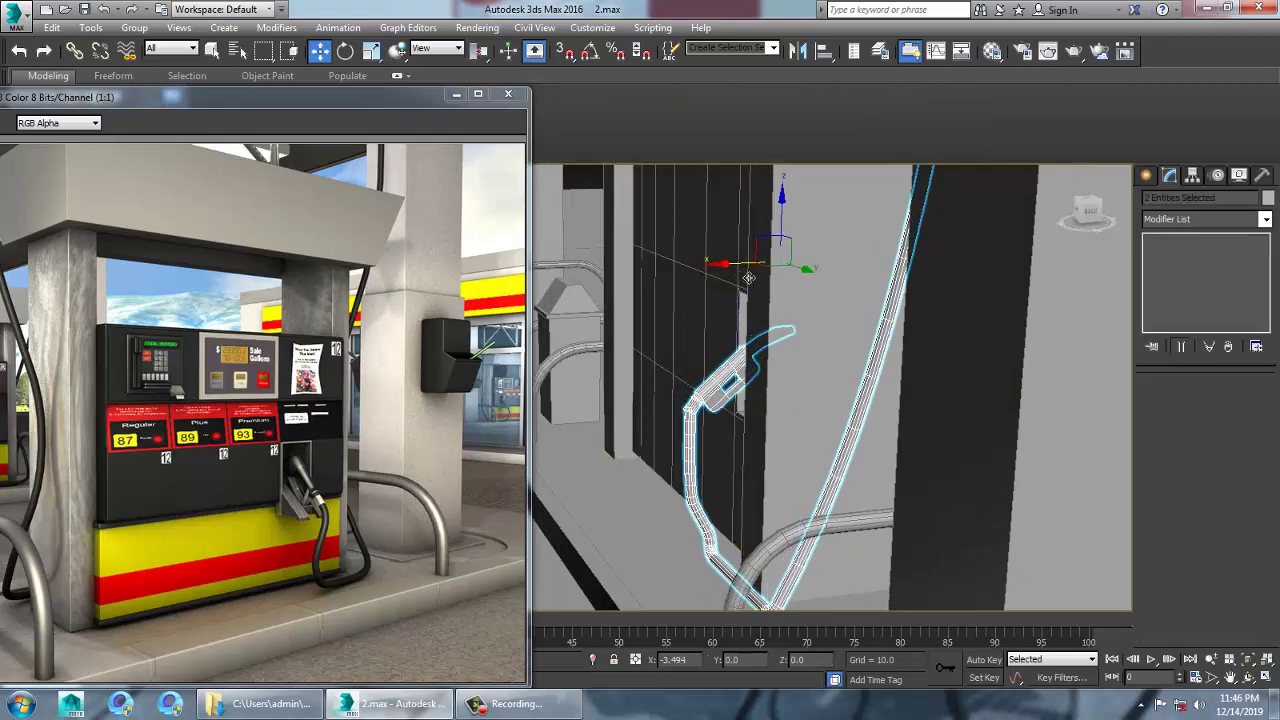
middle_click_drag(816, 273, 856, 348, "alt")
mouse_move(856, 348)
middle_mouse_down()
mouse_move(809, 555)
mouse_move(826, 555)
middle_mouse_up()
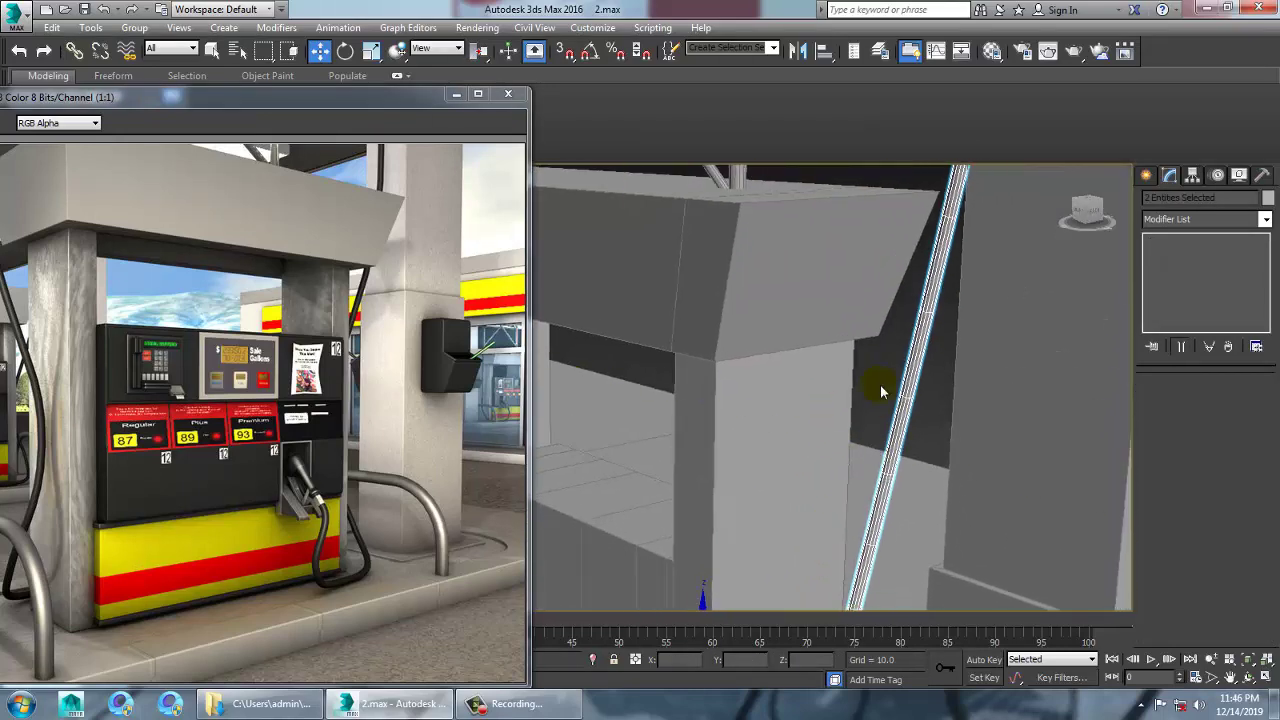
- Select the nozzle holder in the front recess and mirror it as a copy with offset 0.0
mouse_move(880, 391)
middle_mouse_down()
mouse_move(872, 615)
mouse_move(833, 478)
mouse_move(724, 481)
mouse_move(718, 375)
mouse_move(746, 470)
middle_mouse_up()
middle_click_drag(746, 470, 757, 360)
scroll(713, 460, "up", 5)
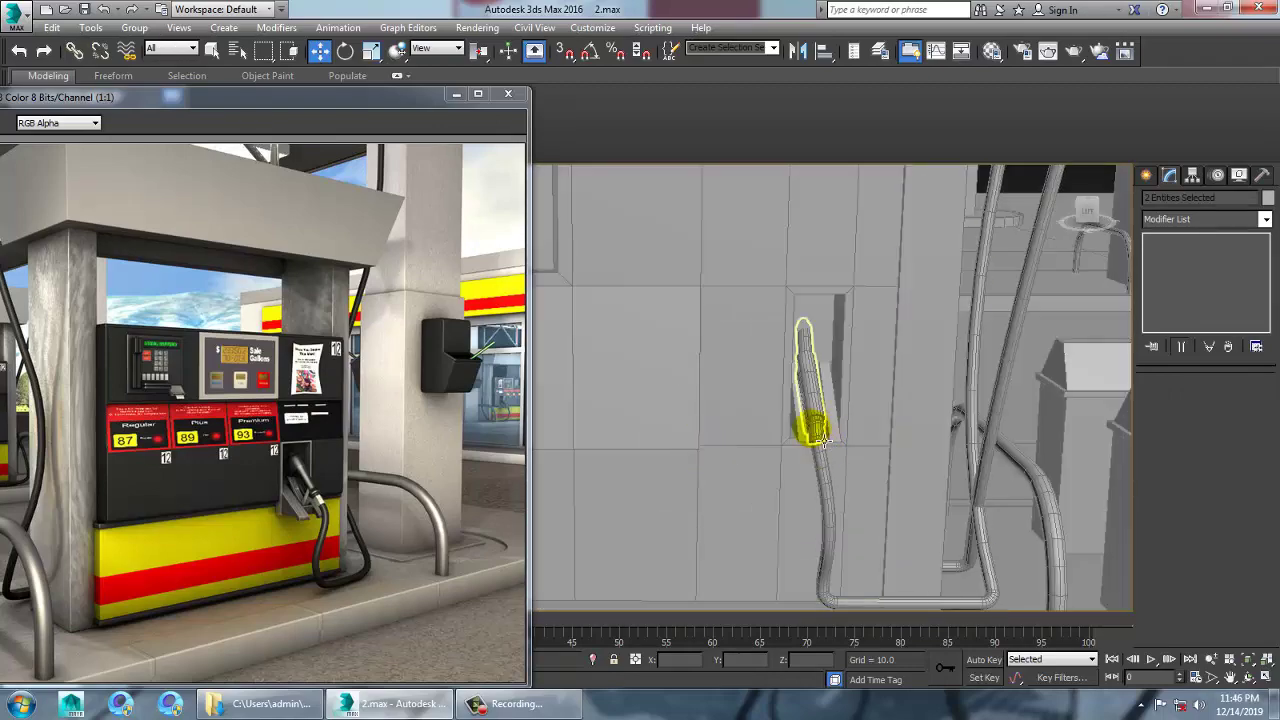
left_click(843, 414)
middle_click_drag(843, 414, 875, 414, "alt")
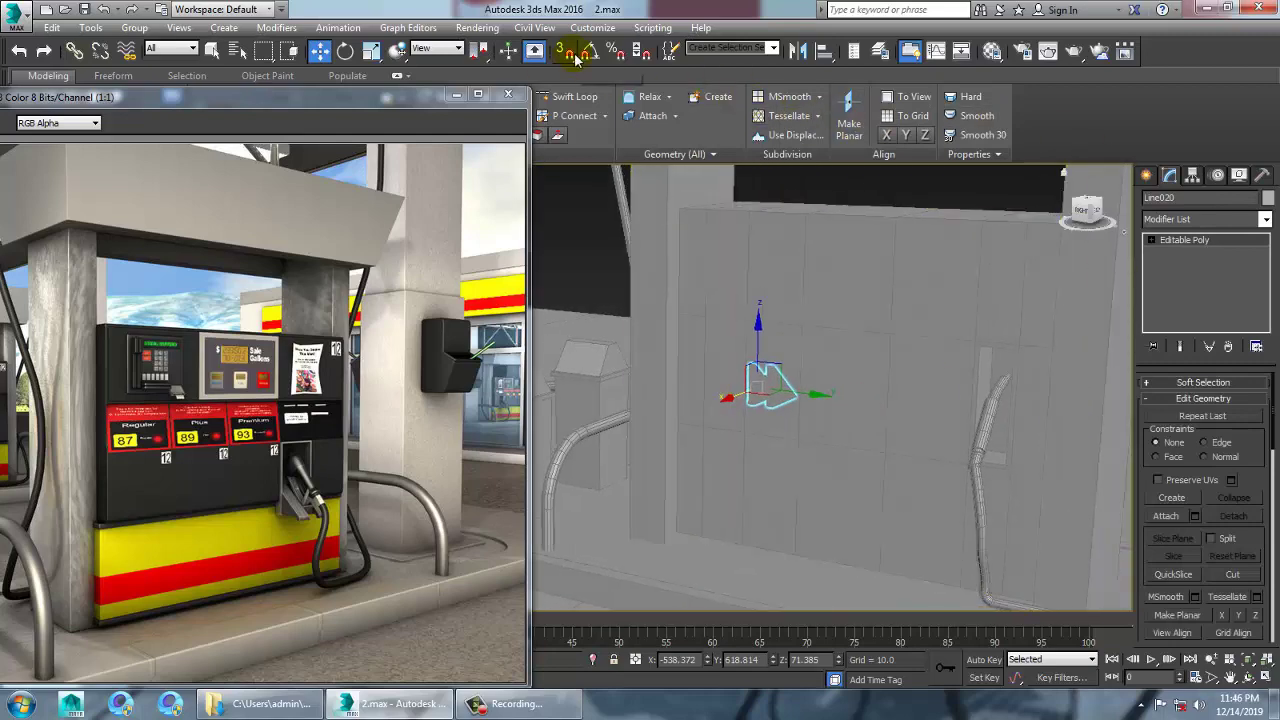
left_click(798, 51)
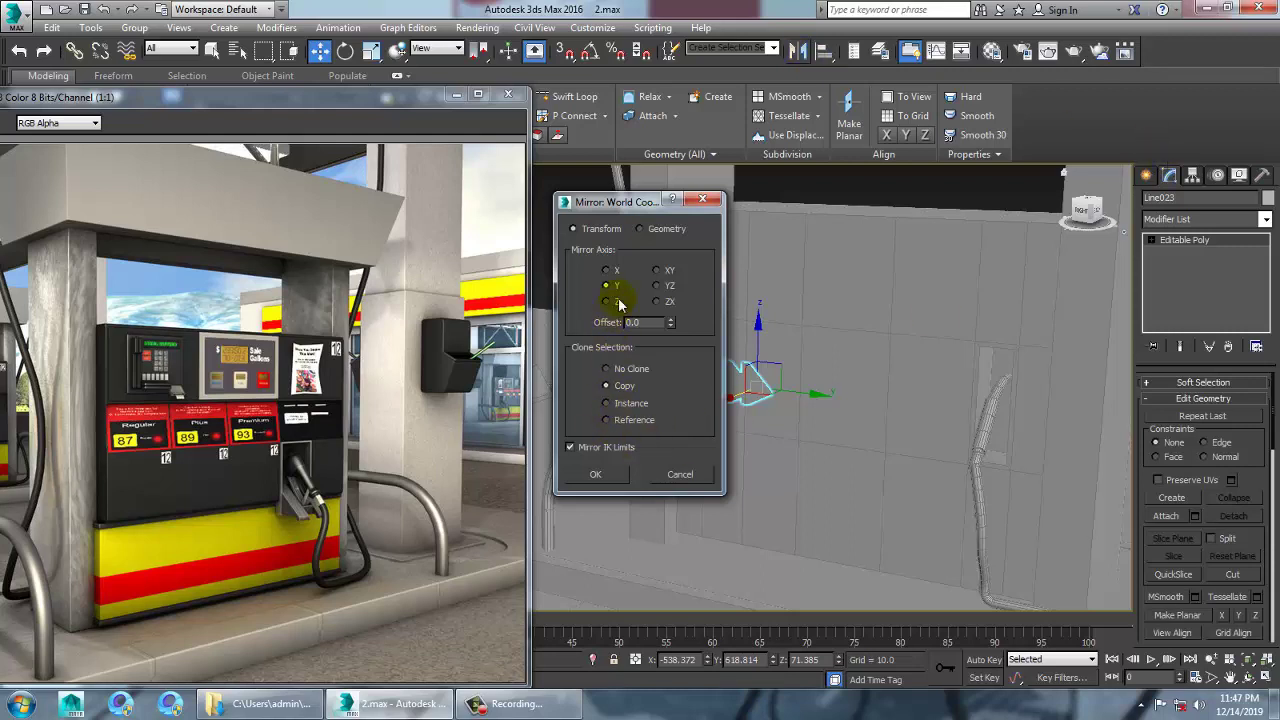
left_click(612, 475)
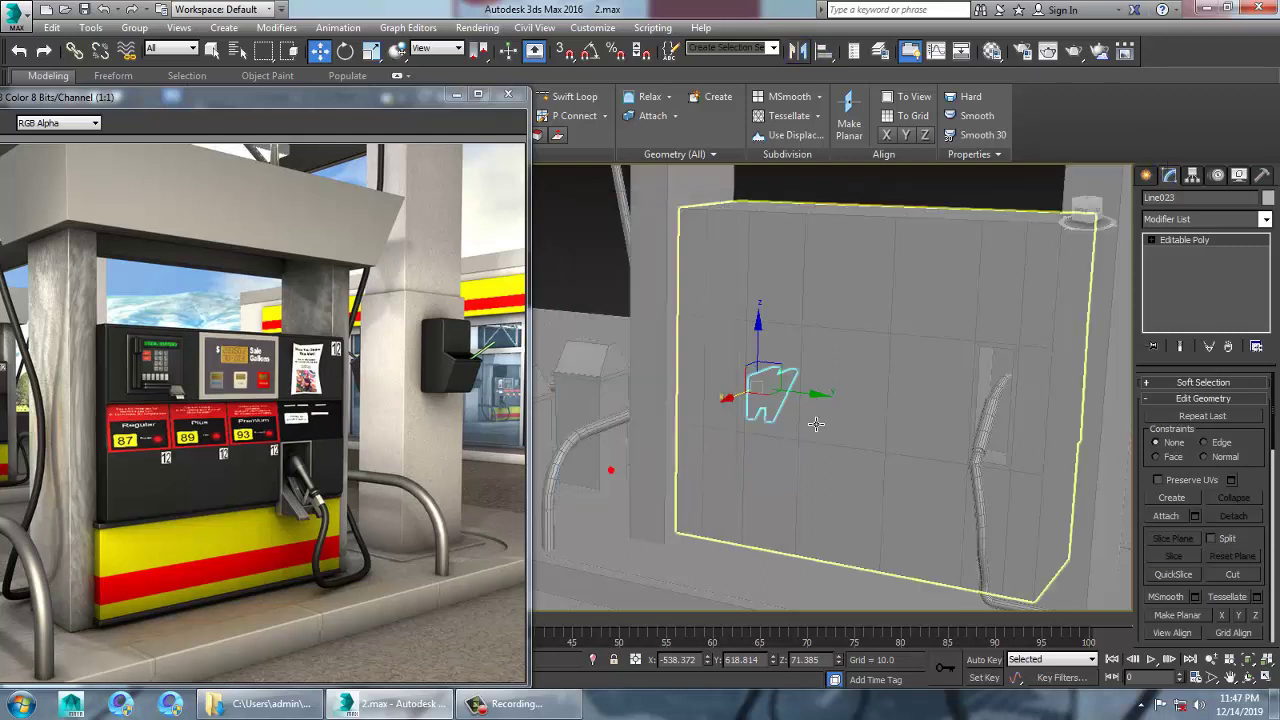
- Move the mirrored nozzle holder along Y, X and Z to the rear nozzle's recess
left_click_drag(806, 396, 1060, 454)
middle_click_drag(1054, 450, 958, 434, "alt")
left_click_drag(969, 432, 906, 456)
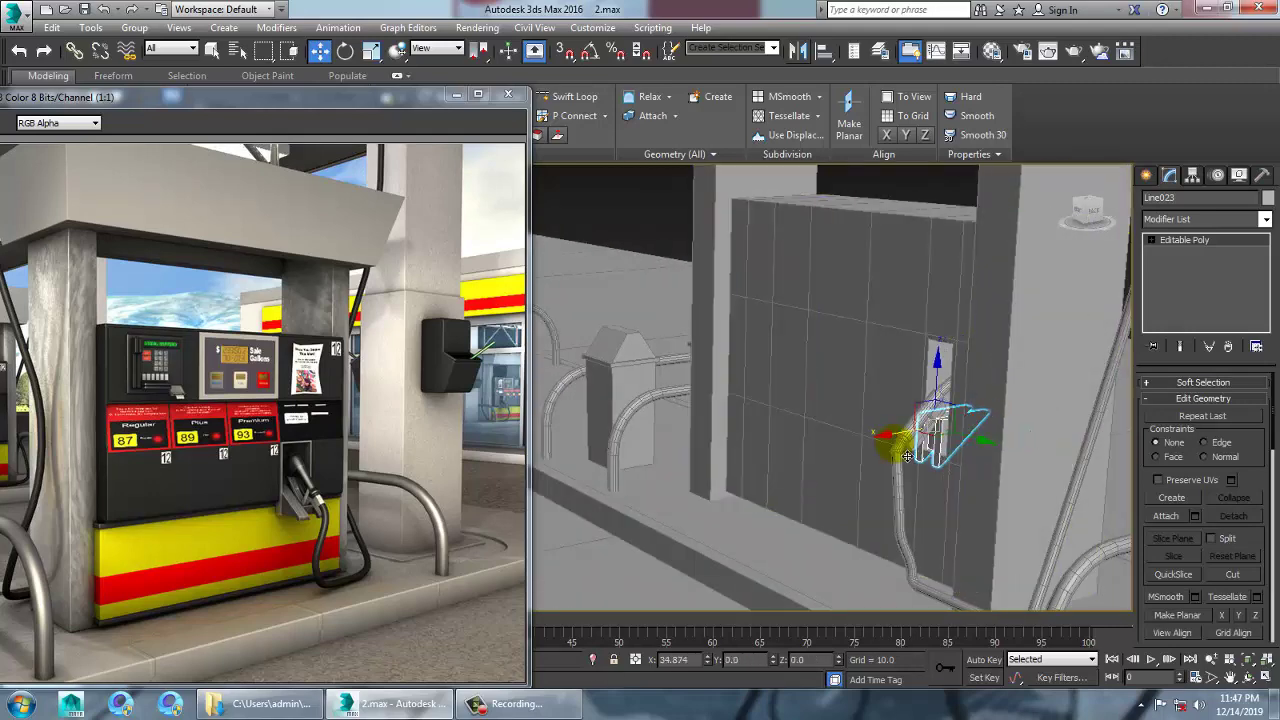
middle_click_drag(913, 456, 770, 365, "alt")
left_click_drag(772, 367, 773, 392)
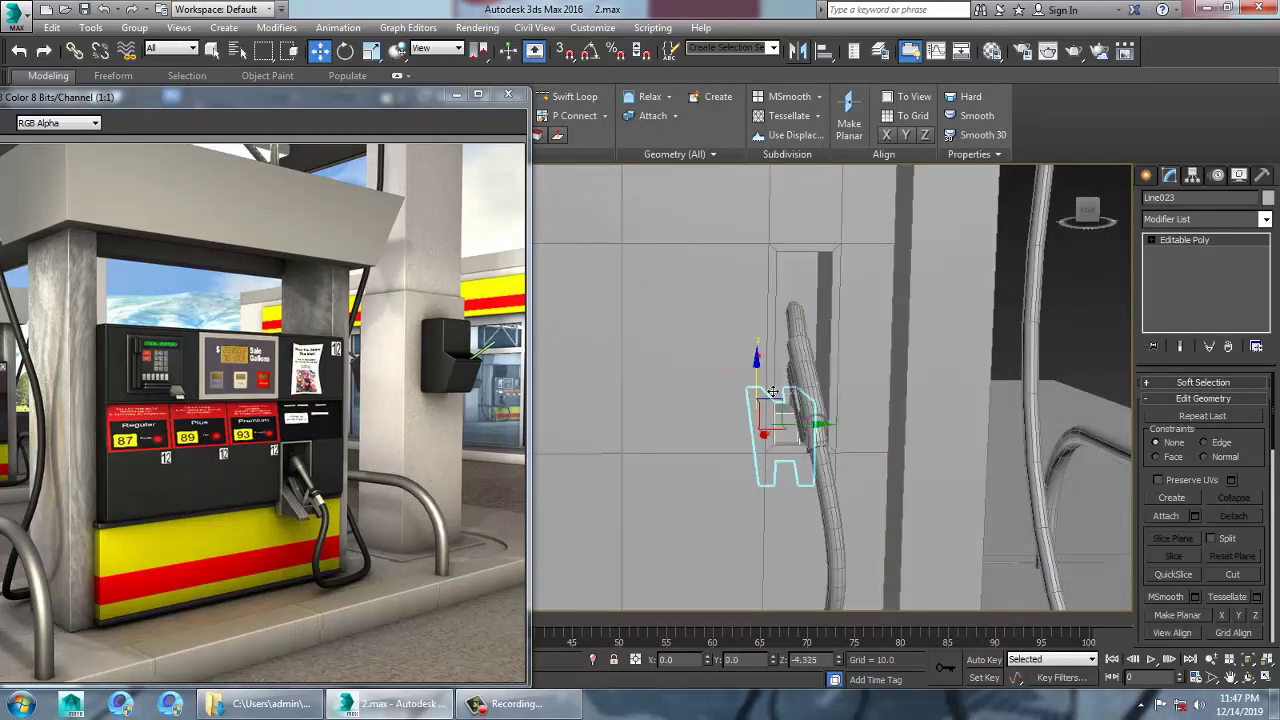
- Move the rear nozzle holder about 4.5 units along Y, then shift it along X to fit the recess behind the nozzle
left_click(824, 448)
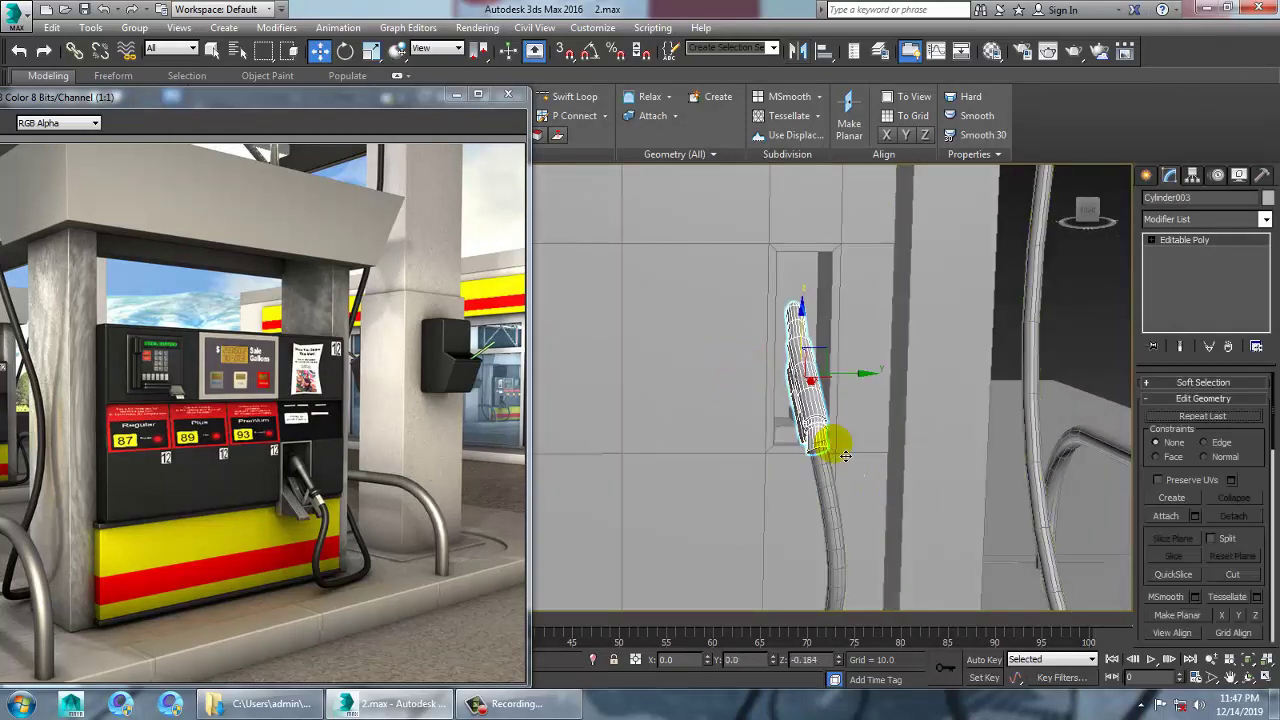
left_click(843, 456)
left_click(817, 440)
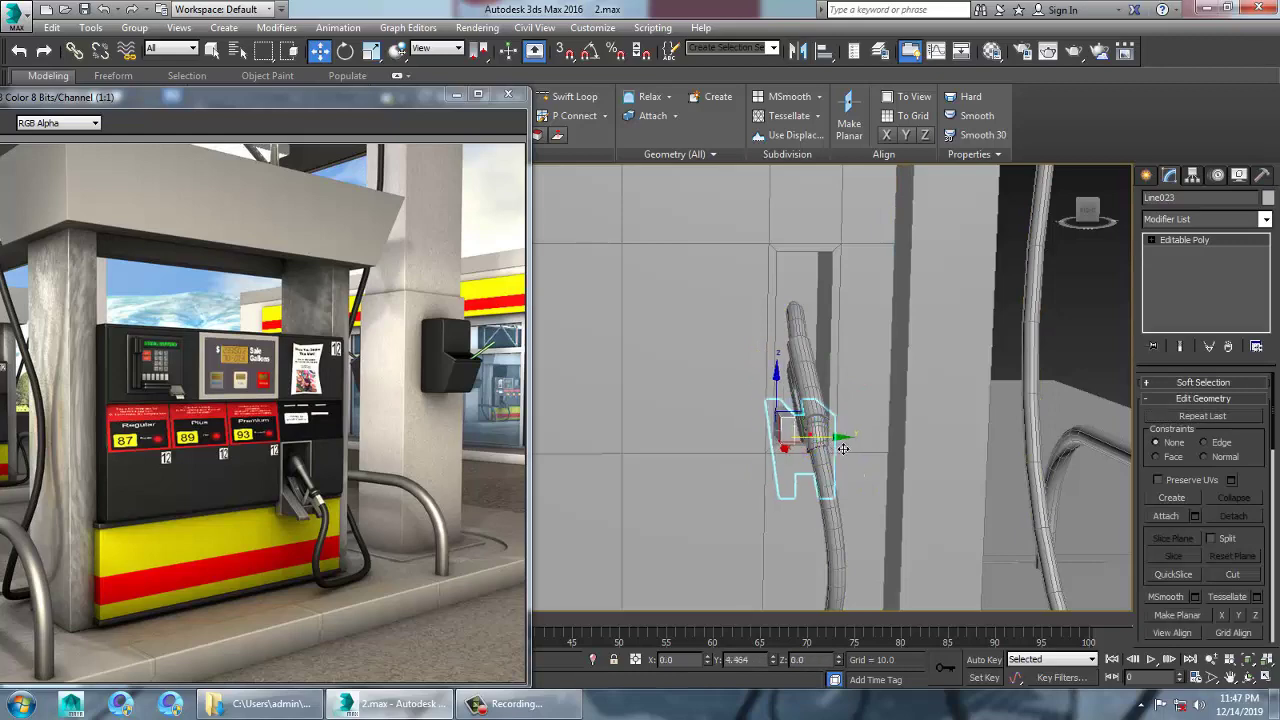
middle_click_drag(826, 446, 845, 478, "alt")
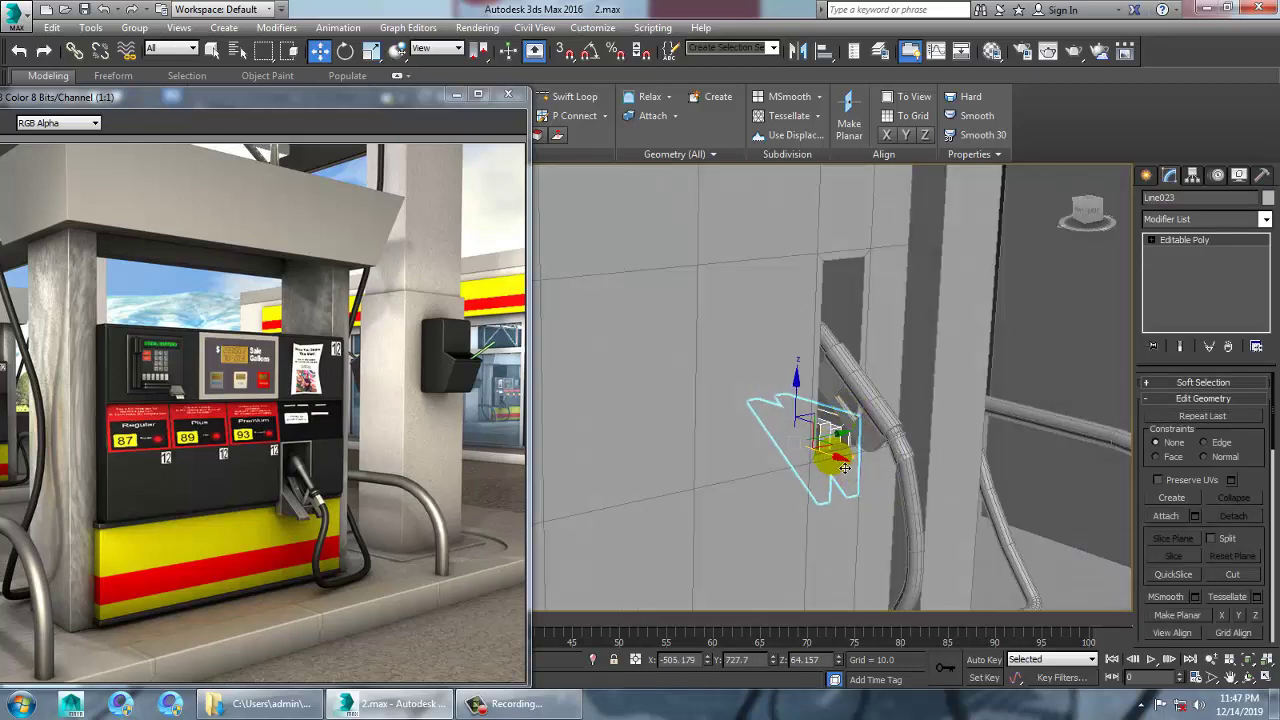
left_click_drag(845, 468, 849, 428)
middle_click_drag(852, 420, 740, 414, "alt")
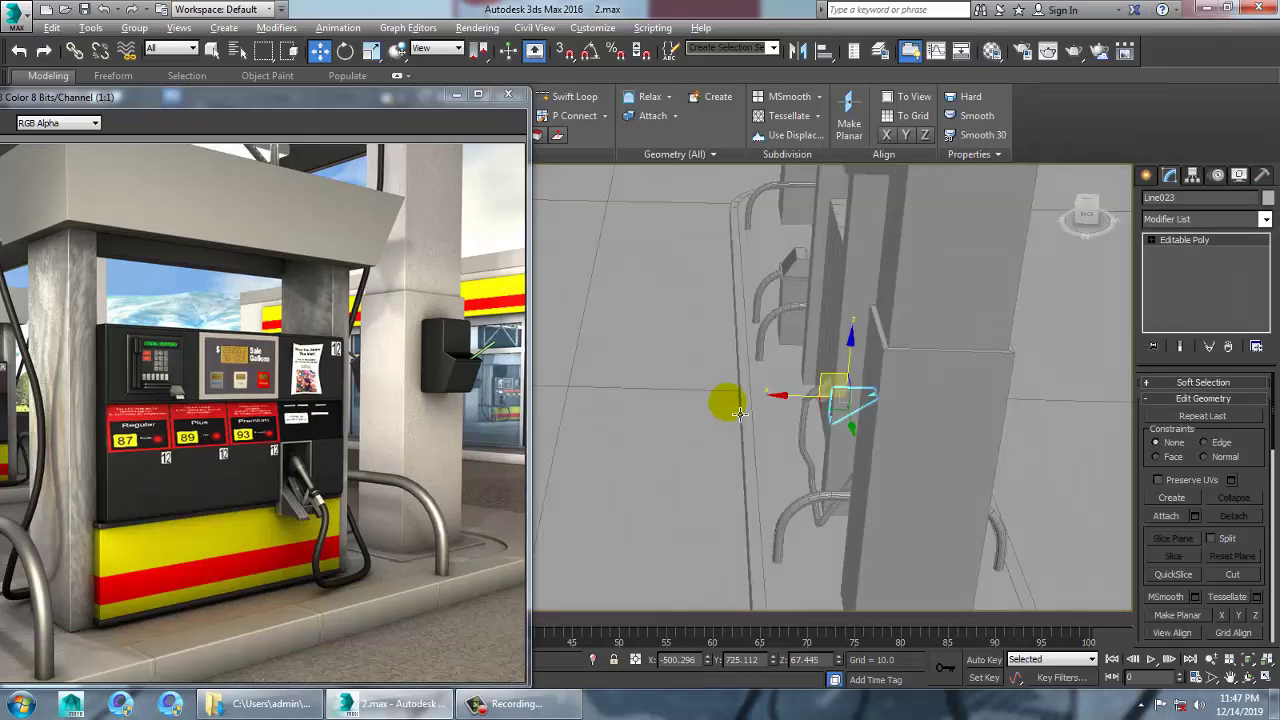
- Select only the parts of the finished pump, excluding columns, guard rails and bollards, and clone it as a copy along Y on the same island
middle_click_drag(923, 380, 666, 243, "alt")
scroll(898, 302, "down", 6)
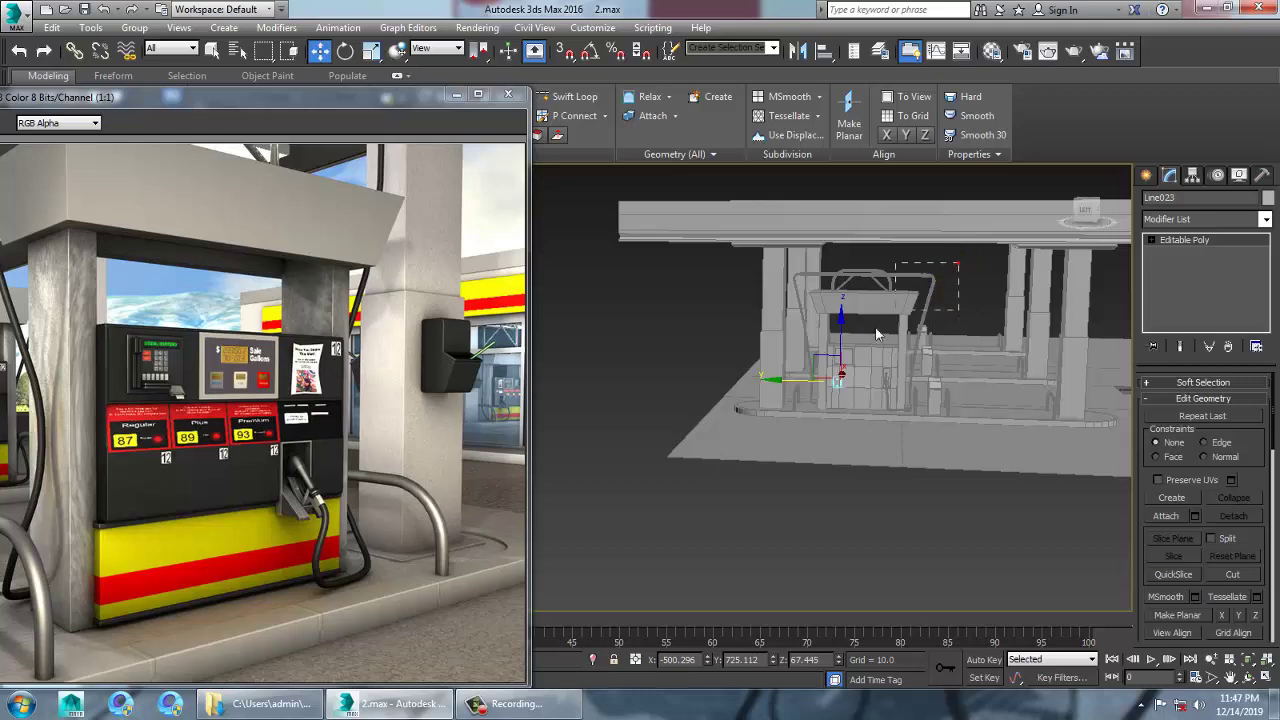
left_click_drag(783, 430, 1036, 372)
middle_click_drag(987, 308, 741, 487, "alt")
left_click_drag(733, 476, 840, 396, "alt")
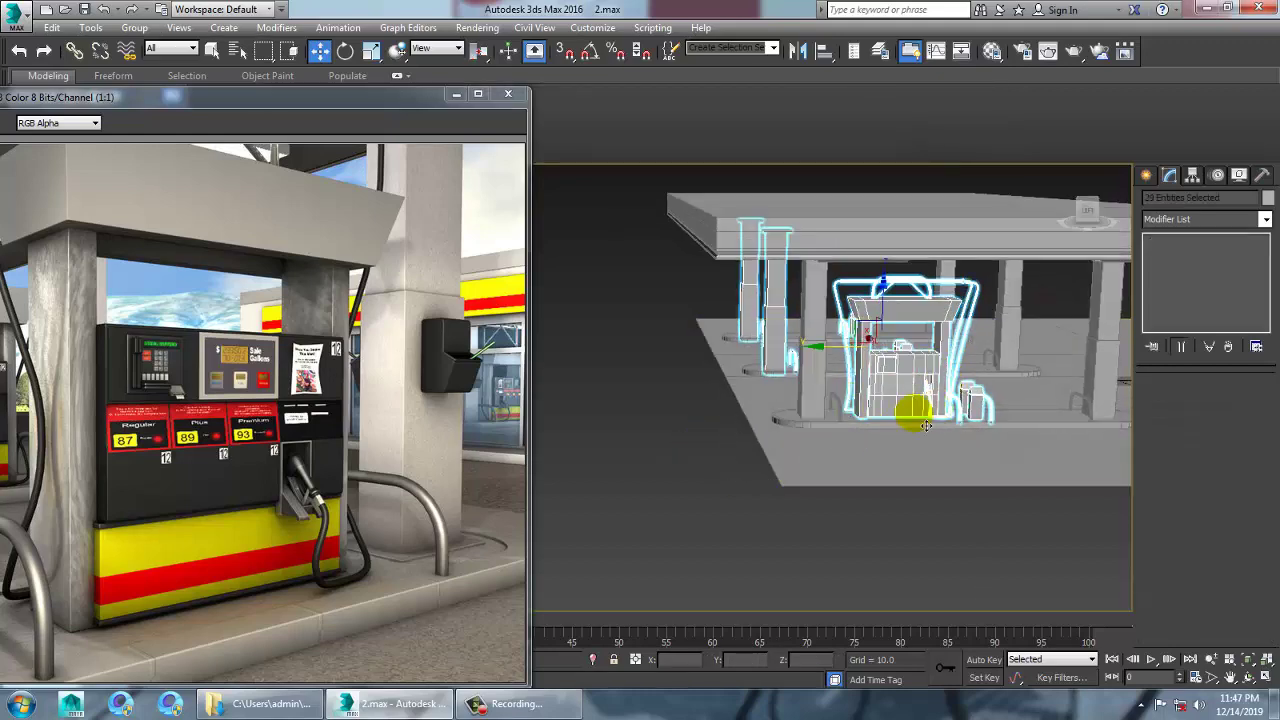
middle_click_drag(914, 414, 962, 428, "alt")
scroll(962, 430, "up", 4)
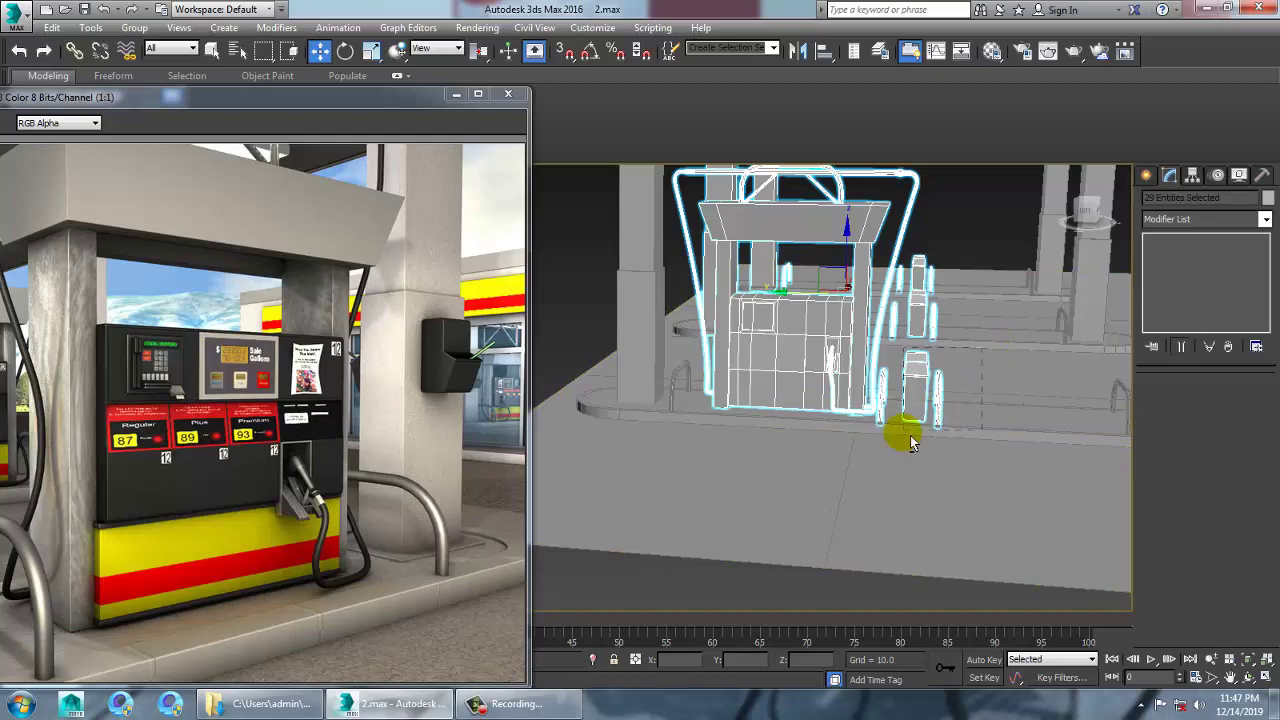
left_click(898, 400, "alt")
middle_click_drag(946, 376, 1018, 243, "alt")
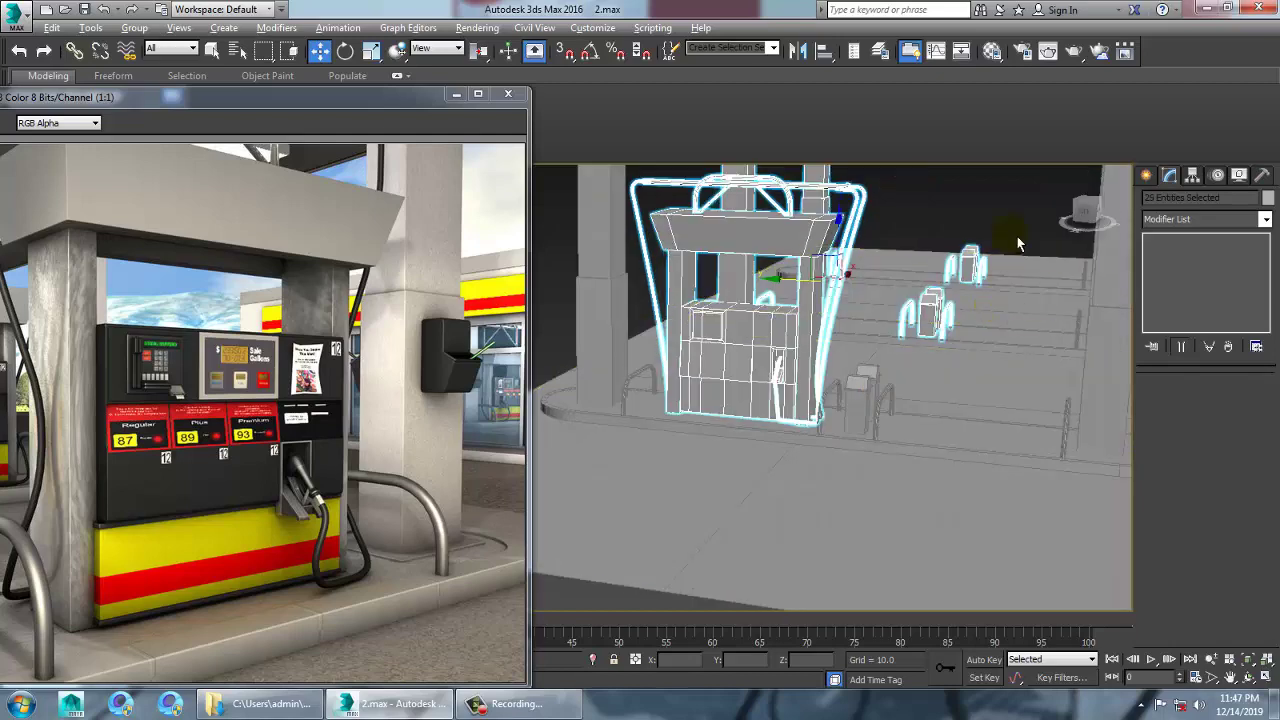
middle_click_drag(902, 368, 684, 348, "alt")
left_click_drag(865, 518, 872, 520, "alt")
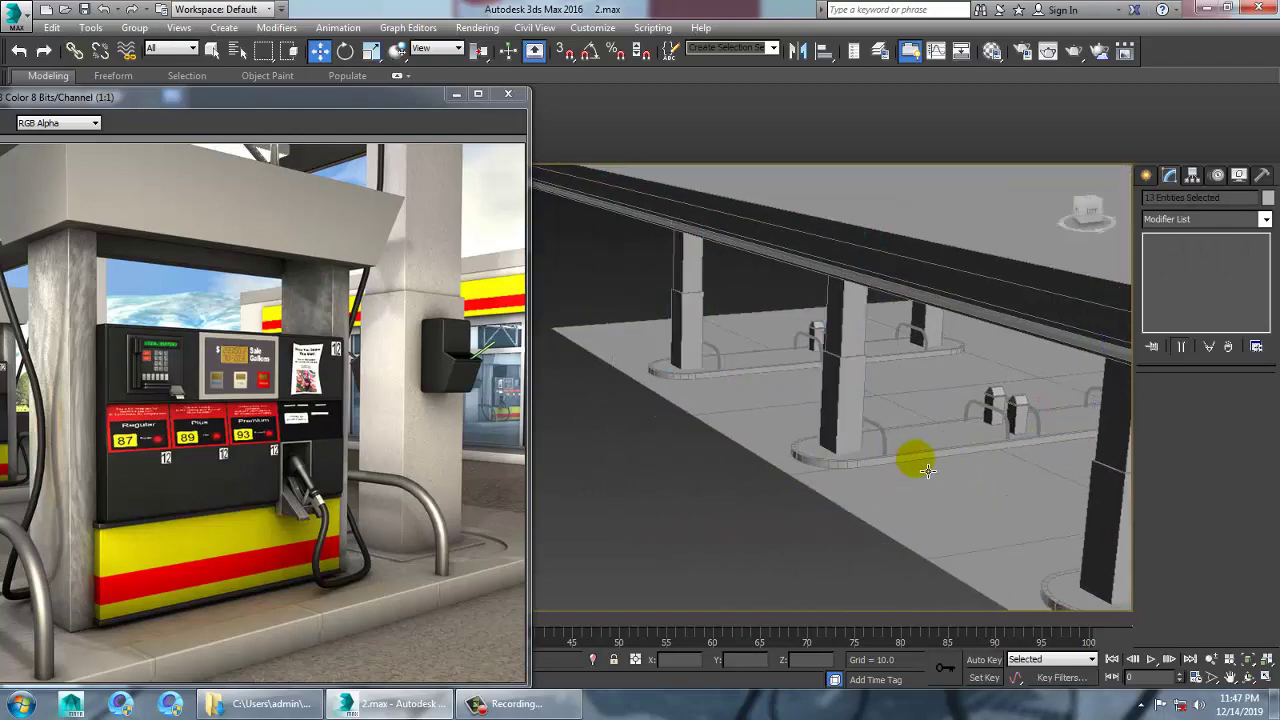
middle_click_drag(920, 460, 665, 397, "alt")
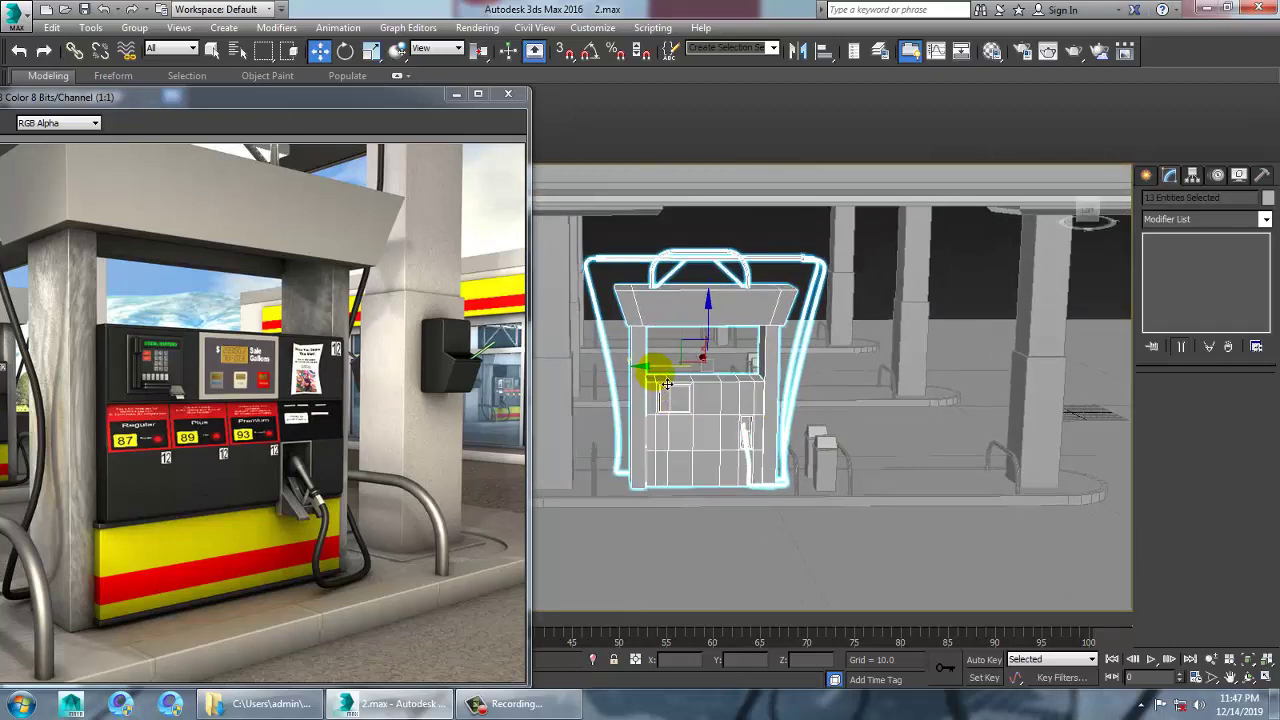
left_click_drag(667, 385, 893, 413, "shift")
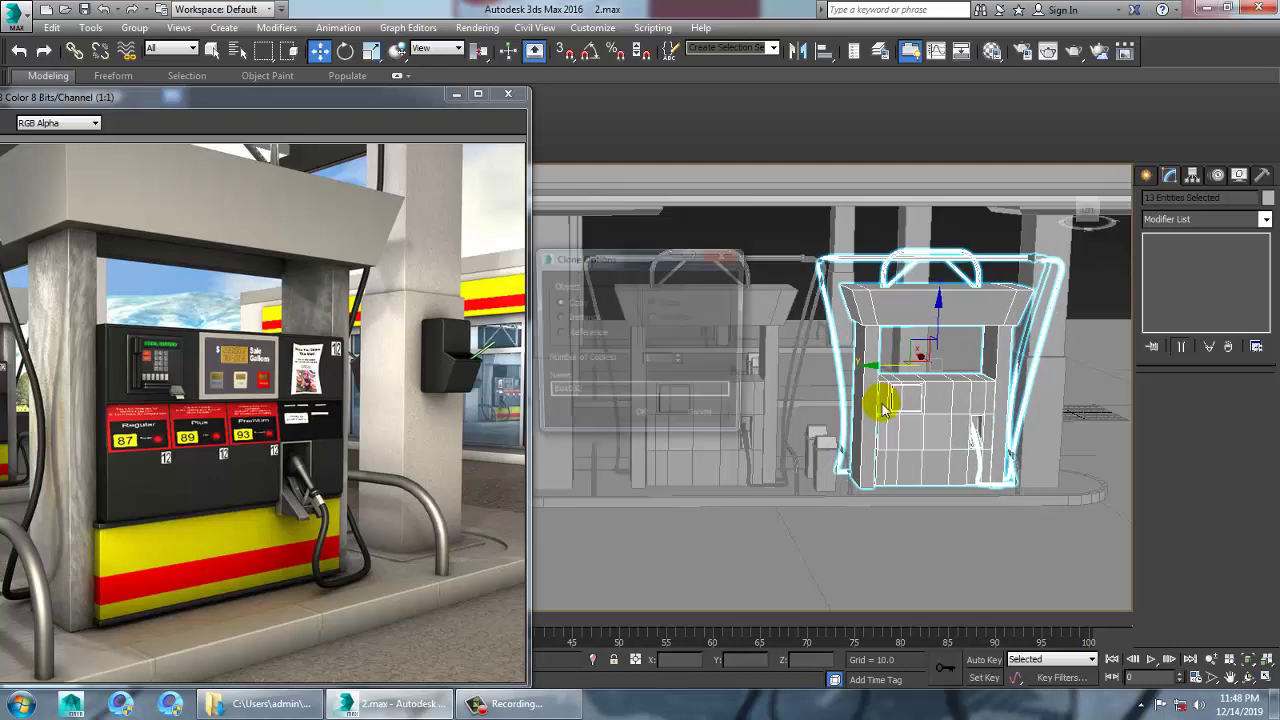
left_click(646, 419)
- Lengthen the pump island by moving the vertices of its rounded end about 77 units along negative Y
mouse_move(646, 417)
middle_mouse_down("alt")
mouse_move(837, 394)
mouse_move(923, 449)
mouse_move(894, 437)
mouse_move(895, 464)
middle_mouse_up("alt")
left_click(903, 470)
key("1")
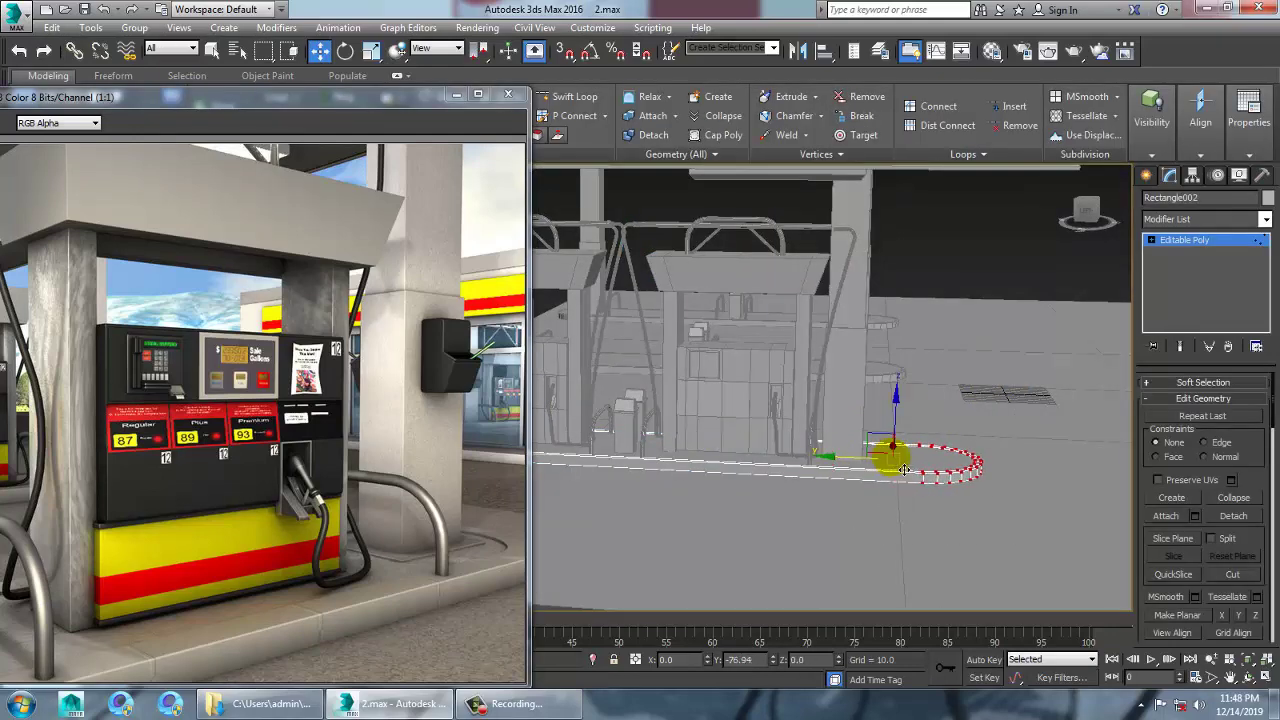
left_click(1190, 241)
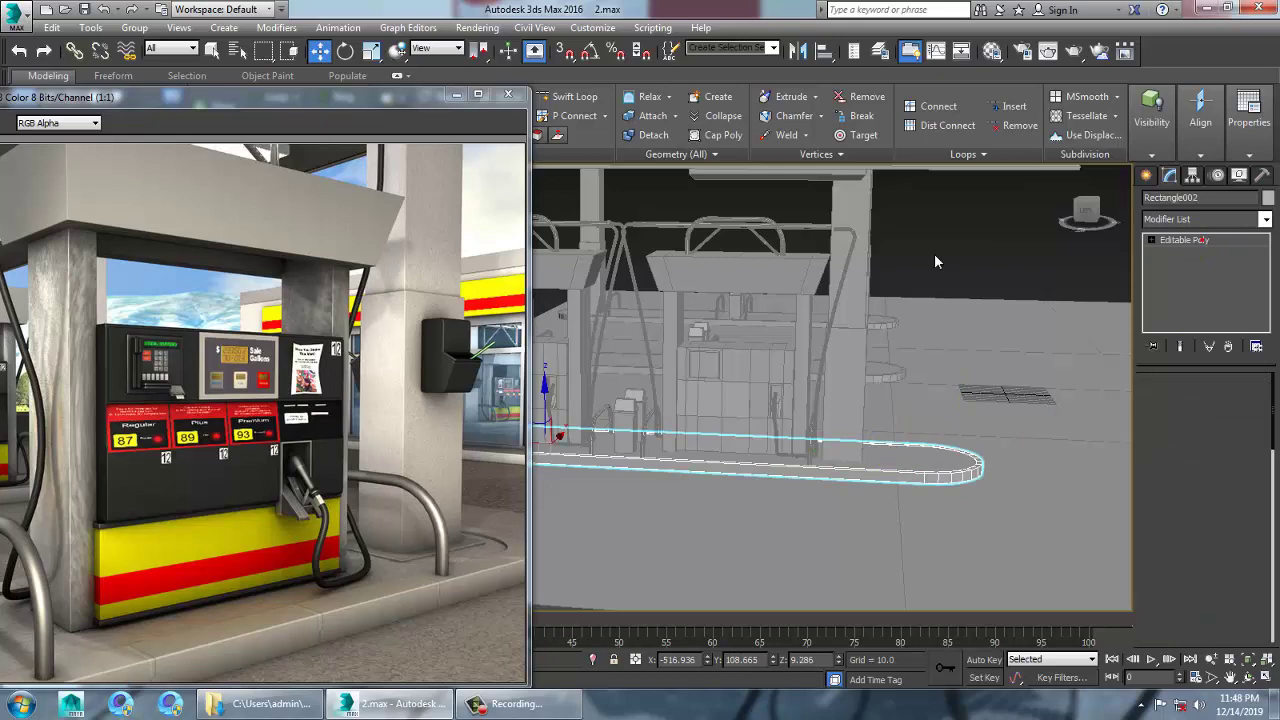
- Move the column beside the copied pump along Y onto the lengthened end of the island
left_click(849, 200)
left_click_drag(789, 462, 860, 446)
middle_click_drag(860, 446, 878, 422, "alt")
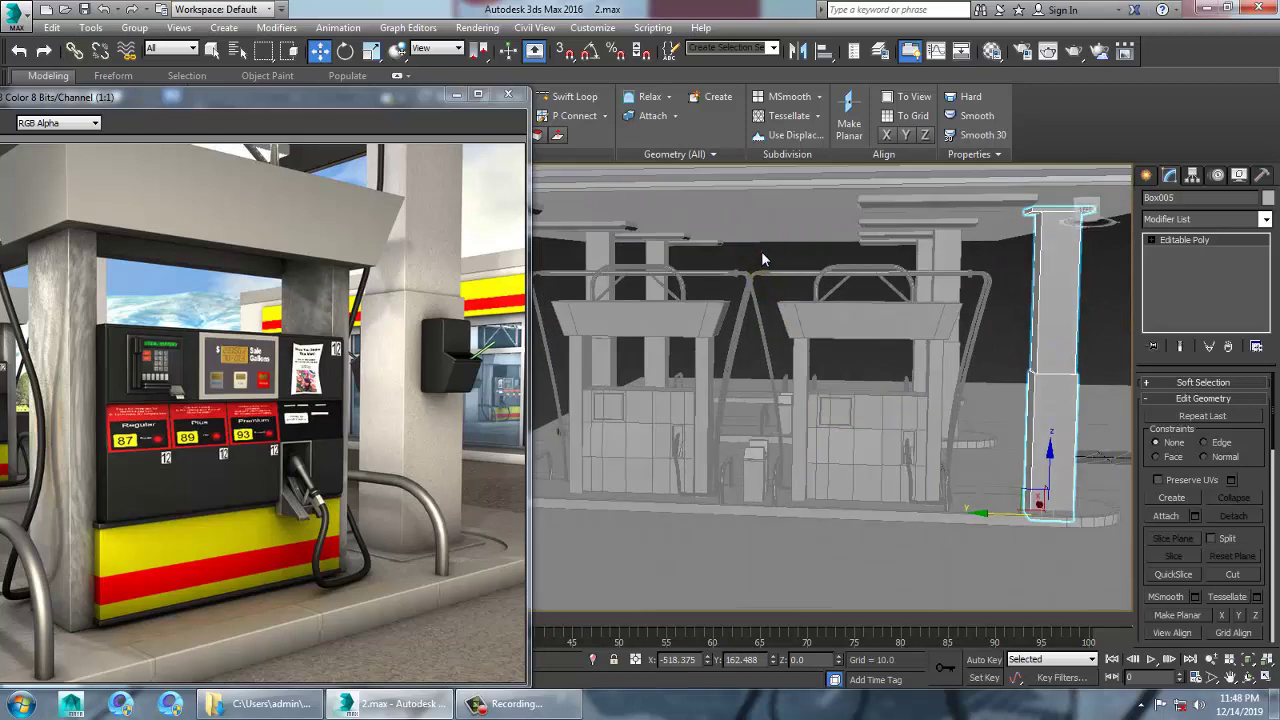
- Select only the parts of the copied pump and move it about 28 units along negative Y toward the relocated column
left_click_drag(987, 550, 988, 550)
middle_click_drag(986, 540, 982, 340, "alt")
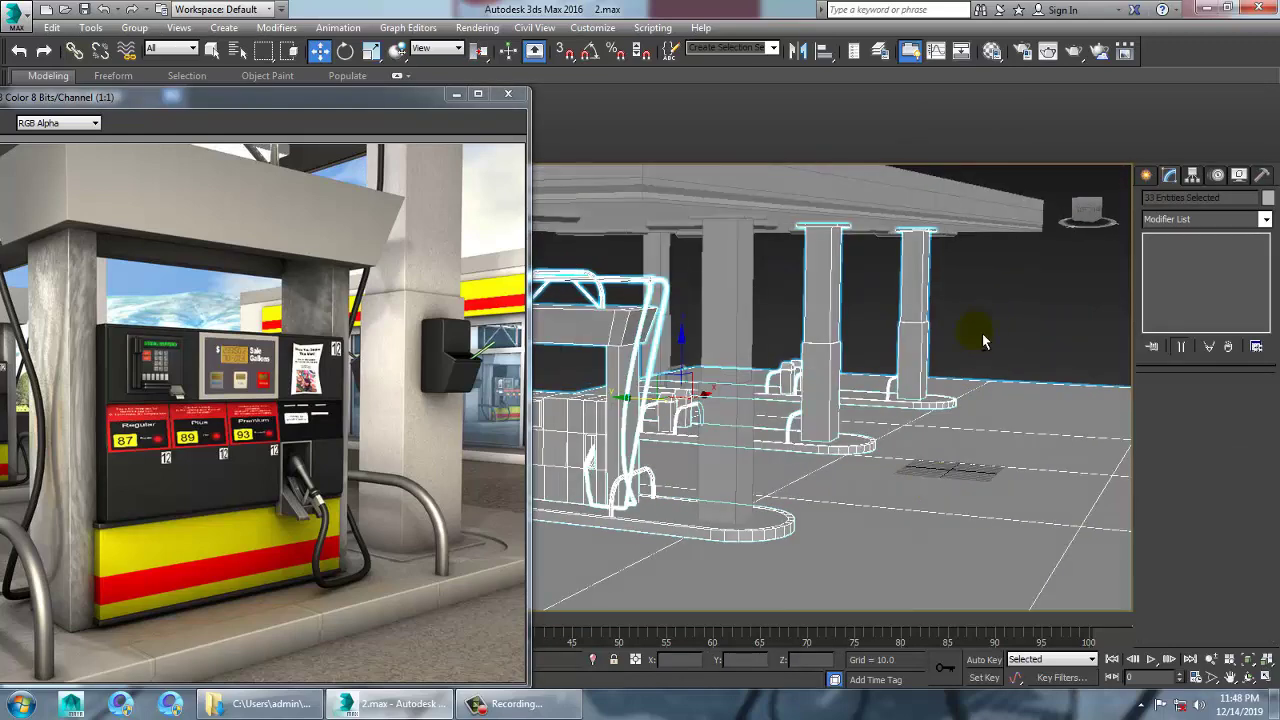
left_click_drag(984, 328, 1115, 640, "alt")
middle_click_drag(985, 400, 745, 357, "alt")
left_click(624, 338)
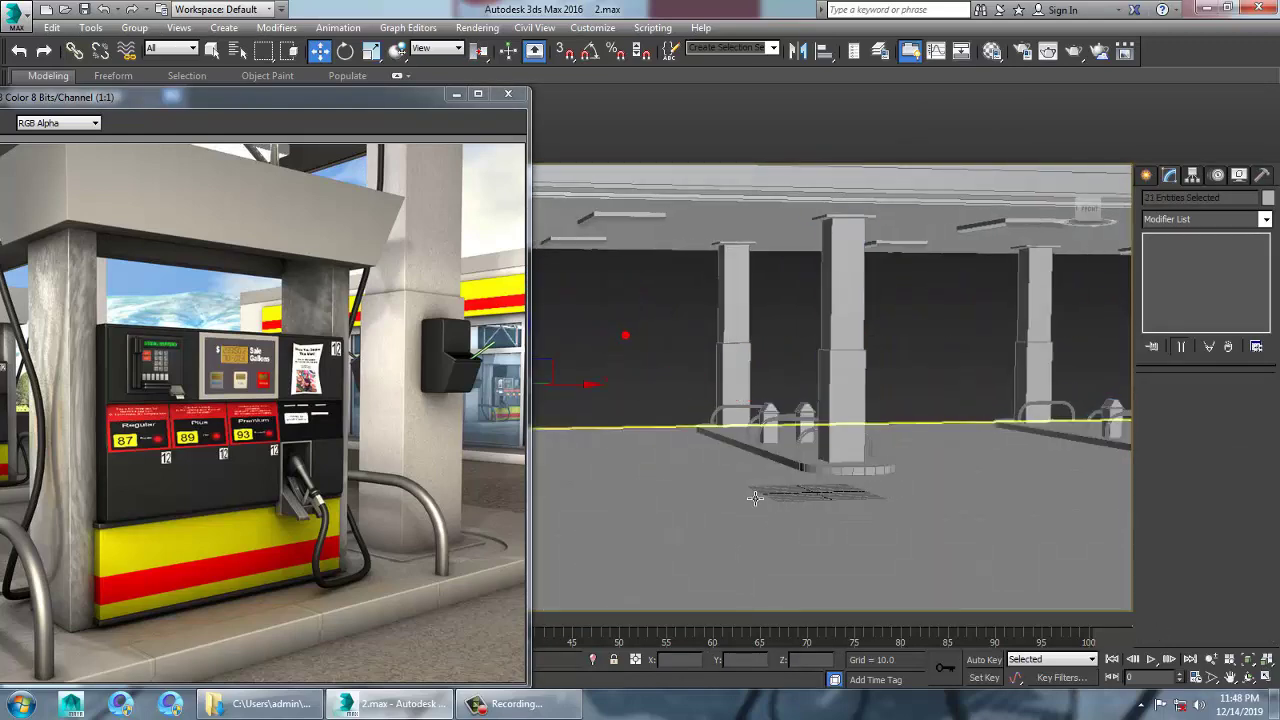
middle_click_drag(754, 500, 971, 449, "alt")
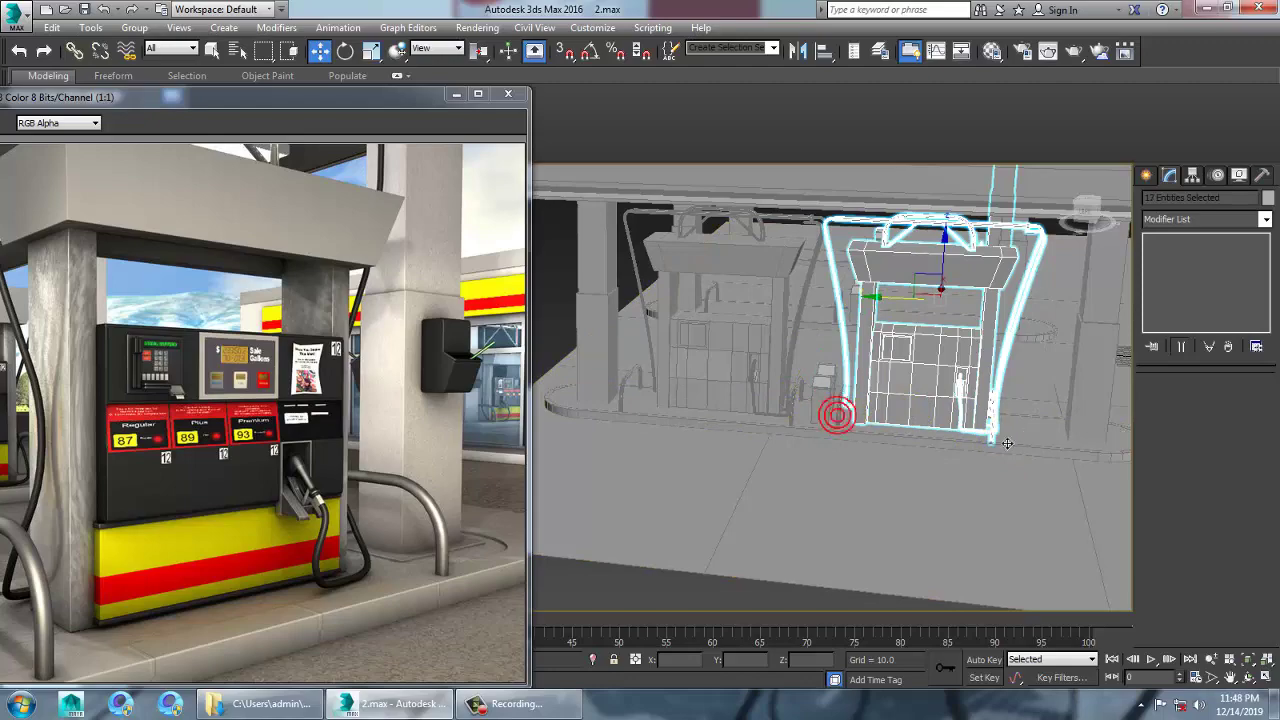
middle_click_drag(1002, 446, 807, 382, "alt")
scroll(833, 388, "up", 4)
left_click_drag(802, 375, 869, 391)
middle_click_drag(869, 391, 1008, 444, "alt")
scroll(660, 380, "down", 5)
left_click_drag(671, 297, 888, 602, "alt")
middle_click_drag(1005, 440, 923, 409, "alt")
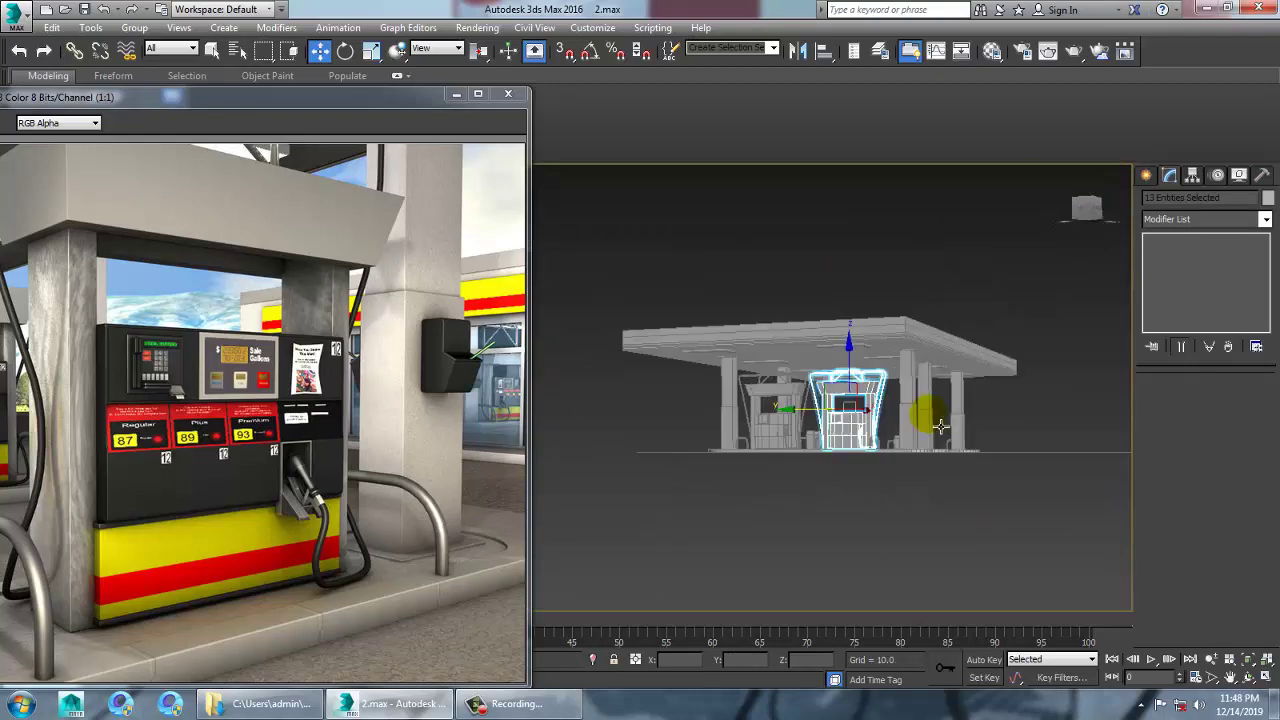
scroll(794, 443, "up", 8)
scroll(790, 425, "up", 4)
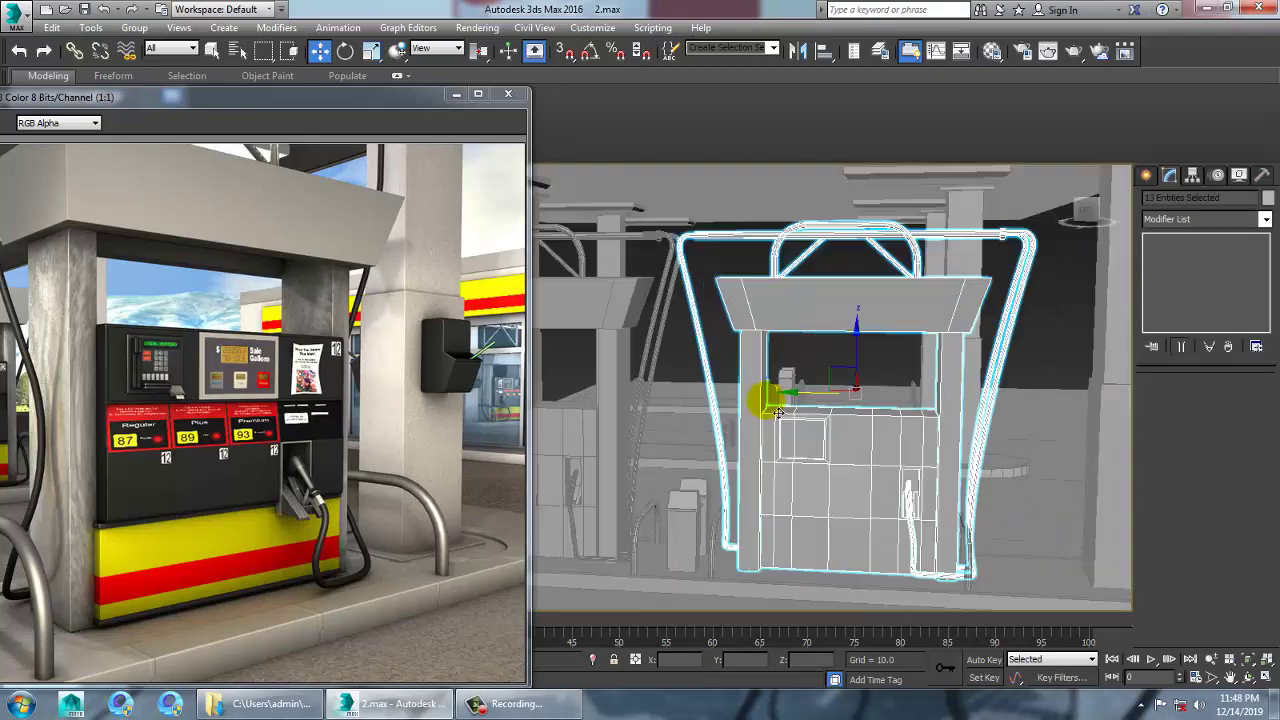
left_click_drag(817, 408, 838, 414)
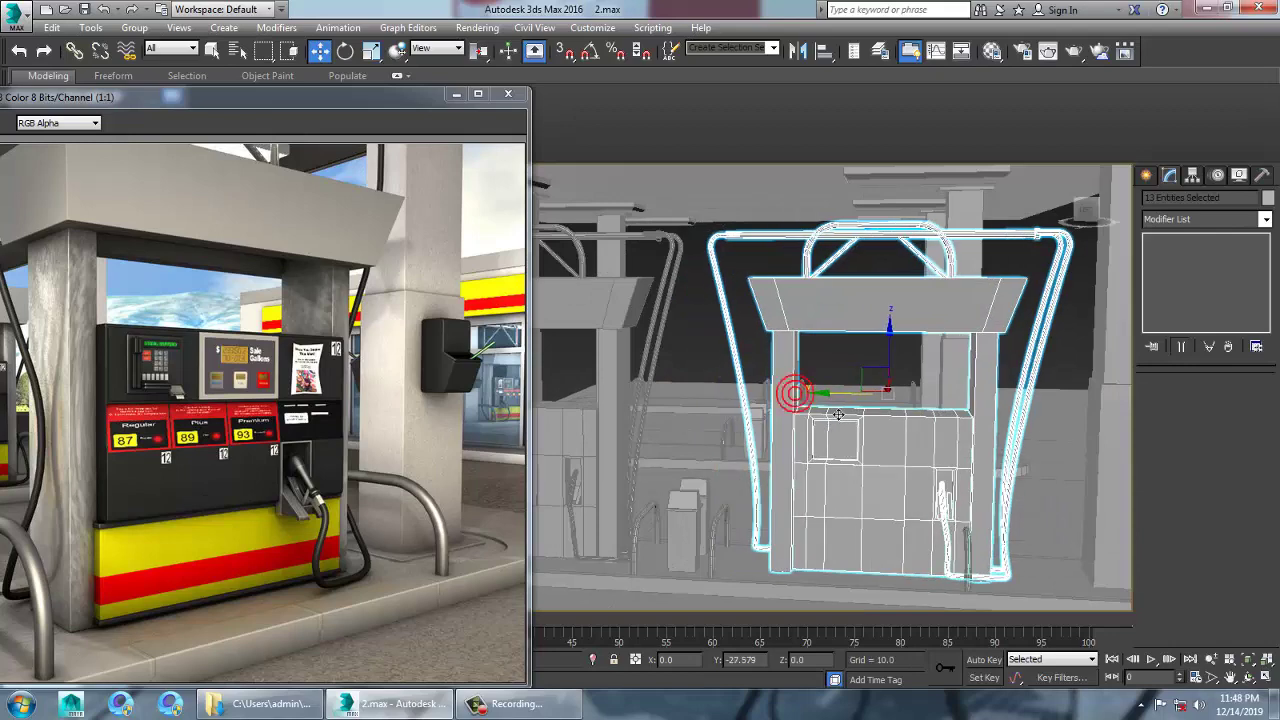
- Move the guard rail overlapping the copied pump along Y, placing it between the pump and the end column
middle_click_drag(1046, 482, 946, 458)
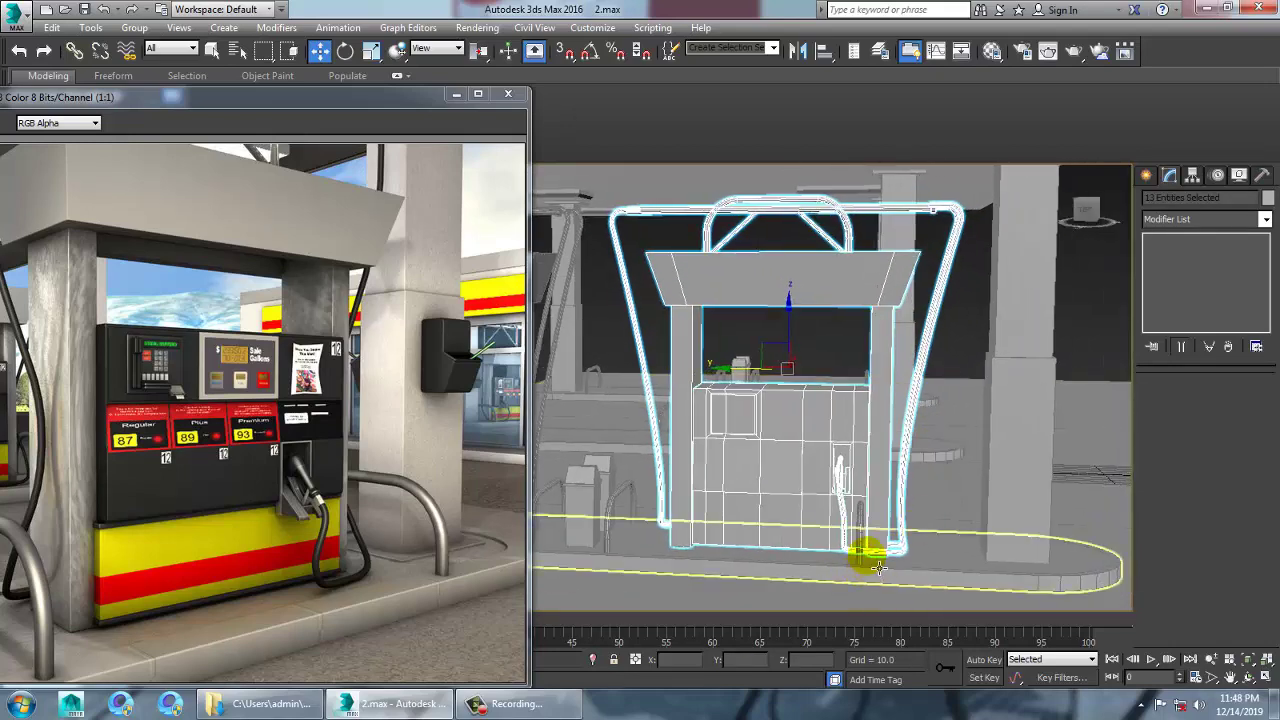
left_click(860, 545)
left_click_drag(822, 528, 895, 541)
middle_click_drag(895, 541, 794, 477, "alt")
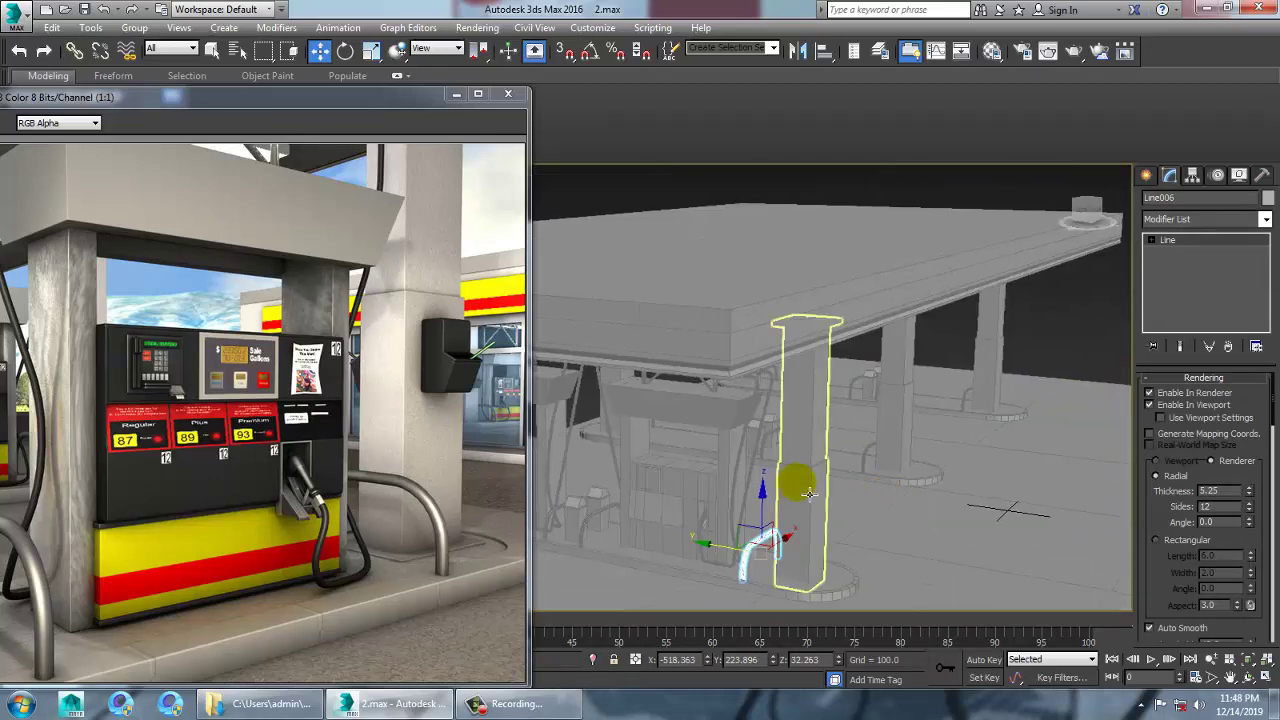
- Delete the two old, shorter islands beneath the other column rows
left_click(881, 485)
middle_click_drag(881, 485, 905, 408, "alt")
key("Delete")
left_click(1022, 432)
key("Delete")
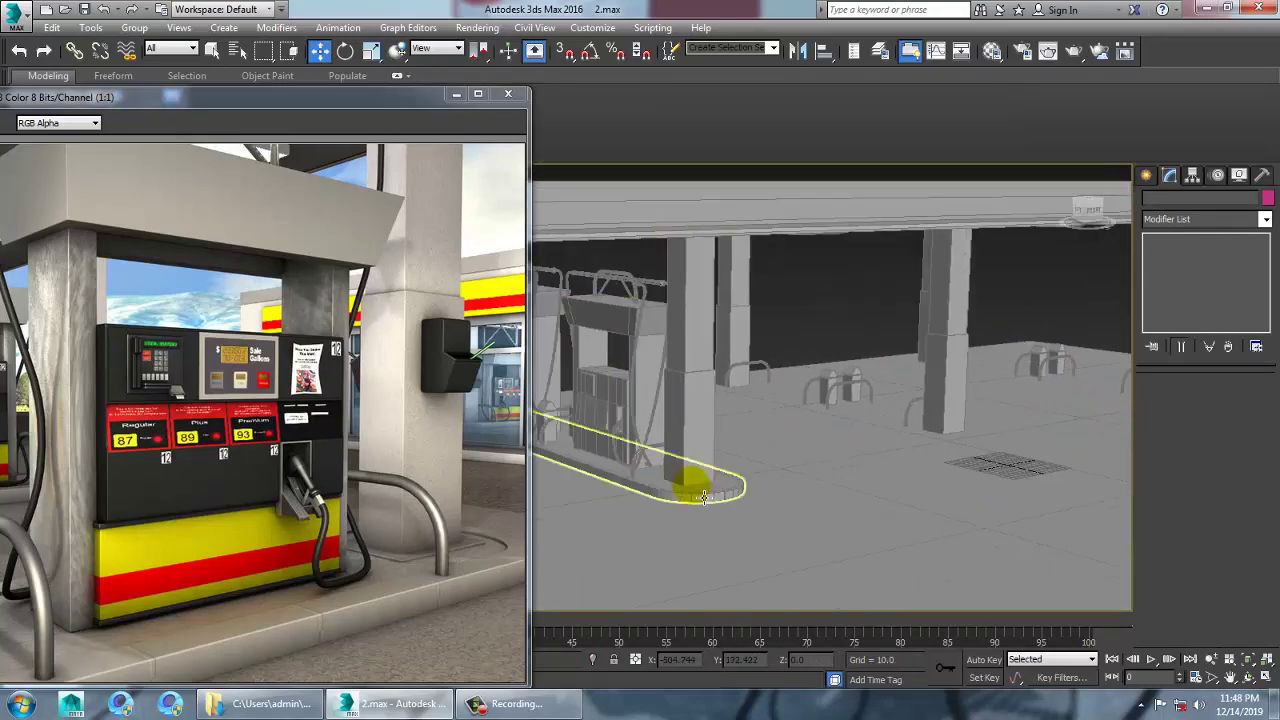
- Clone the lengthened island twice as copies along X in the top view, at about X 126 and X 780 under the other column rows
left_click(692, 486)
key("alt+w")
key("alt+w")
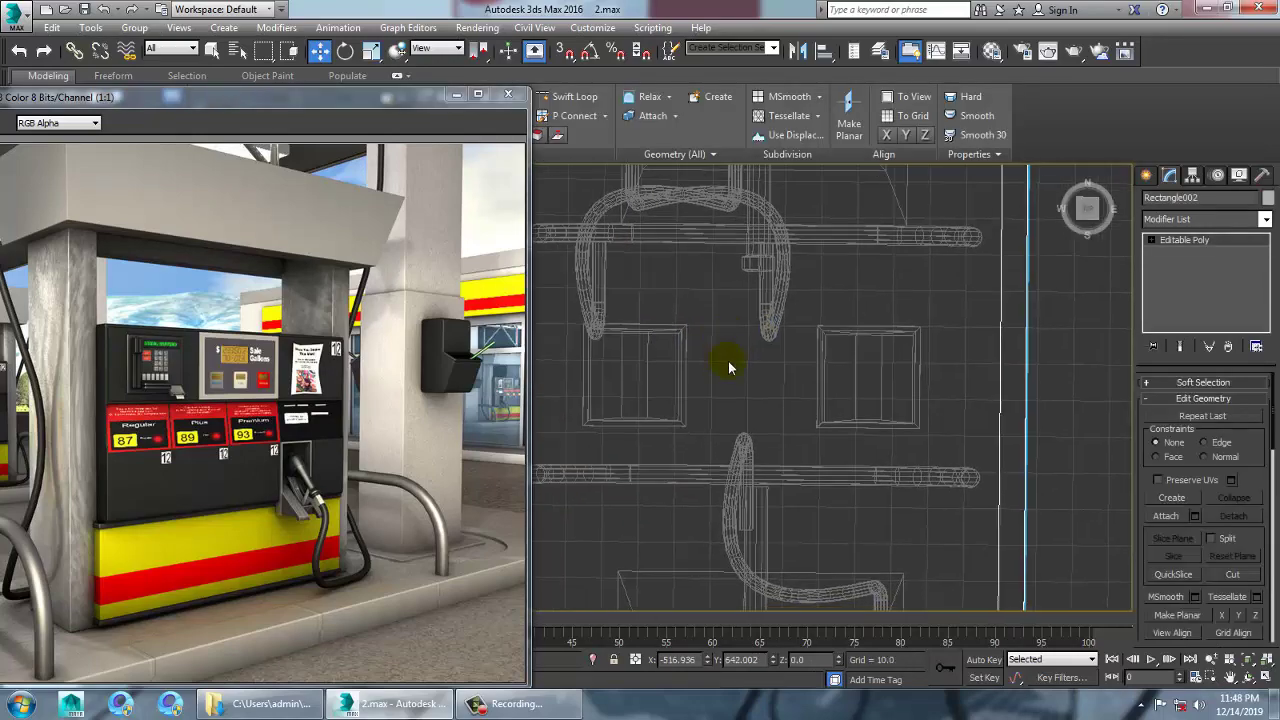
scroll(729, 363, "up", 5)
scroll(815, 405, "down", 5)
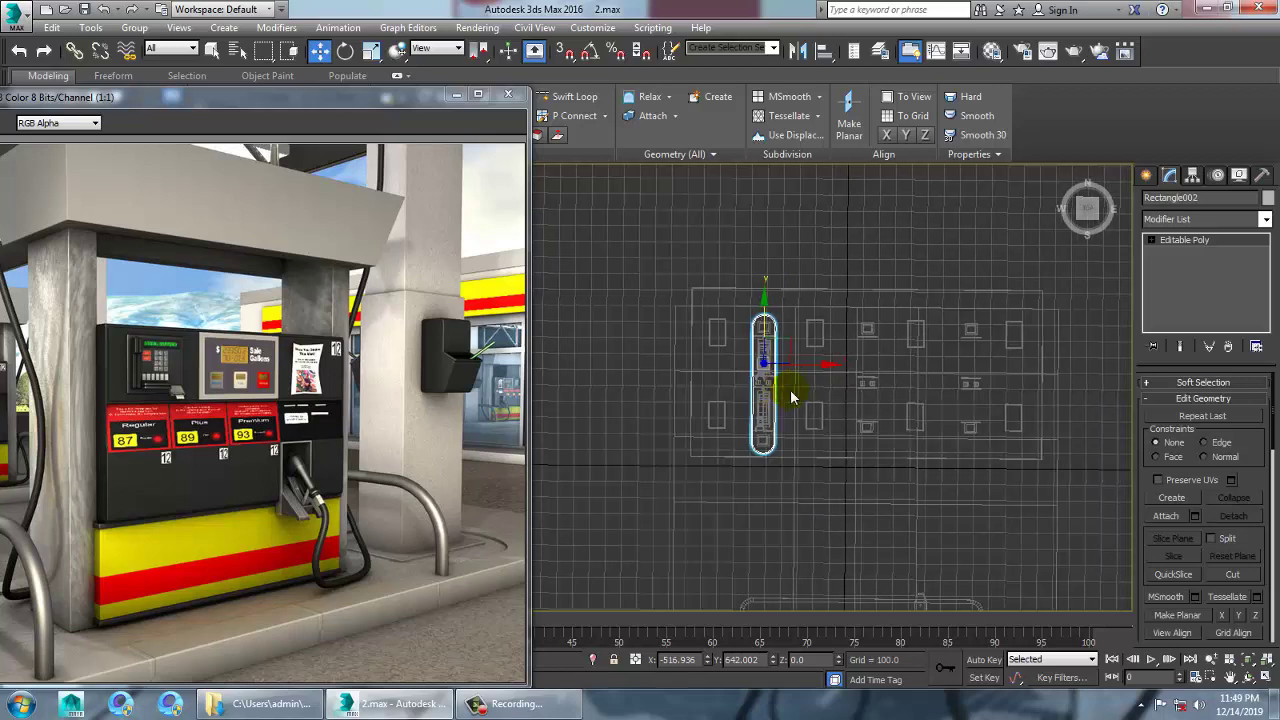
mouse_move(812, 368)
left_mouse_down("shift")
mouse_move(962, 378)
mouse_move(943, 363)
mouse_move(934, 380)
left_mouse_up("shift")
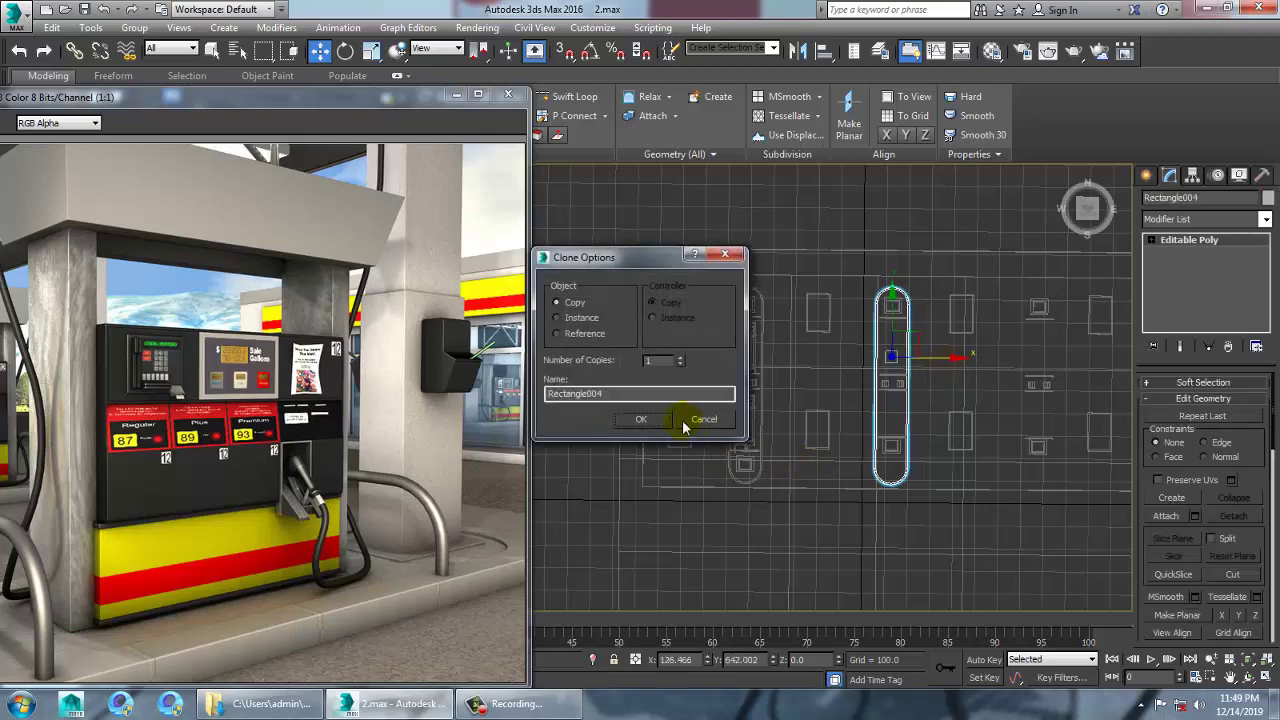
key("Return")
middle_click_drag(998, 394, 802, 422)
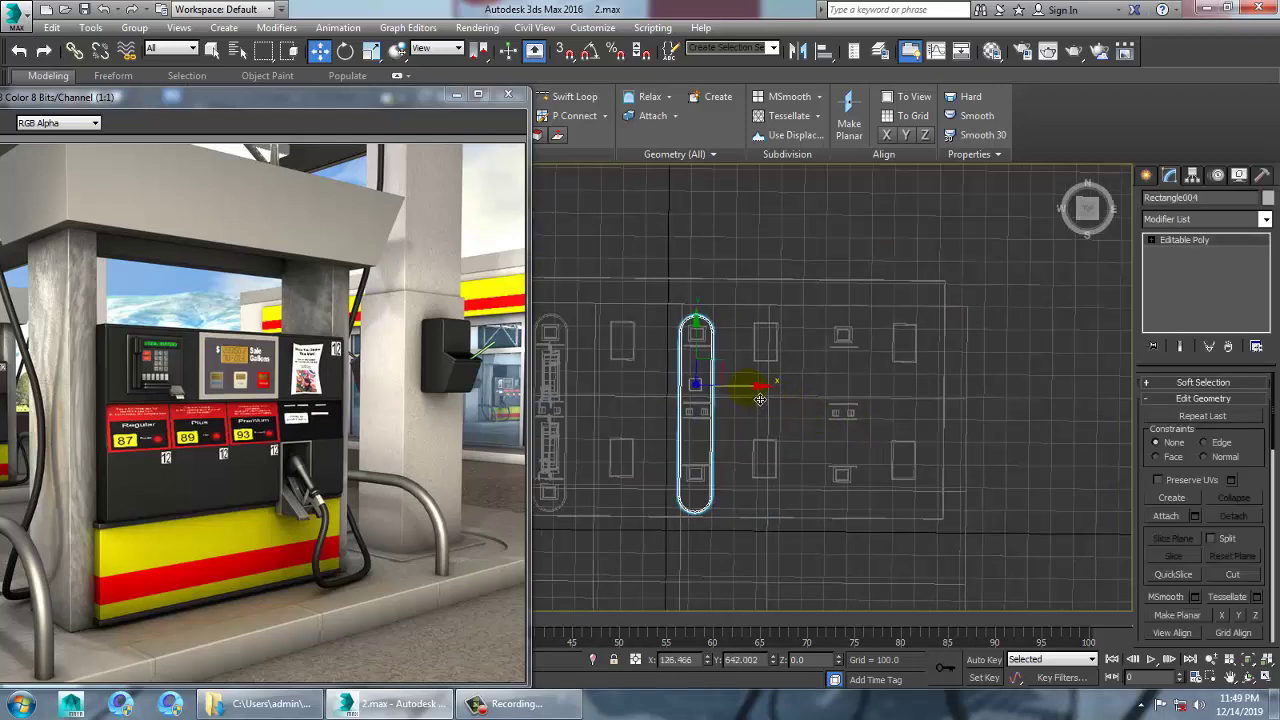
left_click_drag(760, 399, 907, 387, "shift")
left_click(694, 419)
- Delete the old lower columns standing on the two copied islands
middle_click_drag(712, 500, 867, 470)
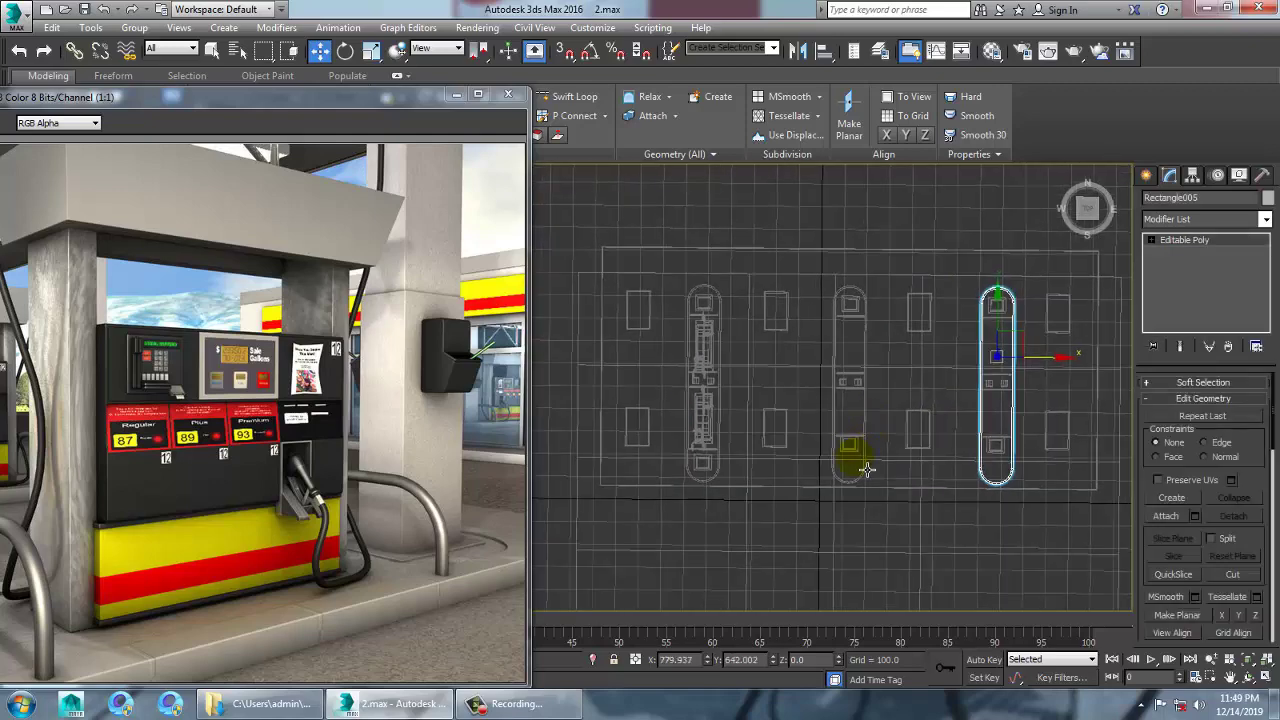
left_click(846, 452)
key("Delete")
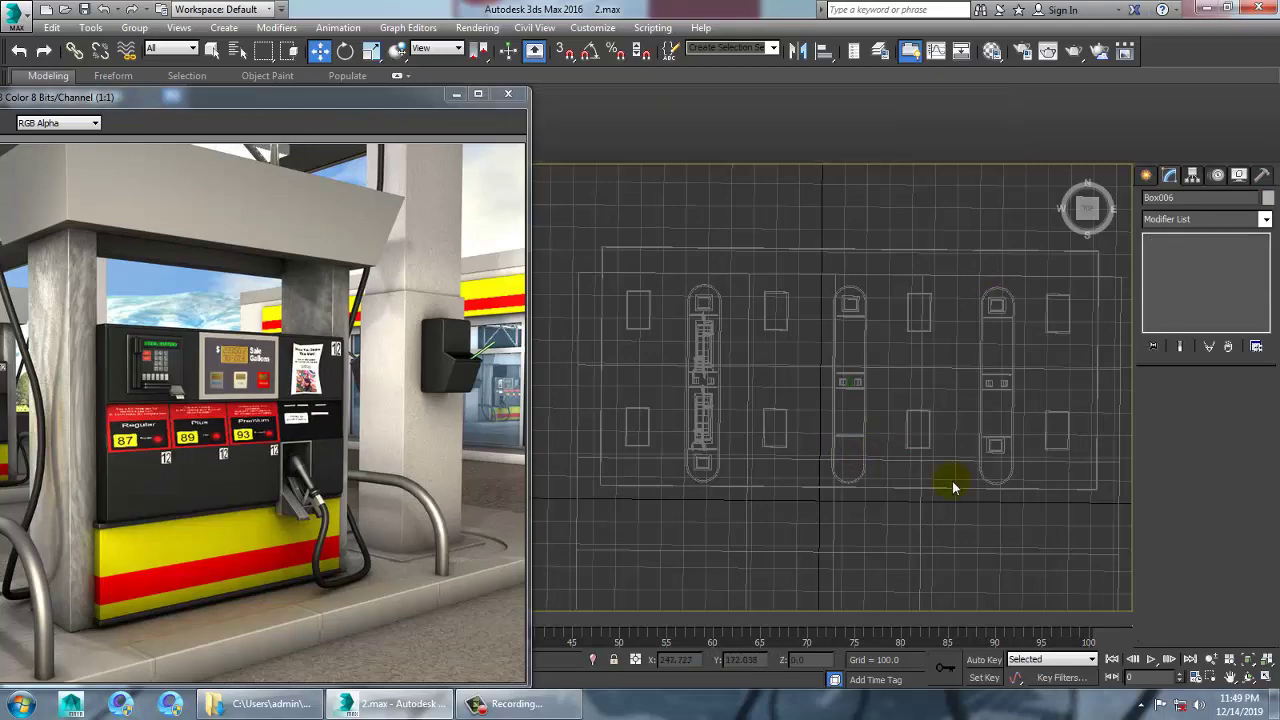
- Clone the relocated end column twice as copies along X, at about X 132 and X 786 on the ends of the copied islands
left_click(712, 477)
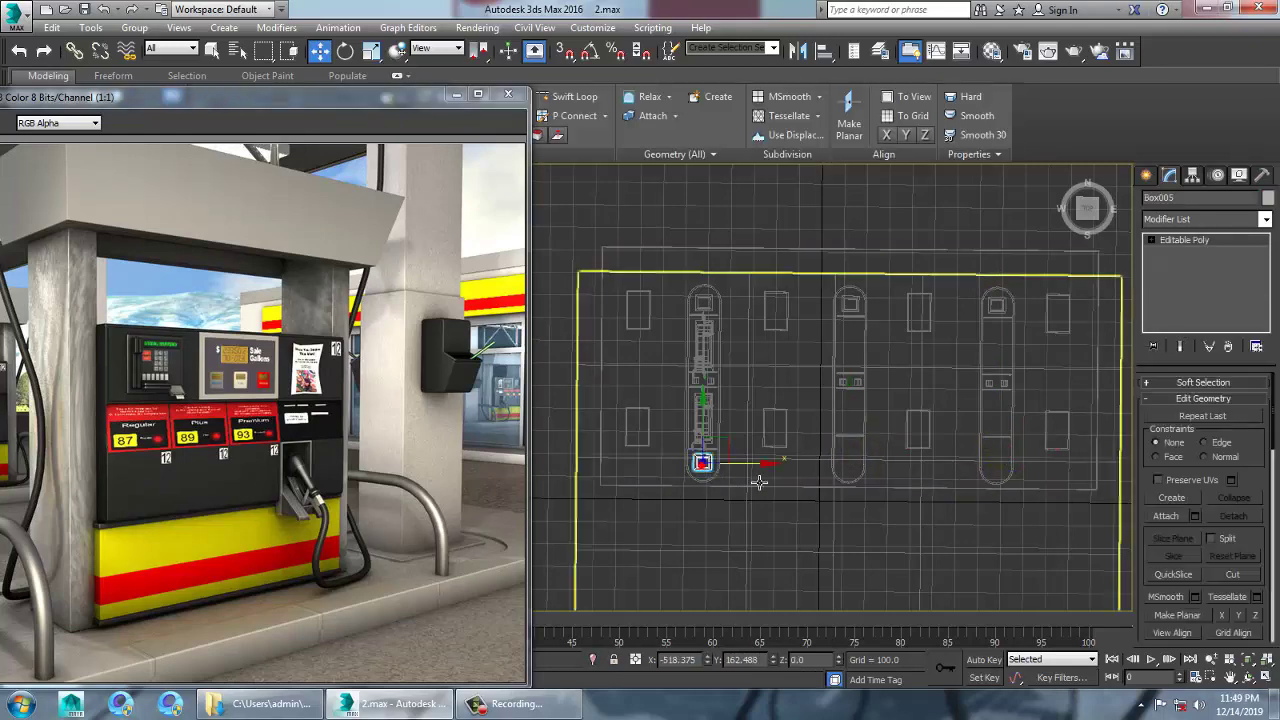
left_click_drag(760, 478, 906, 492)
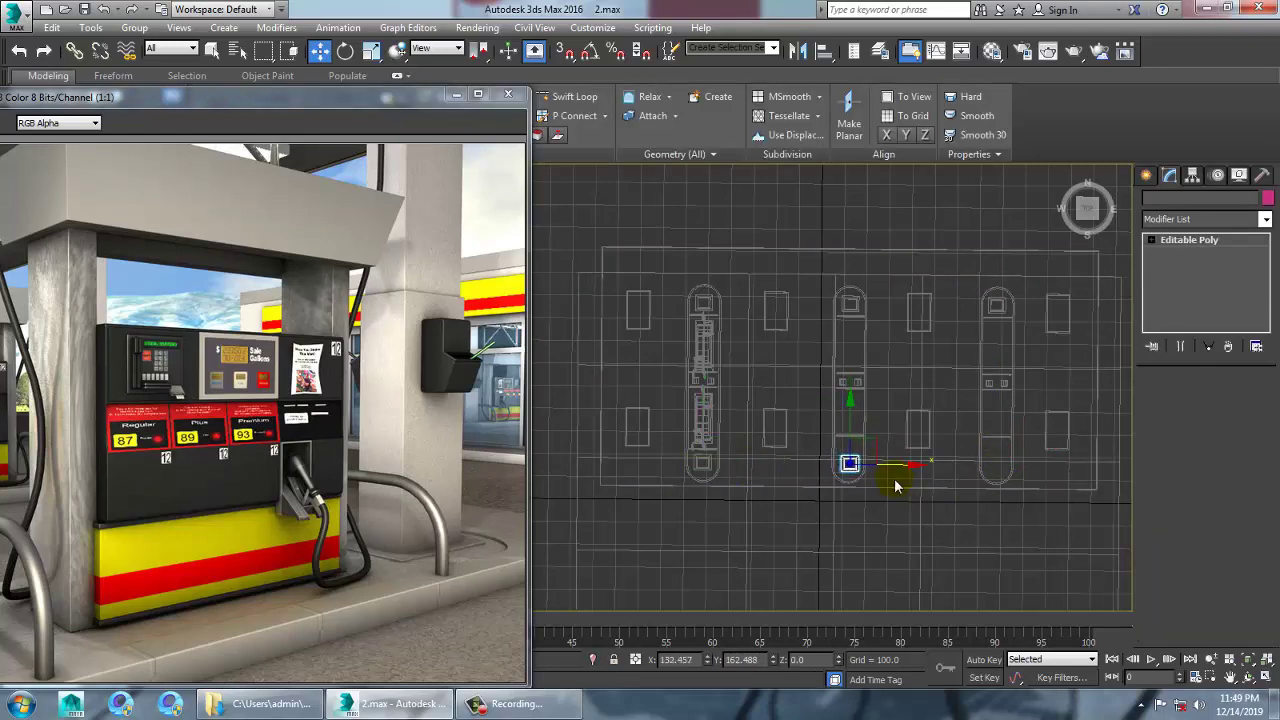
left_click(643, 421)
left_click_drag(908, 478, 1021, 488)
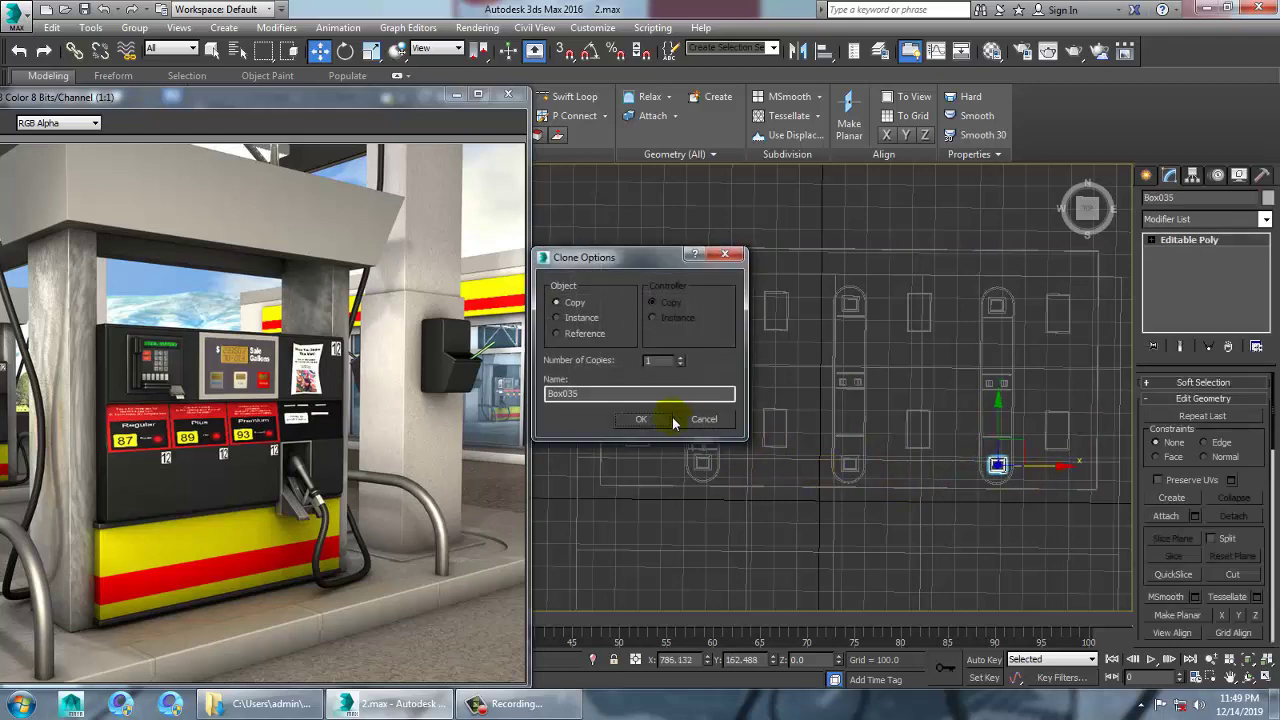
left_click(646, 422)
- Delete the old guard rails near the end columns of the two copied islands in the perspective view
key("alt+w")
right_click(876, 522)
key("alt+w")
middle_click_drag(840, 505, 815, 443, "alt")
left_click(866, 447)
key("Delete")
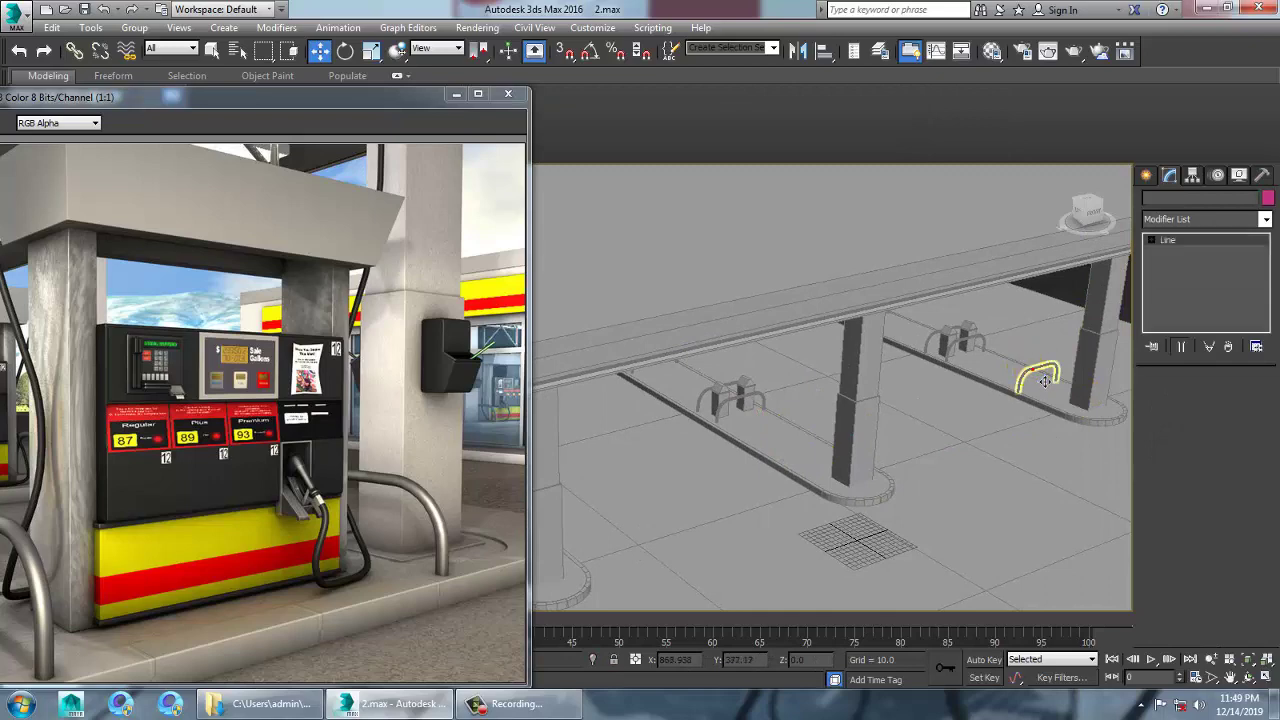
- Clone the guard rail near the first island's end column twice as copies along X in the top view, at about X 121 and X 779
middle_click_drag(1044, 381, 710, 492, "alt")
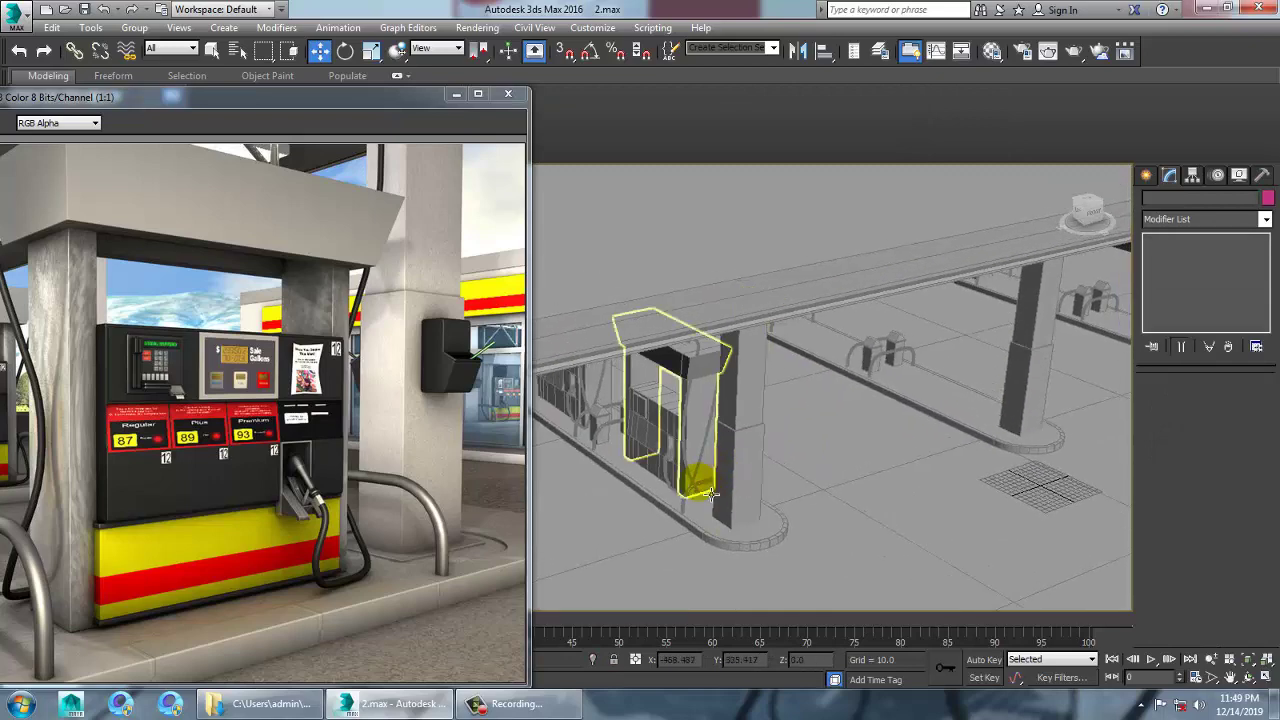
left_click(702, 484)
key("alt+w")
middle_click(557, 331)
key("alt+w")
middle_click_drag(705, 214, 713, 346)
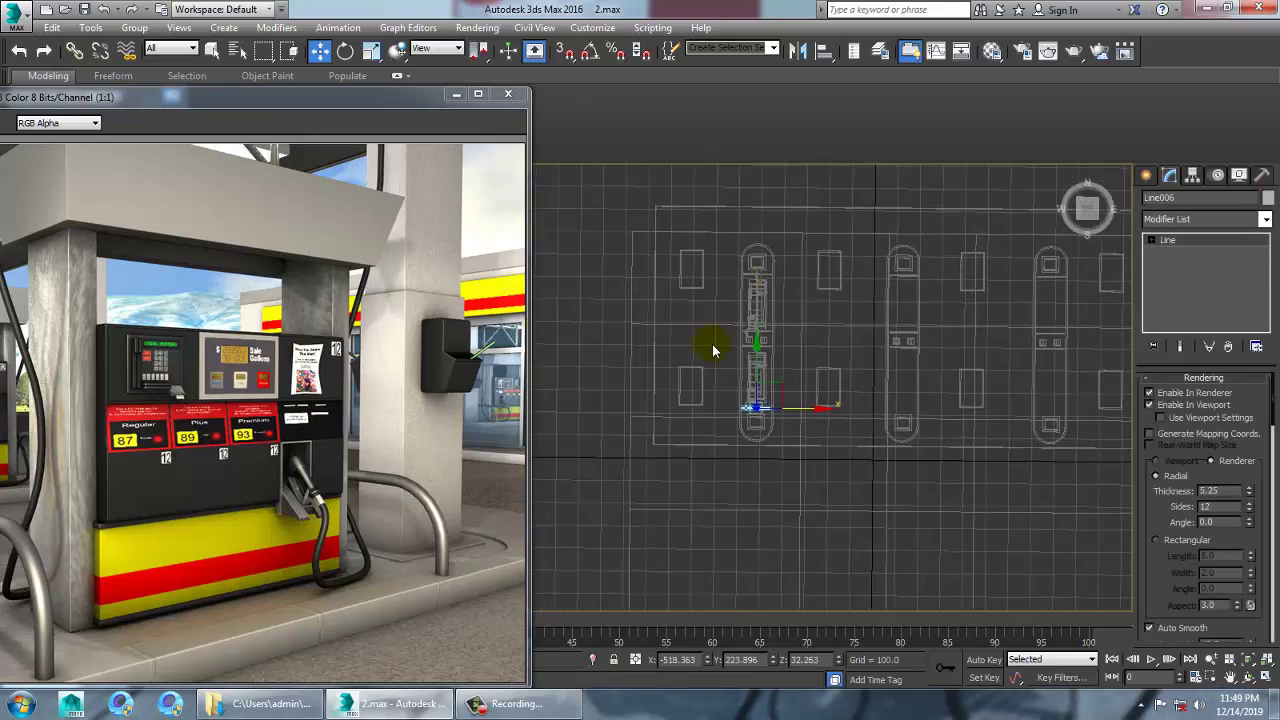
middle_click_drag(798, 421, 717, 421)
left_click_drag(718, 419, 814, 424)
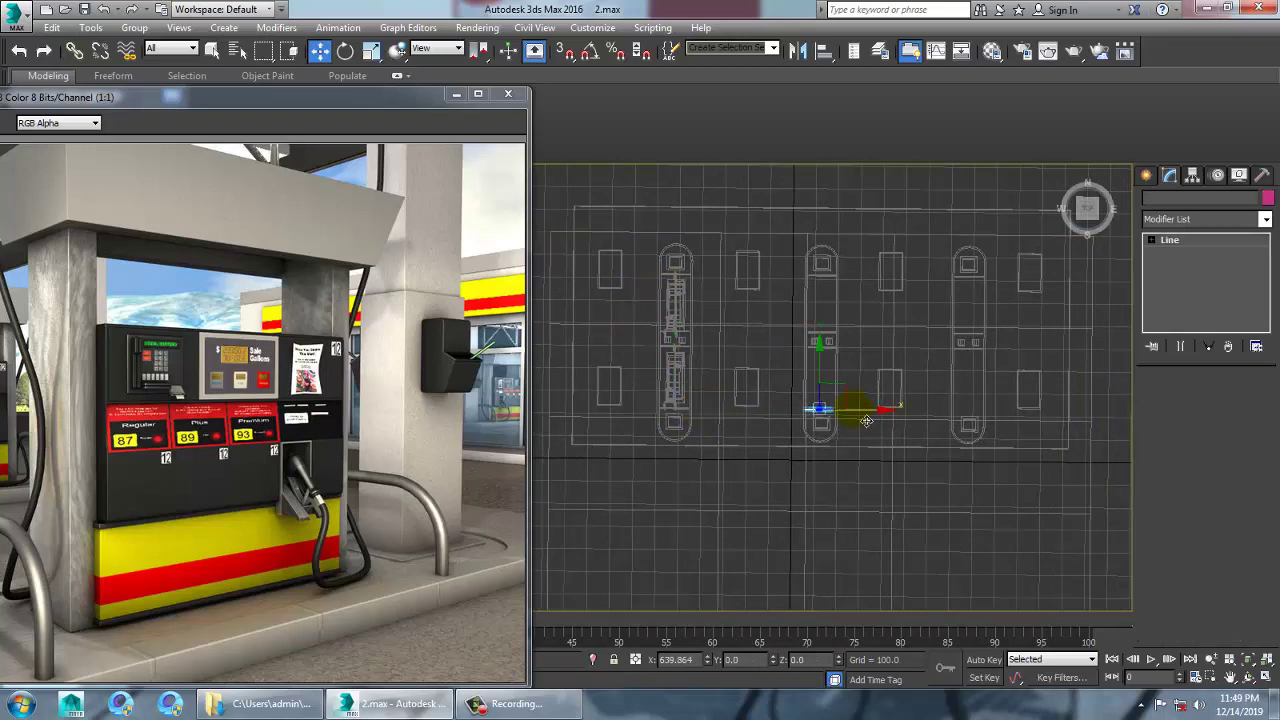
key("ctrl+v")
left_click(627, 426)
middle_click_drag(888, 461, 822, 470)
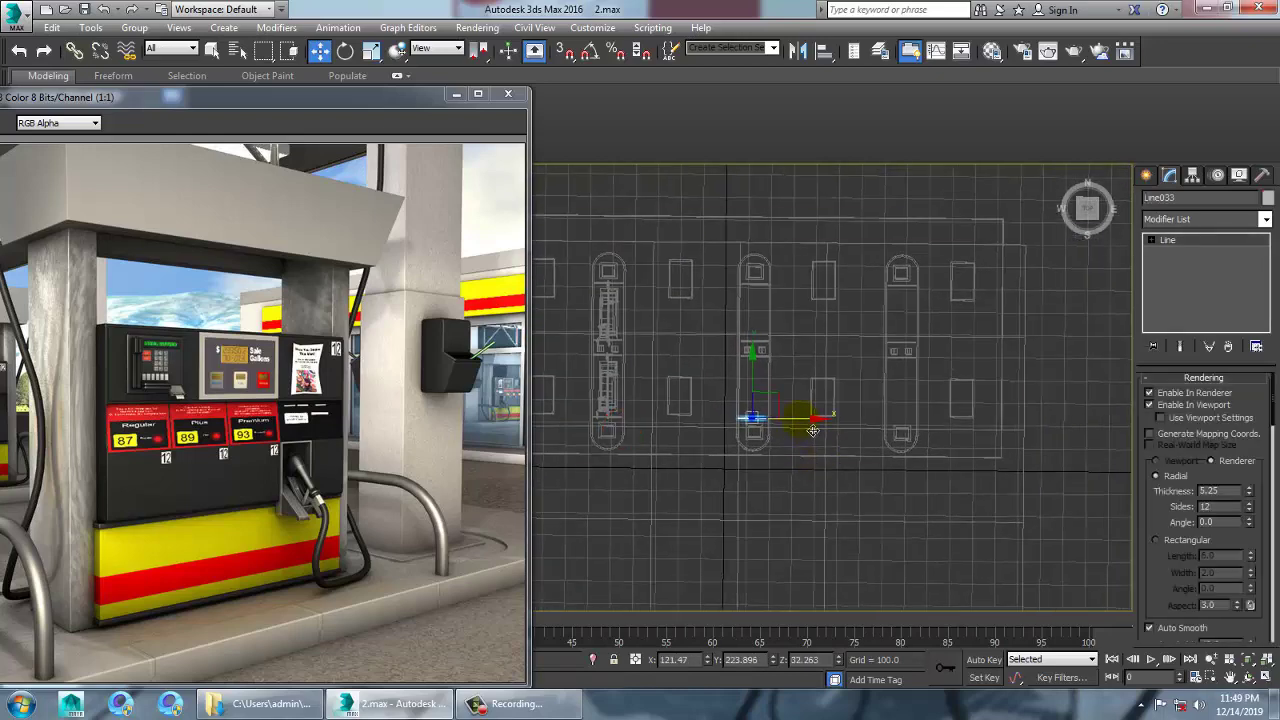
left_click_drag(813, 430, 959, 428)
key("ctrl+v")
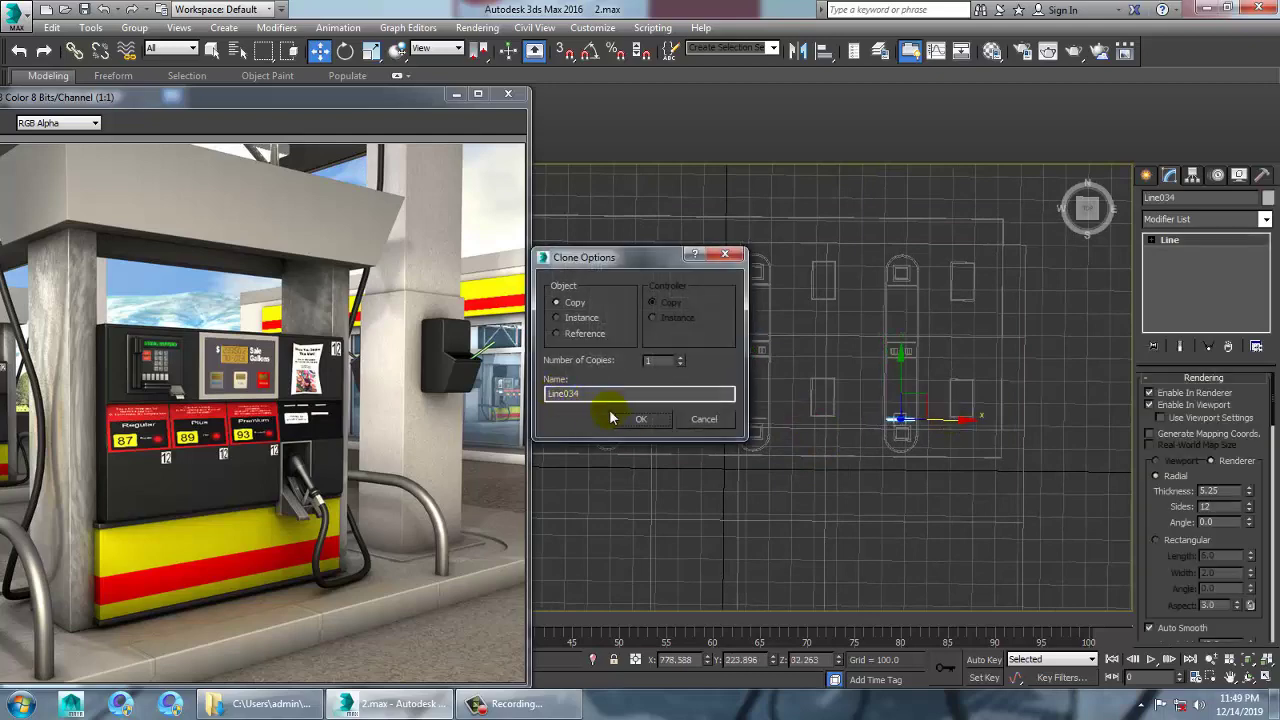
left_click(641, 421)
- Region-select both pump assemblies on the first island in the perspective view
key("alt+w")
middle_click(889, 451)
key("alt+w")
mouse_move(868, 455)
middle_mouse_down("alt")
mouse_move(917, 397)
mouse_move(914, 480)
mouse_move(955, 470)
mouse_move(876, 447)
middle_mouse_up("alt")
scroll(955, 470, "down", 5)
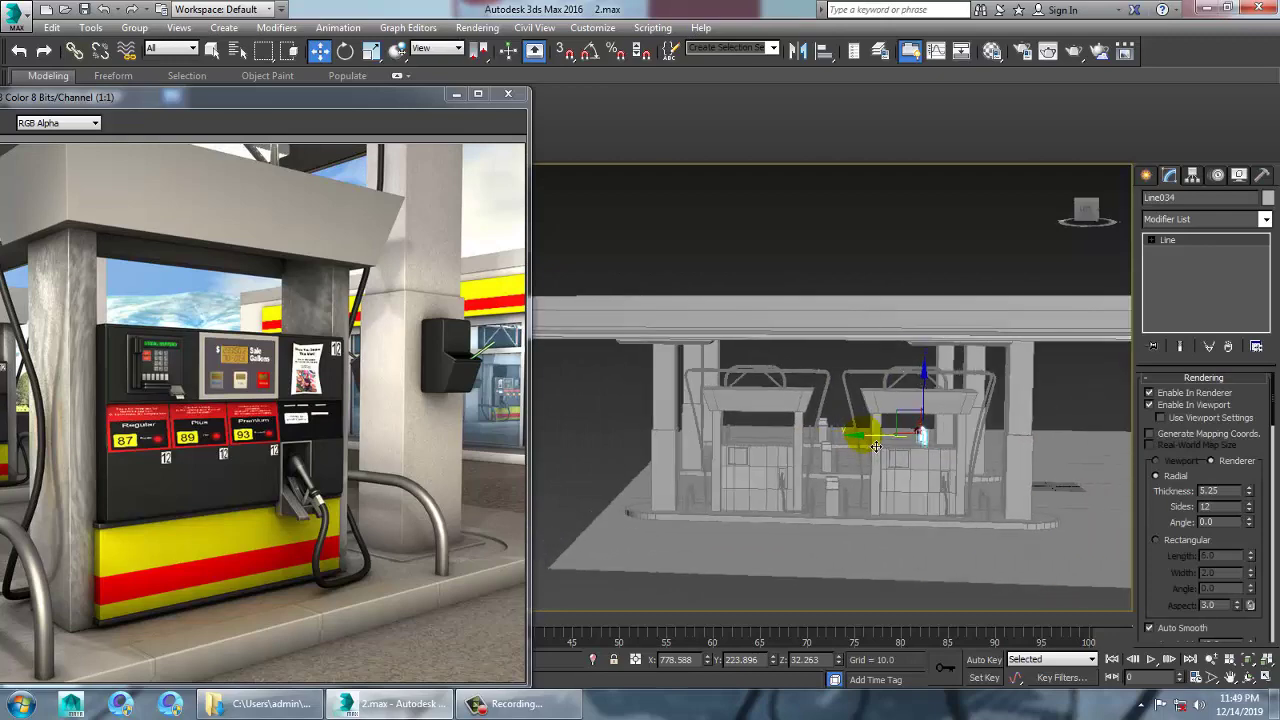
middle_click_drag(722, 372, 751, 362, "alt")
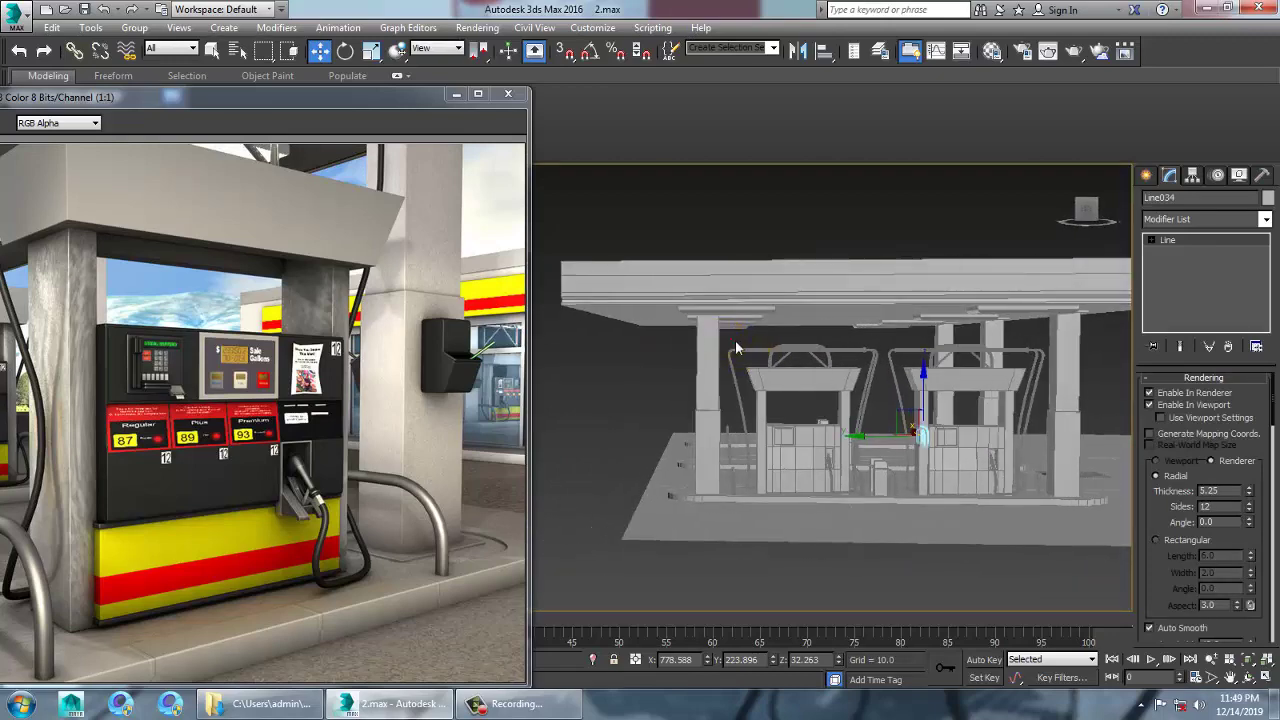
left_click_drag(1040, 527, 1040, 527)
middle_click_drag(1066, 490, 900, 494, "alt")
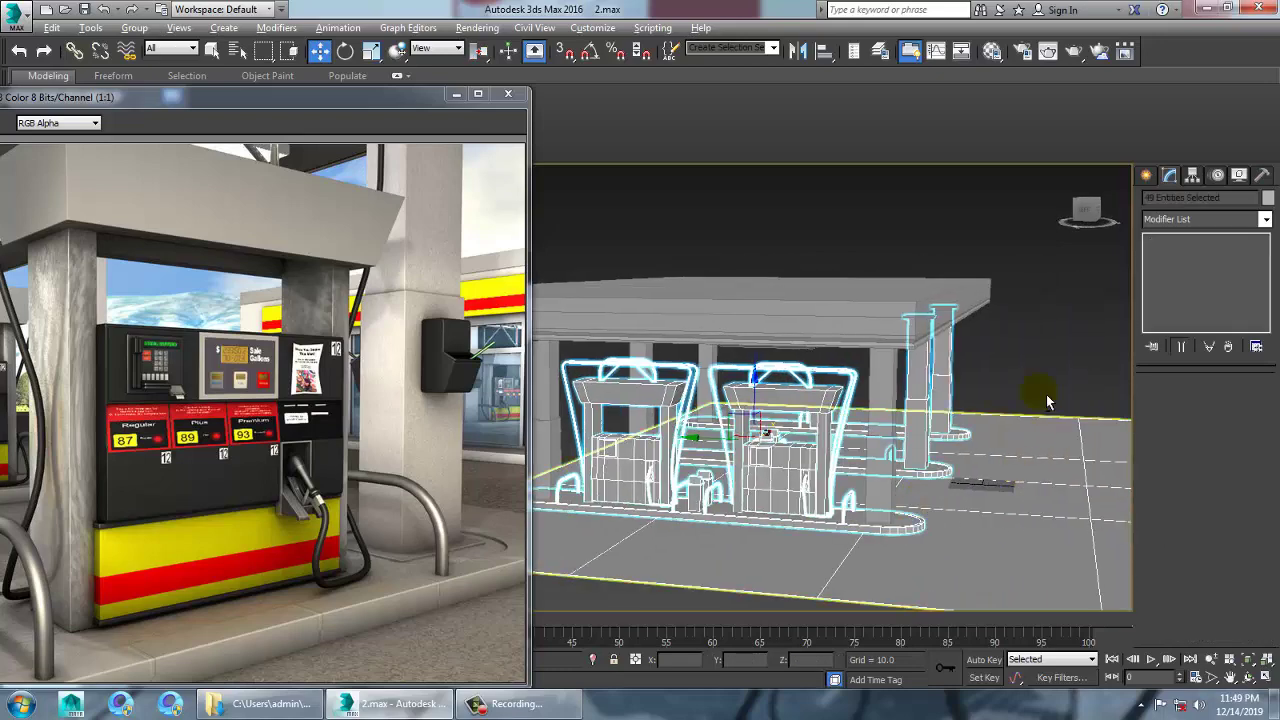
- Remove the ground plane and the other rows' islands, columns and guard rails from the selection
left_click_drag(1069, 346, 880, 603, "alt")
middle_click_drag(965, 488, 768, 478, "alt")
scroll(885, 469, "down", 3)
middle_click_drag(888, 472, 826, 478)
left_click_drag(791, 423, 1062, 512, "alt")
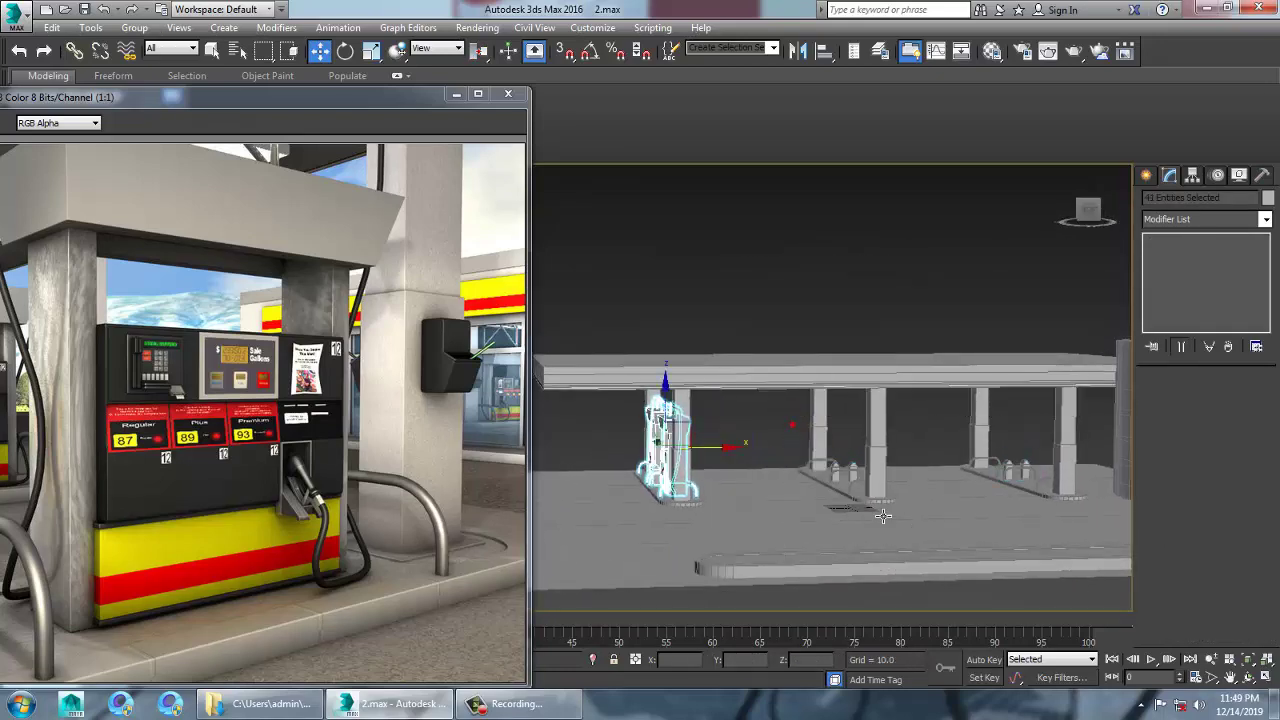
- Remove the first island's base, the small boxes between the pumps and the guard rails from the selection, keeping only both pump assemblies
middle_click_drag(590, 462, 700, 484, "alt")
middle_click_drag(664, 488, 826, 497)
scroll(812, 490, "up", 2)
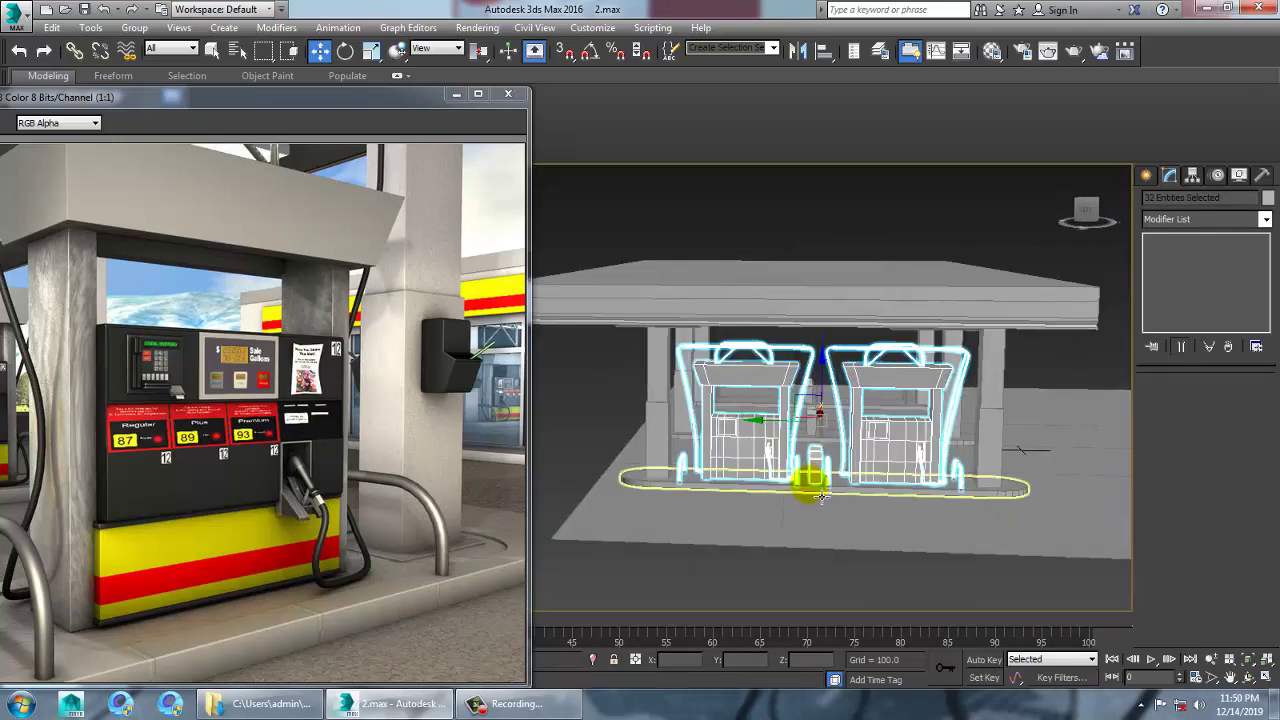
scroll(822, 499, "up", 3)
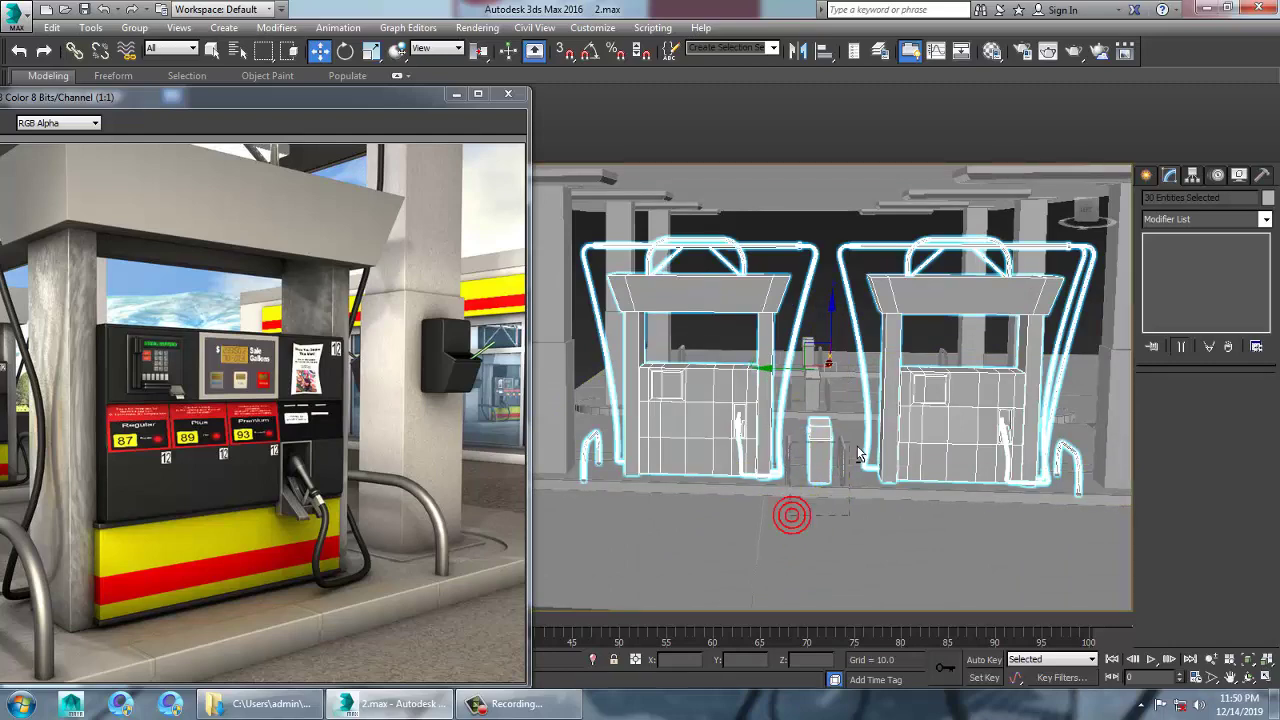
middle_click_drag(686, 486, 709, 559, "alt")
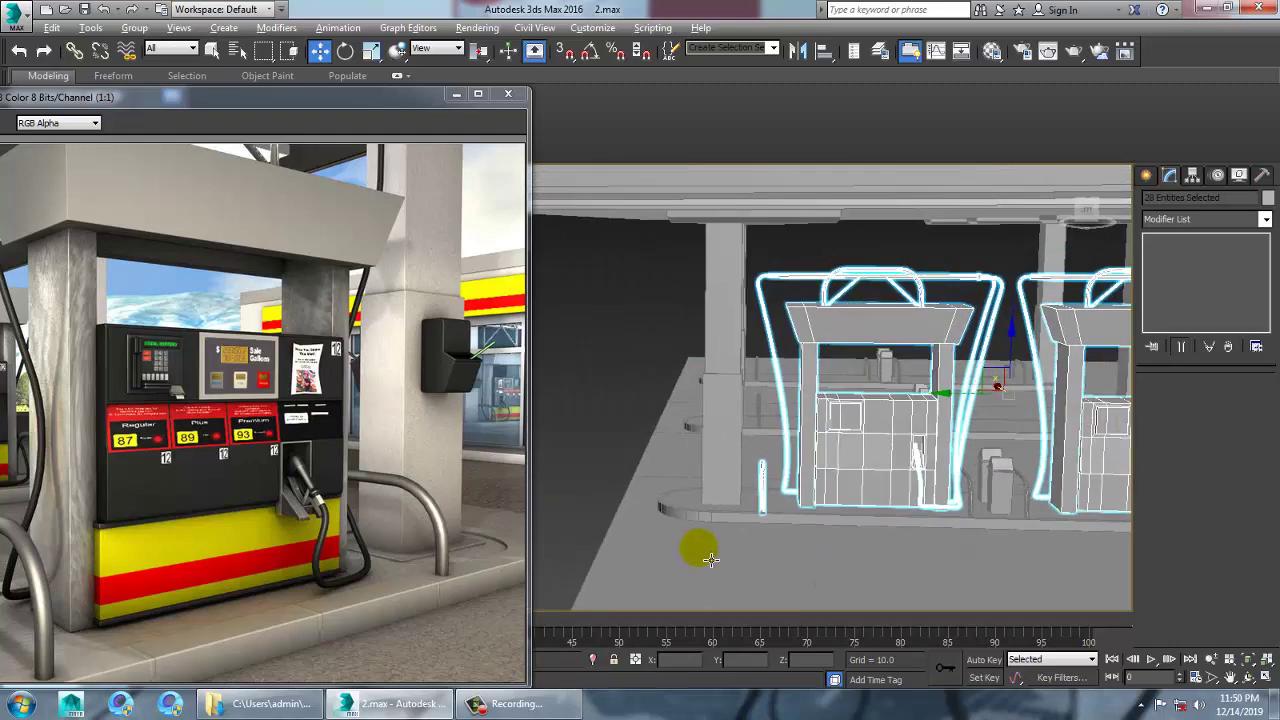
middle_click_drag(873, 502, 785, 565, "alt")
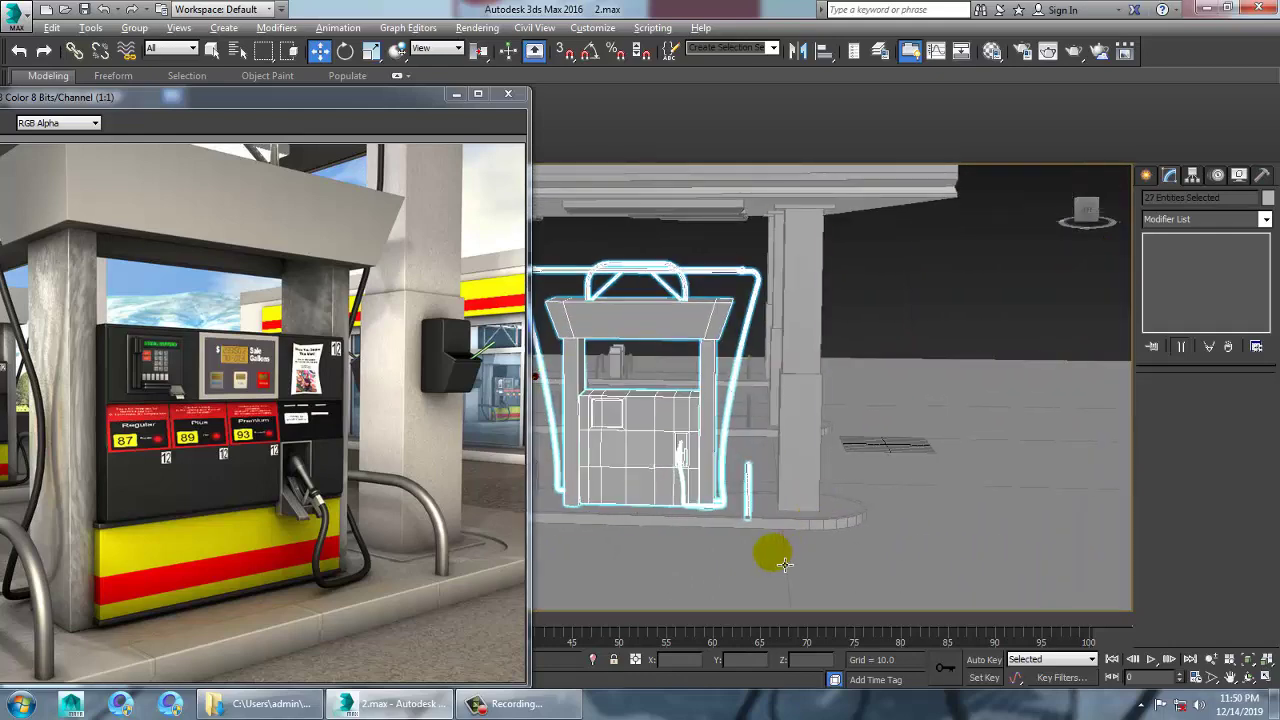
left_click_drag(754, 478, 745, 470, "alt")
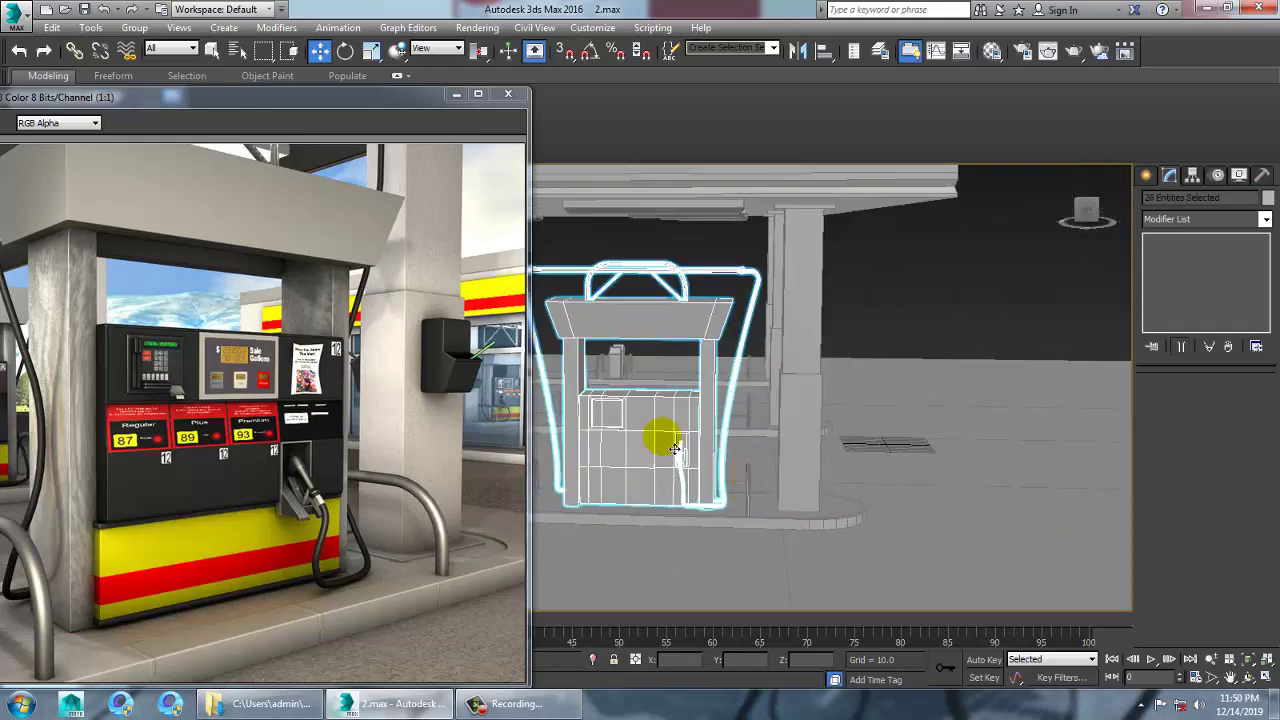
- Clone both selected pump assemblies twice as copies along X in the top view, placing a pair on each of the other two islands
scroll(668, 440, "down", 4)
middle_click_drag(668, 440, 755, 465)
key("alt+w")
key("alt+w")
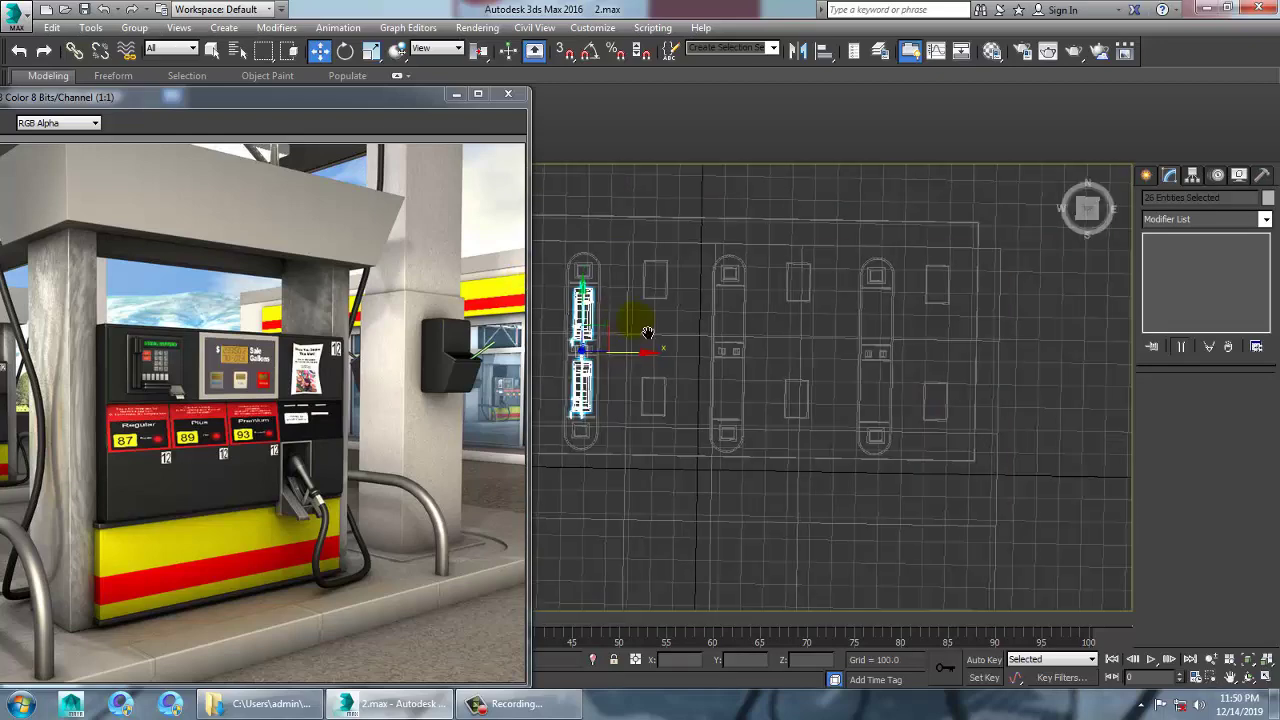
middle_click_drag(643, 334, 770, 370)
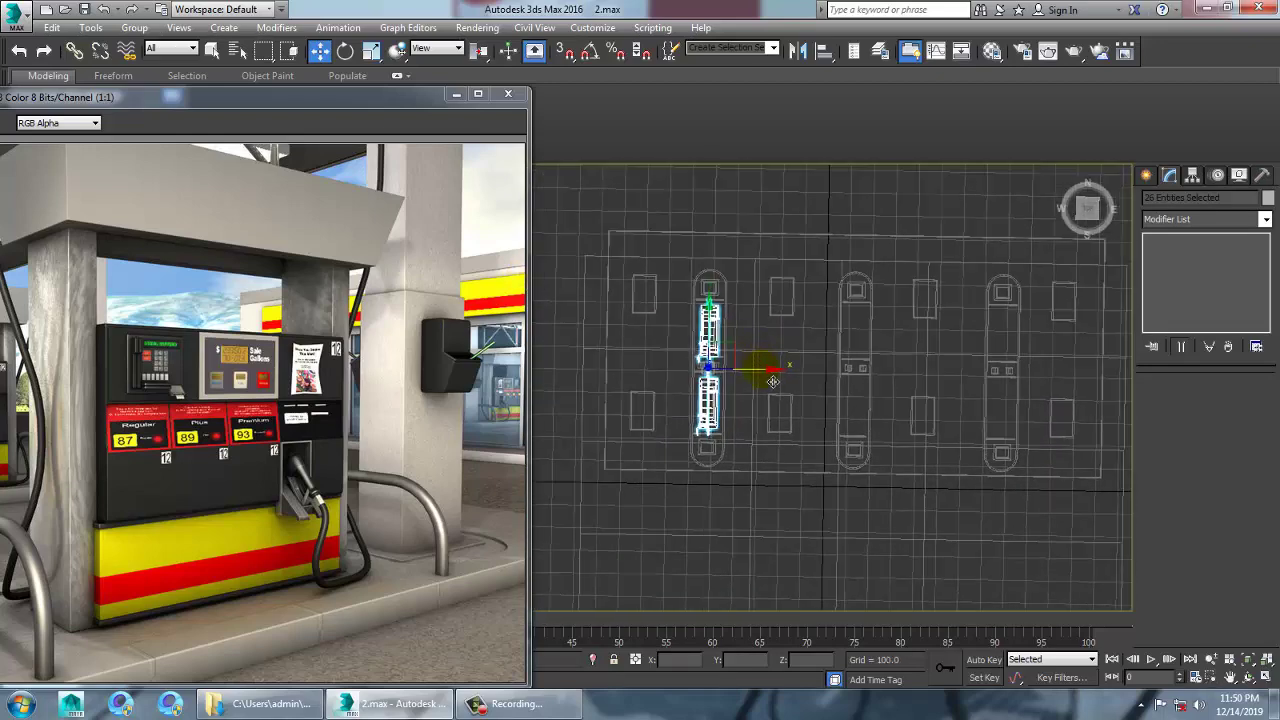
scroll(773, 381, "up", 2)
left_click_drag(737, 406, 920, 410, "shift")
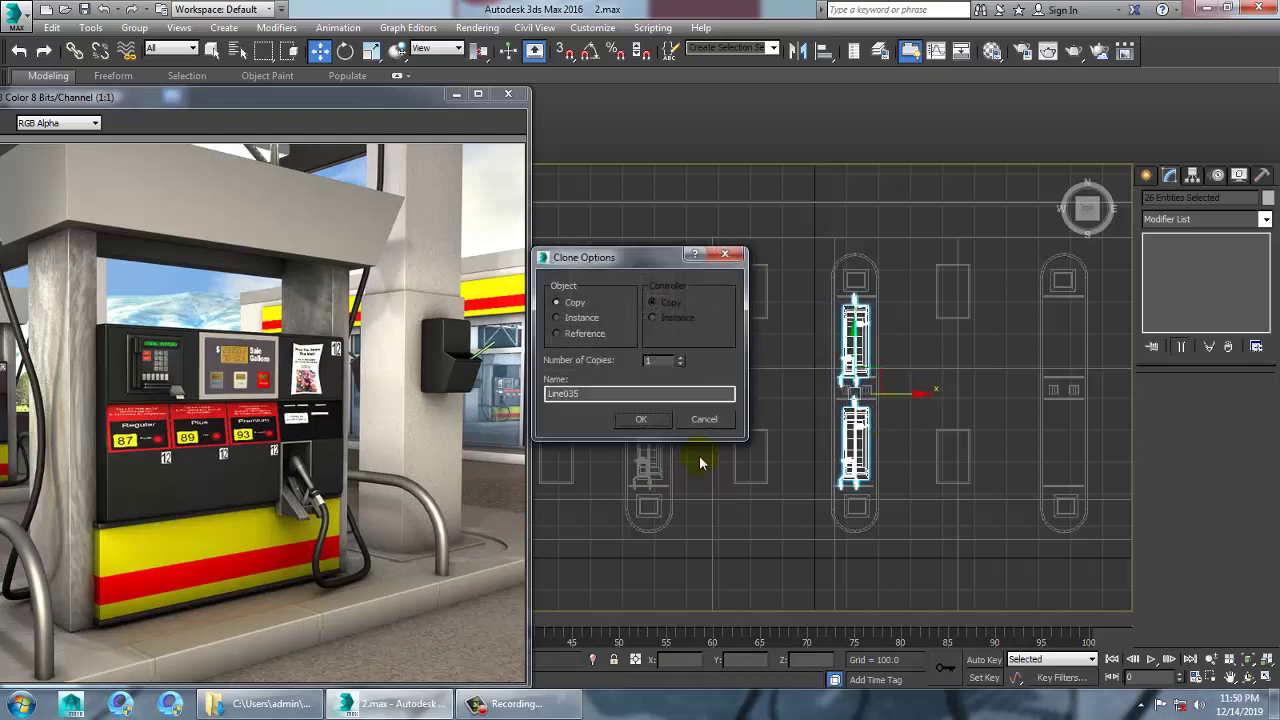
left_click(646, 424)
middle_click_drag(736, 410, 648, 420)
left_click_drag(833, 418, 1042, 423, "shift")
left_click(643, 421)
- Inspect the copied pumps on all three islands in the perspective view for correct placement
key("alt+w")
middle_click(943, 534)
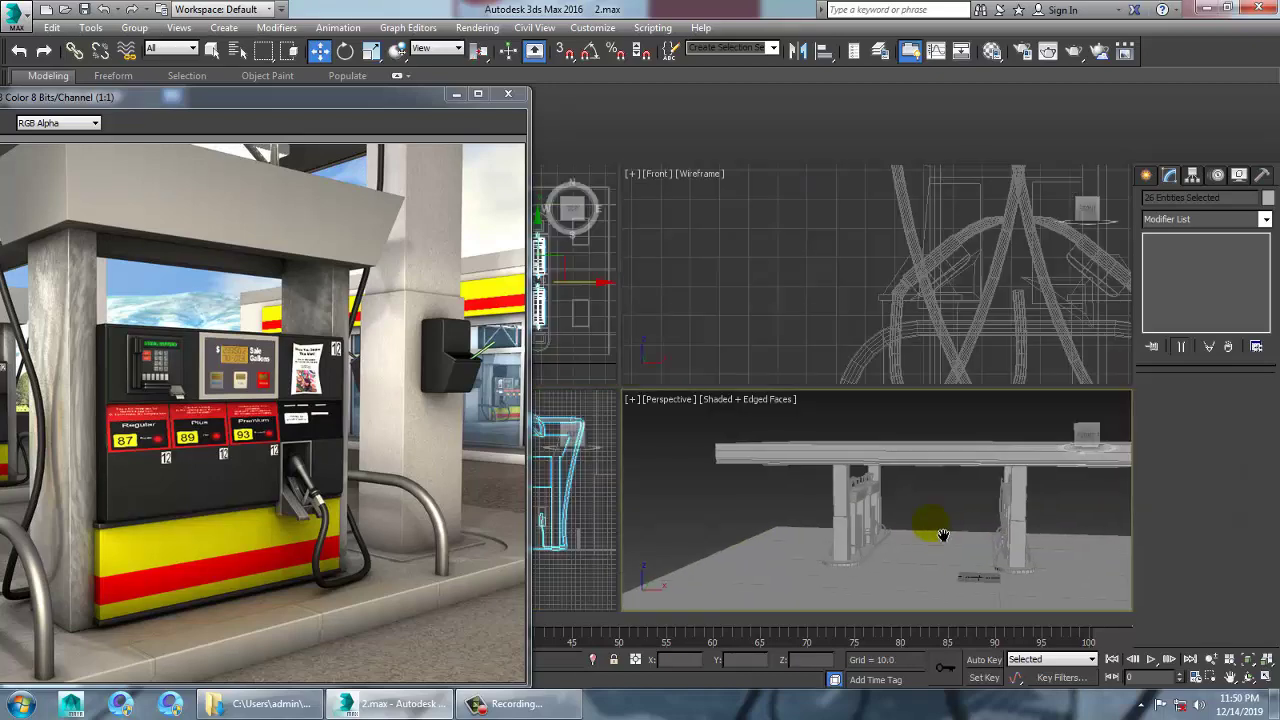
key("alt+w")
scroll(891, 505, "up", 2)
middle_click_drag(891, 505, 928, 514, "alt")
scroll(928, 514, "down", 5)
middle_click_drag(808, 506, 740, 460, "alt")
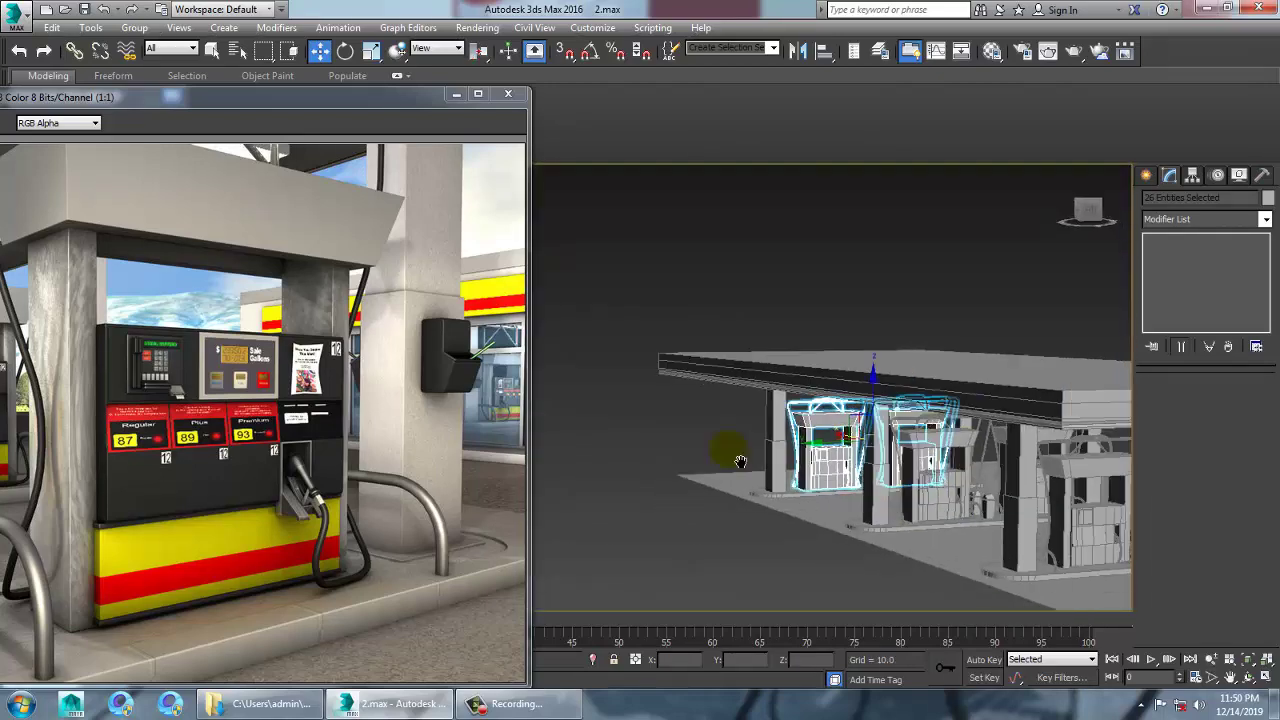
middle_click_drag(990, 515, 756, 492)
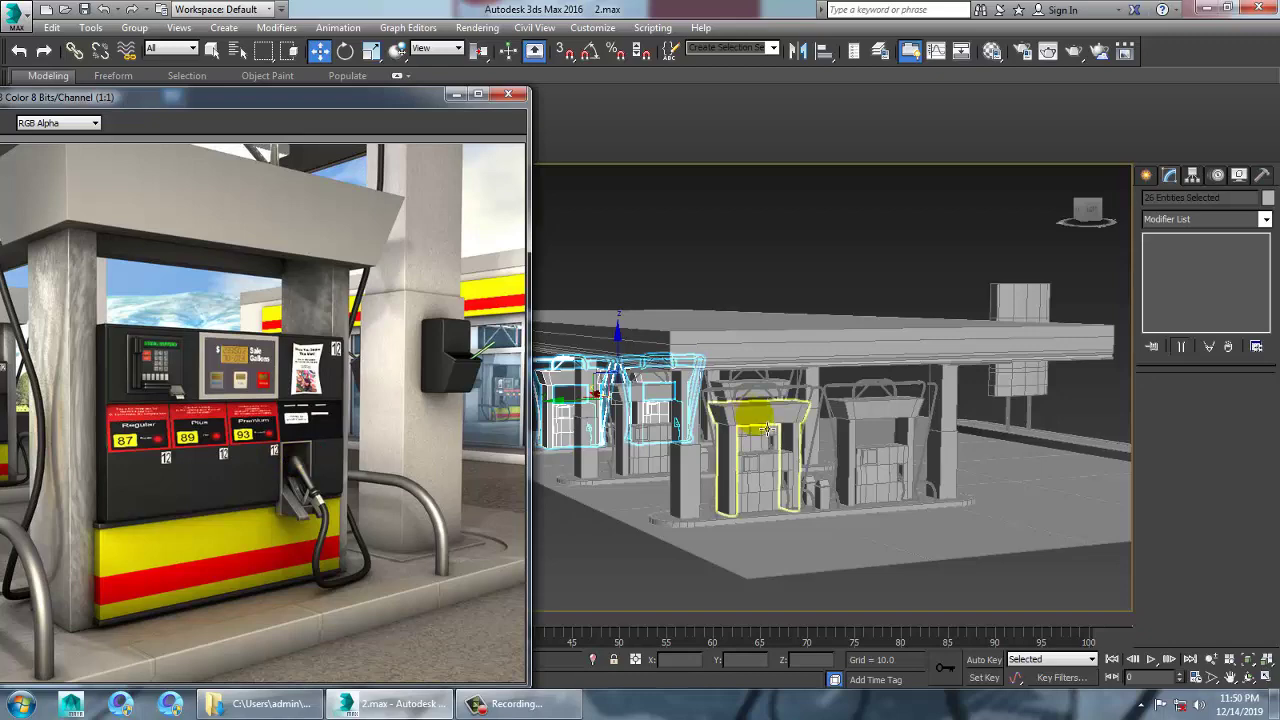
scroll(766, 430, "up", 8)
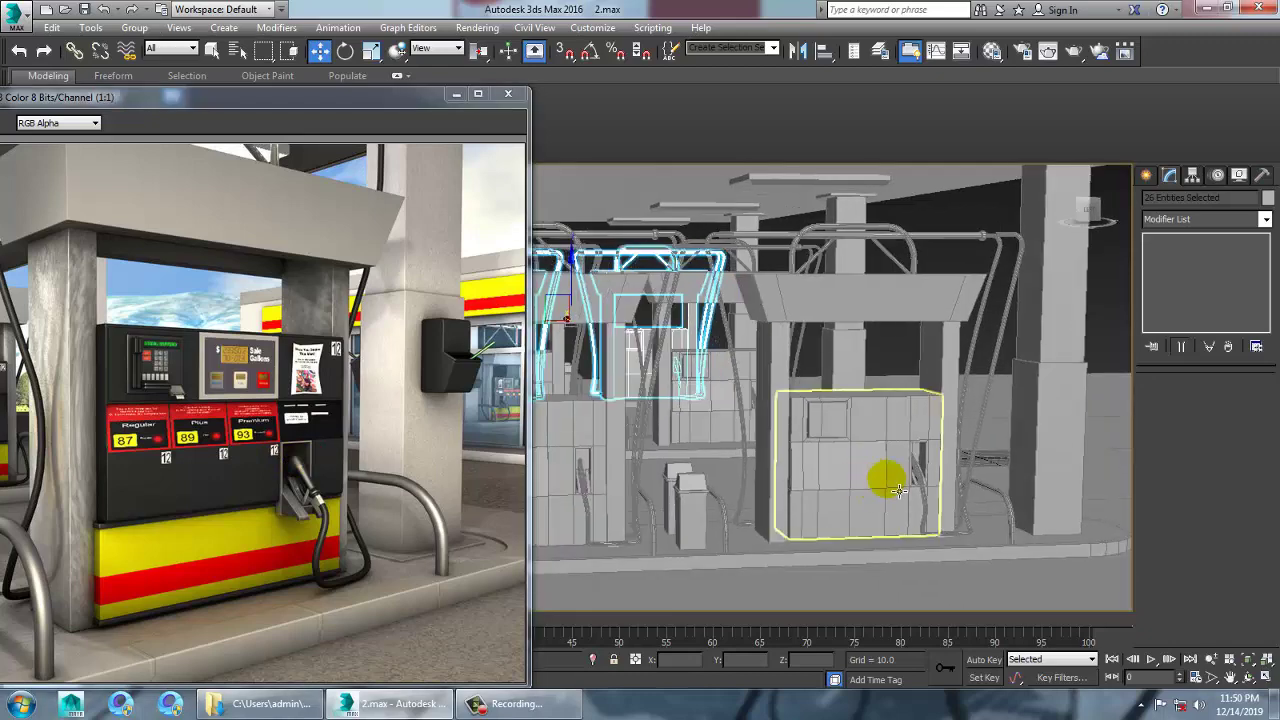
scroll(899, 491, "down", 8)
middle_click_drag(888, 499, 778, 444, "alt")
scroll(925, 429, "up", 4)
middle_click_drag(925, 429, 1000, 438, "alt")
middle_click_drag(660, 457, 729, 486, "alt")
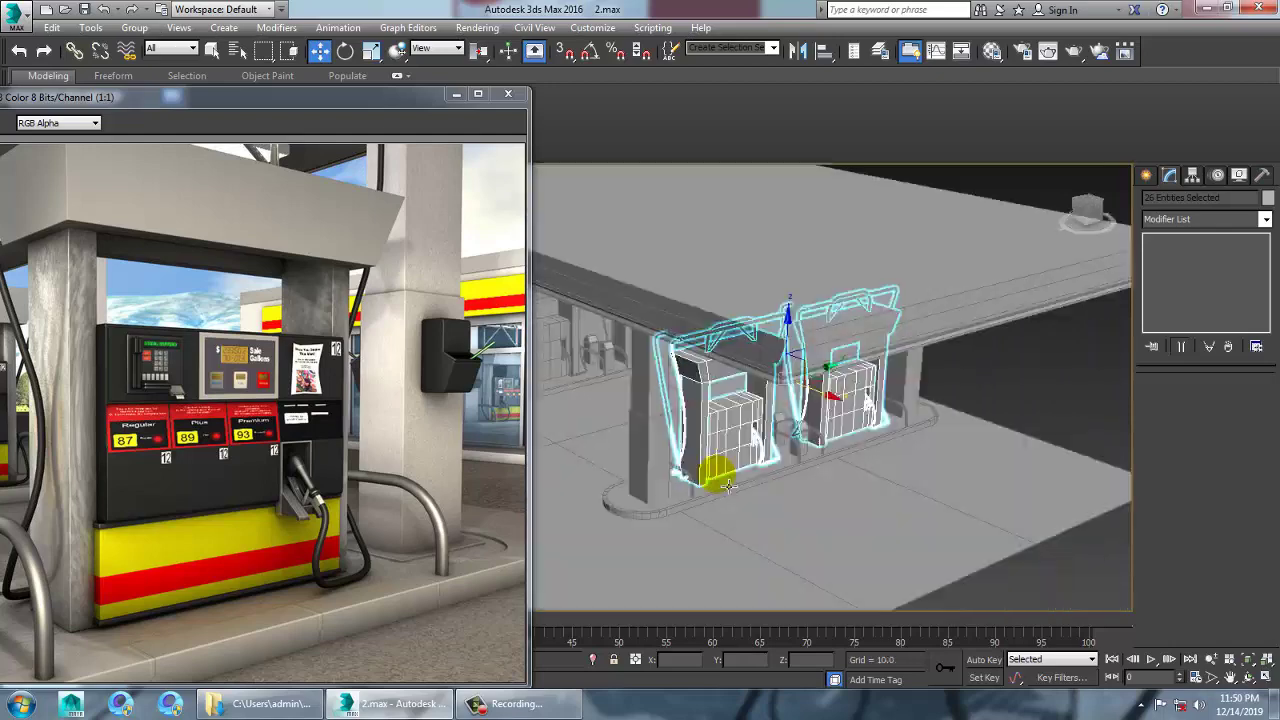
- Move the ground plane's edge vertices beyond the pump islands, opposite the sign, outward along Y to about Y 1669
scroll(728, 485, "down", 5)
left_click(709, 531)
middle_click_drag(709, 531, 1007, 398, "alt")
key("1")
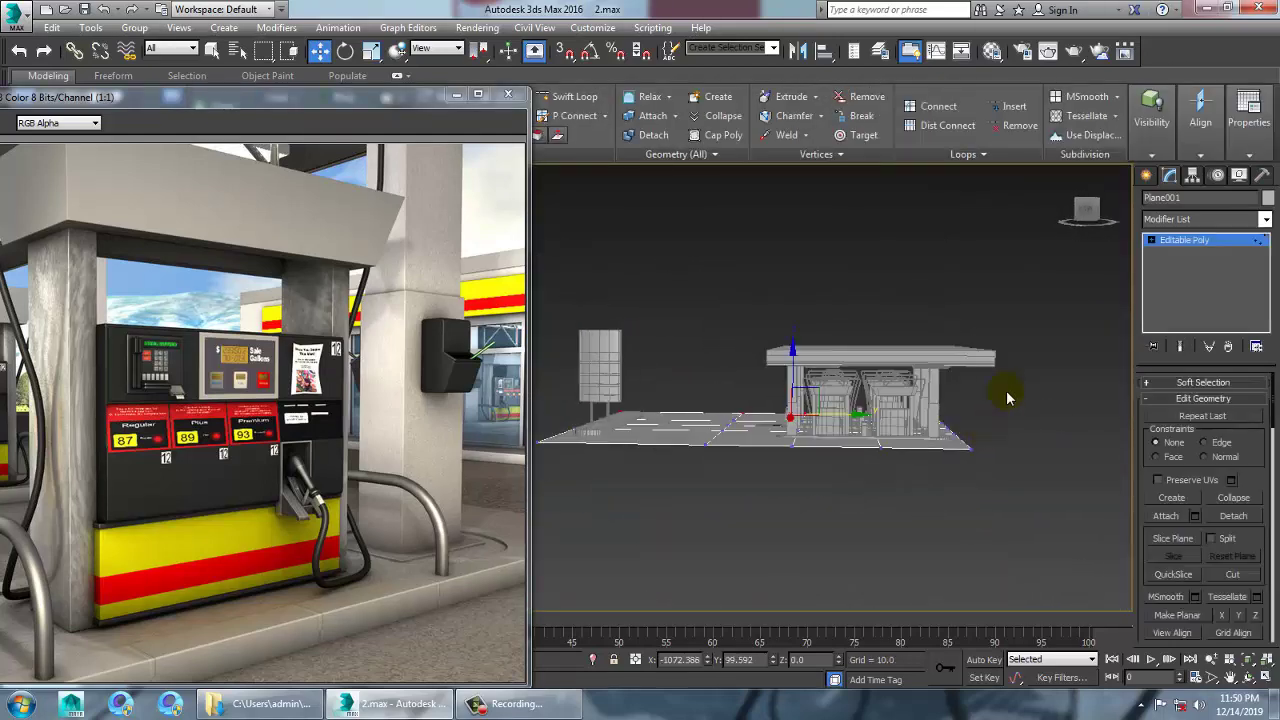
left_click_drag(918, 530, 917, 530)
middle_click_drag(917, 530, 940, 475, "alt")
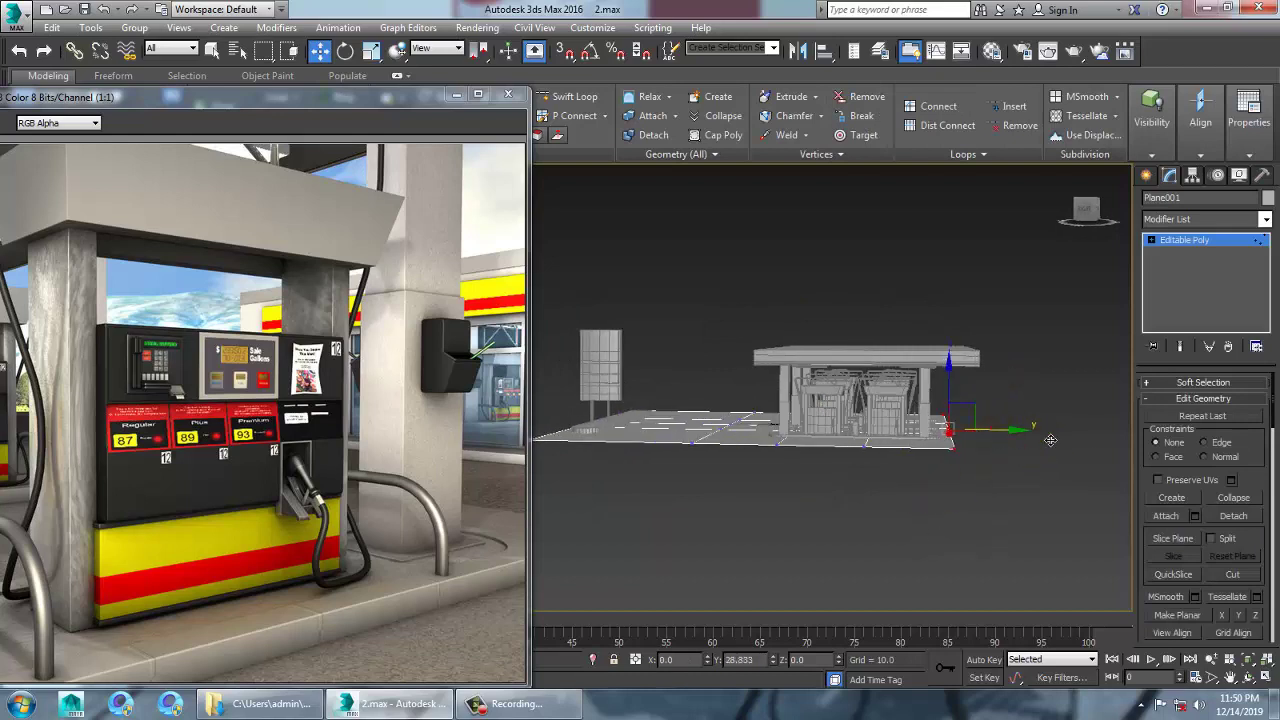
left_click_drag(1050, 440, 1126, 434)
middle_click_drag(950, 414, 922, 373, "alt")
scroll(922, 373, "up", 4)
scroll(945, 355, "up", 3)
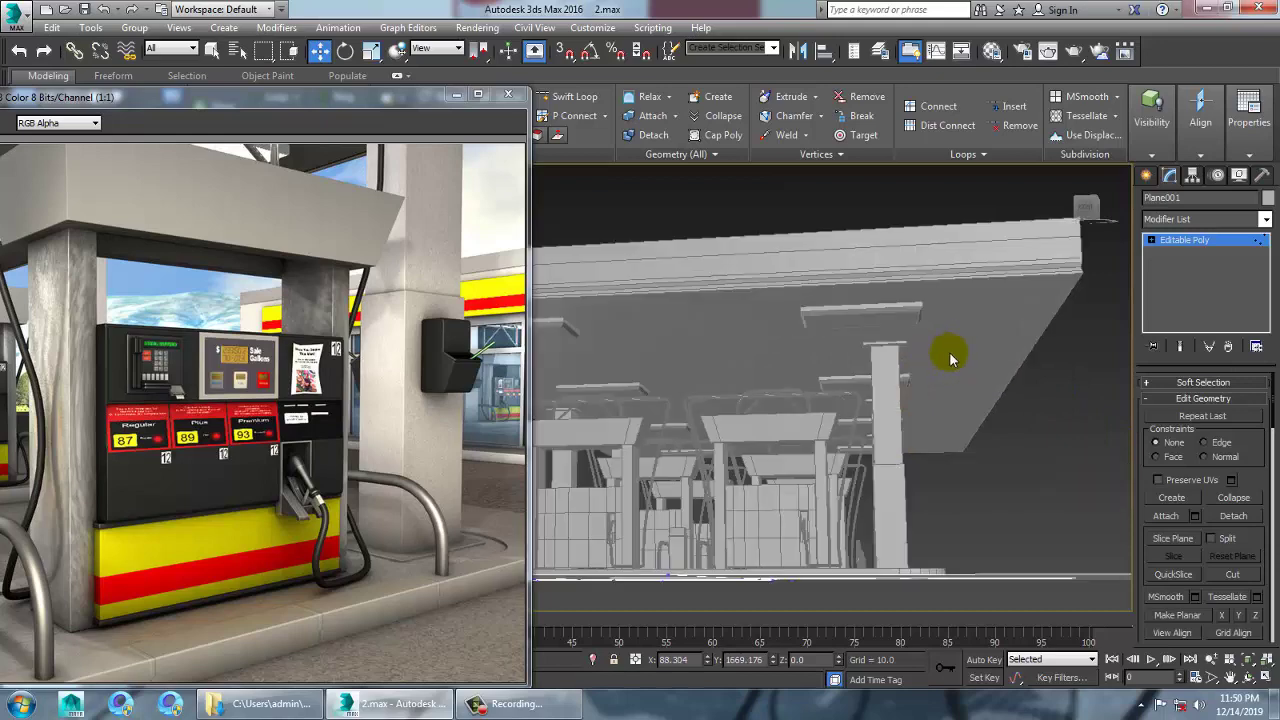
left_click(1178, 242)
- Extend the canopy by moving its end vertices on the sign side outward along Y to about Y -48
middle_click_drag(790, 268, 811, 315, "alt")
left_click(811, 316)
scroll(811, 317, "down", 5)
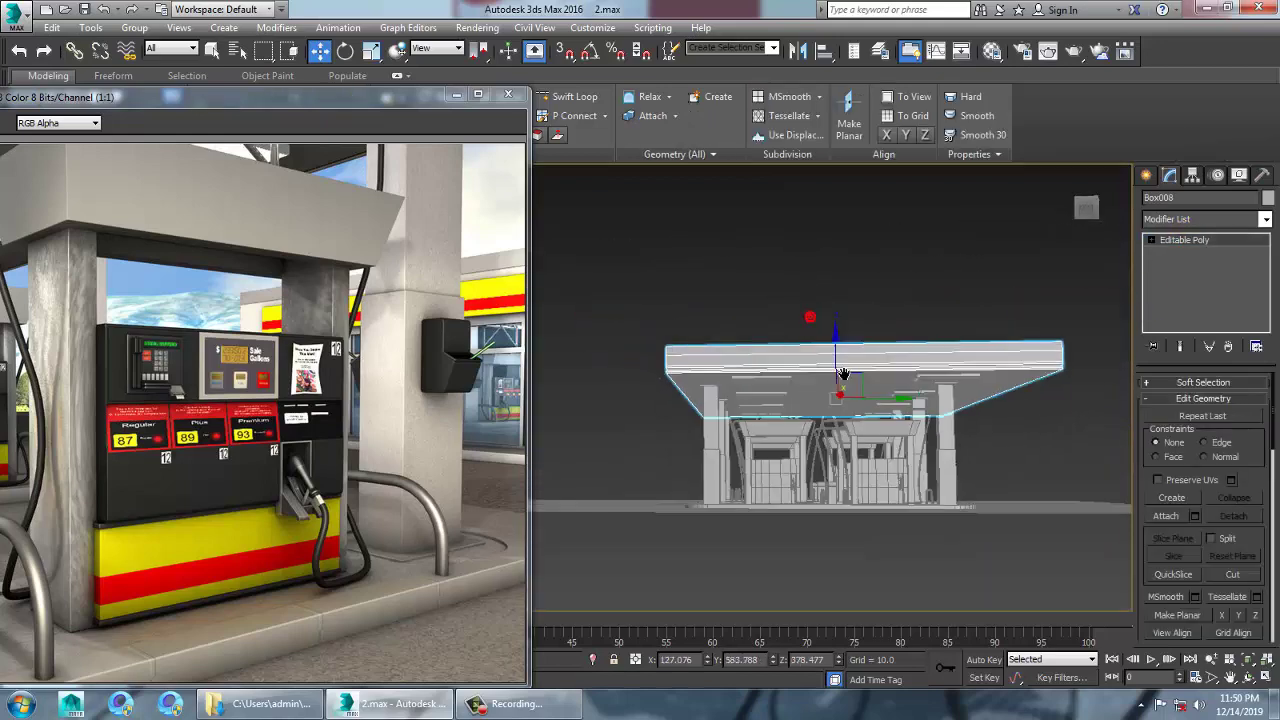
key("1")
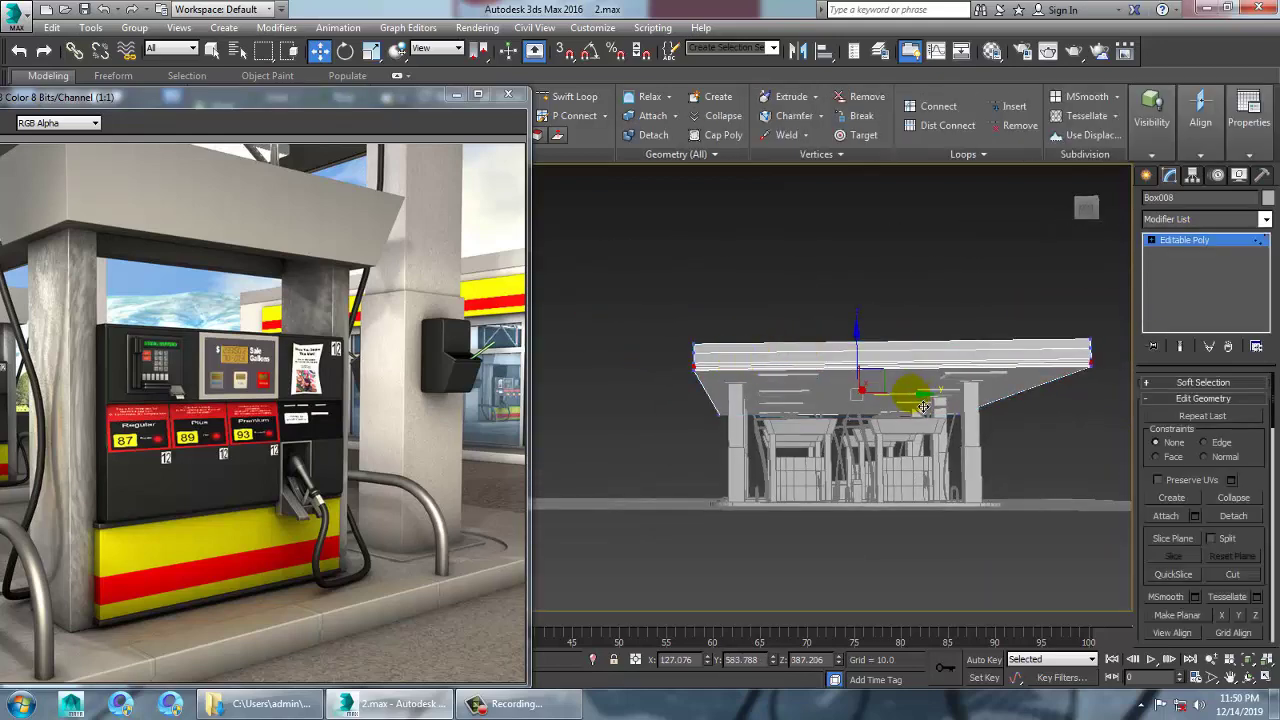
left_click_drag(647, 277, 766, 483)
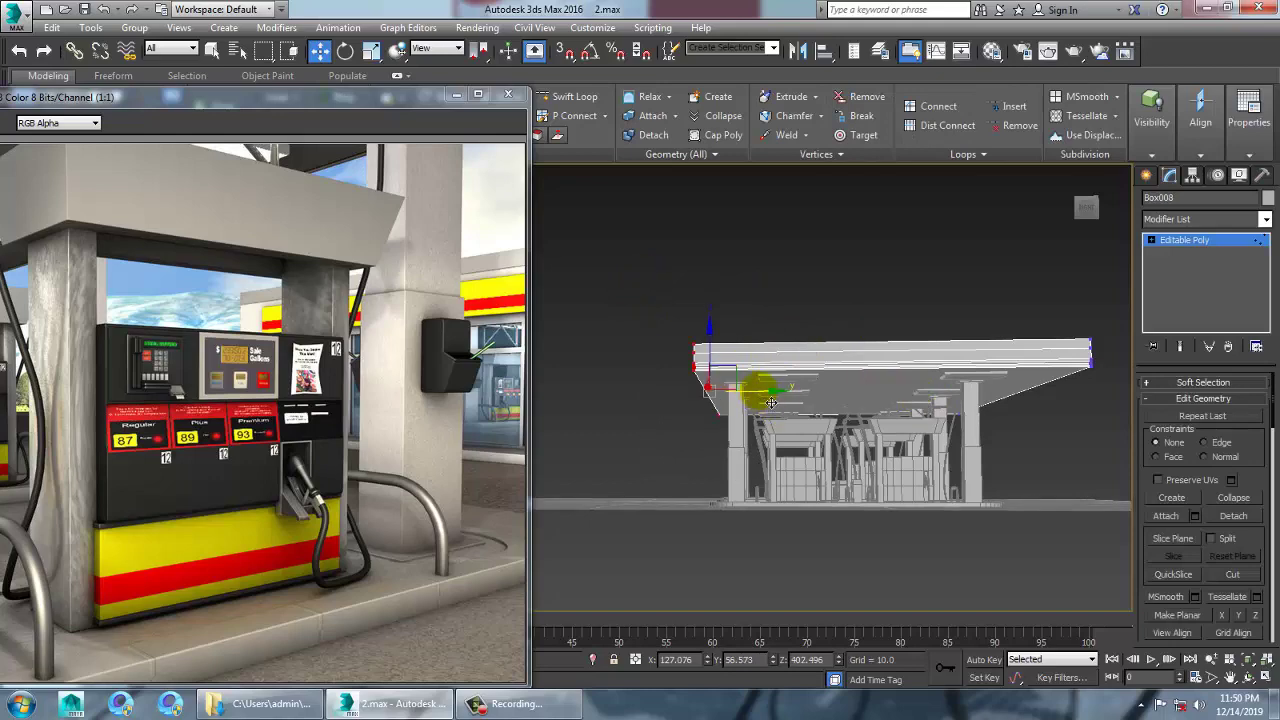
left_click_drag(771, 400, 733, 398)
middle_click_drag(735, 398, 837, 418, "alt")
scroll(894, 428, "up", 3)
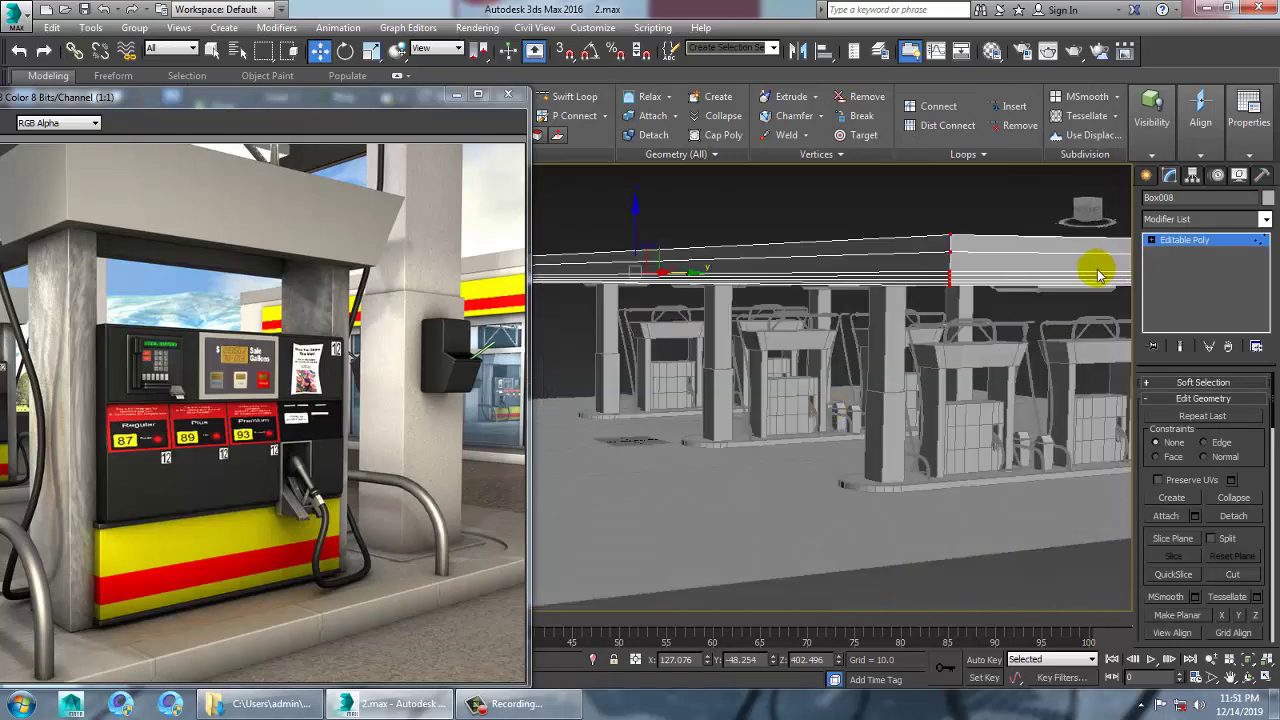
left_click(1184, 240)
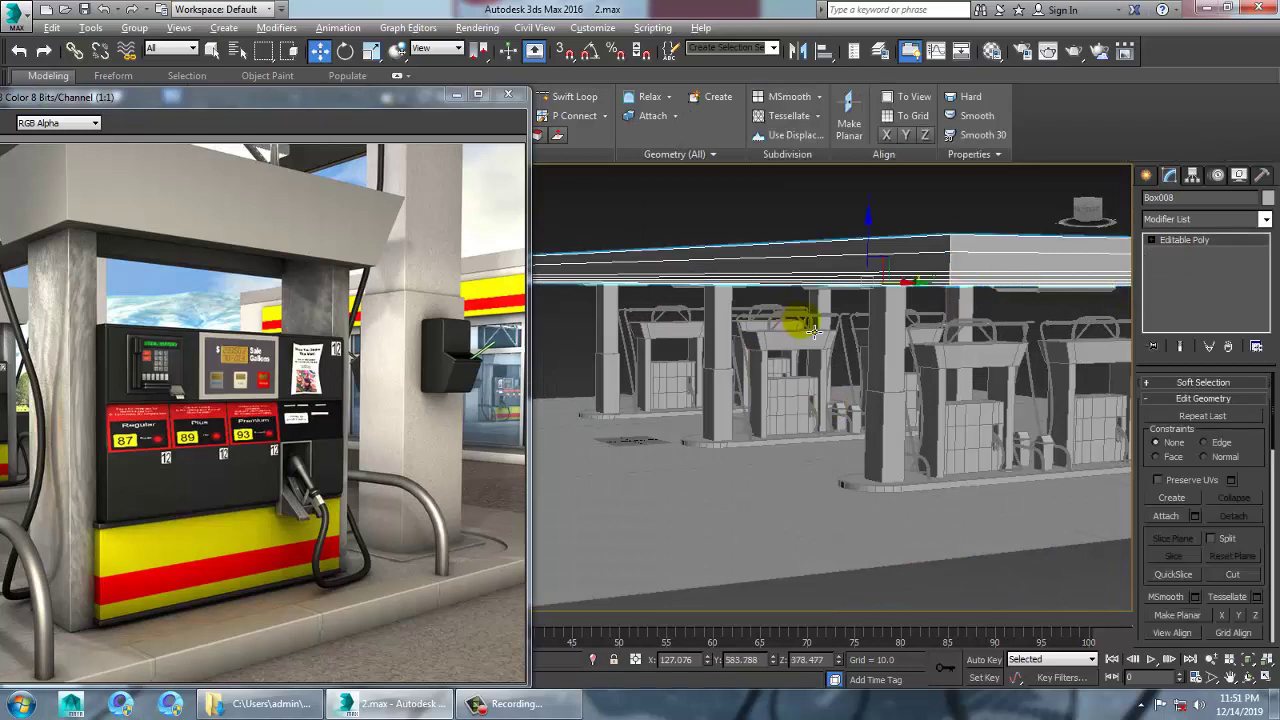
- Minimize the pump close-up and compare the station model with the d2e0vdp0-900.jpg reference image
mouse_move(813, 331)
middle_mouse_down("alt")
mouse_move(819, 321)
mouse_move(803, 324)
middle_mouse_up("alt")
scroll(803, 324, "up", 3)
middle_click_drag(860, 431, 801, 454)
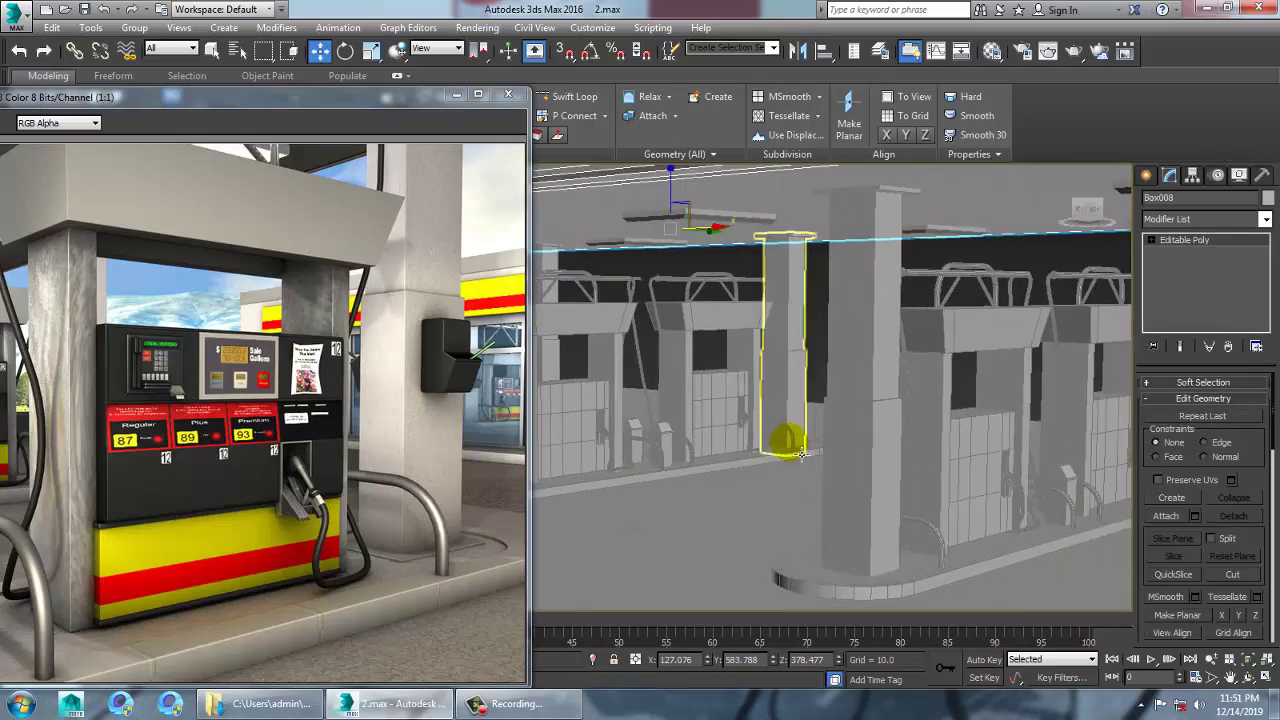
scroll(801, 453, "down", 6)
scroll(240, 391, "down", 1)
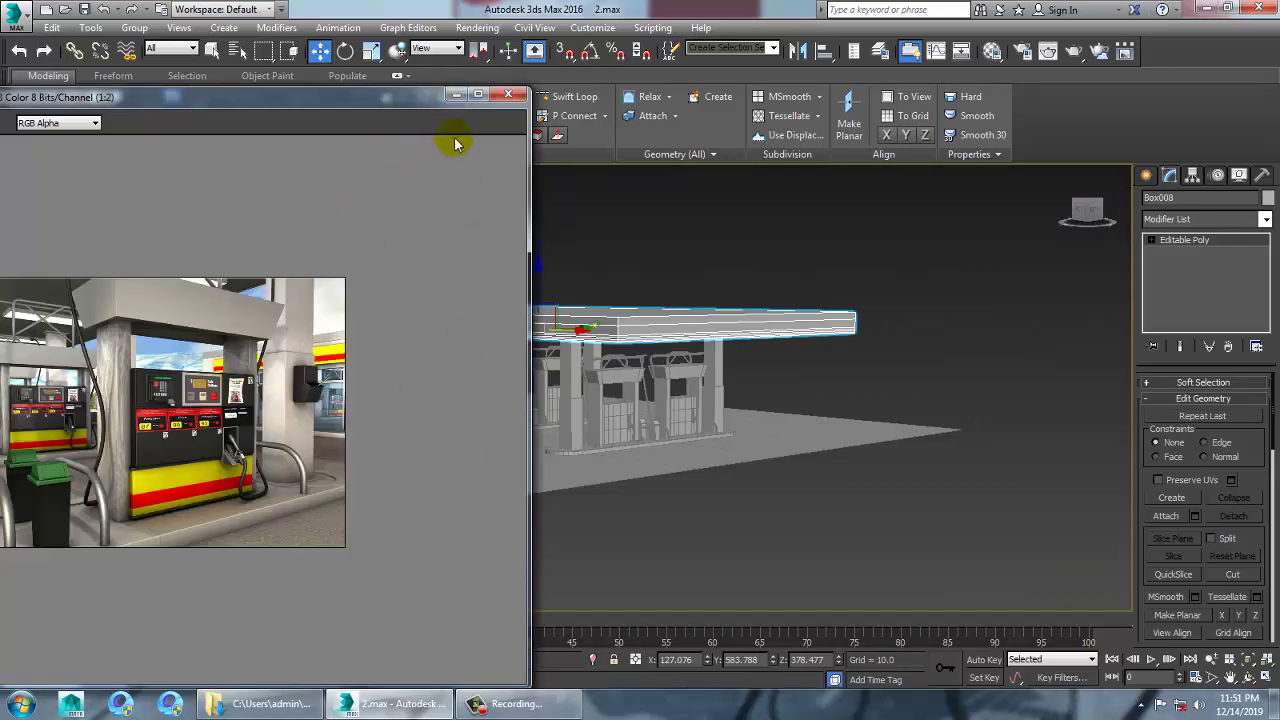
left_click(456, 94)
double_click(49, 674)
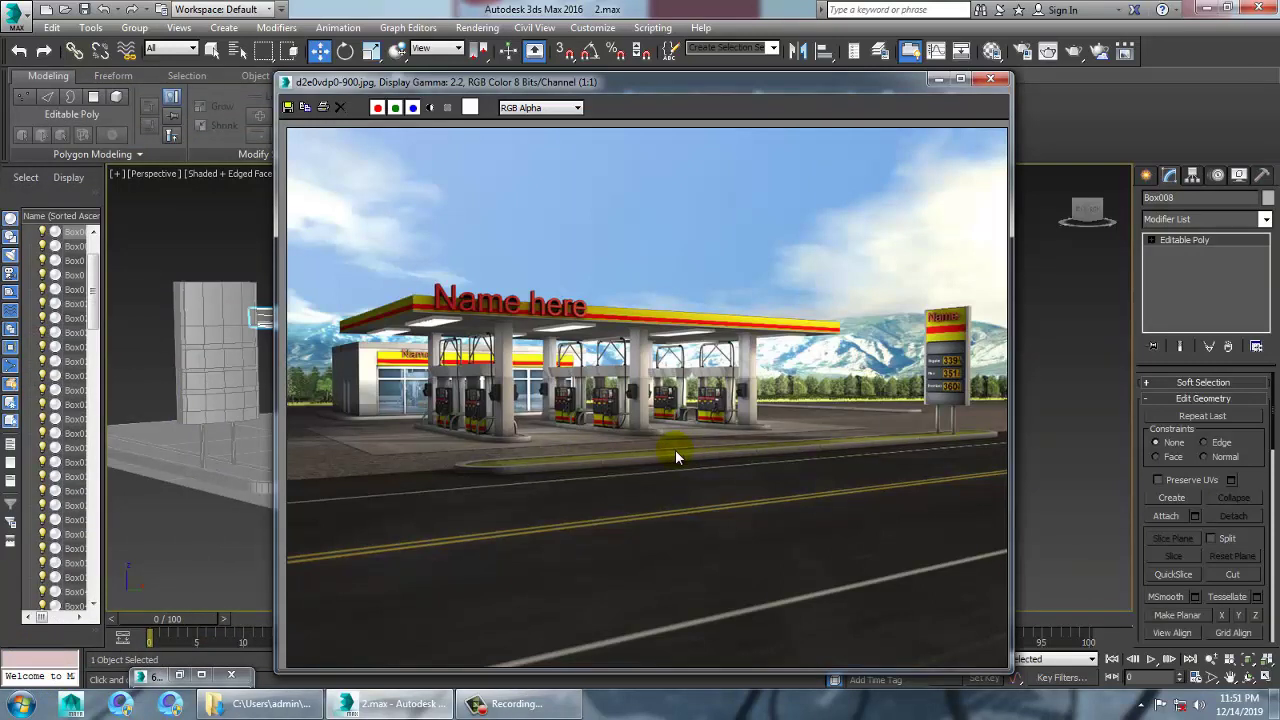
left_click(938, 80)
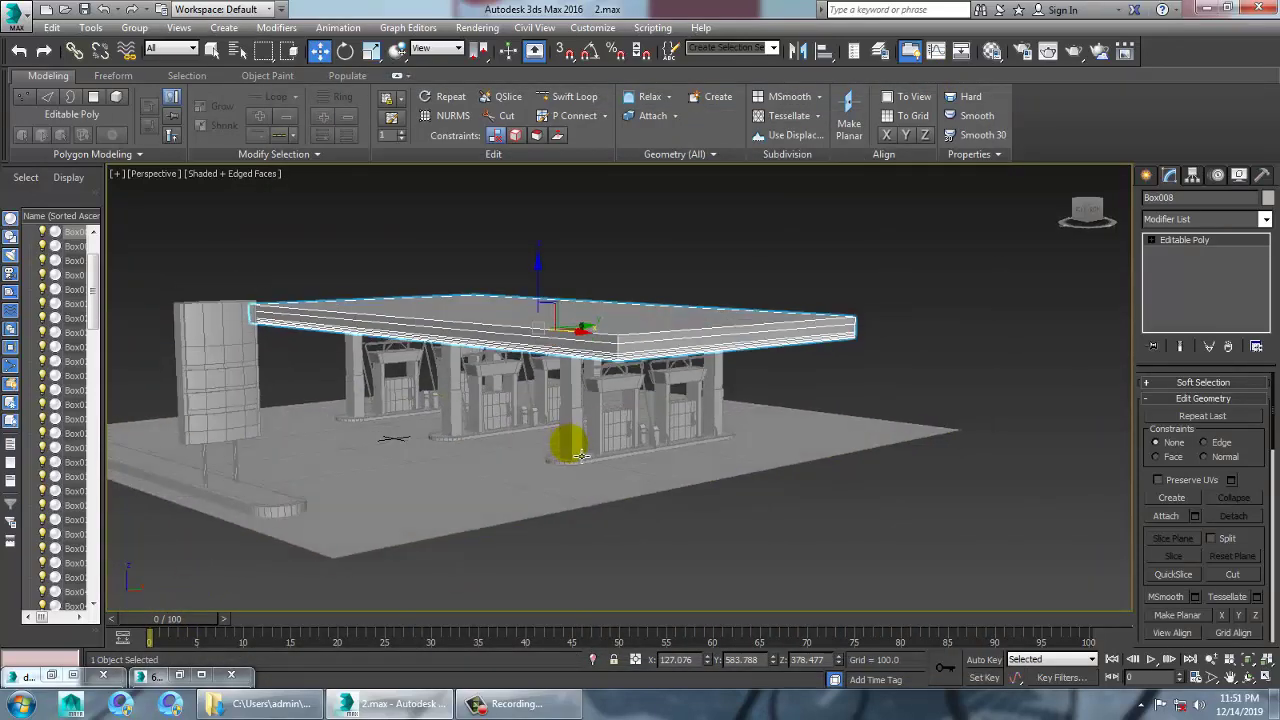
double_click(45, 675)
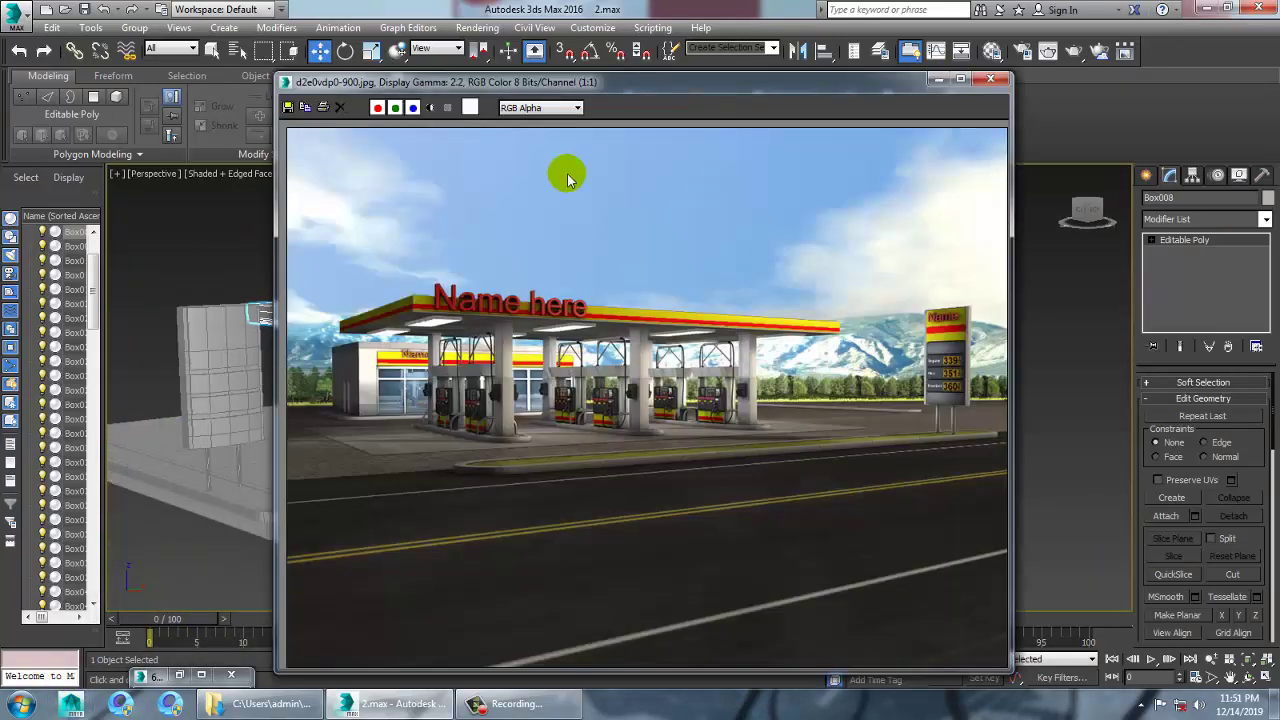
- Move the ground plane's edge vertices beyond the pump islands, opposite the sign, further outward along Y to about Y 2248
left_click(938, 80)
middle_click_drag(678, 376, 770, 385, "alt")
left_click(651, 434)
middle_click_drag(651, 430, 600, 425, "alt")
key("1")
left_click_drag(785, 300, 663, 636)
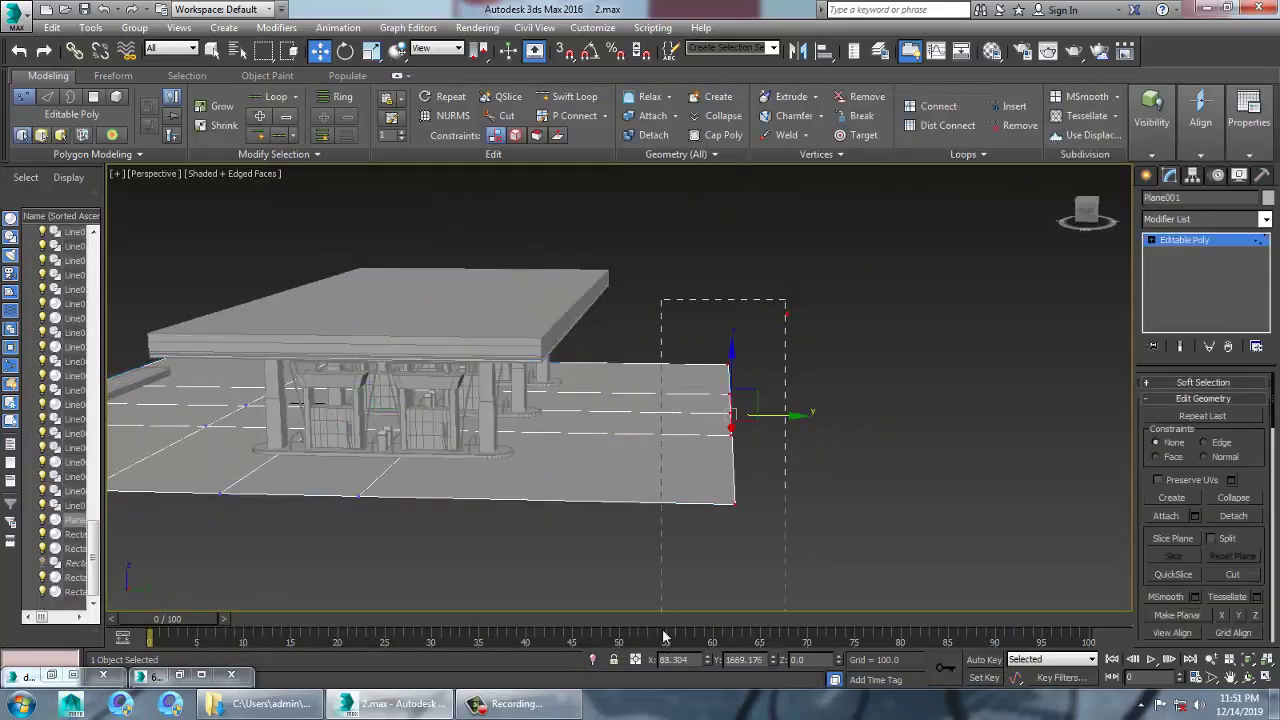
left_click_drag(802, 427, 951, 446)
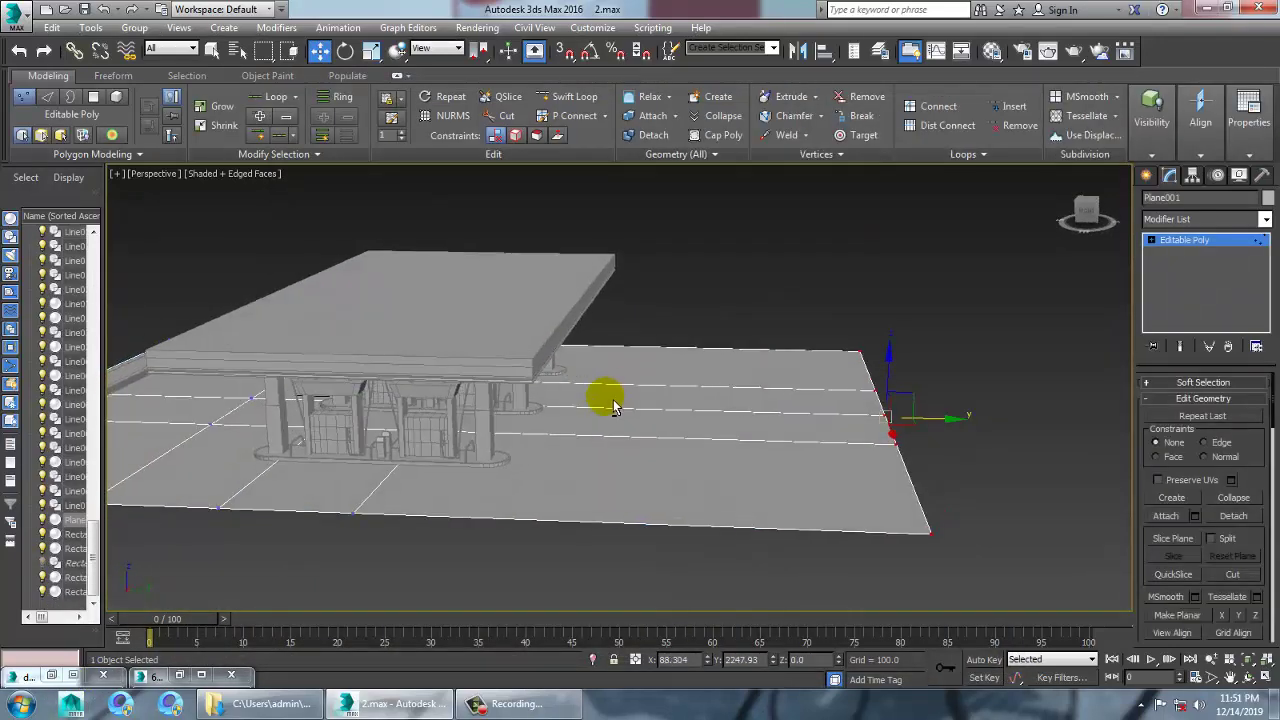
- Draw a rectangle spline on the extended ground behind the canopy, centered at about X 99, Y 1792
left_click(1146, 175)
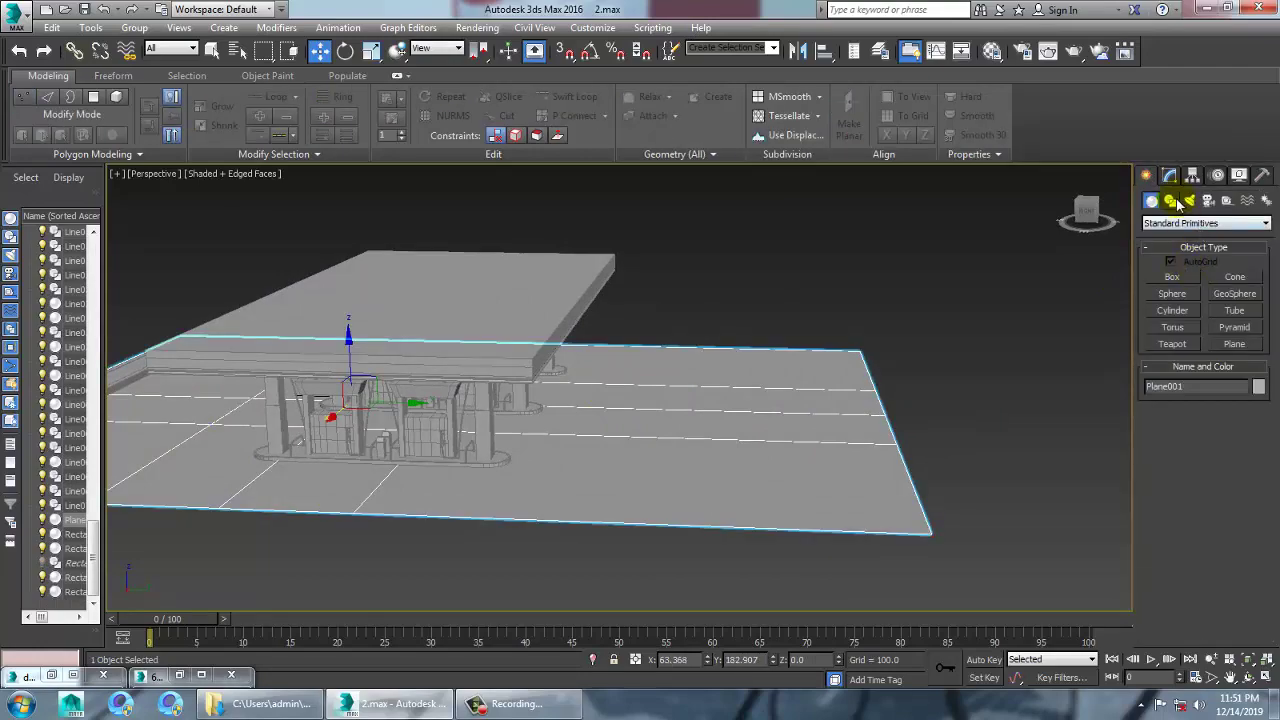
left_click(1175, 201)
left_click(1236, 294)
key("alt+w")
middle_click(353, 304)
key("alt+w")
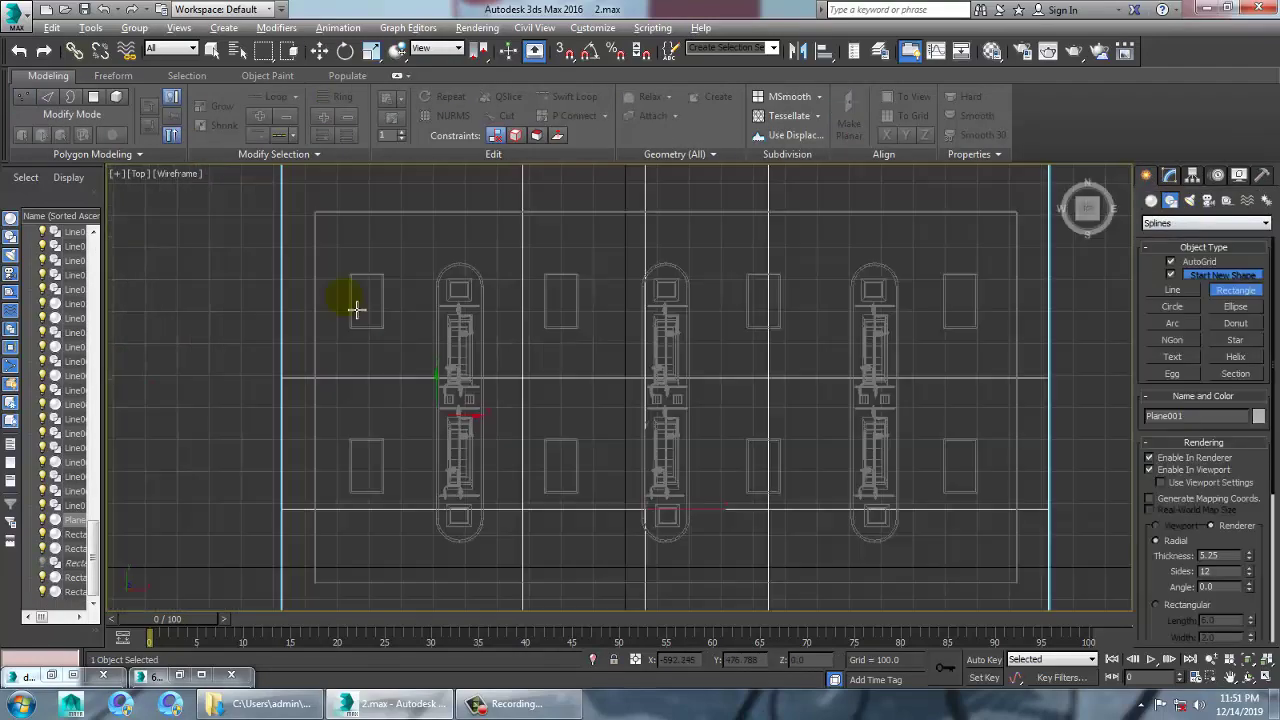
scroll(400, 330, "down", 5)
middle_click_drag(543, 343, 536, 384)
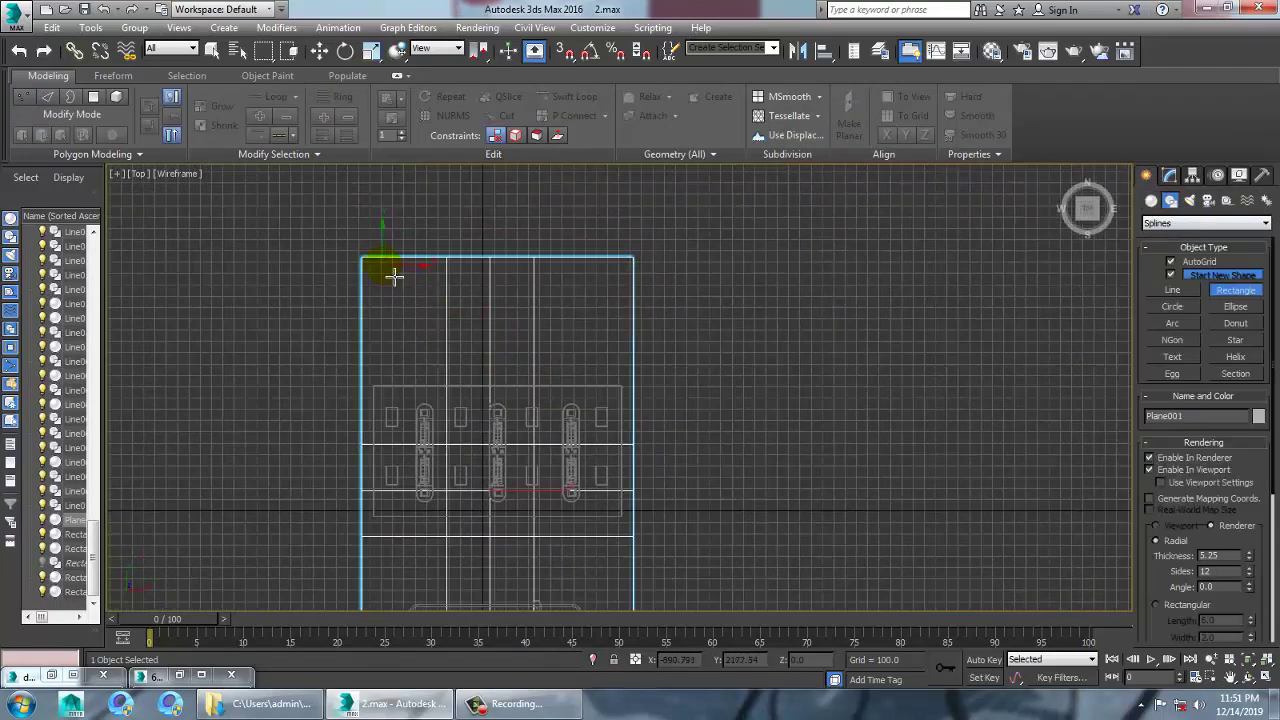
left_click_drag(383, 266, 606, 351)
right_click(786, 466)
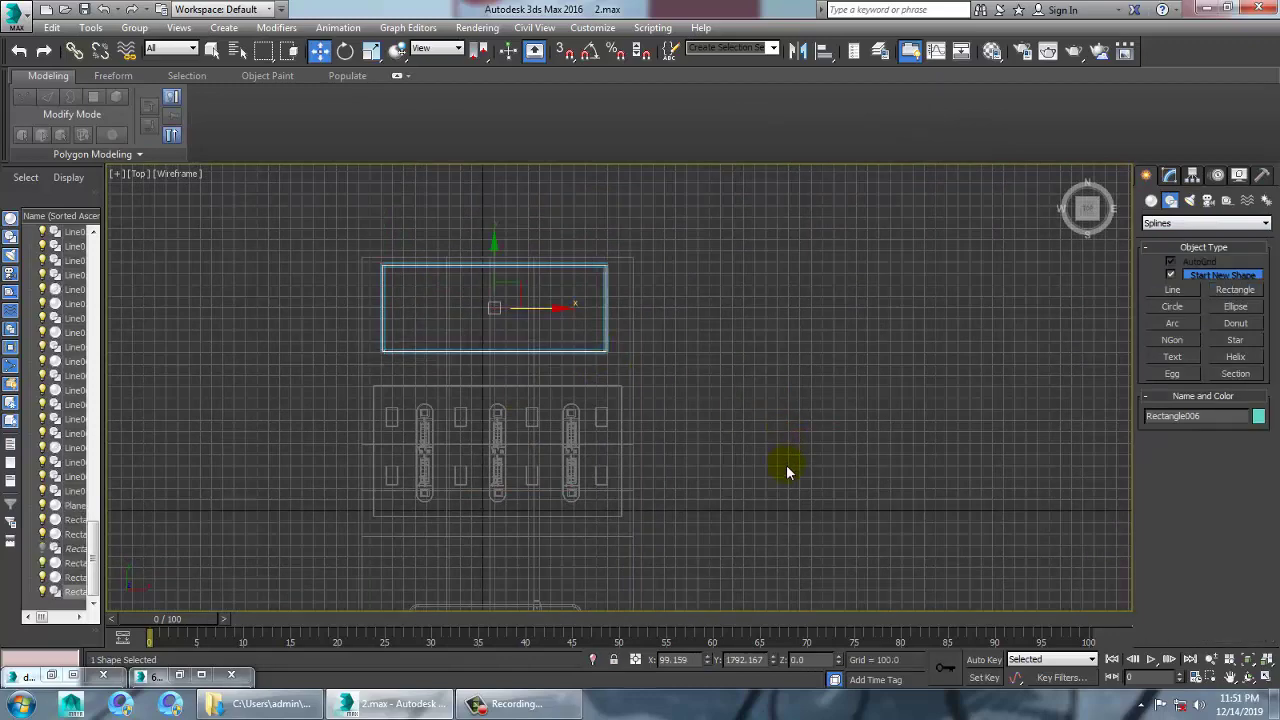
- Convert the new rectangle behind the canopy to an editable spline in the perspective view
key("alt+w")
middle_click(846, 530)
key("alt+w")
middle_click_drag(858, 530, 859, 493, "alt")
middle_click_drag(750, 470, 769, 473, "alt")
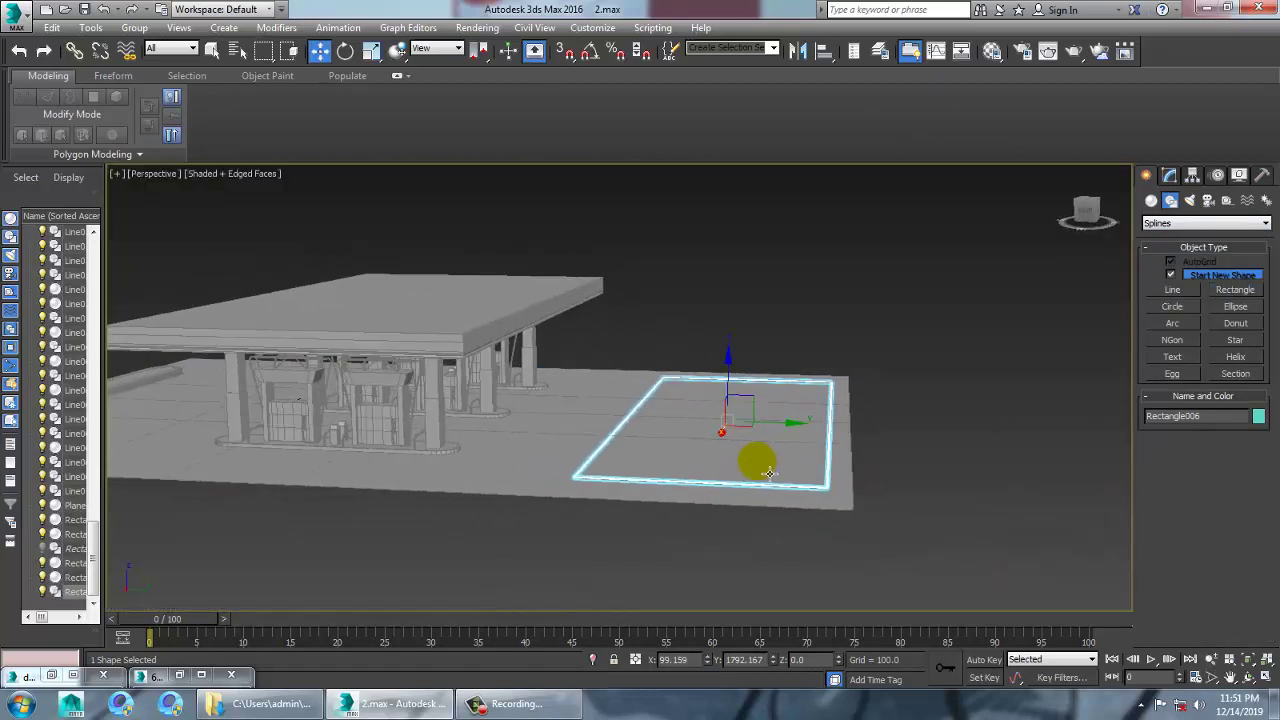
key("1")
middle_click_drag(716, 432, 711, 404, "alt")
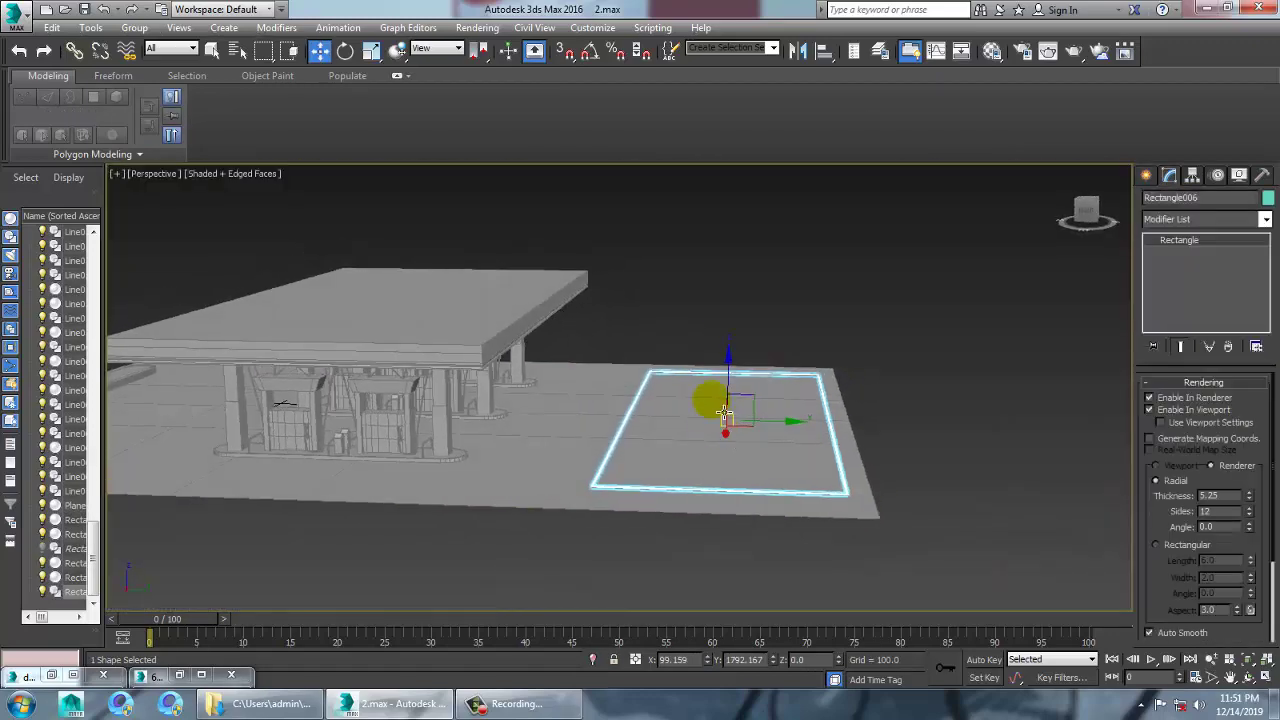
right_click(1199, 243)
left_click(1205, 340)
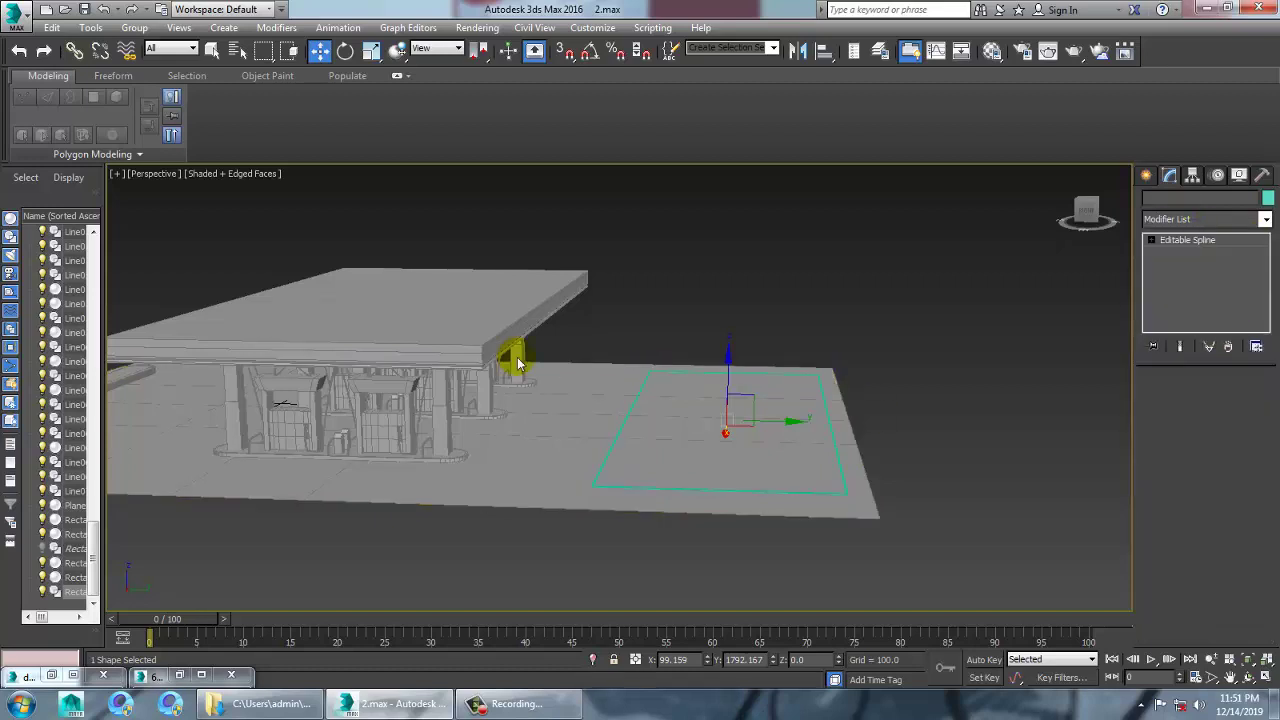
left_click(685, 427, "ctrl")
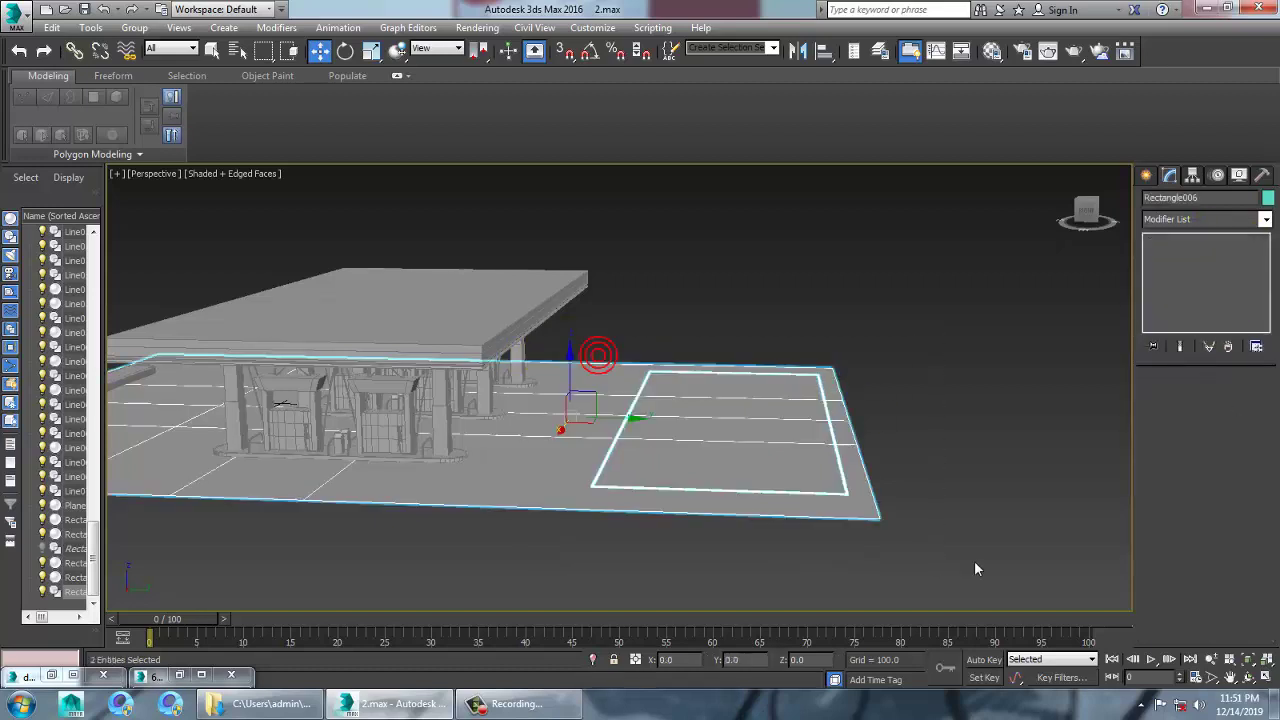
left_click(818, 505)
key("1")
left_click_drag(573, 338, 862, 576)
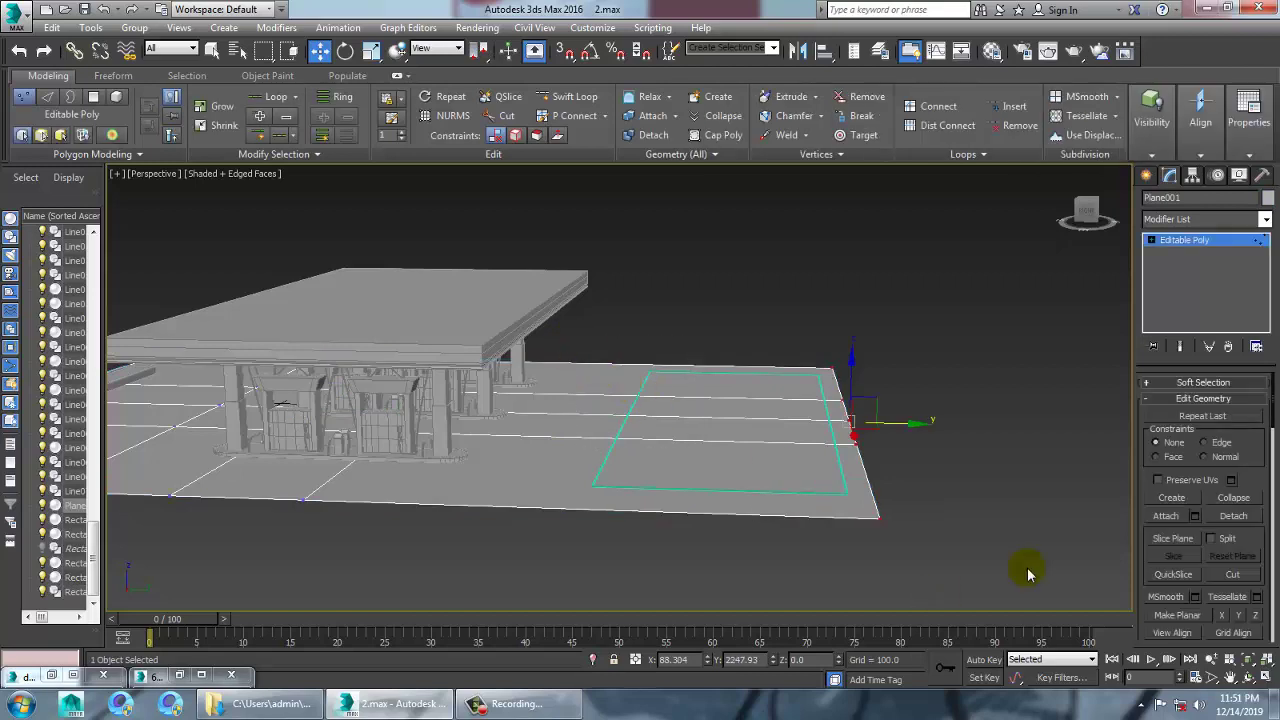
- Fillet all four corner vertices of the rectangle spline behind the canopy into wide rounded corners
left_click(797, 491)
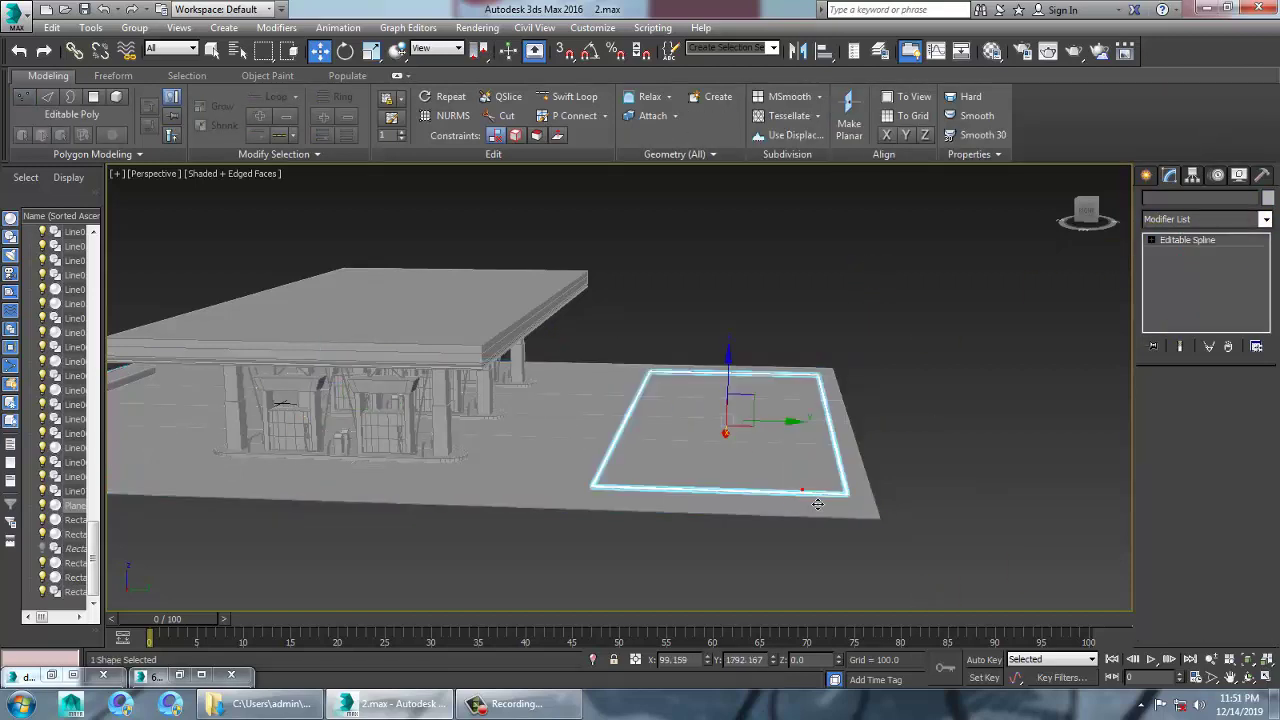
left_click(1180, 253)
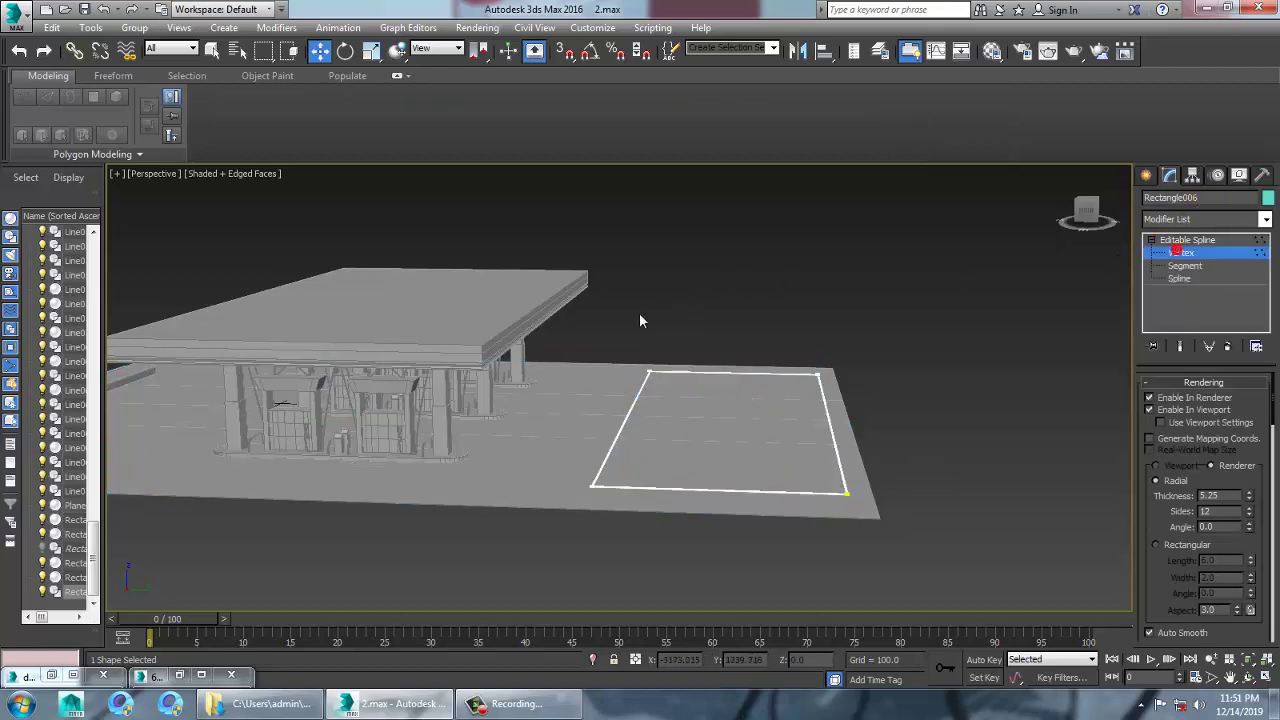
scroll(1170, 590, "down", 10)
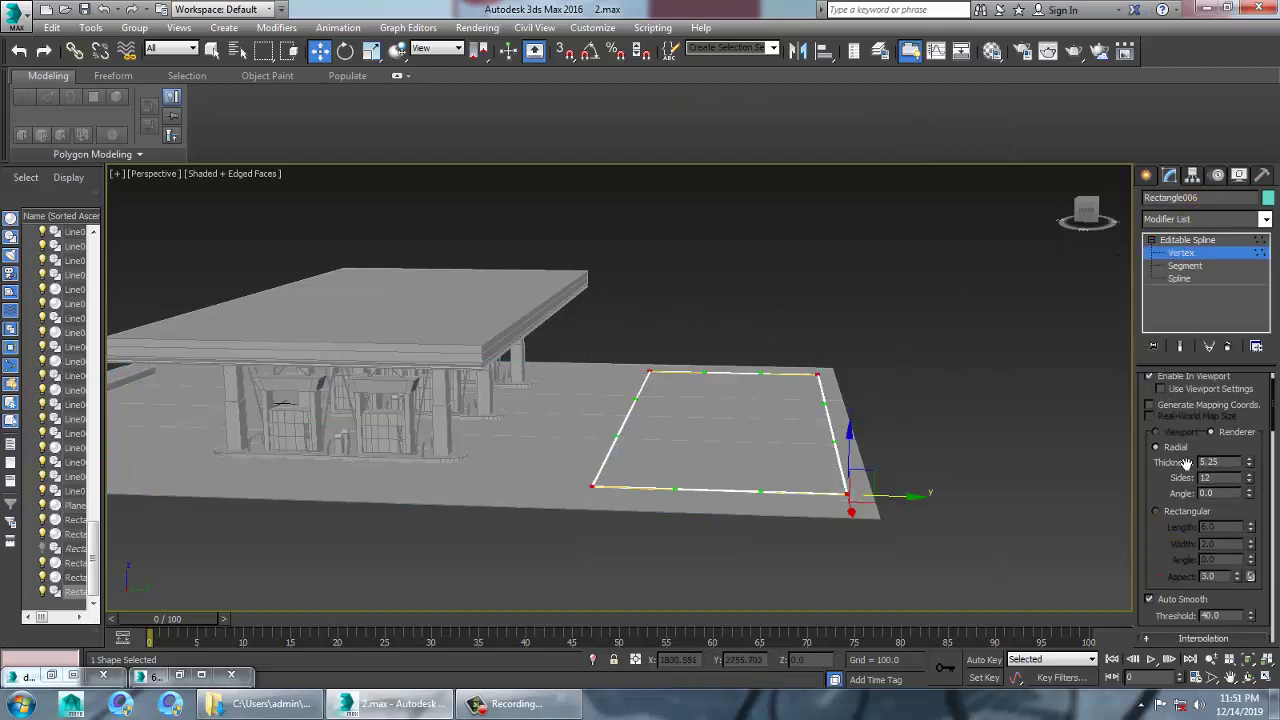
scroll(1240, 420, "down", 5)
scroll(1248, 395, "down", 5)
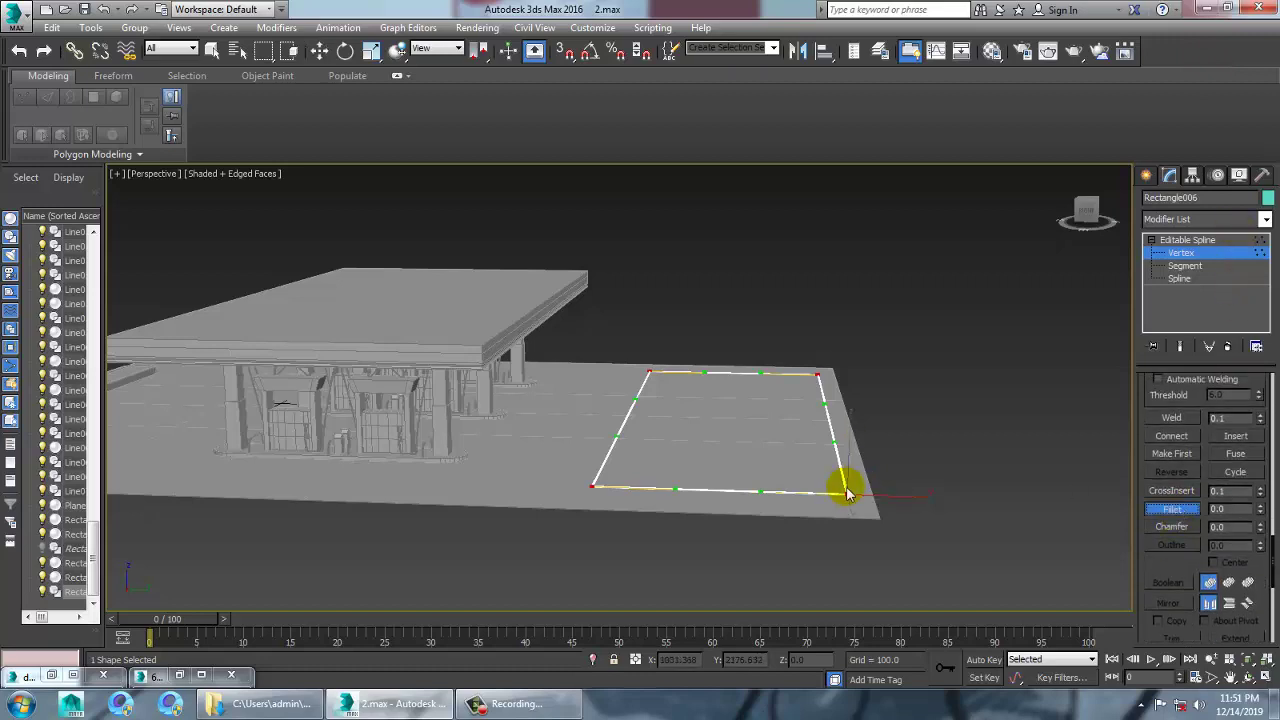
left_click_drag(845, 492, 783, 431)
scroll(785, 480, "up", 4)
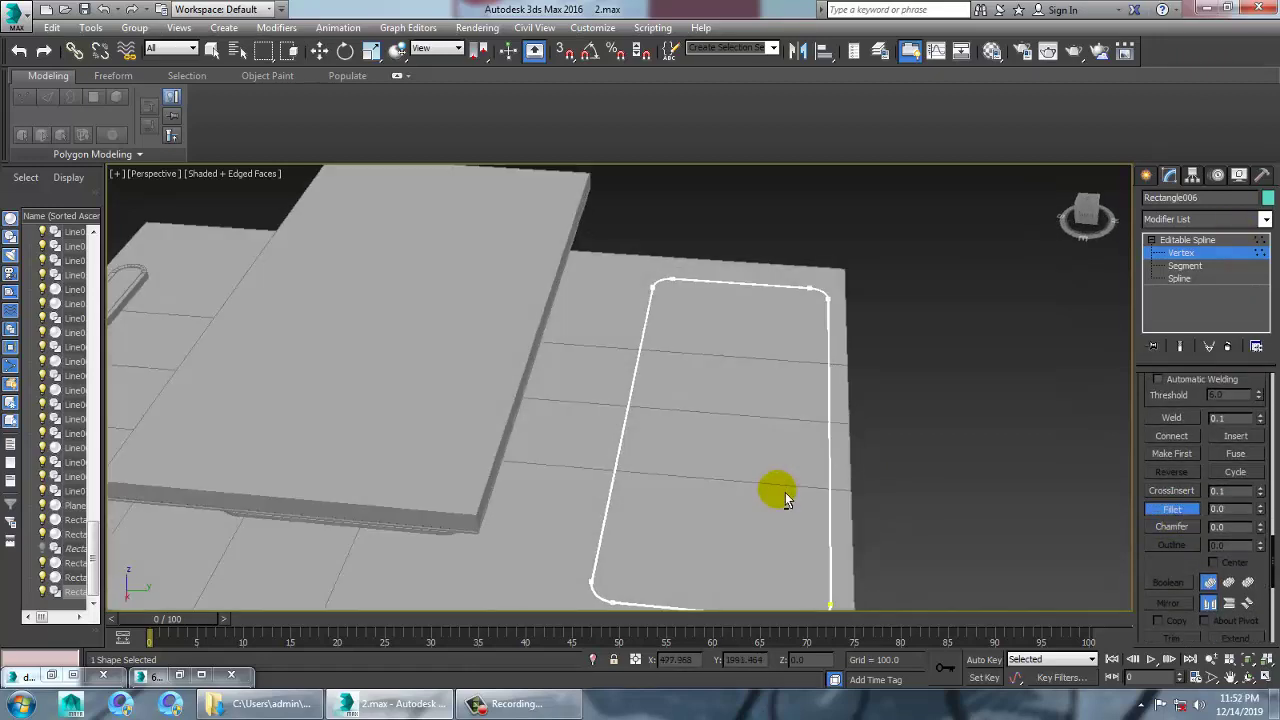
scroll(785, 500, "down", 4)
mouse_move(840, 530)
left_mouse_down()
mouse_move(814, 451)
mouse_move(833, 507)
left_mouse_up()
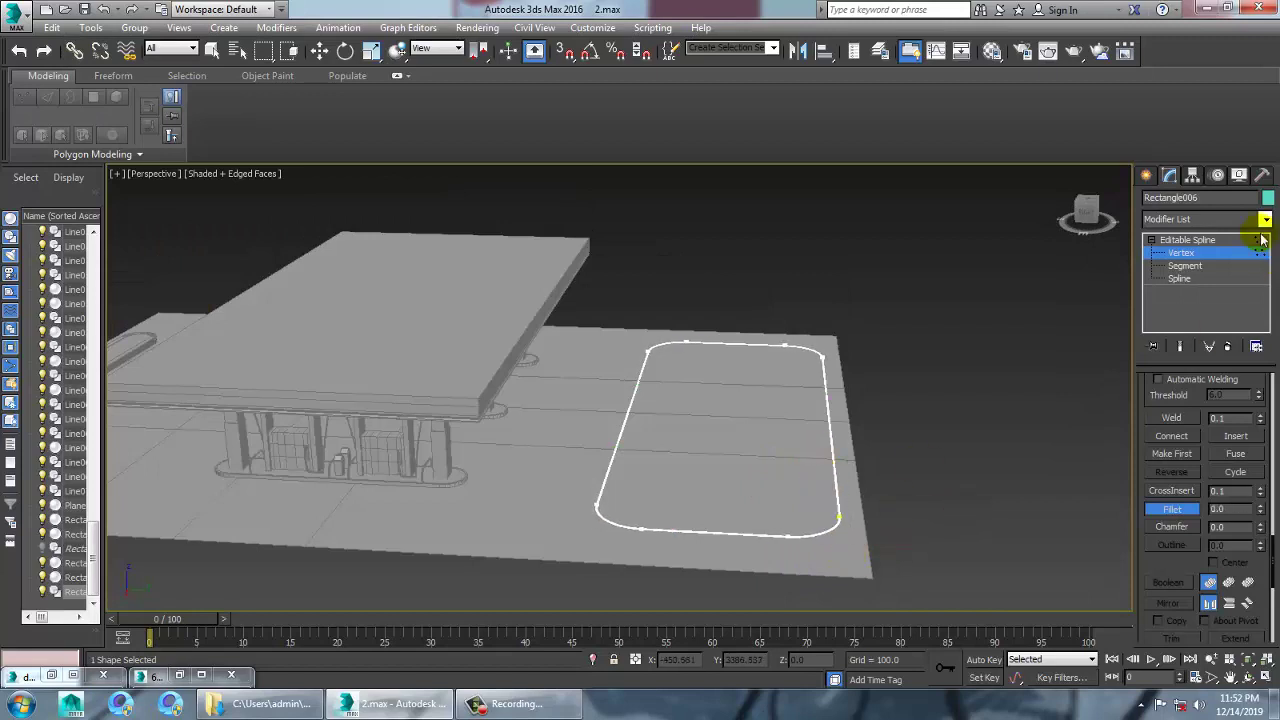
- Add an Extrude modifier to the rounded rectangle and set its amount to 12.5 to form a raised slab
left_click(1190, 241)
left_click(1205, 219)
type("ex")
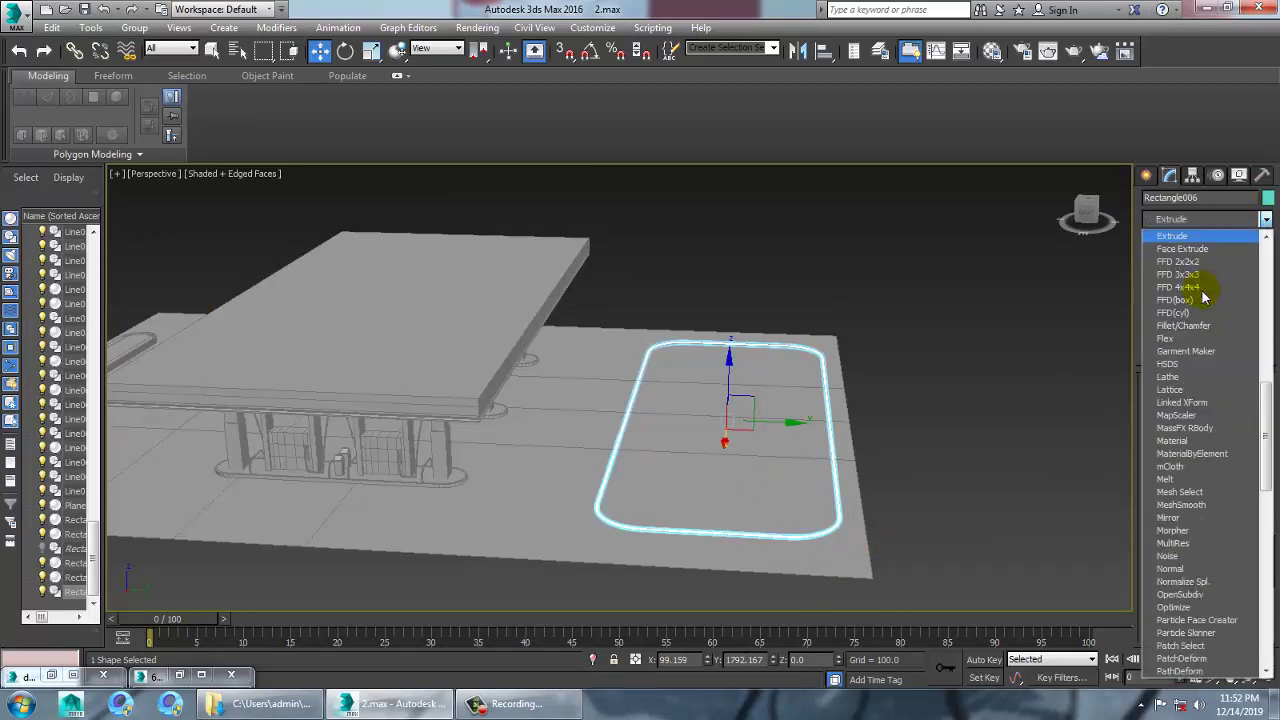
key("Return")
middle_click_drag(940, 365, 1054, 386, "alt")
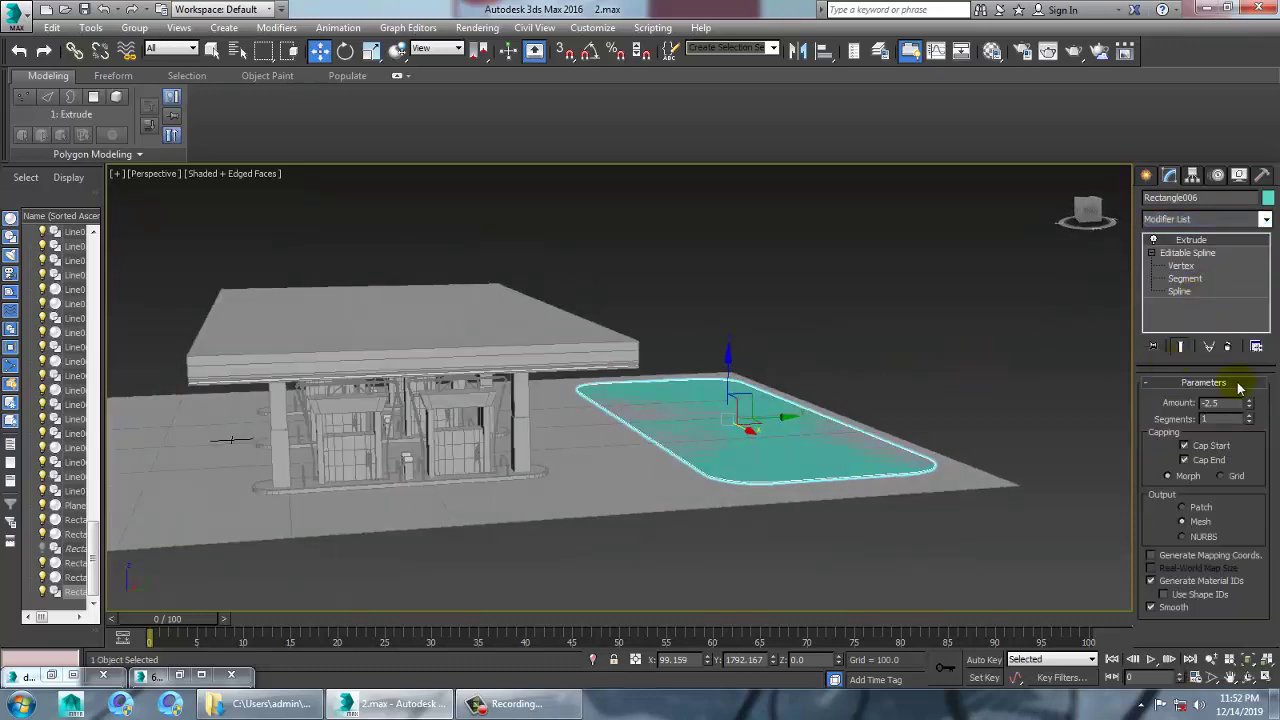
left_click_drag(1265, 404, 1263, 386)
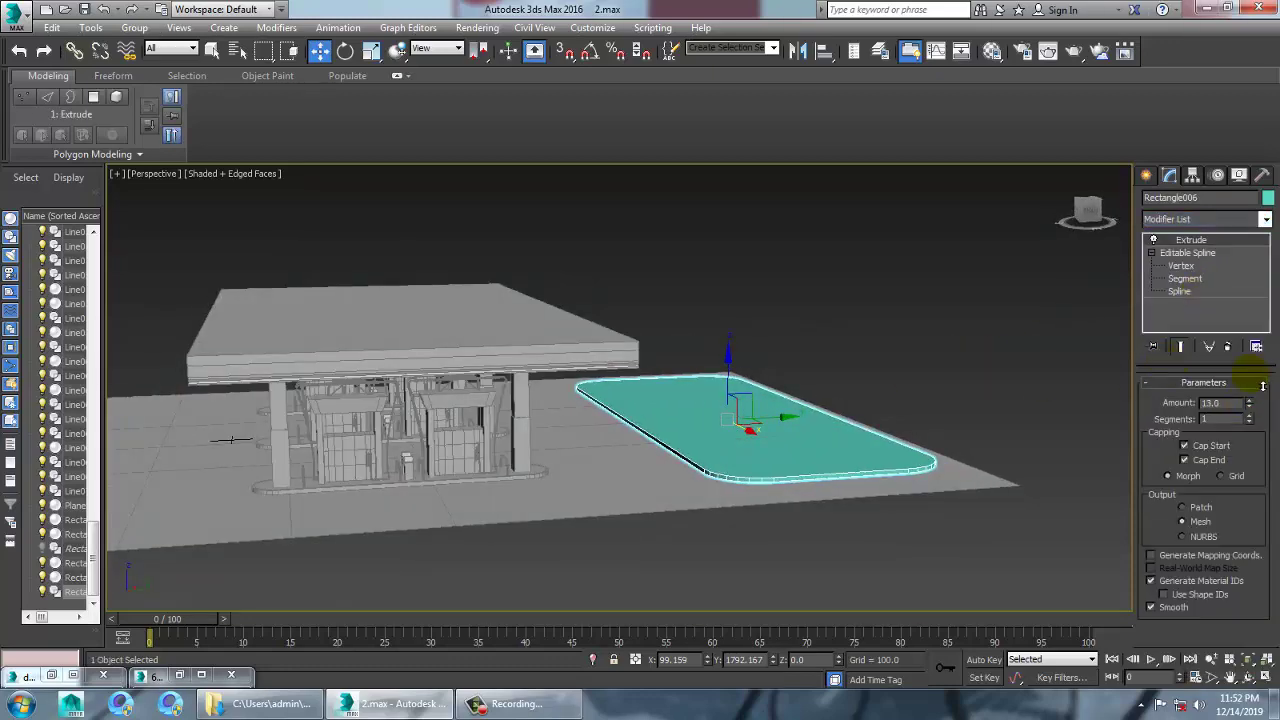
middle_click_drag(719, 398, 773, 444, "alt")
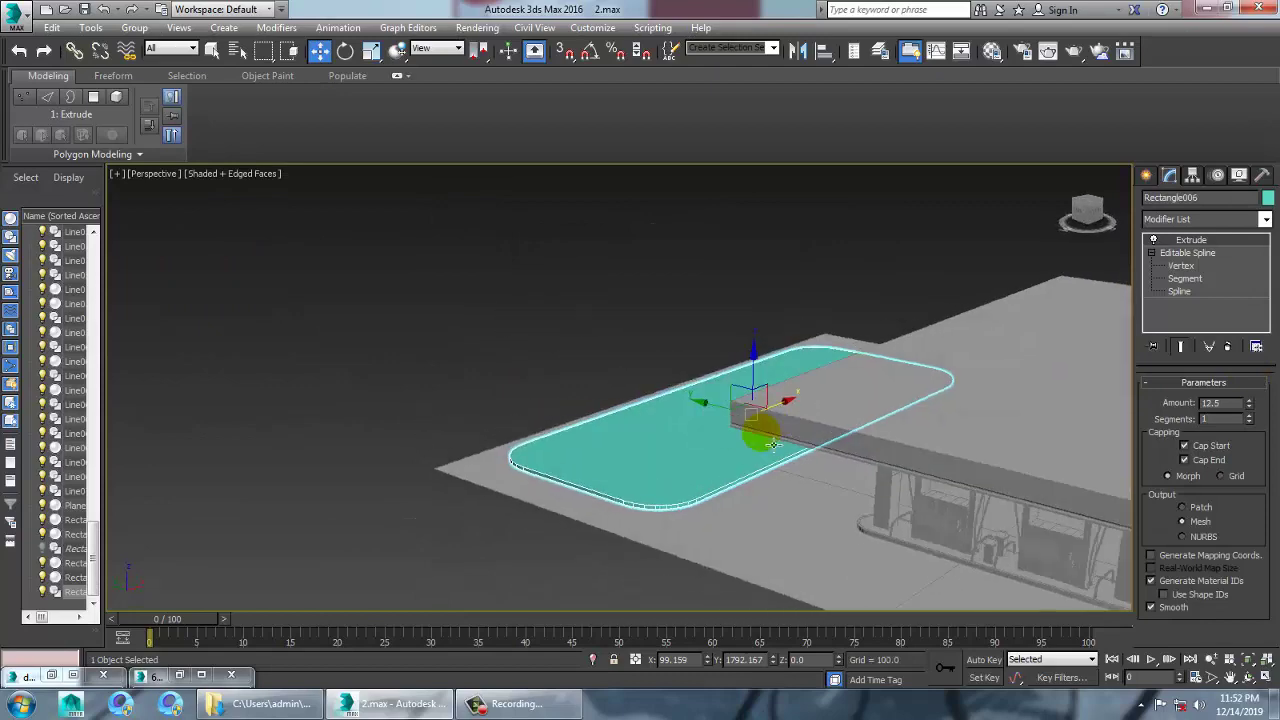
- Check the reference image and create a box about 590 long and 1609 wide on the rounded slab as the shop building
left_click(53, 675)
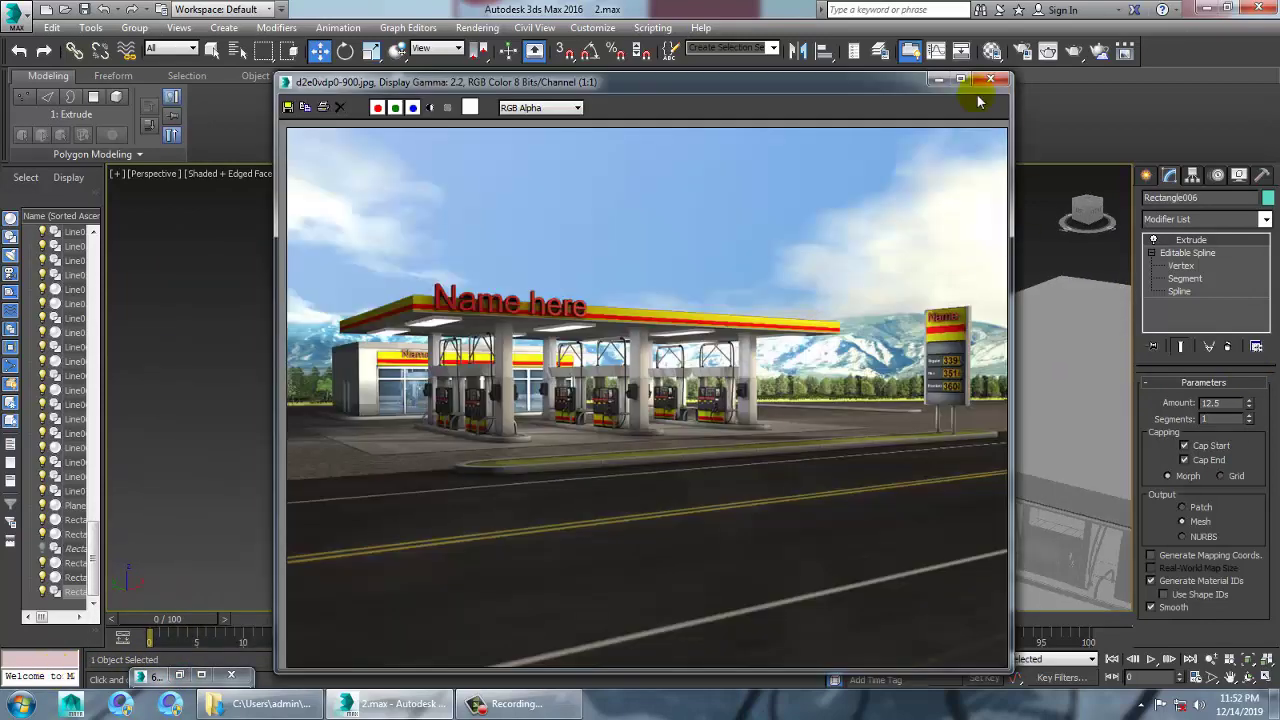
left_click(935, 80)
left_click(1147, 175)
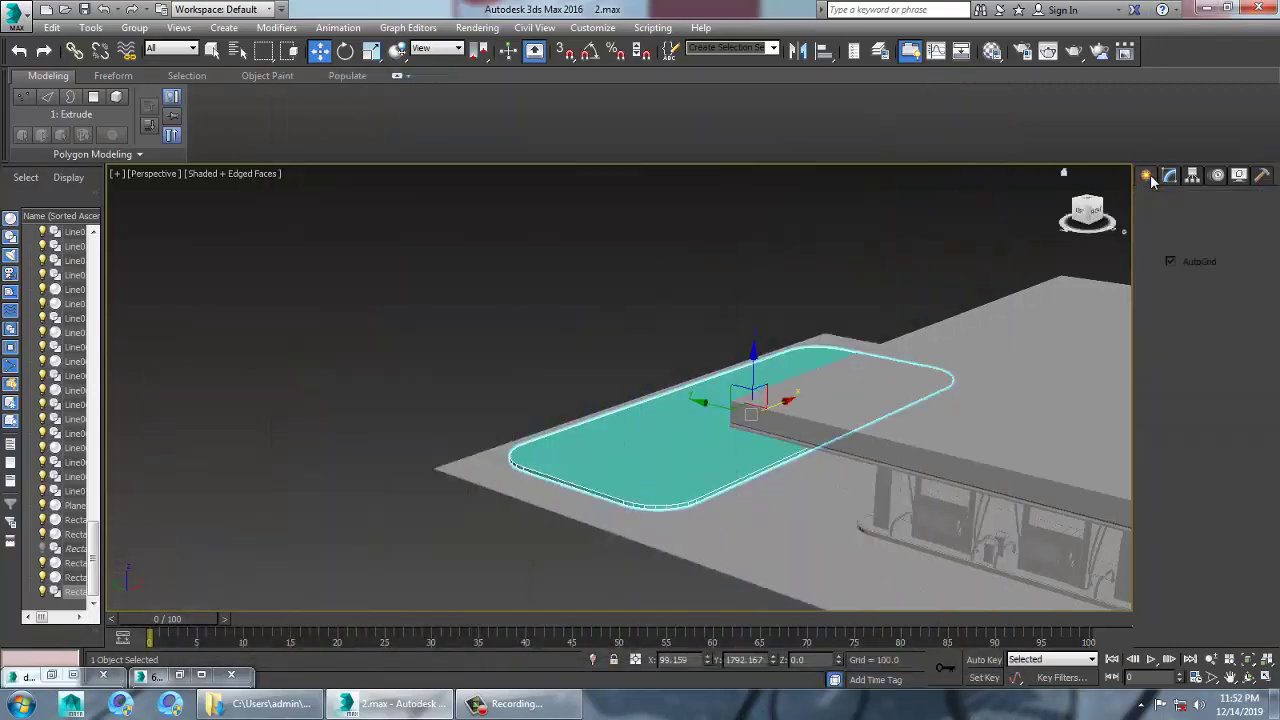
left_click(1153, 202)
left_click(1172, 277)
key("alt+w")
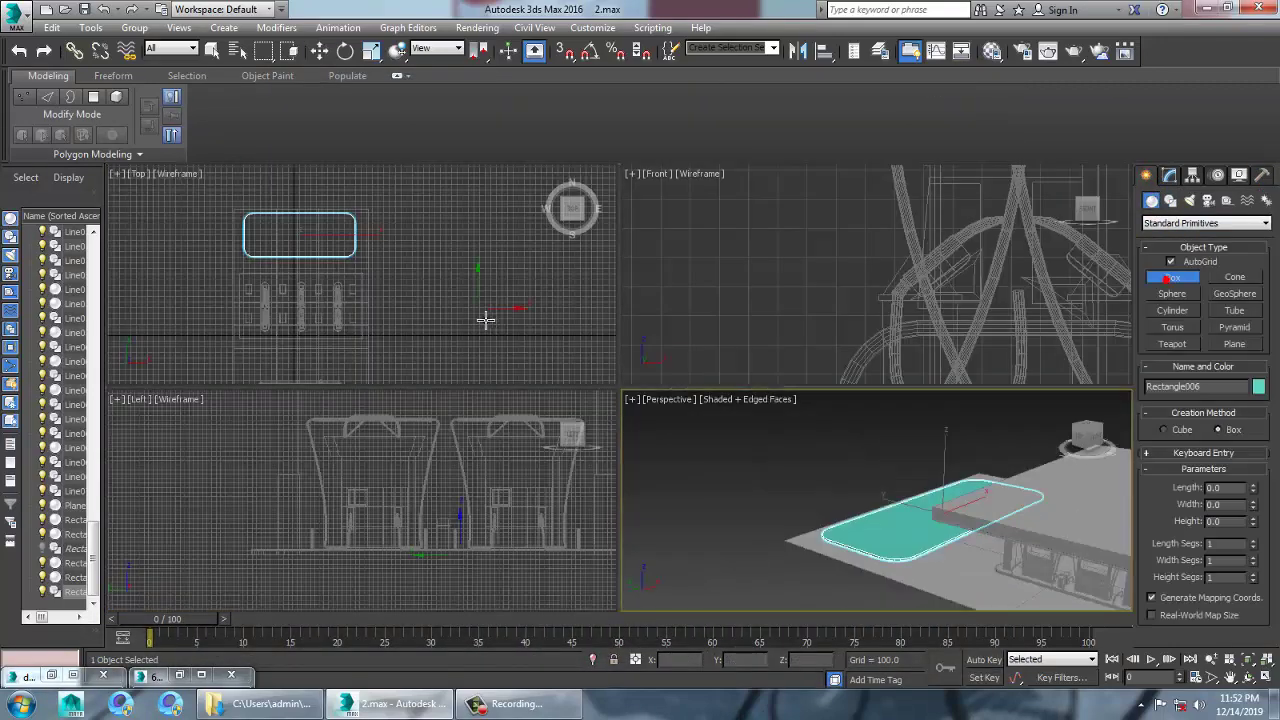
middle_click(466, 306)
key("alt+w")
middle_click_drag(366, 283, 532, 337)
scroll(532, 337, "up", 3)
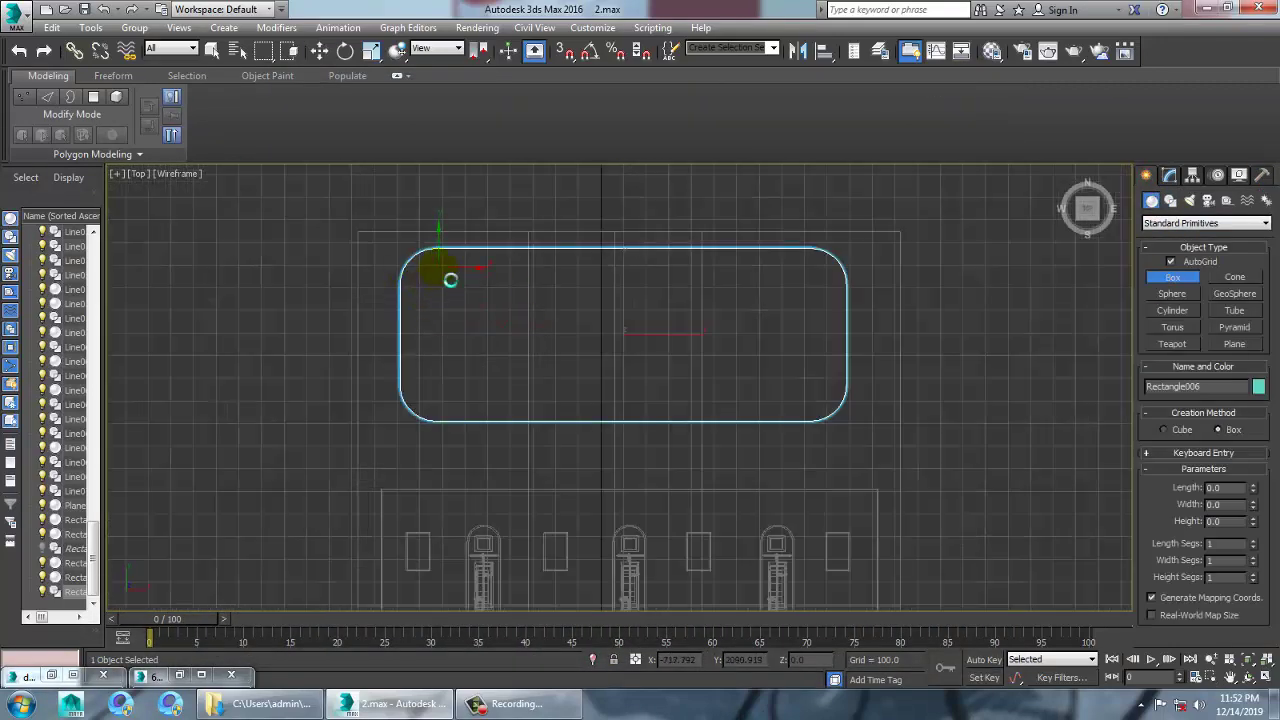
left_click_drag(450, 280, 812, 412)
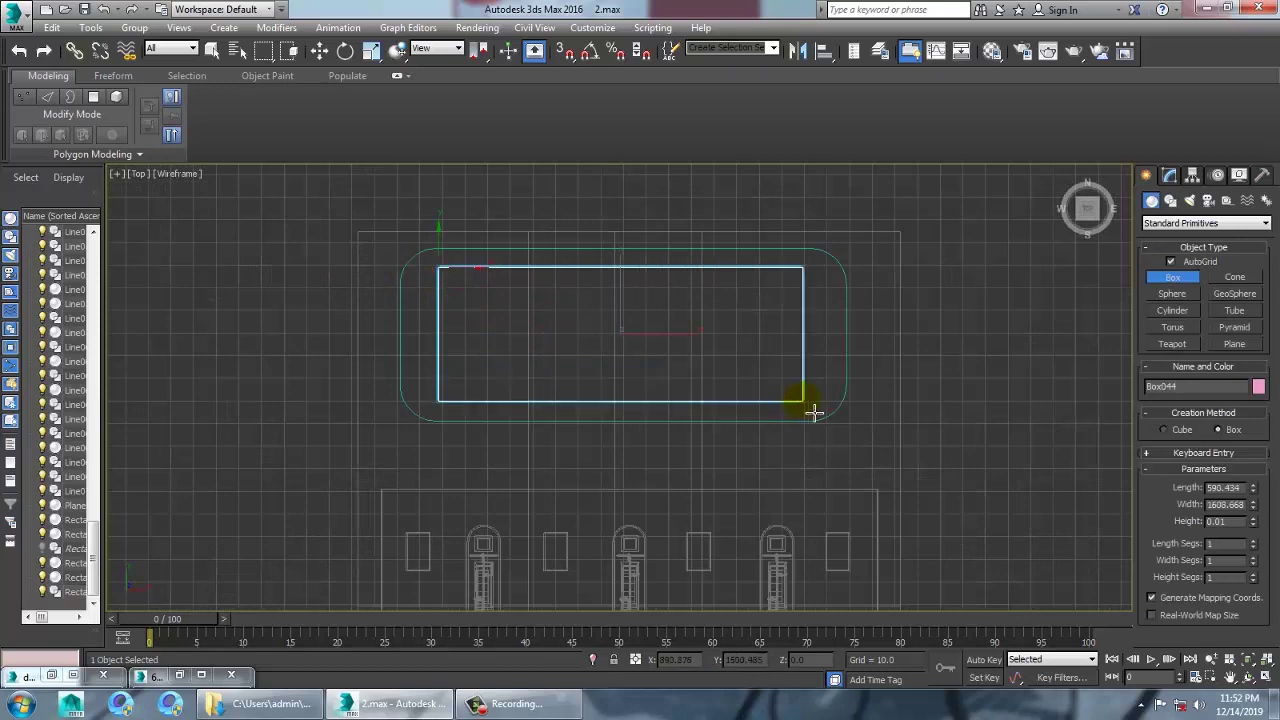
left_click(795, 323)
key("w")
- Compare the new shop building box with the d2e0vdp0-900.jpg reference image in the perspective view
key("alt+w")
middle_click(986, 471)
key("alt+w")
mouse_move(925, 445)
middle_mouse_down("alt")
mouse_move(920, 424)
mouse_move(938, 442)
middle_mouse_up("alt")
left_click(50, 675)
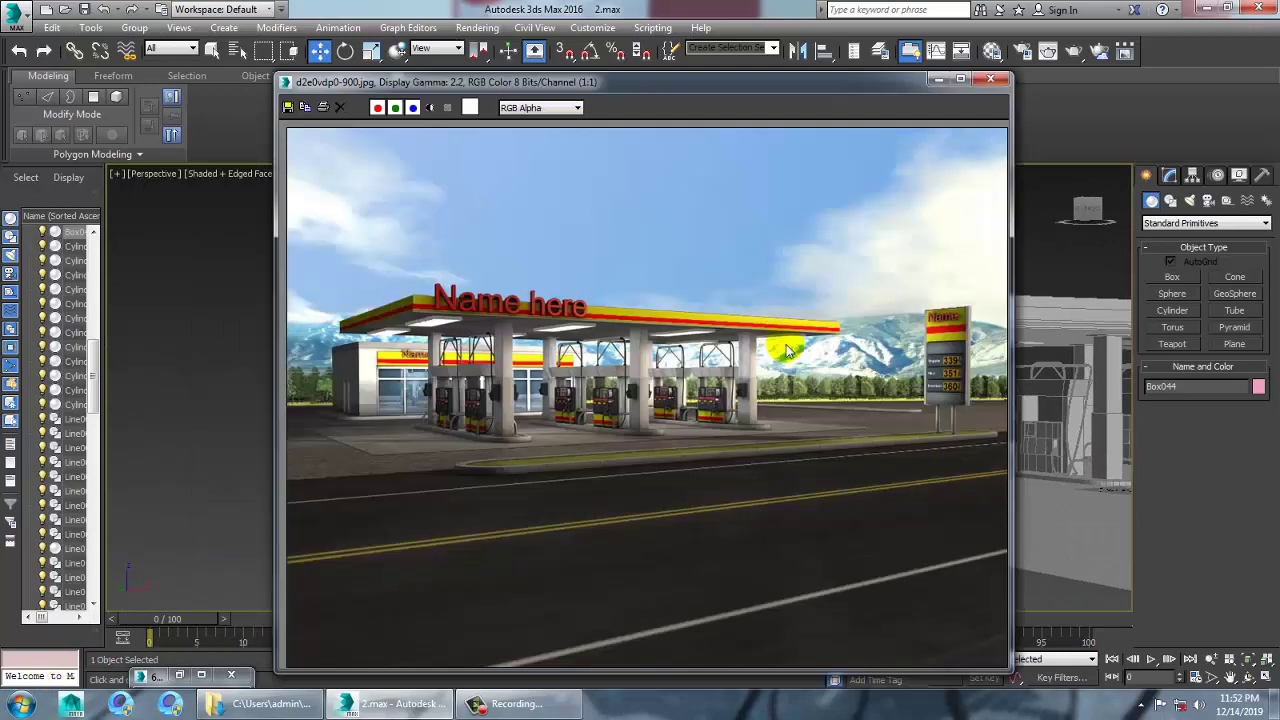
left_click(938, 79)
middle_click_drag(800, 420, 760, 400, "alt")
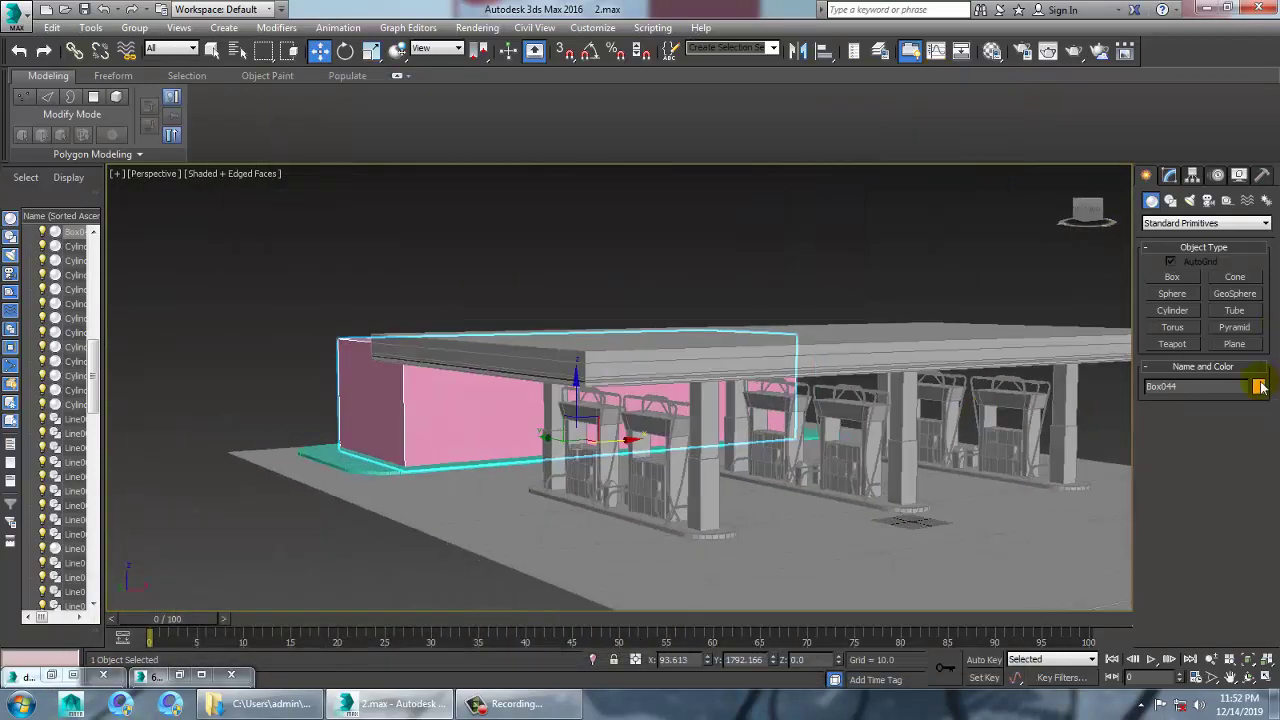
- Change the shop building box's object color to light grey
left_click(1259, 386)
left_click(722, 439)
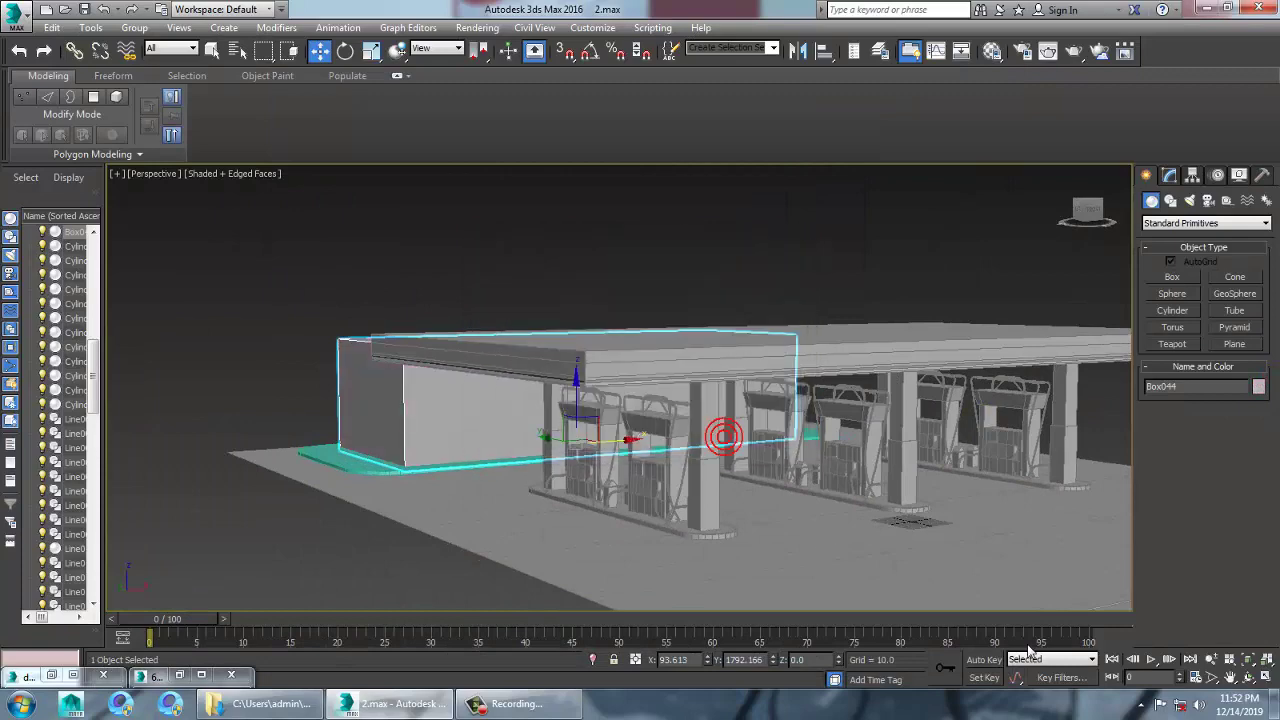
middle_click_drag(638, 405, 594, 397)
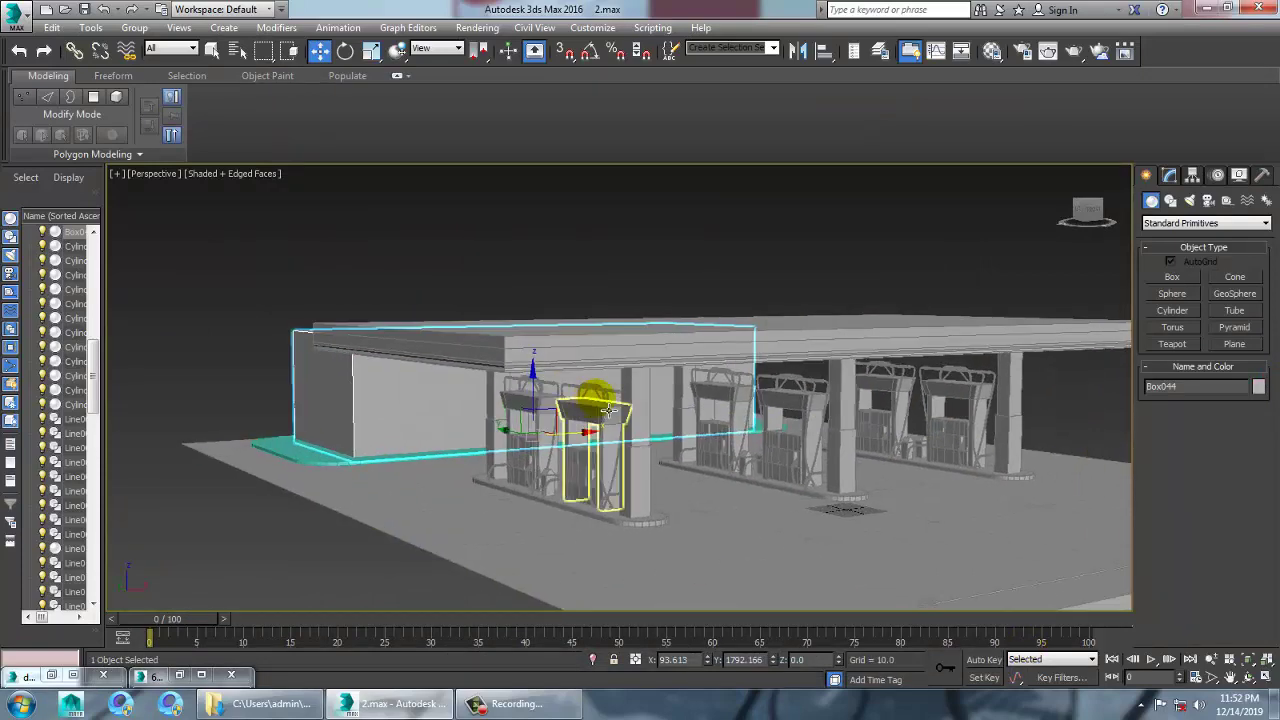
left_click(523, 706)
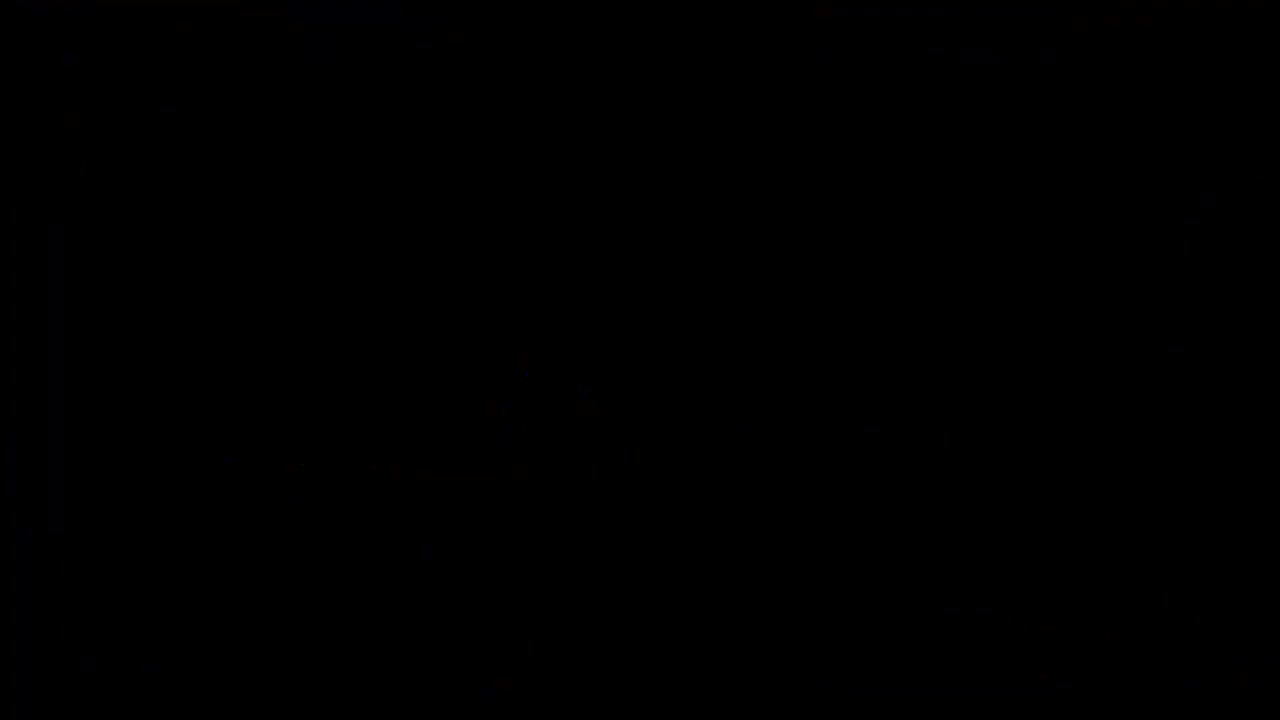